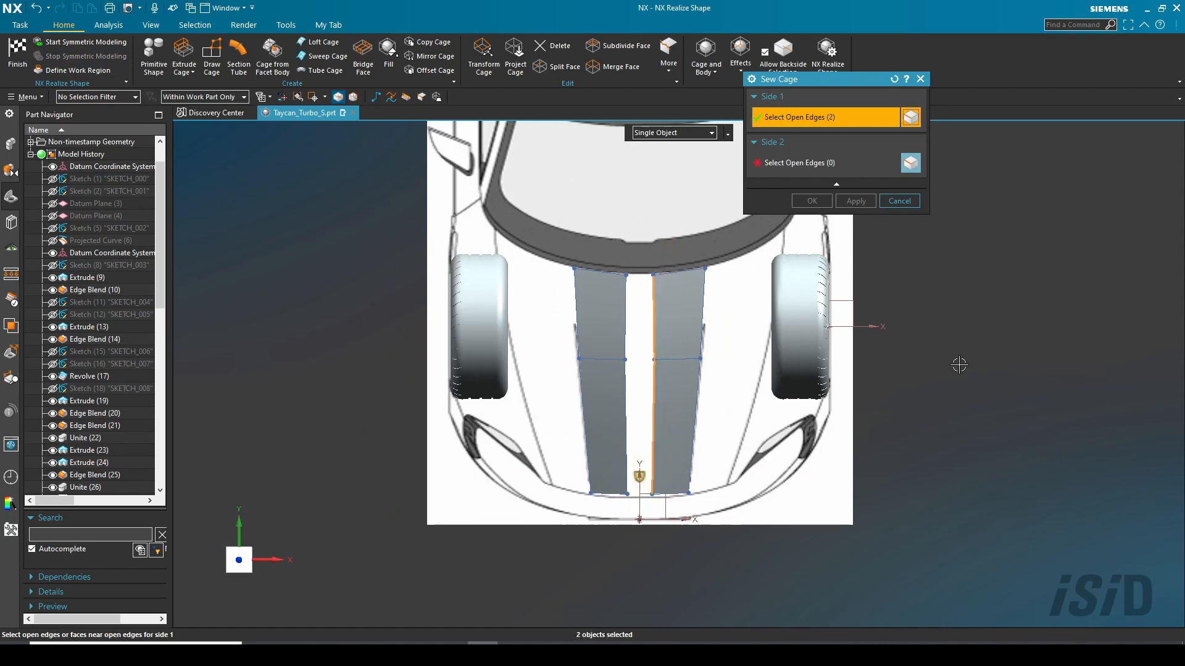
# Step: Sew the hood strips along the centreline and move the cage's middle cross edge rearward to match the top-view blueprint
pyautogui.middleClick(616, 561)
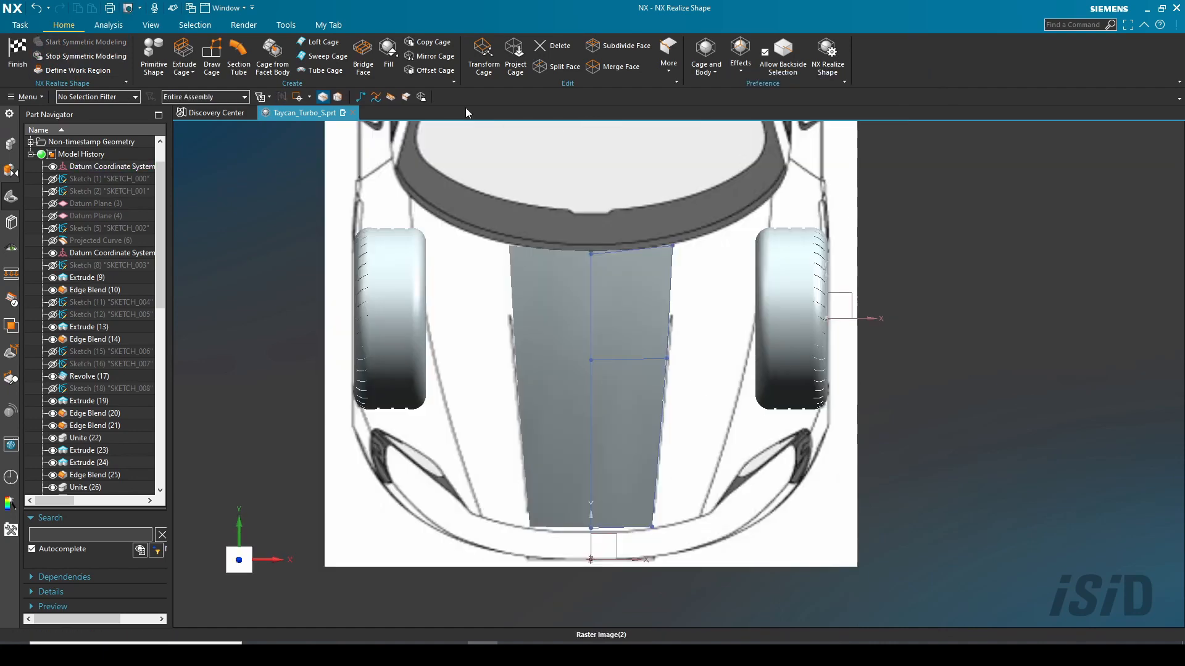
pyautogui.click(484, 54)
pyautogui.moveTo(632, 303); pyautogui.dragTo(631, 262)
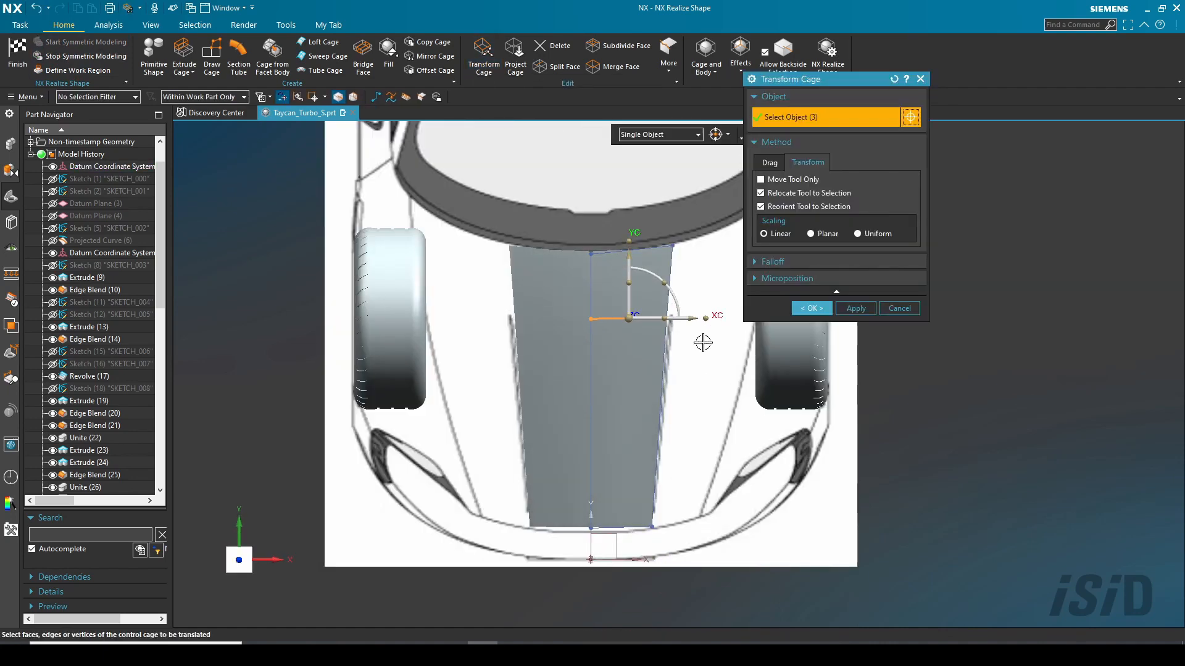
pyautogui.scroll(1, 674, 301)
pyautogui.click(664, 321)
pyautogui.scroll(1, 720, 262)
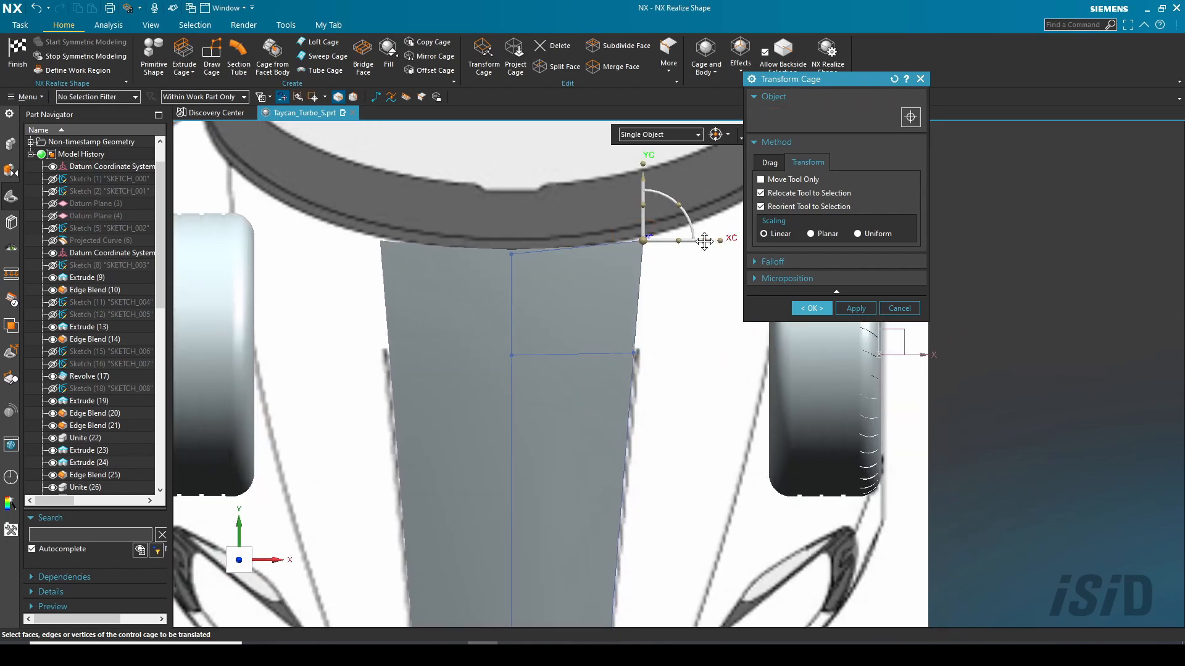
# Step: Split the front hood face uniformly with number 1, using its cross direction as reference
pyautogui.scroll(-1, 667, 387)
pyautogui.click(559, 67)
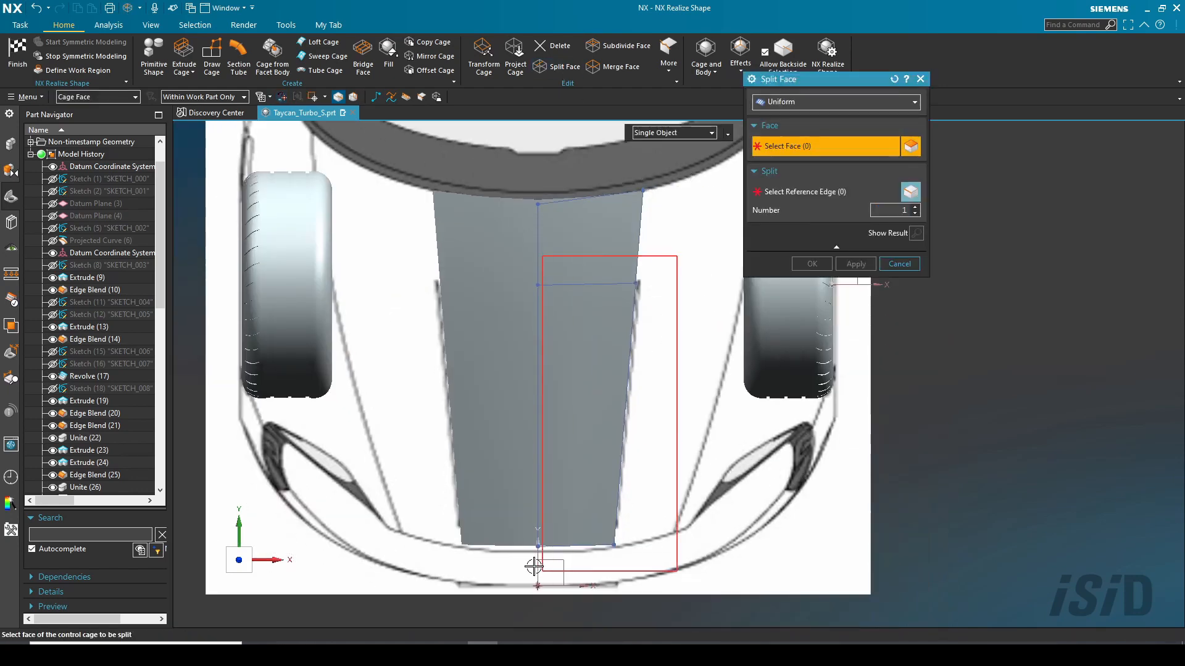
pyautogui.click(592, 413)
pyautogui.middleClick(689, 413)
pyautogui.click(626, 398)
pyautogui.middleClick(690, 381)
# Step: Extrude the hood cage's front edge forward to the nose in the top view
pyautogui.click(483, 55)
pyautogui.keyDown('shift'); pyautogui.moveTo(652, 443); pyautogui.dragTo(653, 291, button='middle'); pyautogui.keyUp('shift')
pyautogui.scroll(2, 558, 162)
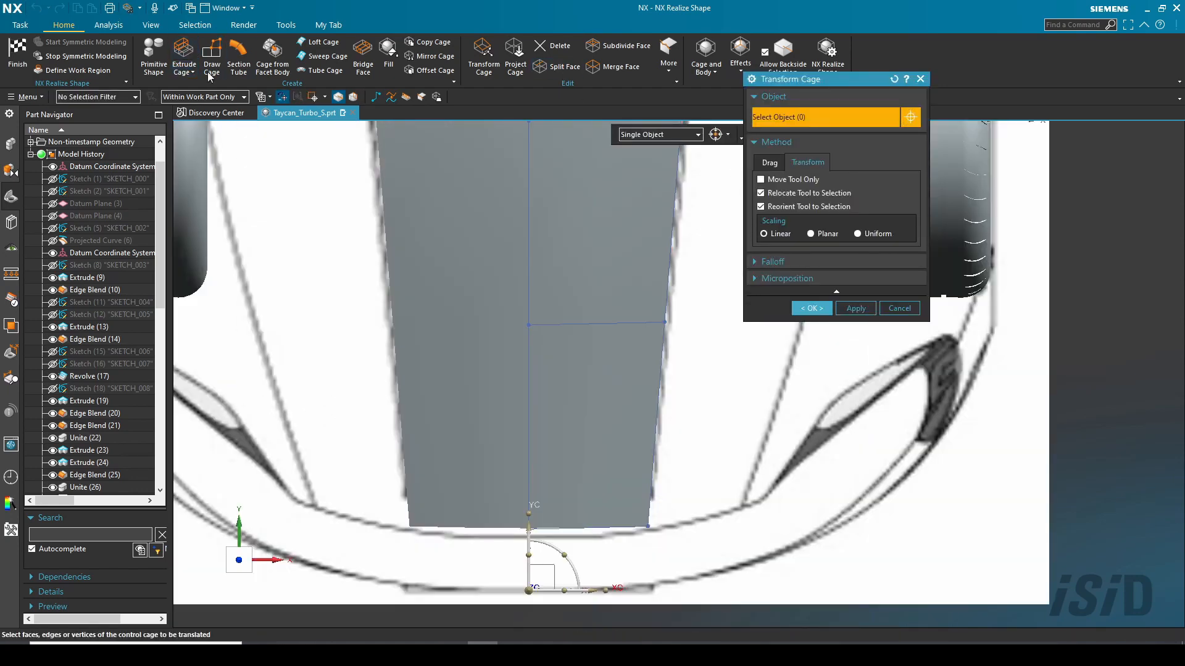
pyautogui.click(184, 56)
pyautogui.click(596, 530)
pyautogui.moveTo(590, 533); pyautogui.dragTo(601, 596)
pyautogui.keyDown('shift'); pyautogui.moveTo(605, 600); pyautogui.dragTo(606, 522, button='middle'); pyautogui.keyUp('shift')
pyautogui.click(818, 341)
# Step: Lower the cage's nose edge and adjust the cross edge behind it along Z to follow the side-view hood profile
pyautogui.click(483, 55)
pyautogui.click(648, 509)
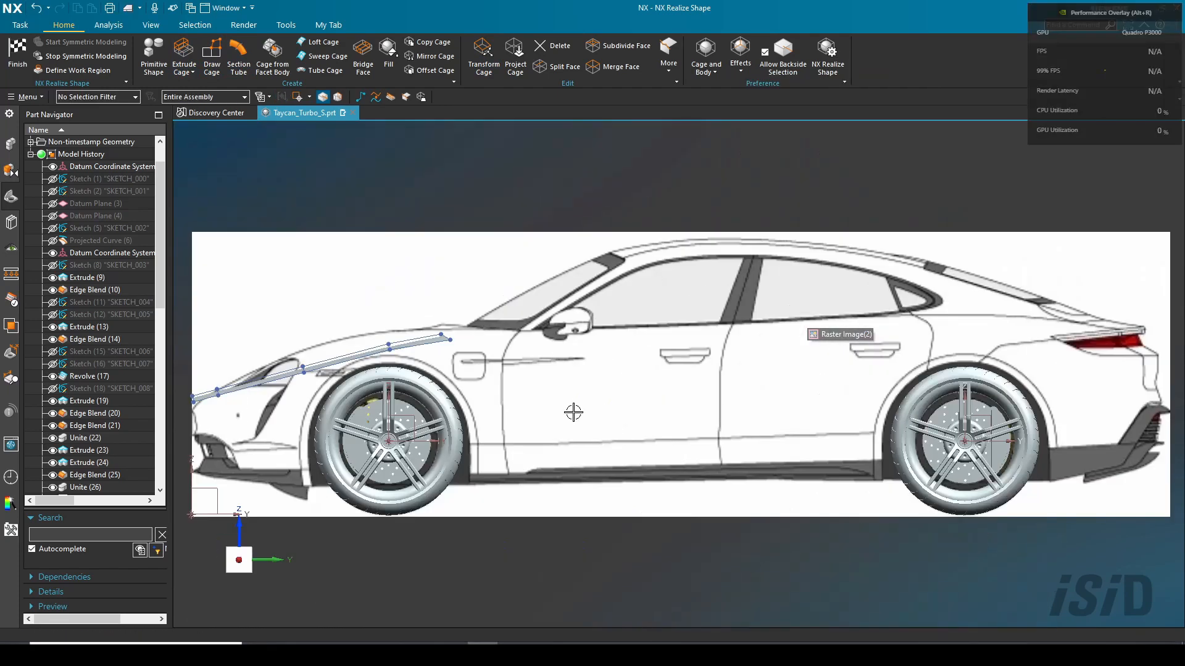
pyautogui.scroll(3, 468, 310)
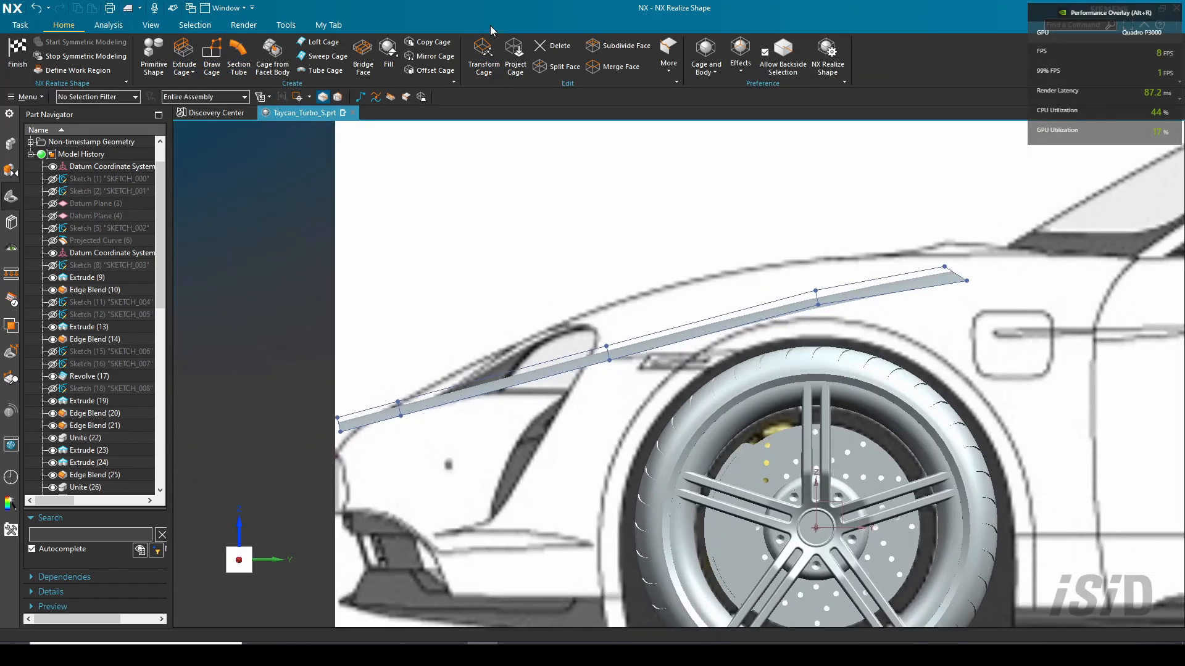
pyautogui.moveTo(399, 353); pyautogui.dragTo(401, 344)
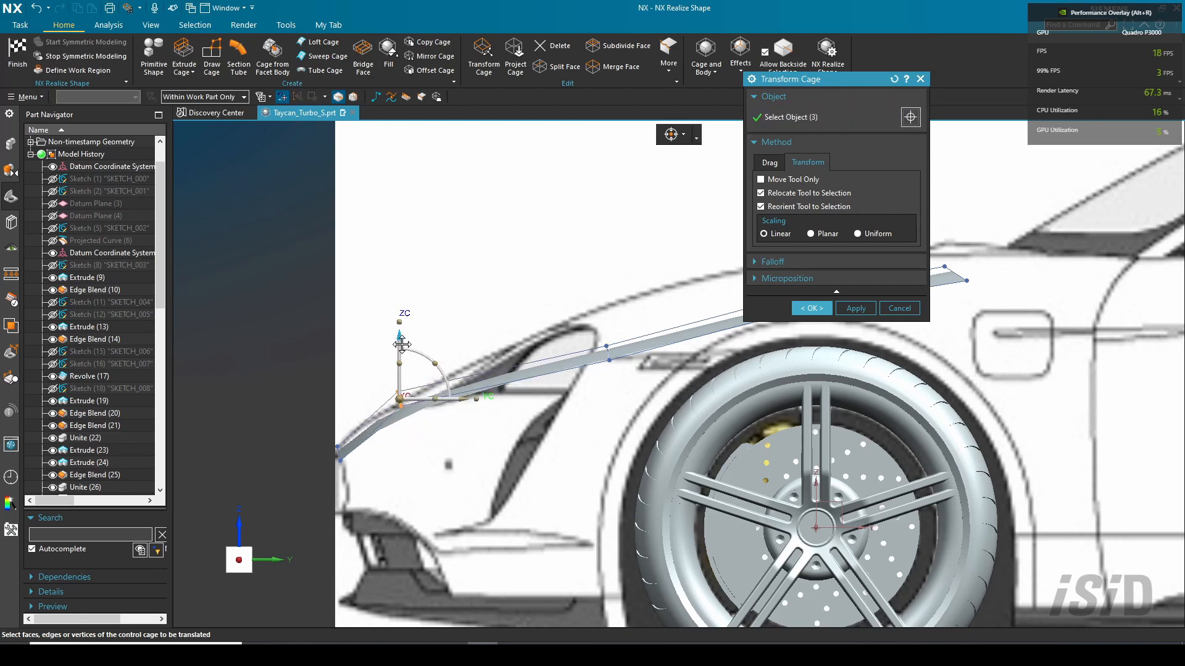
pyautogui.keyDown('shift'); pyautogui.moveTo(608, 353); pyautogui.dragTo(499, 416, button='middle'); pyautogui.keyUp('shift')
pyautogui.moveTo(520, 442); pyautogui.dragTo(499, 334)
pyautogui.press('Escape')
# Step: Raise the cage's rear and middle cross edges along Z until they follow the side-view blueprint's hood line
pyautogui.keyDown('shift'); pyautogui.moveTo(705, 359); pyautogui.dragTo(652, 412, button='middle'); pyautogui.keyUp('shift')
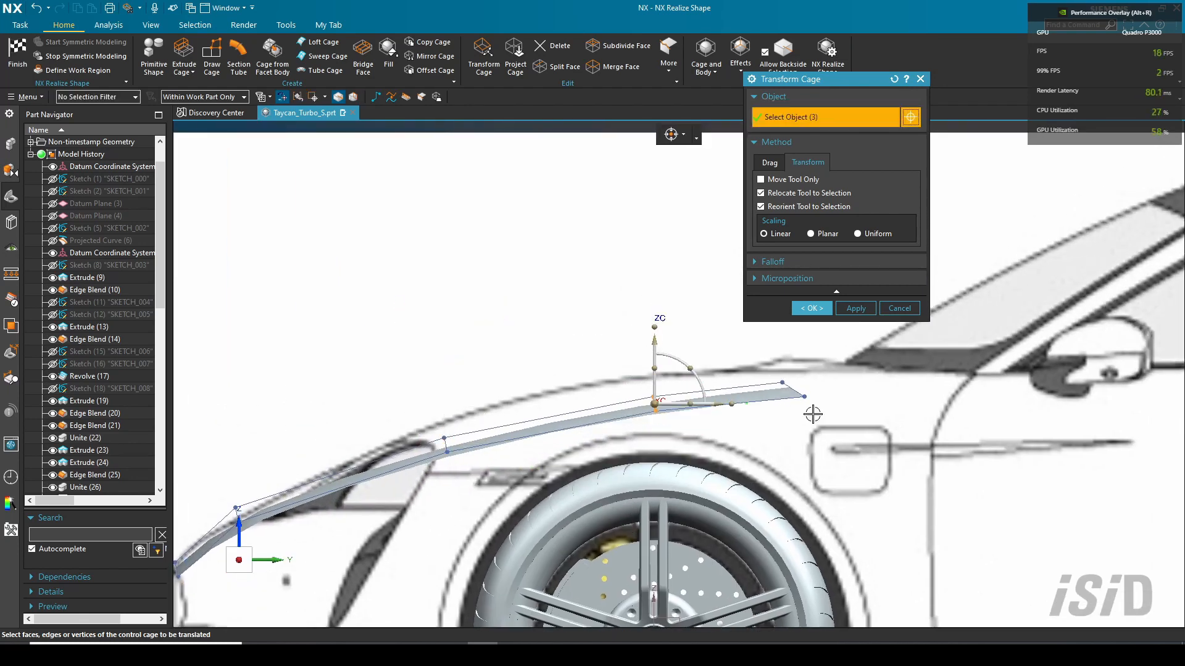
pyautogui.moveTo(818, 423); pyautogui.dragTo(763, 370)
pyautogui.keyDown('shift'); pyautogui.moveTo(845, 458); pyautogui.dragTo(780, 500, button='middle'); pyautogui.keyUp('shift')
pyautogui.moveTo(776, 501); pyautogui.dragTo(571, 374)
pyautogui.moveTo(658, 374); pyautogui.dragTo(659, 355)
pyautogui.keyDown('shift'); pyautogui.moveTo(671, 466); pyautogui.dragTo(843, 380, button='middle'); pyautogui.keyUp('shift')
pyautogui.moveTo(587, 437); pyautogui.dragTo(528, 376)
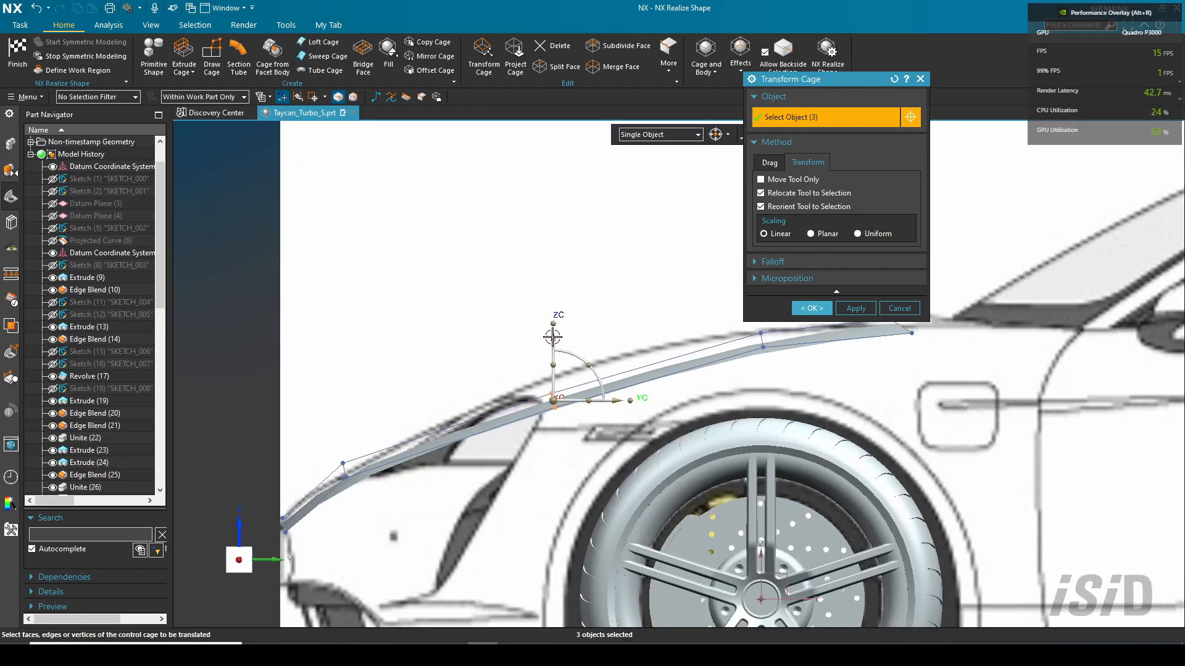
pyautogui.moveTo(552, 338); pyautogui.dragTo(552, 333)
# Step: Shift the cross edge just behind the nose slightly rearward along Y in the top view and accept the transform
pyautogui.scroll(-3, 555, 398)
pyautogui.moveTo(556, 455); pyautogui.dragTo(612, 480, button='middle')
pyautogui.press('F8')
pyautogui.keyDown('shift'); pyautogui.moveTo(716, 471); pyautogui.dragTo(549, 574, button='middle'); pyautogui.keyUp('shift')
pyautogui.scroll(2, 576, 492)
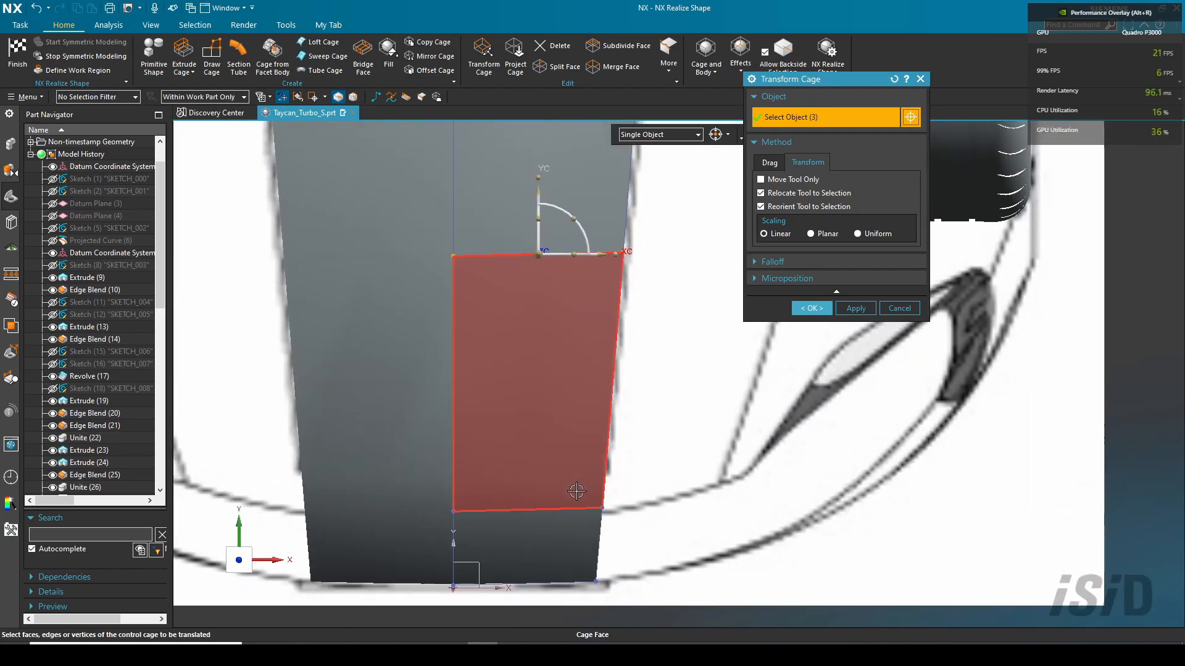
pyautogui.scroll(-2, 576, 491)
pyautogui.moveTo(512, 572); pyautogui.dragTo(480, 561)
pyautogui.moveTo(544, 528); pyautogui.dragTo(544, 520)
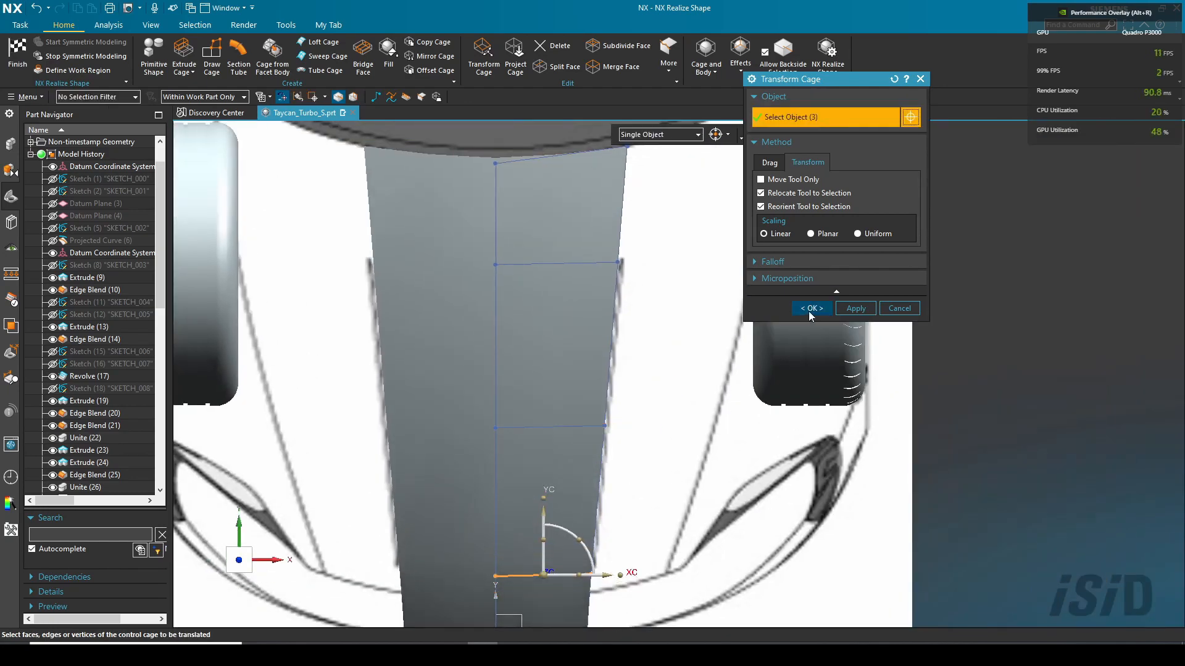
pyautogui.click(811, 309)
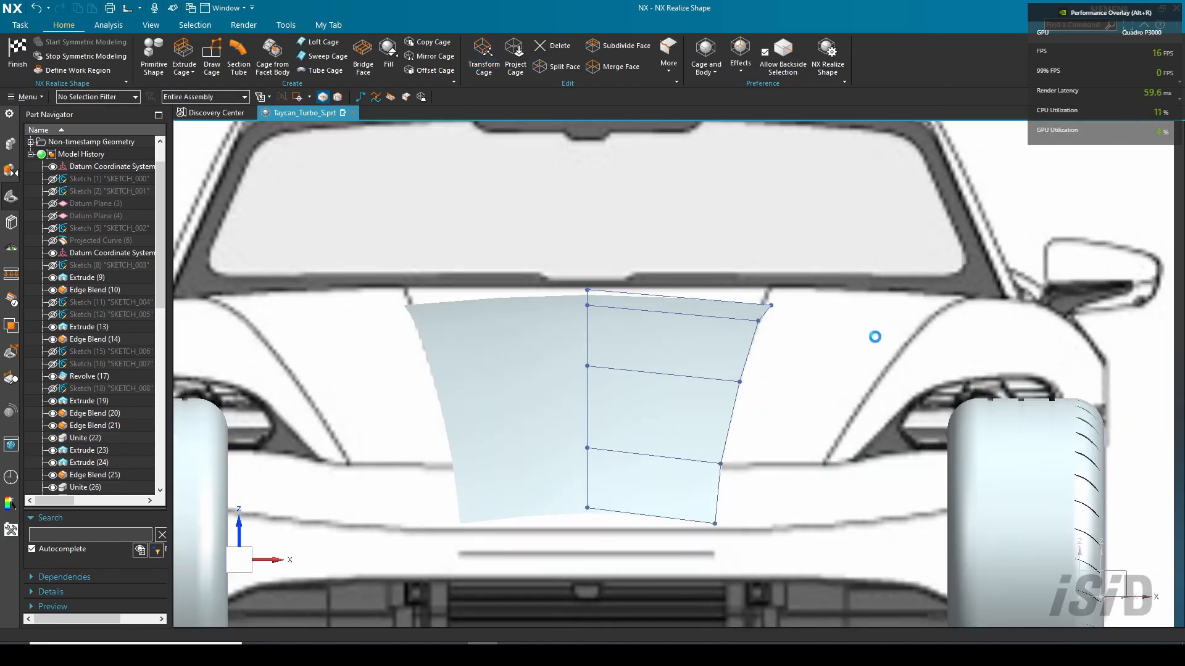
# Step: Raise the hood cage's outer longitudinal edge along Z in the front view until it is level with the centreline
pyautogui.keyDown('shift'); pyautogui.moveTo(801, 448); pyautogui.dragTo(715, 511, button='middle'); pyautogui.keyUp('shift')
pyautogui.moveTo(768, 586); pyautogui.dragTo(614, 339)
pyautogui.moveTo(659, 399); pyautogui.dragTo(661, 382)
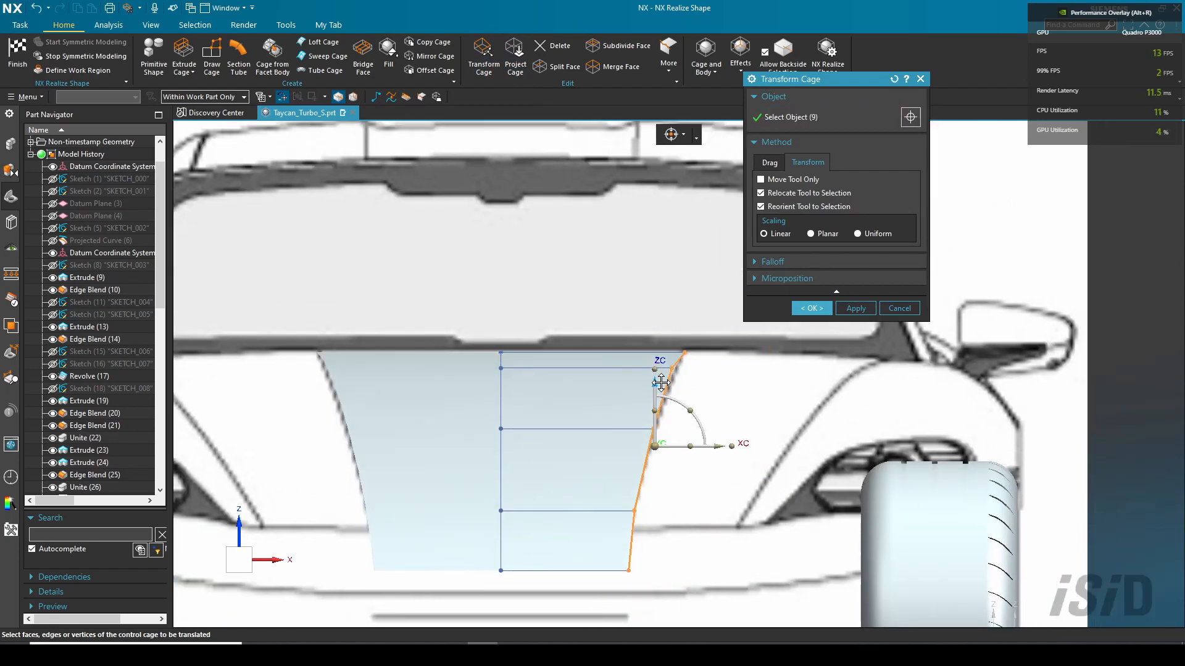
pyautogui.click(812, 308)
pyautogui.keyDown('shift'); pyautogui.moveTo(732, 506); pyautogui.dragTo(737, 369, button='middle'); pyautogui.keyUp('shift')
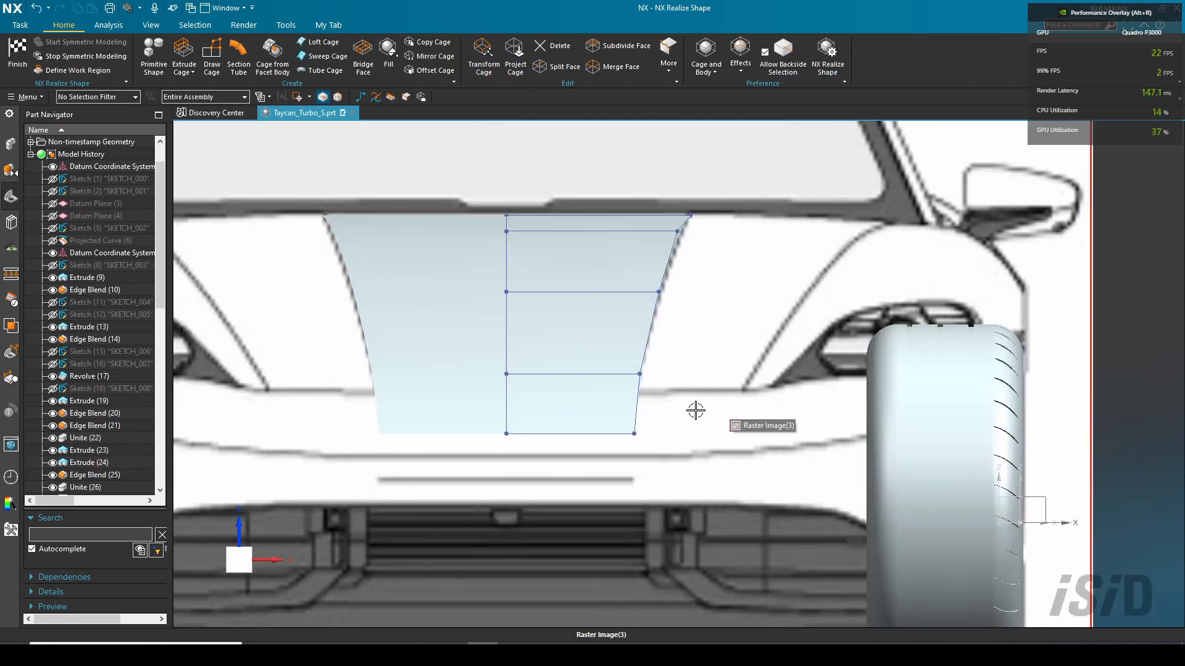
# Step: Extrude the two middle outer side edges of the hood cage along the Z axis
pyautogui.hotkey('ctrl', 'alt', 'r')
pyautogui.hotkey('ctrl', 'alt', 'f')
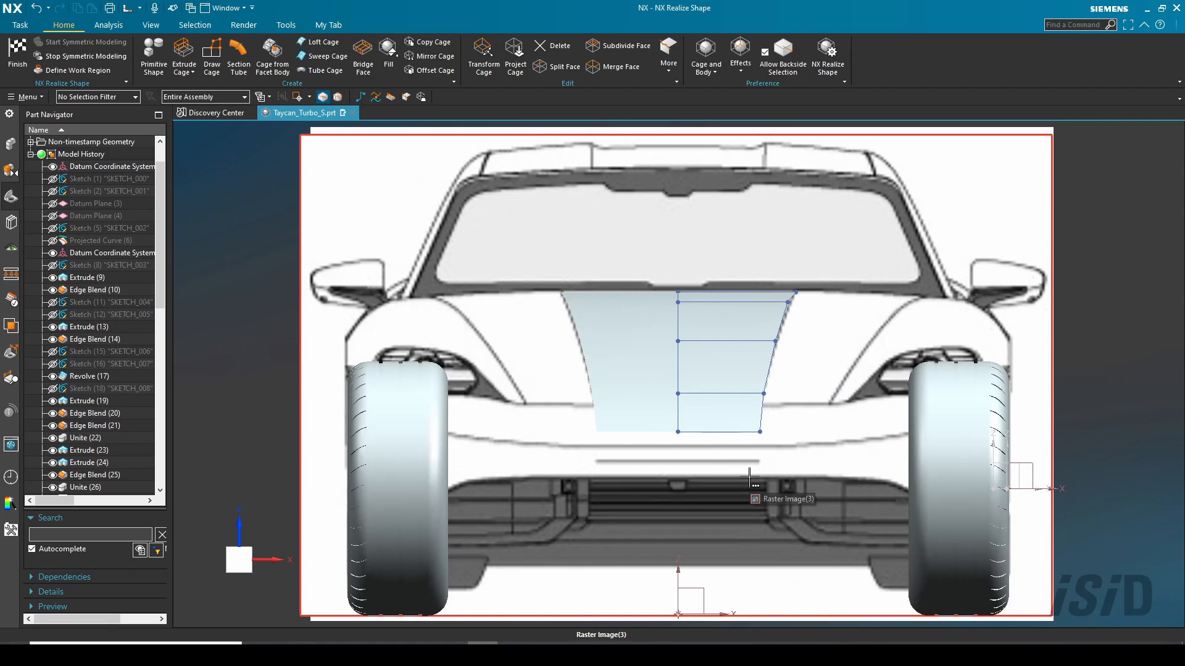
pyautogui.scroll(-1, 701, 381)
pyautogui.moveTo(701, 381); pyautogui.dragTo(735, 392, button='middle')
pyautogui.scroll(2, 741, 369)
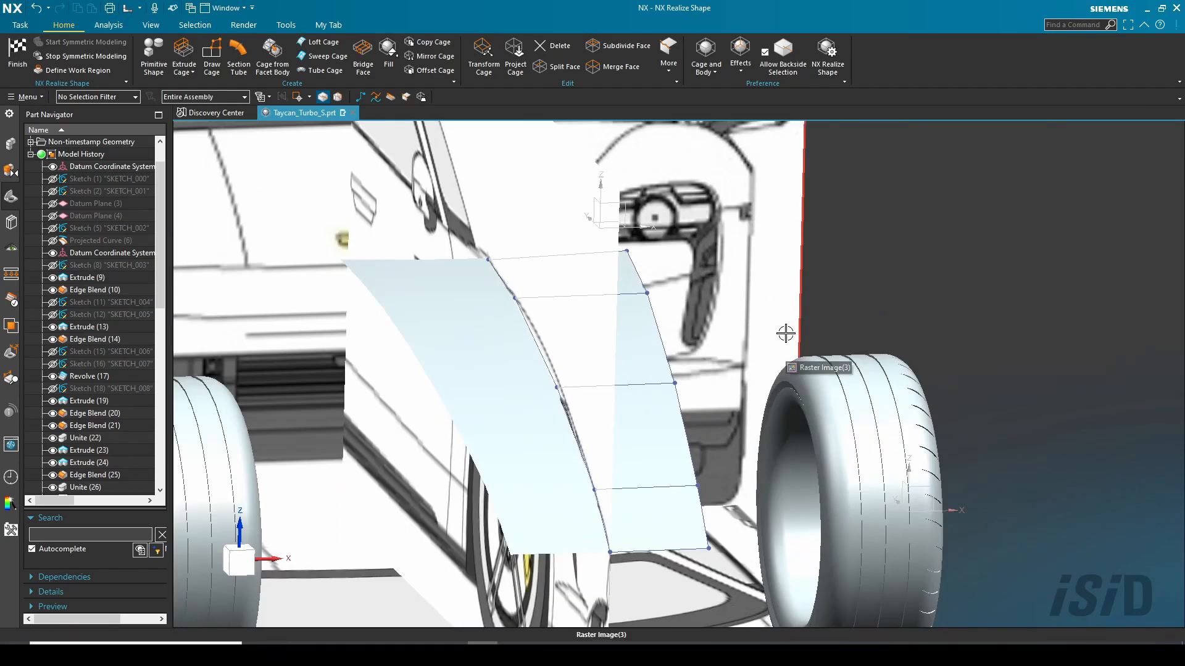
pyautogui.click(183, 54)
pyautogui.click(671, 372)
pyautogui.click(787, 225)
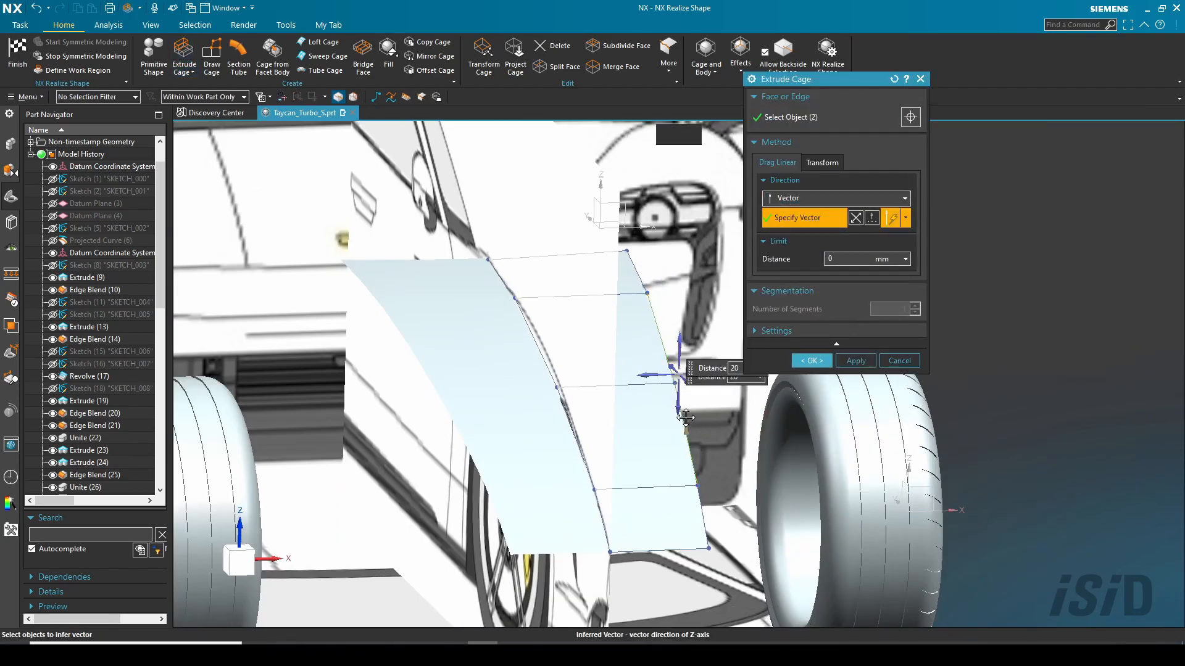
pyautogui.click(684, 416)
pyautogui.click(810, 360)
# Step: Split the extruded side faces diagonally with Split Face set to Along Polyline
pyautogui.click(556, 67)
pyautogui.click(835, 104)
pyautogui.click(808, 129)
pyautogui.click(660, 343)
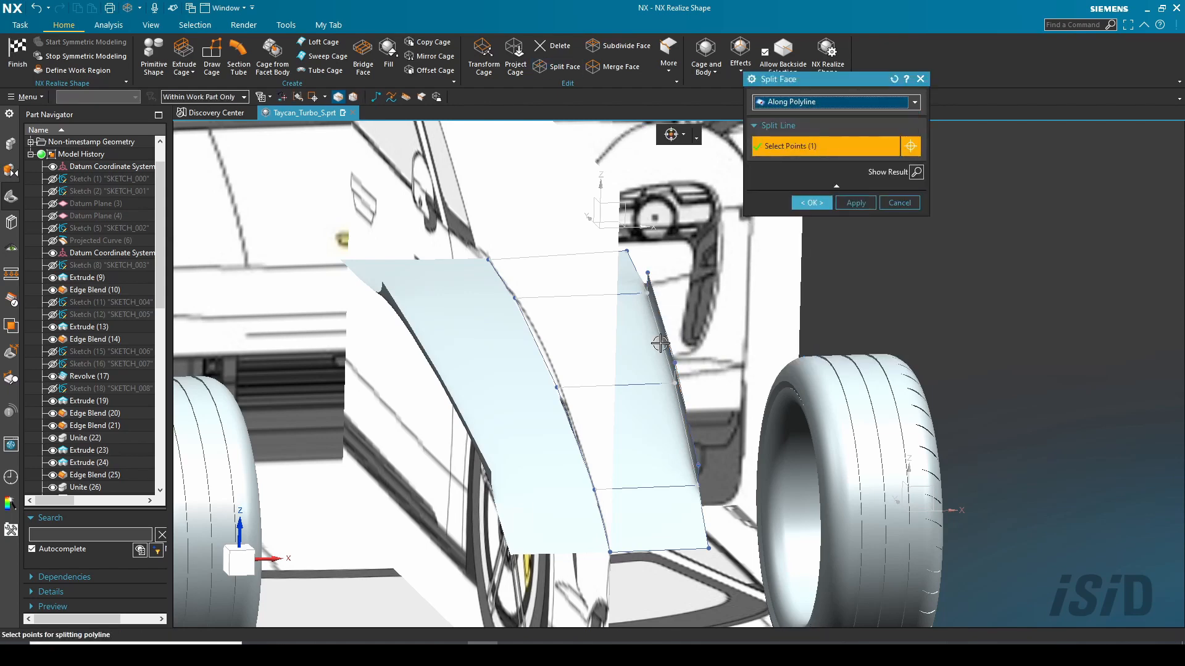
pyautogui.click(811, 203)
# Step: Delete the two outer triangular faces left by the diagonal split, keeping the tapered crease faces
pyautogui.click(553, 46)
pyautogui.click(657, 305)
pyautogui.scroll(4, 681, 447)
pyautogui.click(674, 466)
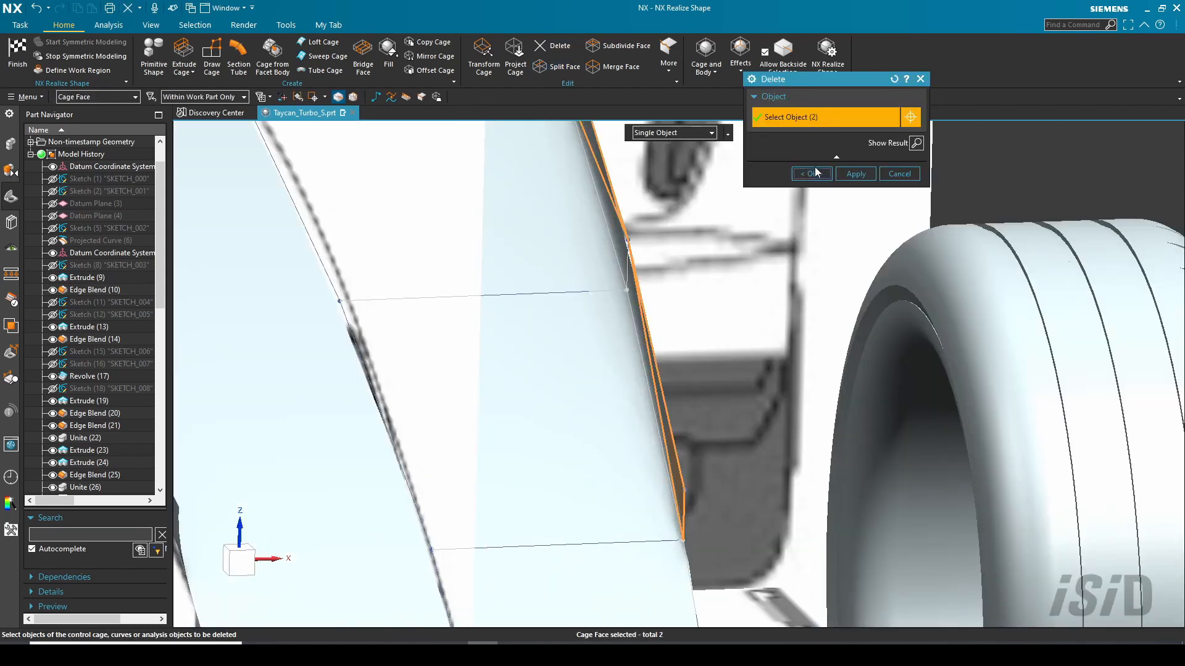
pyautogui.click(813, 174)
pyautogui.scroll(-5, 709, 339)
pyautogui.moveTo(710, 339); pyautogui.dragTo(669, 358, button='middle')
pyautogui.click(184, 52)
pyautogui.click(670, 265)
pyautogui.click(667, 347)
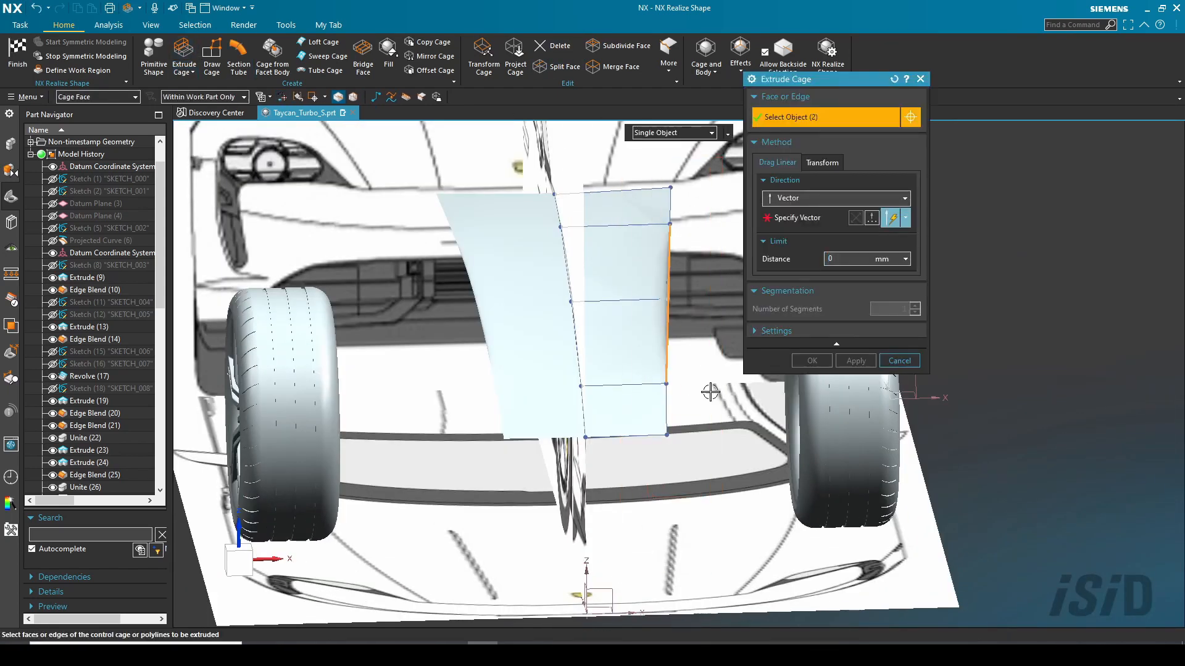
pyautogui.moveTo(711, 392); pyautogui.dragTo(595, 348, button='middle')
pyautogui.click(894, 79)
# Step: Extrude the four outer side edges of the hood cage 210 mm outward along the X axis
pyautogui.click(588, 277)
pyautogui.moveTo(530, 281); pyautogui.dragTo(587, 299, button='middle')
pyautogui.scroll(4, 587, 299)
pyautogui.click(625, 280)
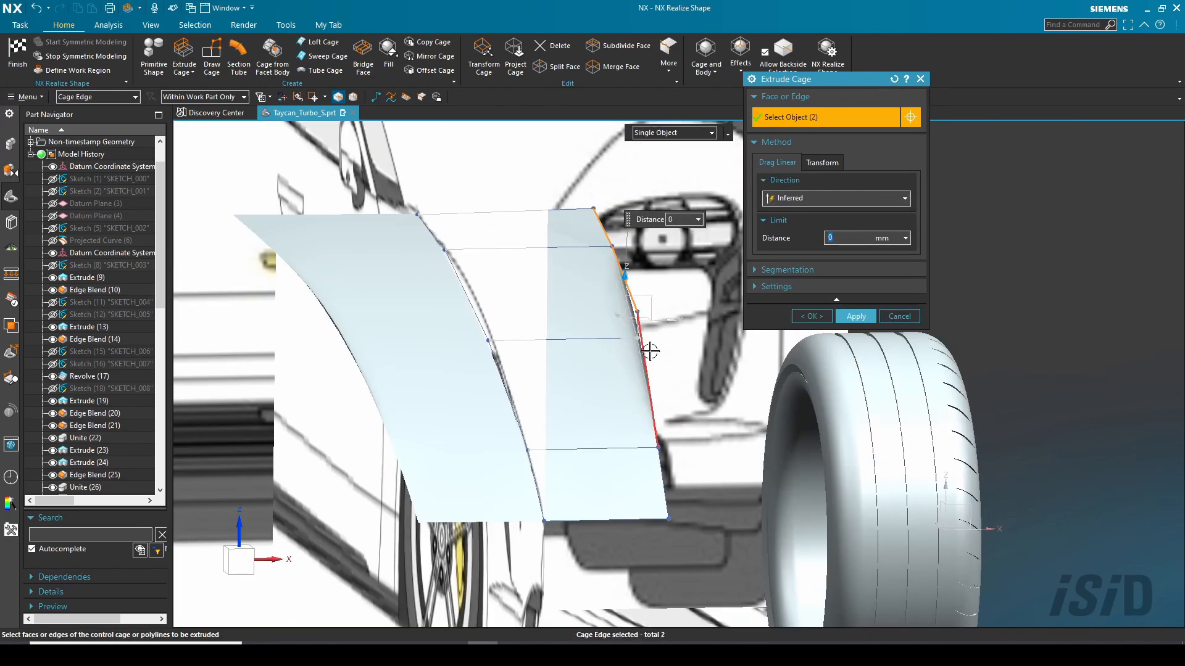
pyautogui.click(786, 225)
pyautogui.keyDown('shift'); pyautogui.moveTo(604, 346); pyautogui.dragTo(505, 406, button='middle'); pyautogui.keyUp('shift')
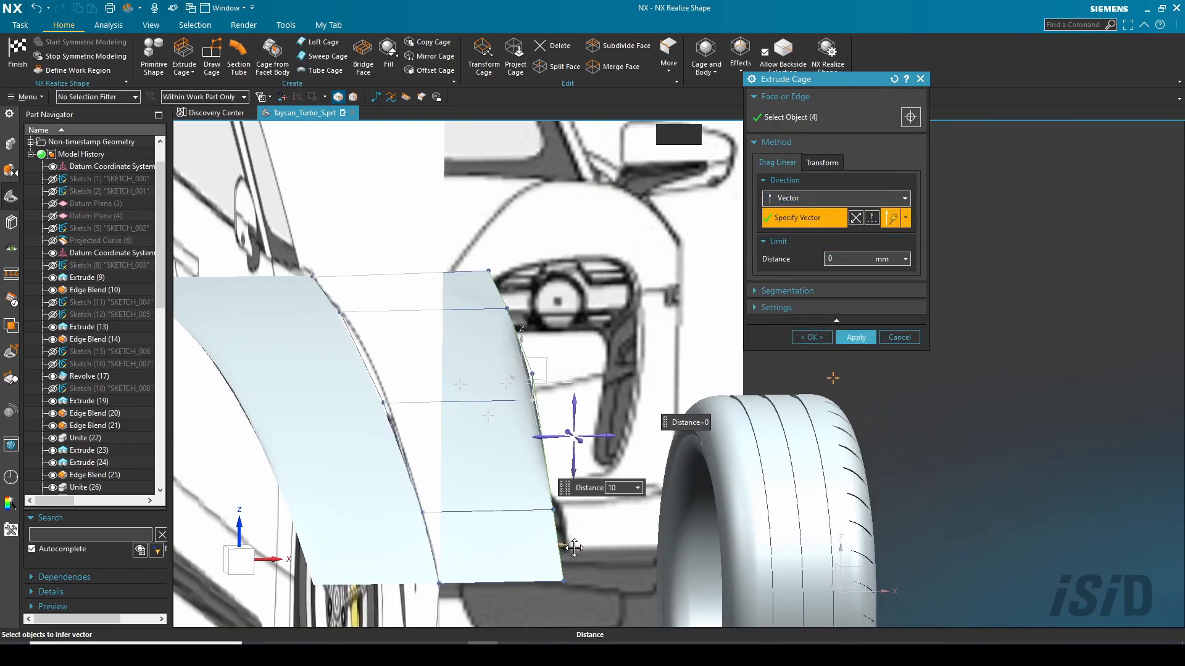
pyautogui.moveTo(573, 544); pyautogui.dragTo(622, 545)
pyautogui.hotkey('ctrl', 'alt', 'f')
pyautogui.keyDown('shift'); pyautogui.moveTo(796, 412); pyautogui.dragTo(641, 499, button='middle'); pyautogui.keyUp('shift')
pyautogui.moveTo(648, 500); pyautogui.dragTo(674, 507)
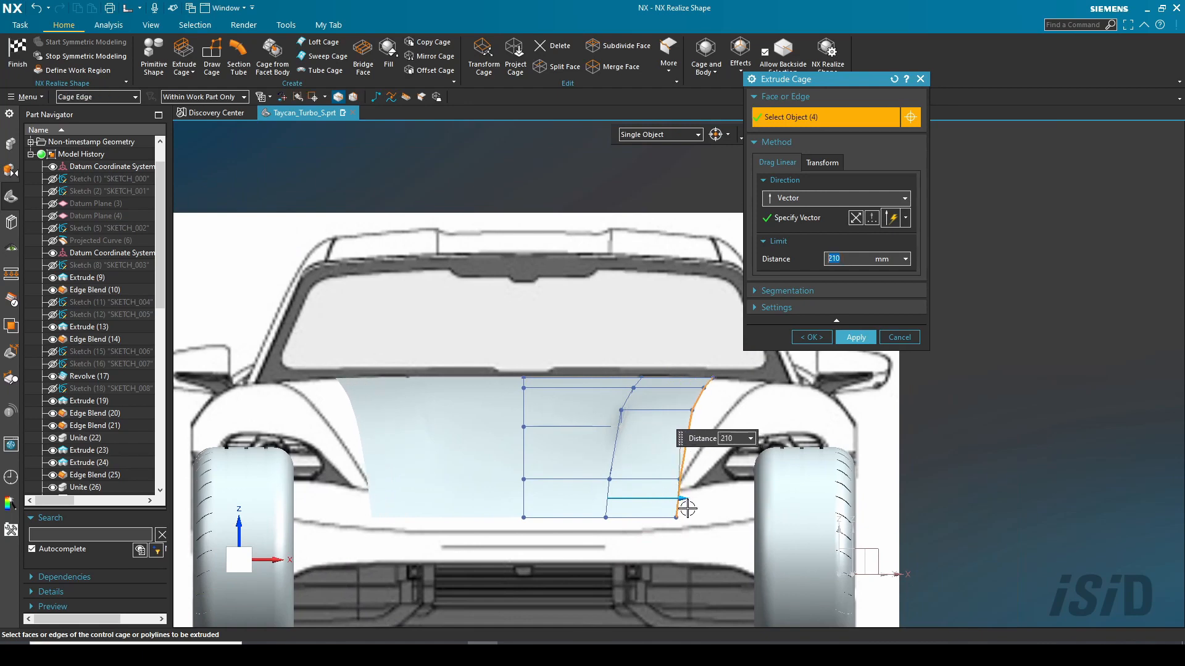
pyautogui.hotkey('ctrl', 'alt', 't')
pyautogui.scroll(2, 688, 508)
pyautogui.keyDown('shift'); pyautogui.moveTo(685, 506); pyautogui.dragTo(642, 487, button='middle'); pyautogui.keyUp('shift')
pyautogui.click(812, 338)
pyautogui.scroll(2, 685, 370)
pyautogui.moveTo(685, 370); pyautogui.dragTo(554, 333, button='middle')
pyautogui.scroll(1, 616, 450)
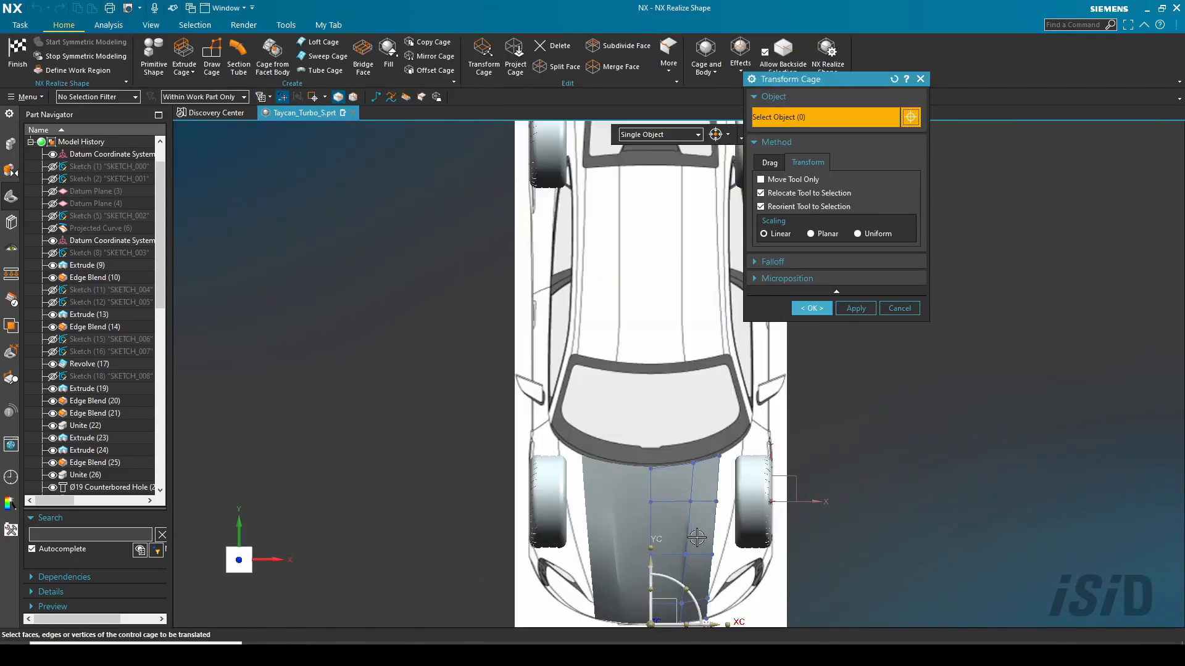
pyautogui.scroll(3, 697, 537)
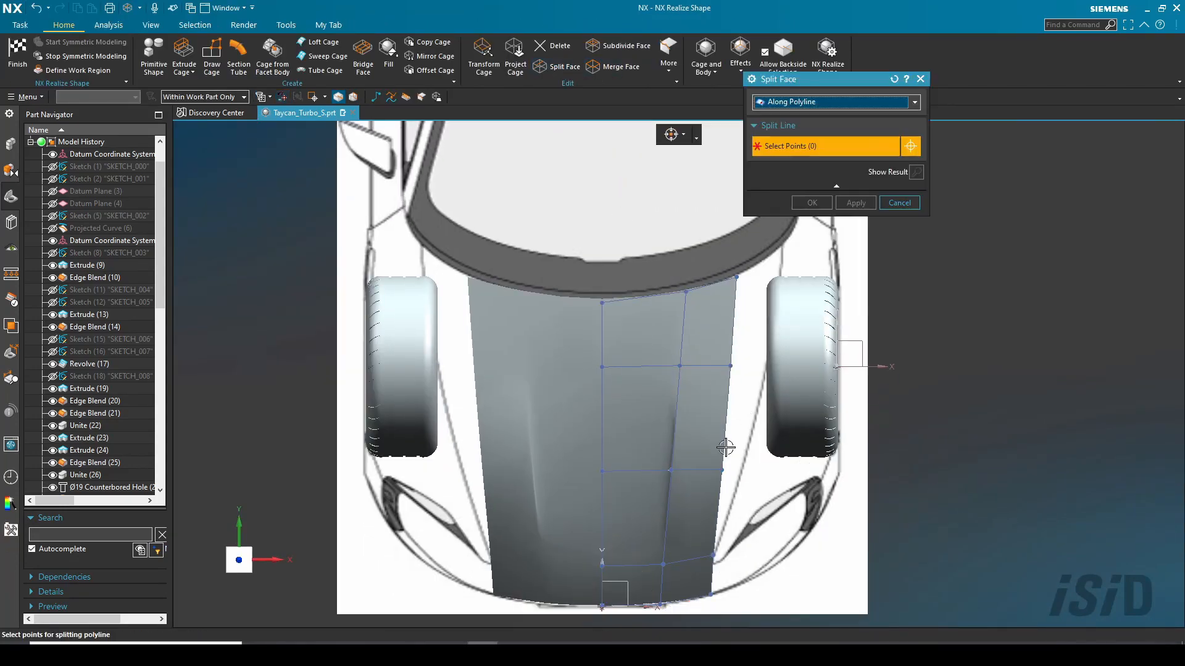
pyautogui.scroll(2, 702, 388)
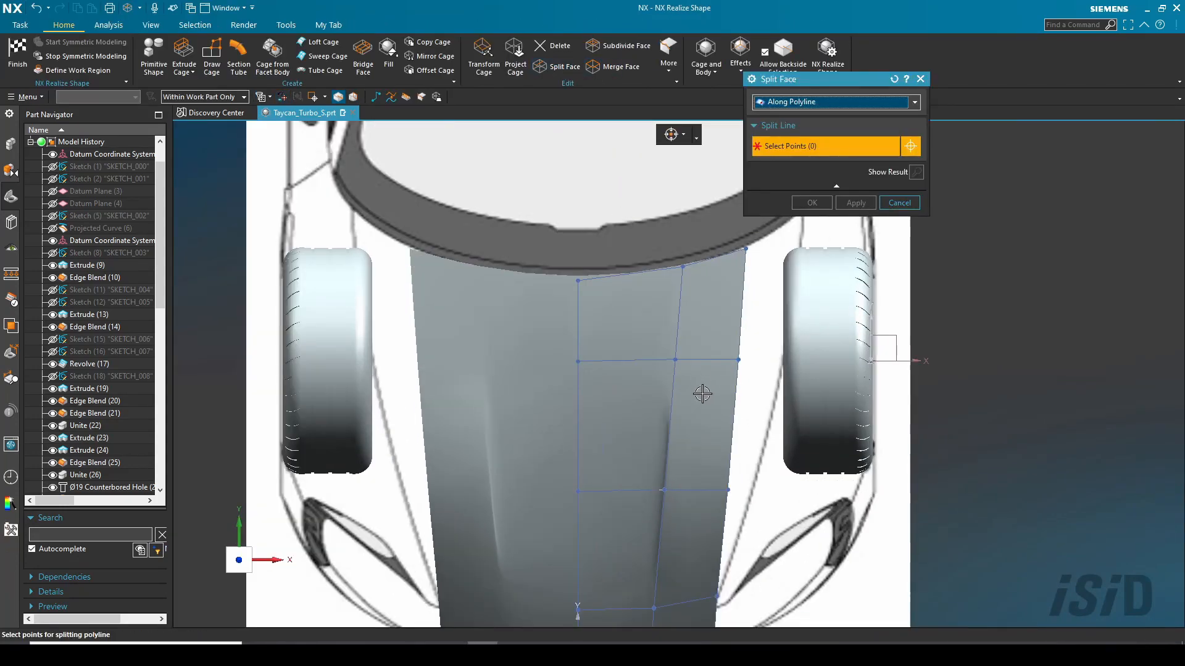
pyautogui.moveTo(701, 389); pyautogui.dragTo(696, 304, button='middle')
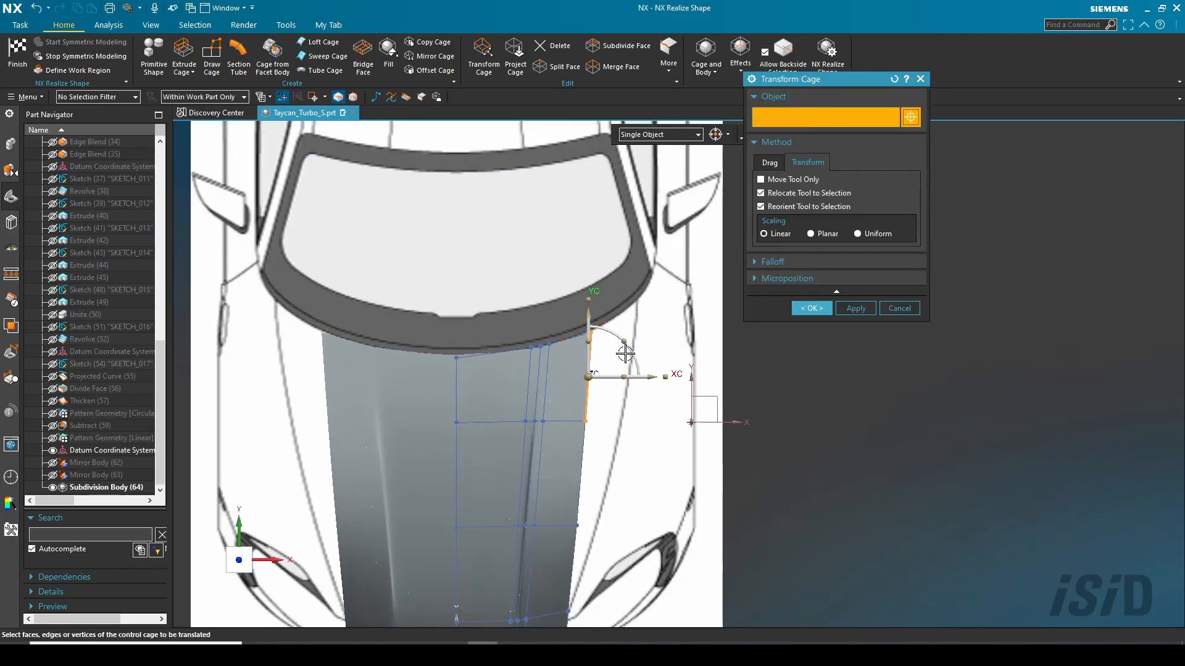
# Step: Move the hood's rear outer edge outward along X and its rear corner rearward to meet the windshield outline
pyautogui.moveTo(652, 377); pyautogui.dragTo(693, 377)
pyautogui.moveTo(617, 292); pyautogui.dragTo(659, 350)
pyautogui.moveTo(632, 269); pyautogui.dragTo(632, 240)
pyautogui.scroll(3, 662, 294)
pyautogui.moveTo(668, 313); pyautogui.dragTo(673, 312)
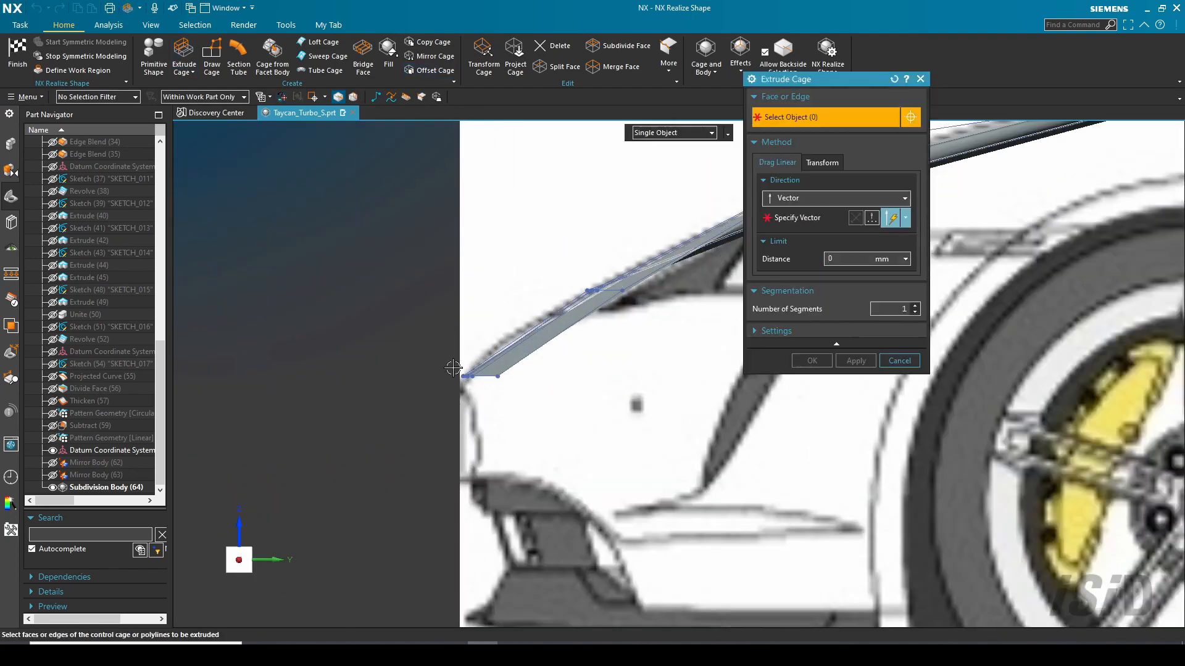
# Step: Extrude the hood cage's front edges downward along Z over the nose
pyautogui.click(679, 409)
pyautogui.moveTo(467, 387); pyautogui.dragTo(469, 428)
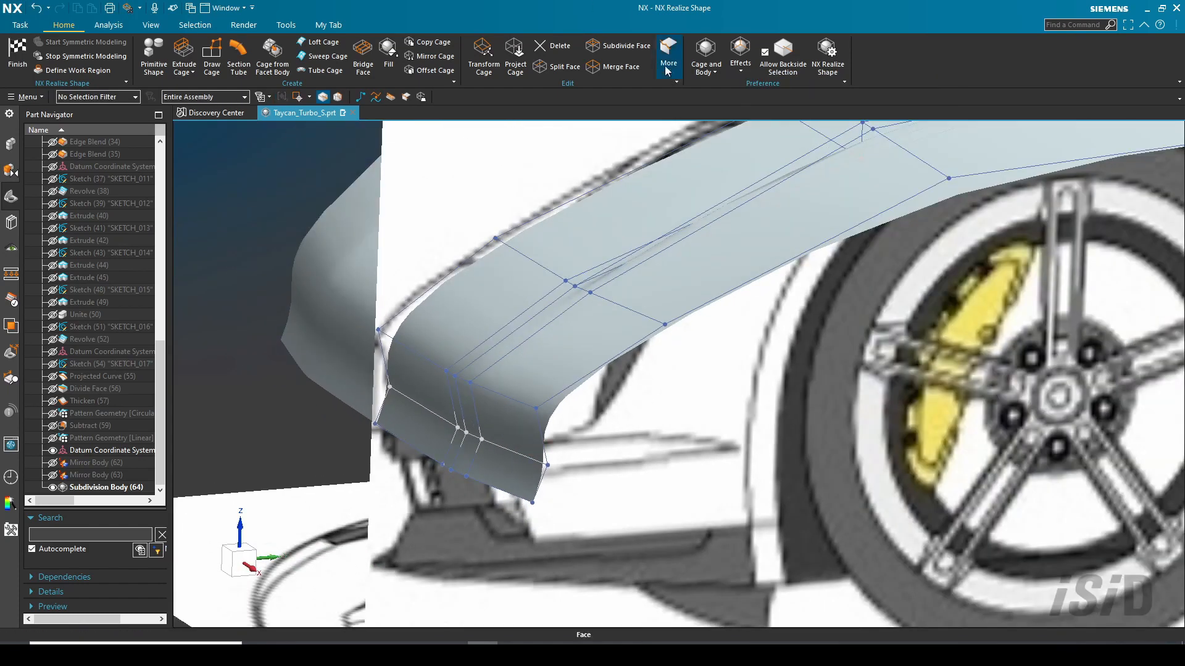
# Step: Split the hood faces around the nose bend uniformly with number 1, using a reference edge
pyautogui.click(556, 66)
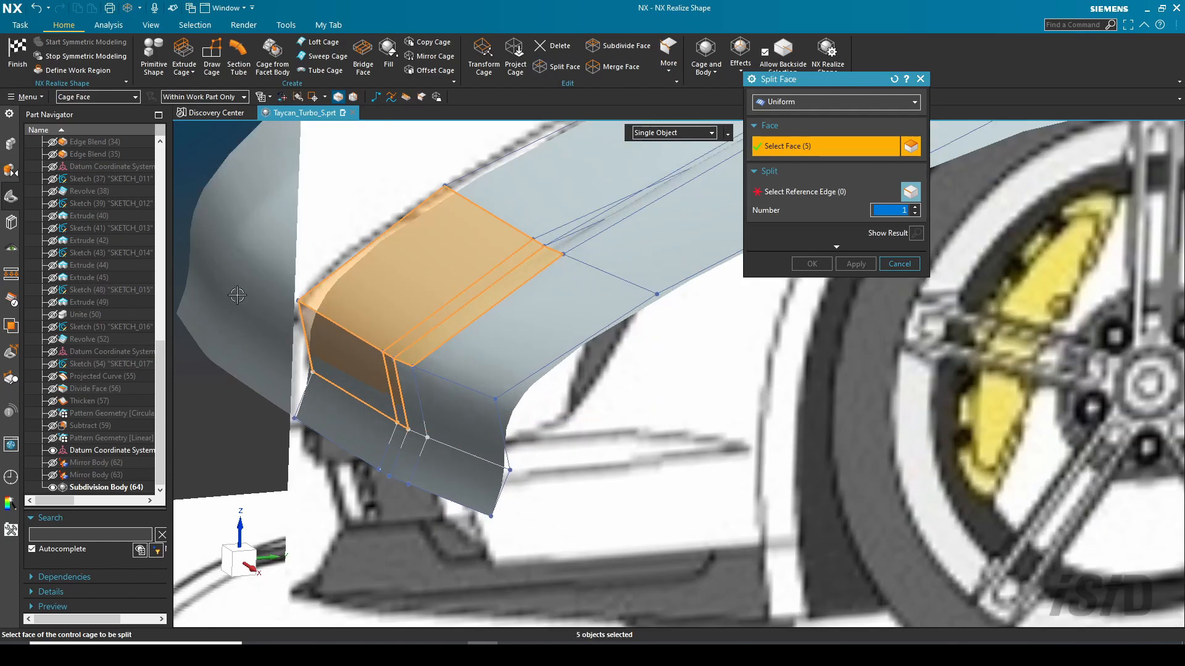
pyautogui.click(791, 194)
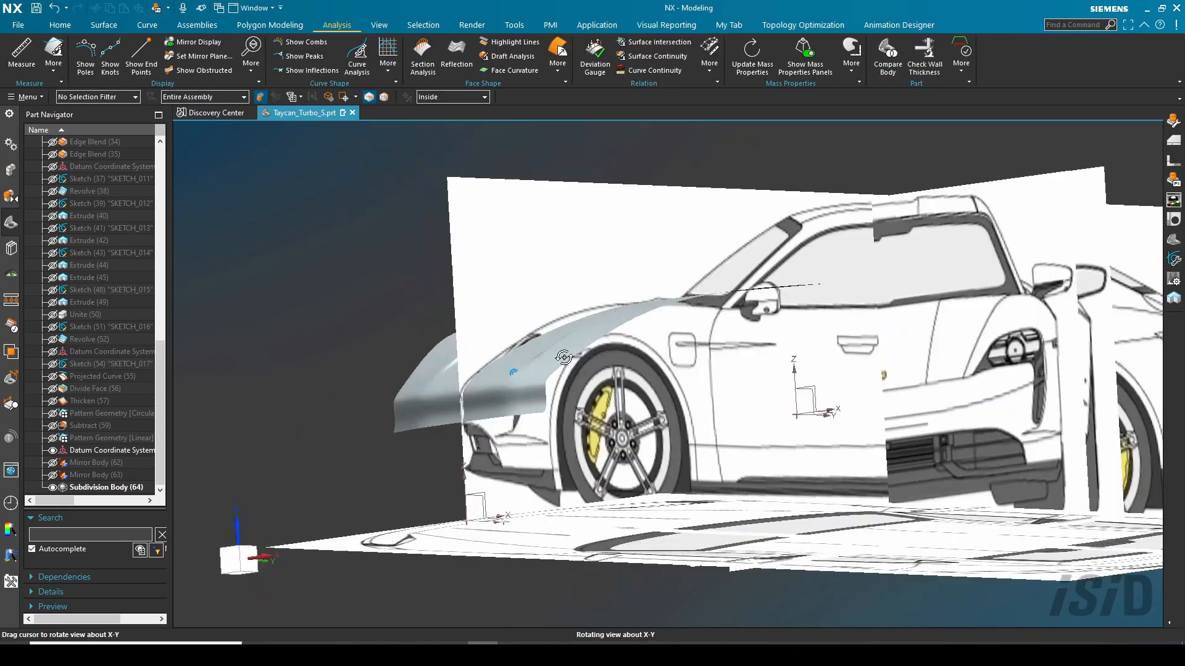
pyautogui.moveTo(580, 321); pyautogui.dragTo(602, 489, button='middle')
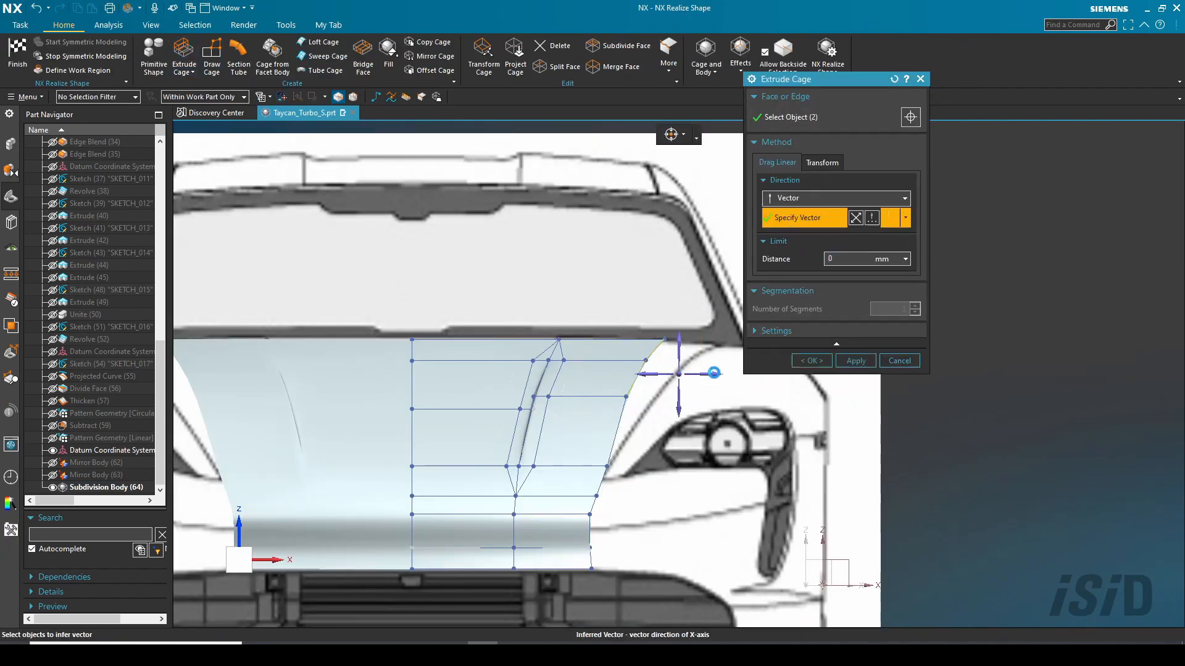
# Step: Extrude the two rearmost outer edges of the hood cage outward along X toward the fender
pyautogui.click(714, 373)
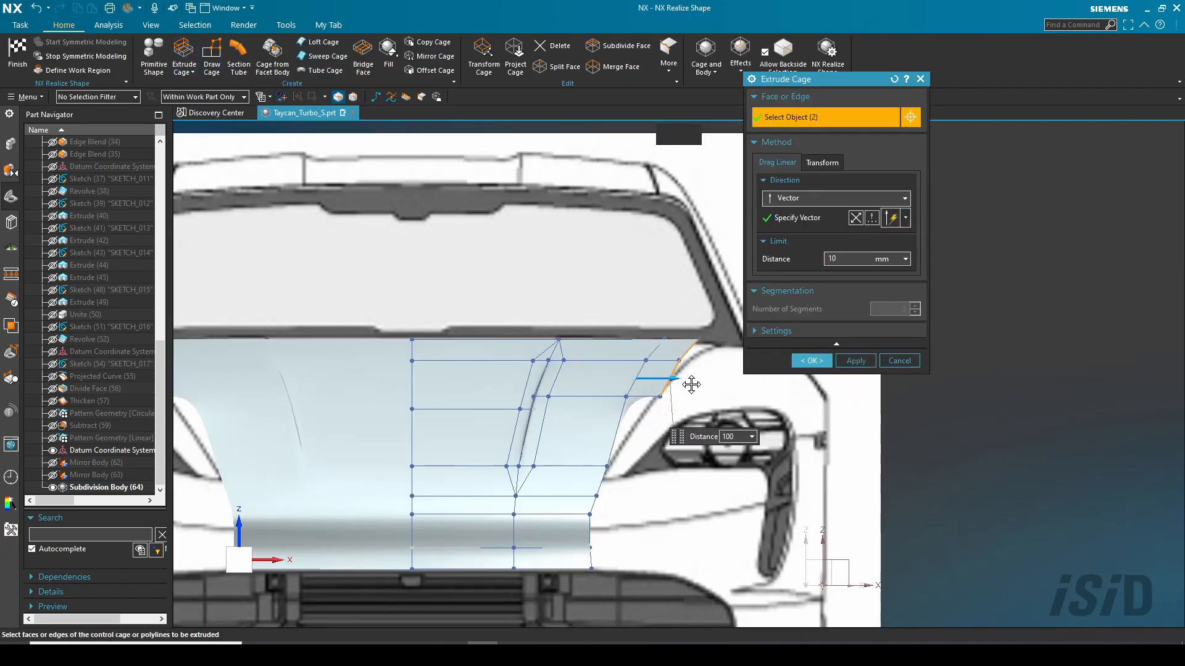
pyautogui.moveTo(691, 380); pyautogui.dragTo(720, 381)
pyautogui.scroll(-3, 719, 380)
pyautogui.scroll(3, 772, 376)
pyautogui.click(819, 362)
# Step: Sweep a cage face from the hood's outer side edge along the fender edge to fill the notch beside the headlight
pyautogui.click(483, 55)
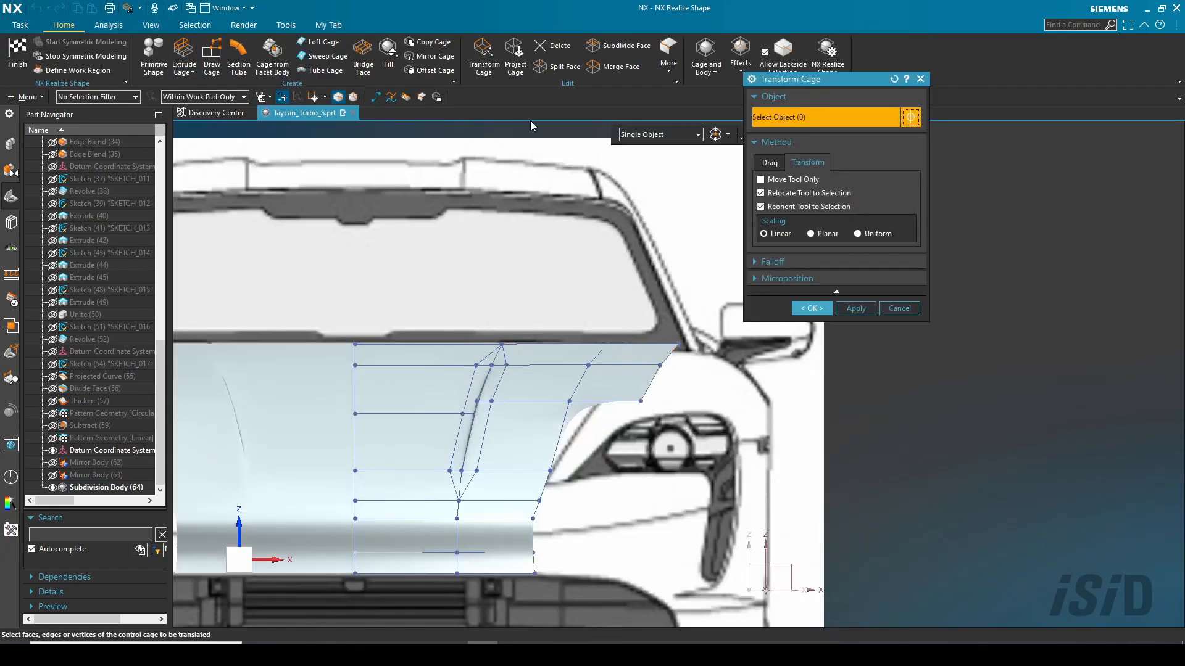
pyautogui.click(327, 56)
pyautogui.click(560, 432)
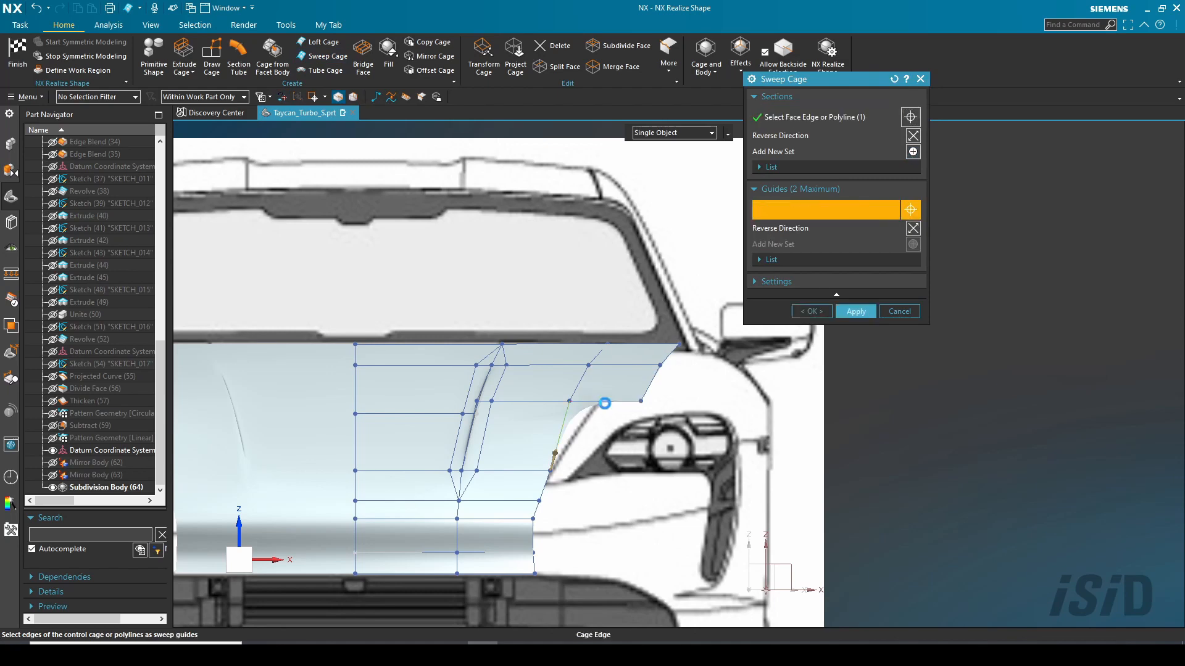
pyautogui.click(605, 403)
pyautogui.middleClick(653, 464)
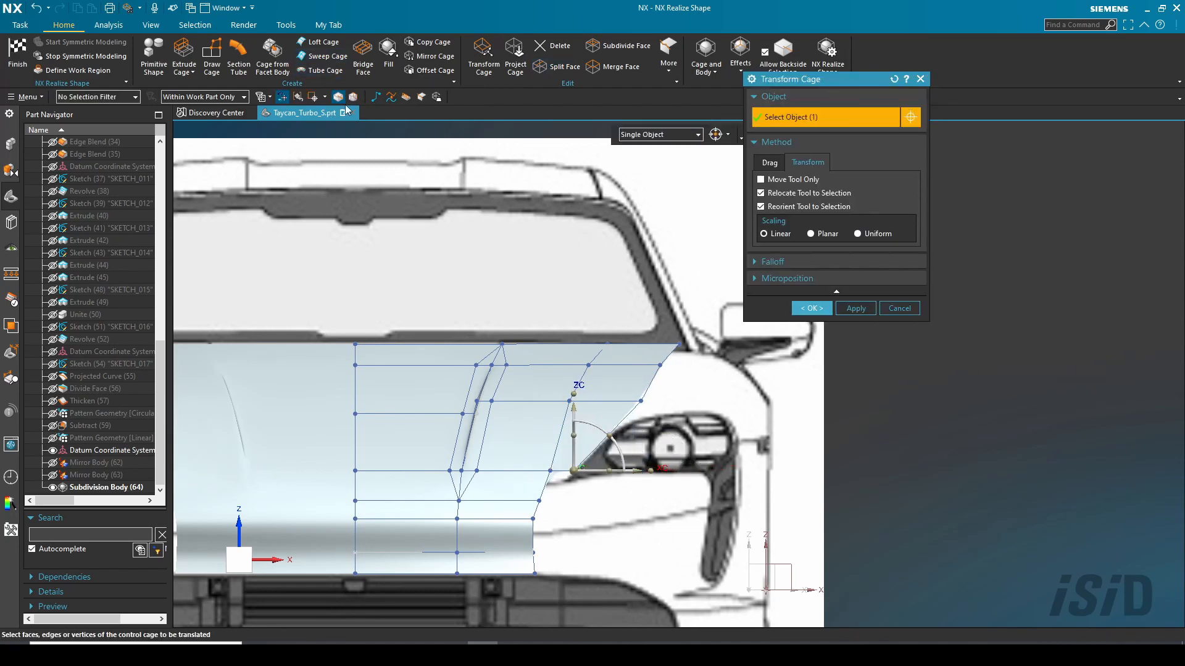
# Step: Sweep another face forward below the headlight's inner tip, then split it diagonally along a polyline and delete the outer triangle
pyautogui.click(328, 56)
pyautogui.click(562, 471)
pyautogui.middleClick(554, 486)
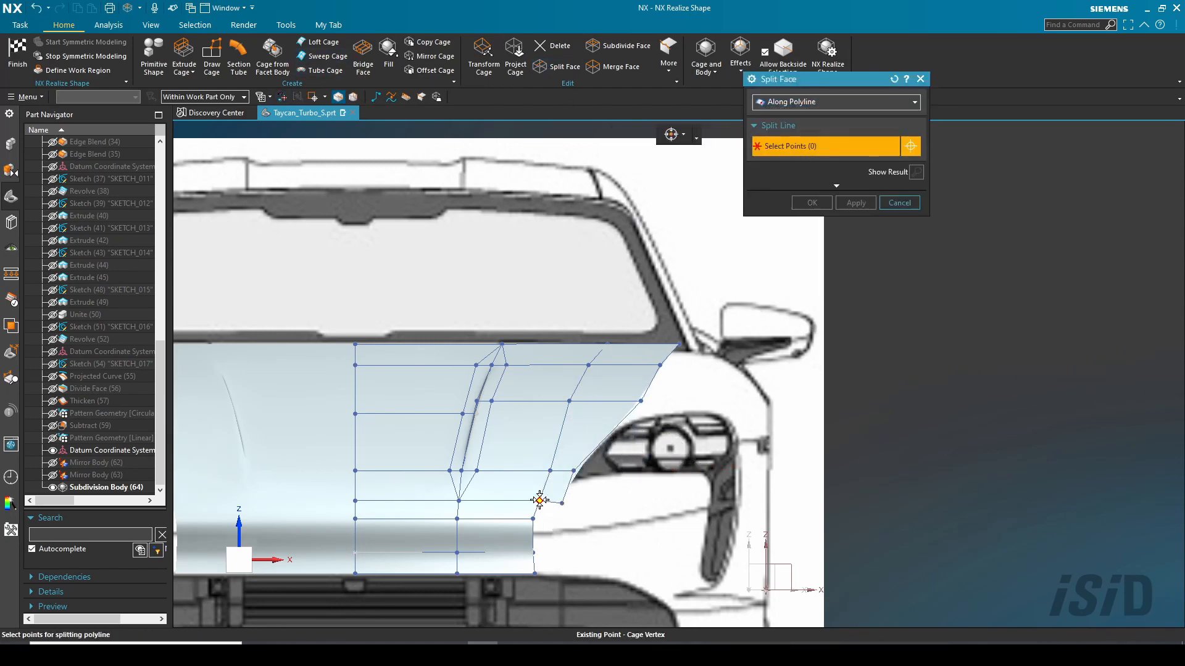
pyautogui.click(543, 46)
pyautogui.scroll(3, 745, 367)
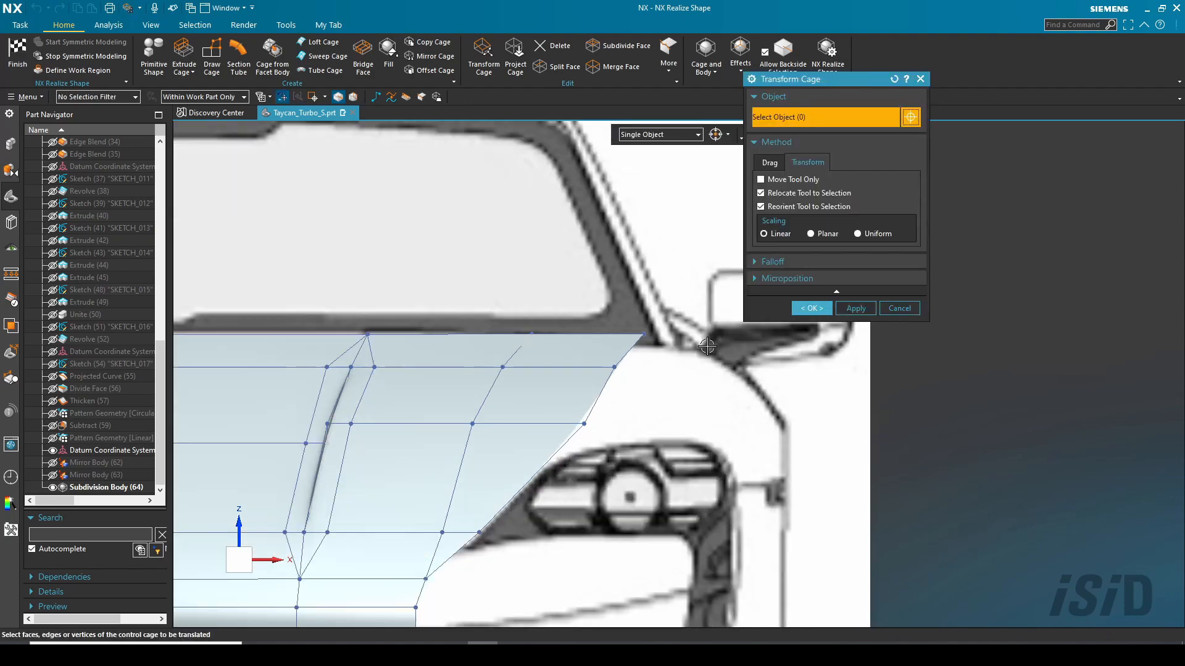
# Step: Raise the outer fender edges of the hood cage along Z so the fender bulges upward beside the windshield
pyautogui.scroll(-3, 790, 367)
pyautogui.scroll(1, 699, 377)
pyautogui.middleClick(697, 378)
pyautogui.moveTo(696, 424); pyautogui.dragTo(656, 328)
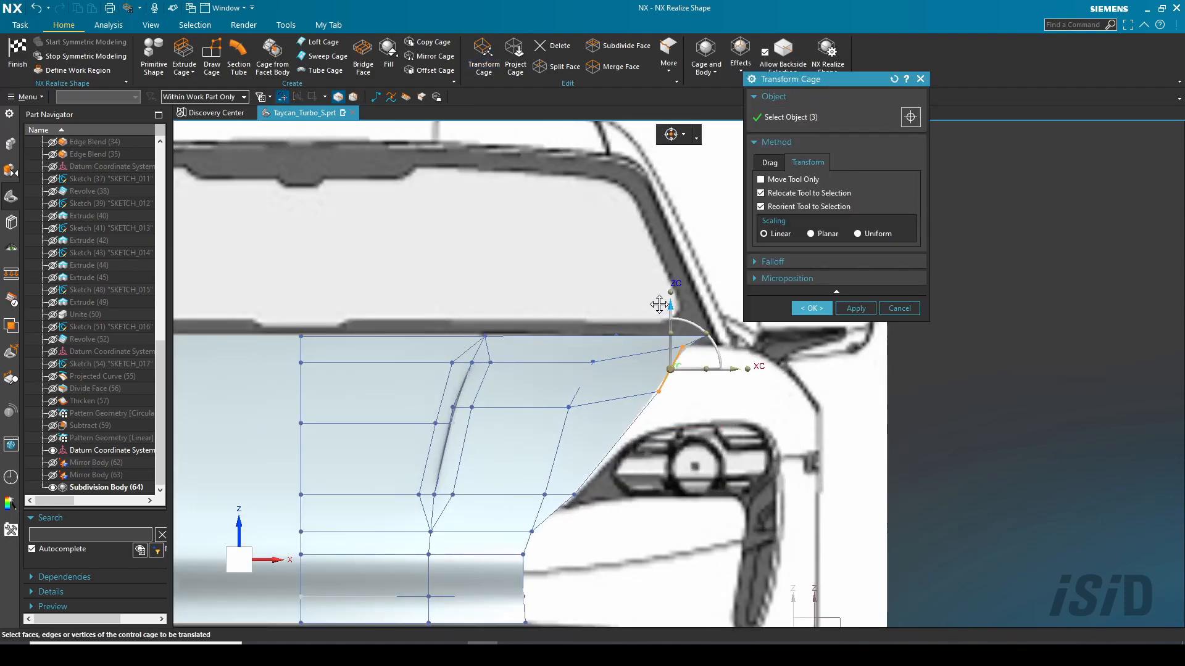
pyautogui.middleClick(659, 304)
# Step: Move the cage's rear outer corner vertex rearward along Y to match the windshield outline in the top view
pyautogui.scroll(-3, 645, 392)
pyautogui.moveTo(532, 434); pyautogui.dragTo(523, 482, button='middle')
pyautogui.hotkey('ctrl', 'alt', 'r')
pyautogui.hotkey('ctrl', 'alt', 't')
pyautogui.scroll(4, 737, 436)
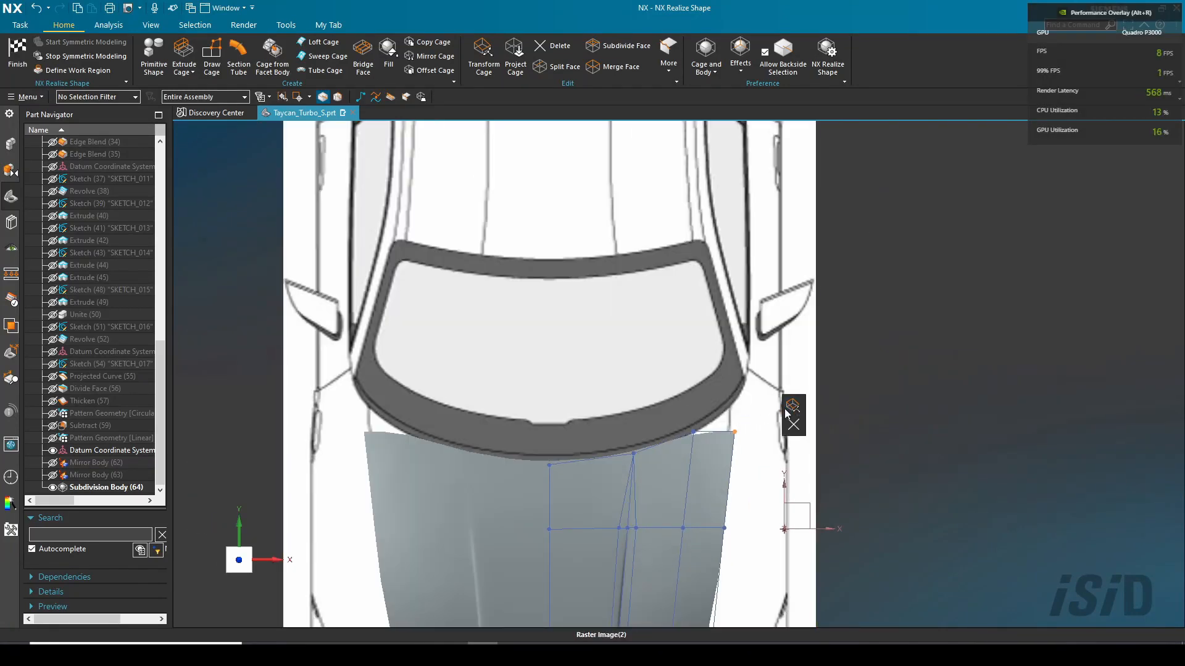
pyautogui.click(792, 407)
pyautogui.scroll(-3, 659, 477)
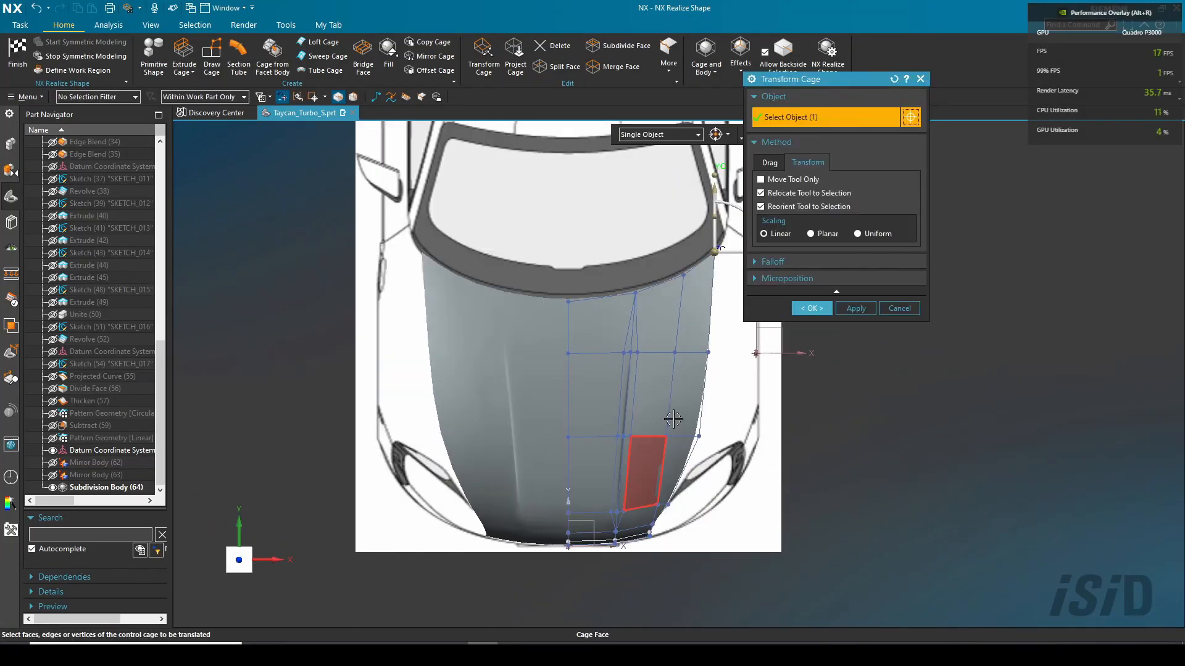
pyautogui.hotkey('ctrl', 'alt', 'f')
pyautogui.scroll(3, 638, 210)
pyautogui.scroll(-3, 676, 315)
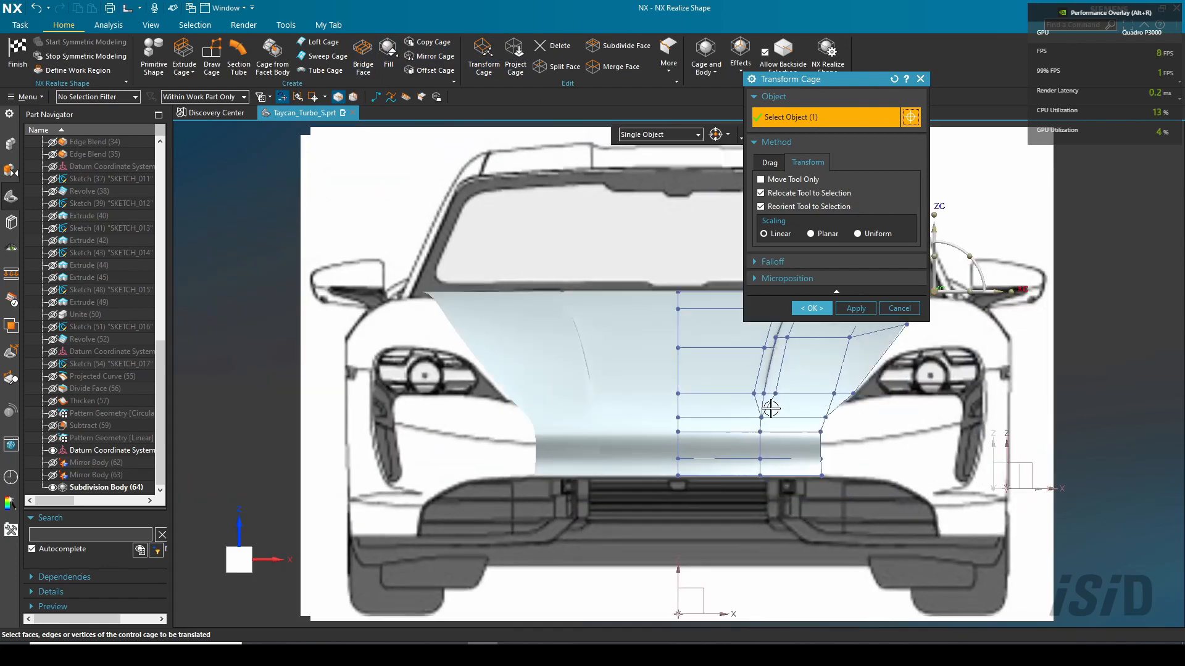
pyautogui.scroll(5, 862, 456)
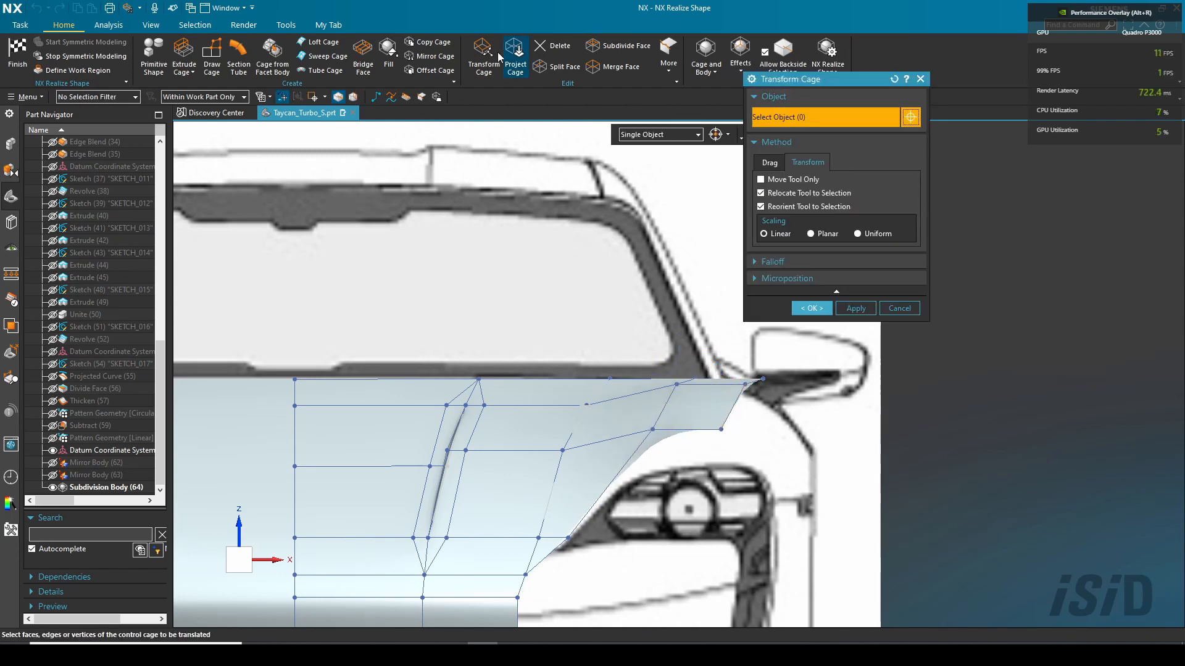
# Step: Adjust the height of the hood's rear edges along Z to follow the windshield base in the front view
pyautogui.click(544, 334)
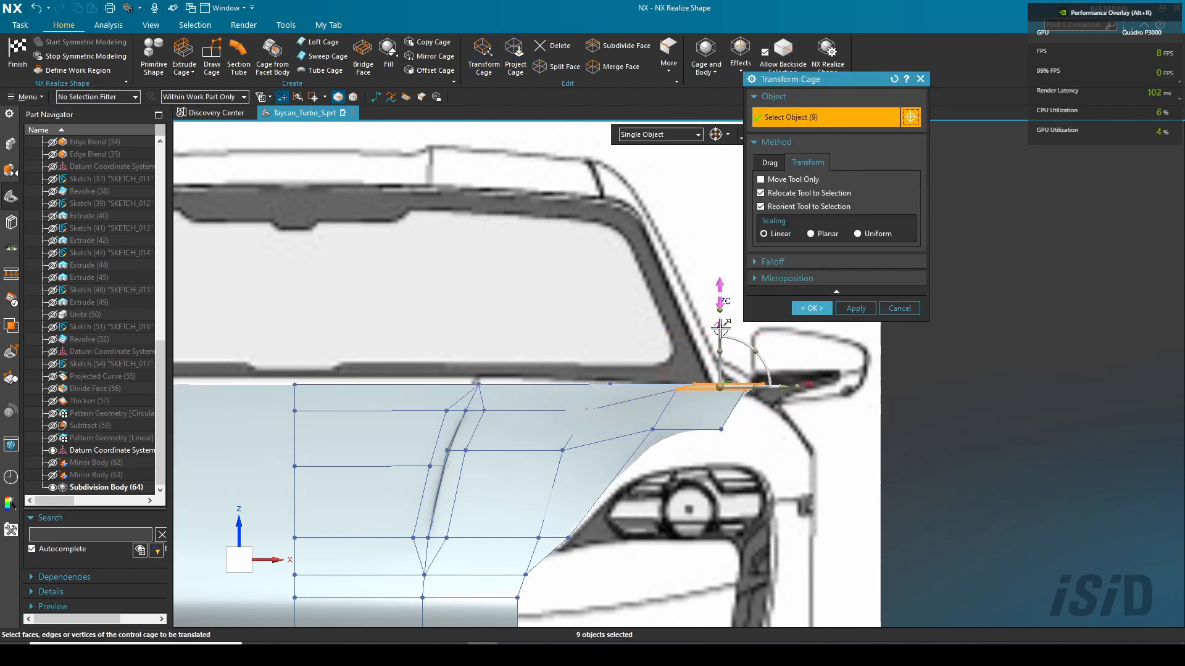
pyautogui.moveTo(331, 338); pyautogui.dragTo(765, 393)
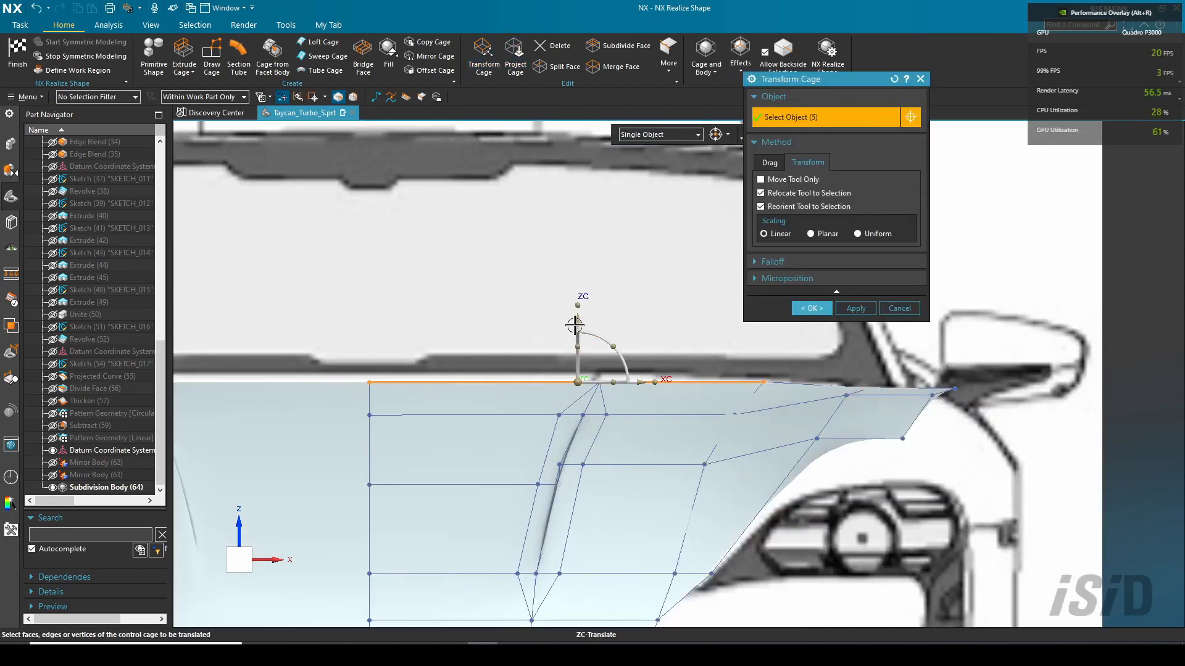
pyautogui.moveTo(575, 325); pyautogui.dragTo(574, 318)
pyautogui.click(816, 307)
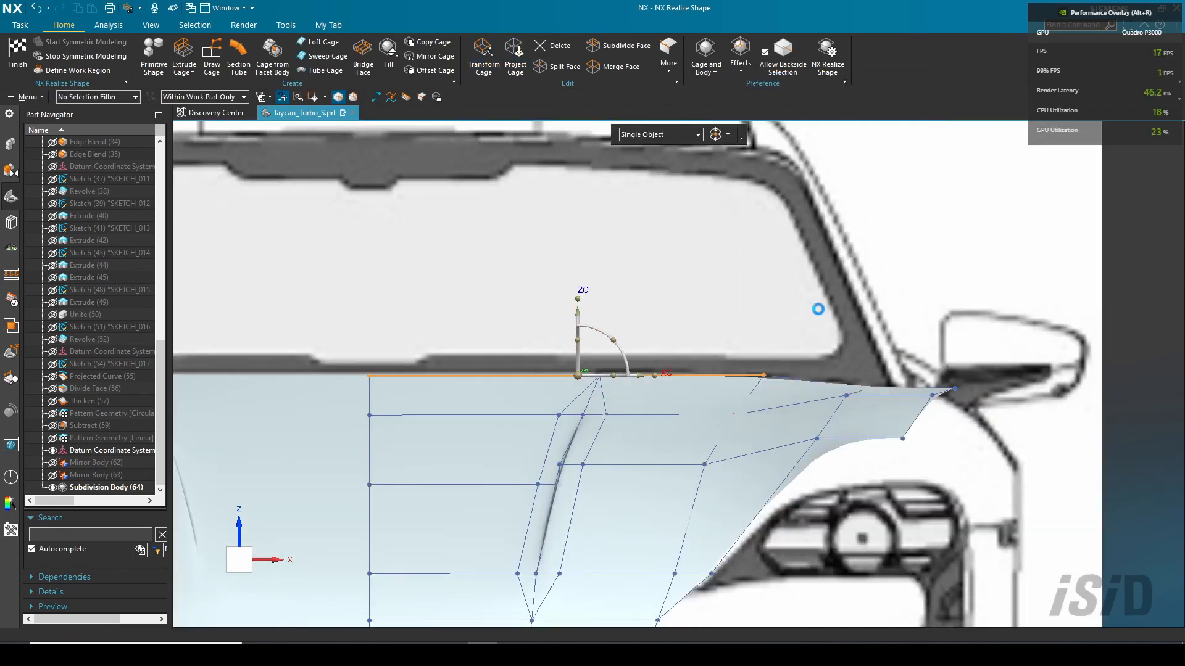
# Step: Sweep the fender's front edge along the hood's adjoining side edge to fill the gap above the headlight
pyautogui.scroll(-4, 817, 308)
pyautogui.moveTo(817, 308); pyautogui.dragTo(711, 413, button='middle')
pyautogui.scroll(-2, 711, 412)
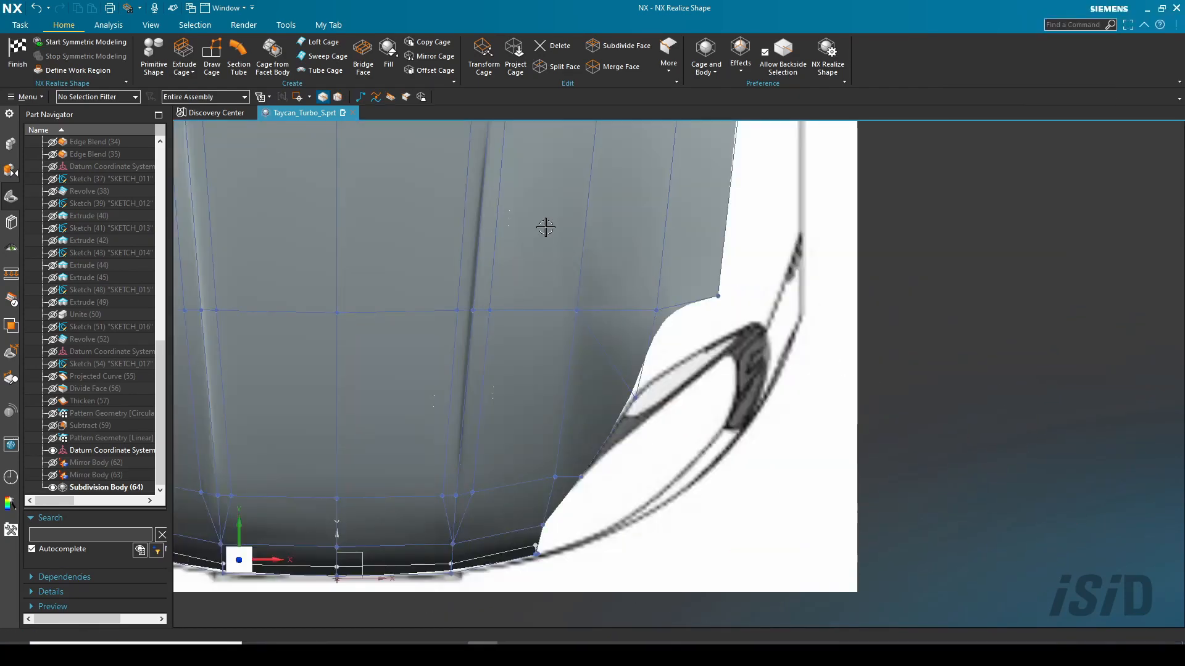
pyautogui.click(326, 56)
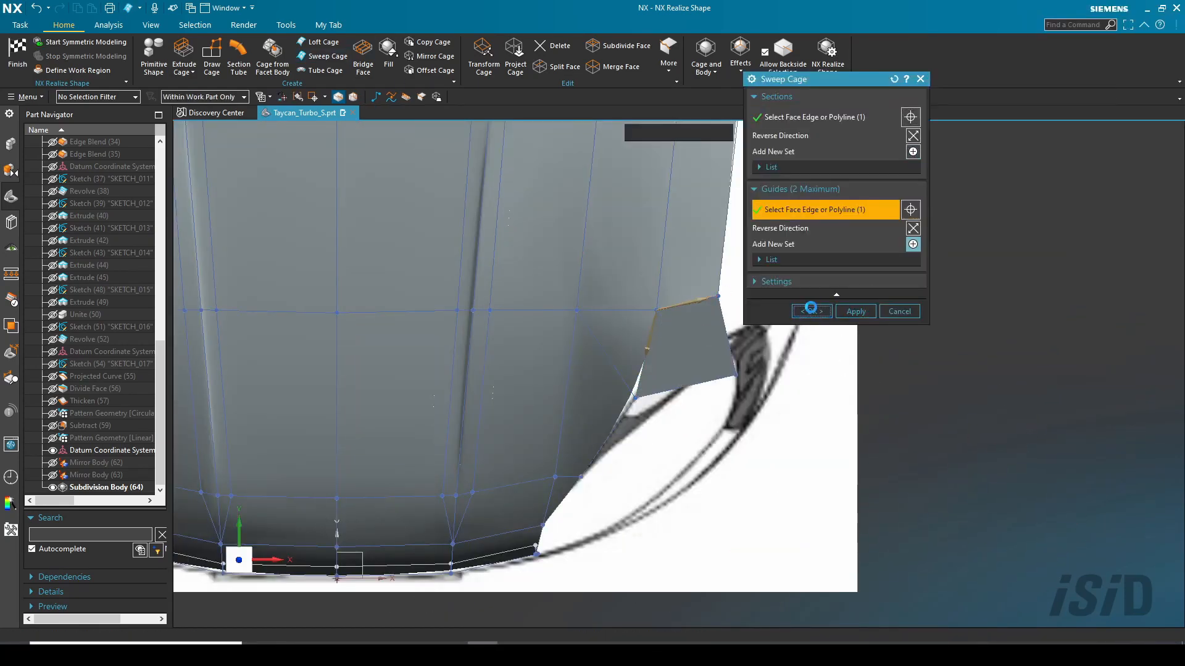
# Step: Move the new face's outer corner vertex rearward along Y and upward along Z to match the headlight's upper outline
pyautogui.click(735, 375)
pyautogui.click(770, 338)
pyautogui.moveTo(740, 306); pyautogui.dragTo(741, 283)
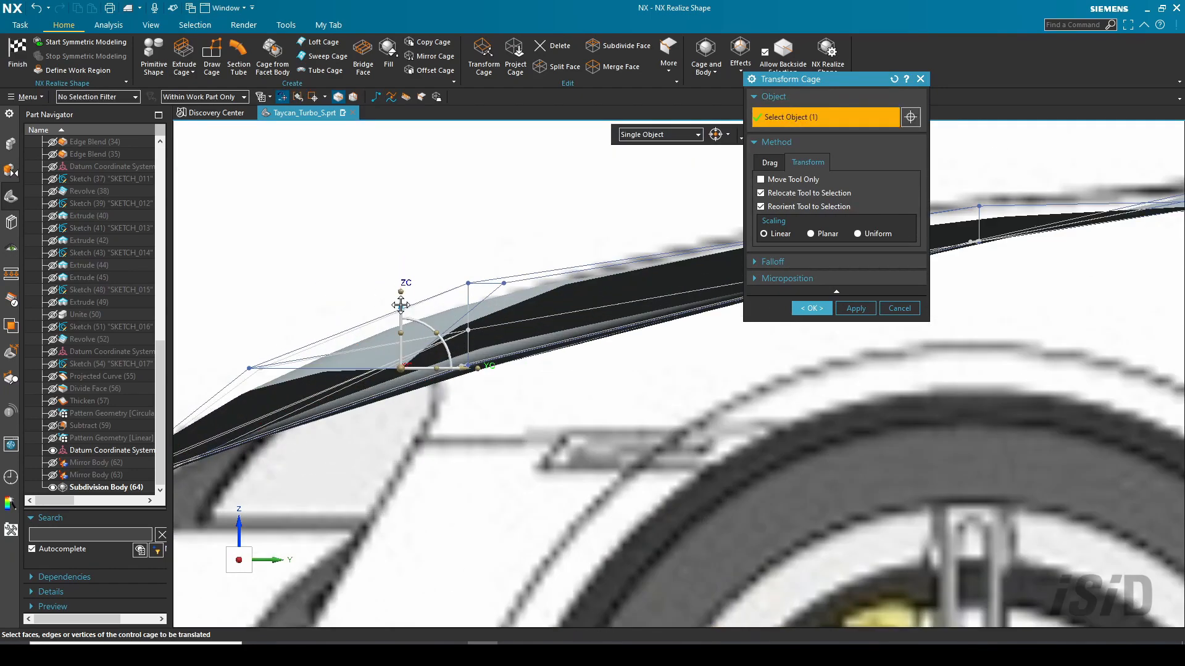
pyautogui.moveTo(397, 299); pyautogui.dragTo(397, 260)
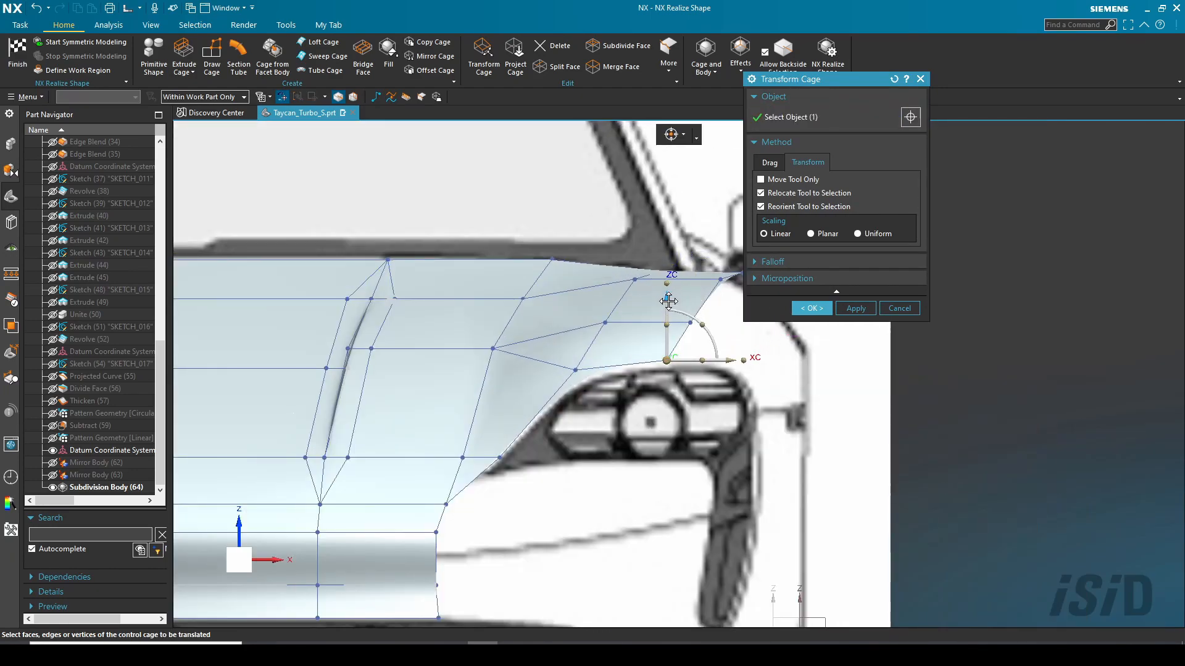
pyautogui.hotkey('ctrl', 'alt', 't')
pyautogui.scroll(2, 617, 352)
pyautogui.moveTo(711, 483); pyautogui.dragTo(711, 395)
pyautogui.moveTo(668, 422); pyautogui.dragTo(587, 331, button='middle')
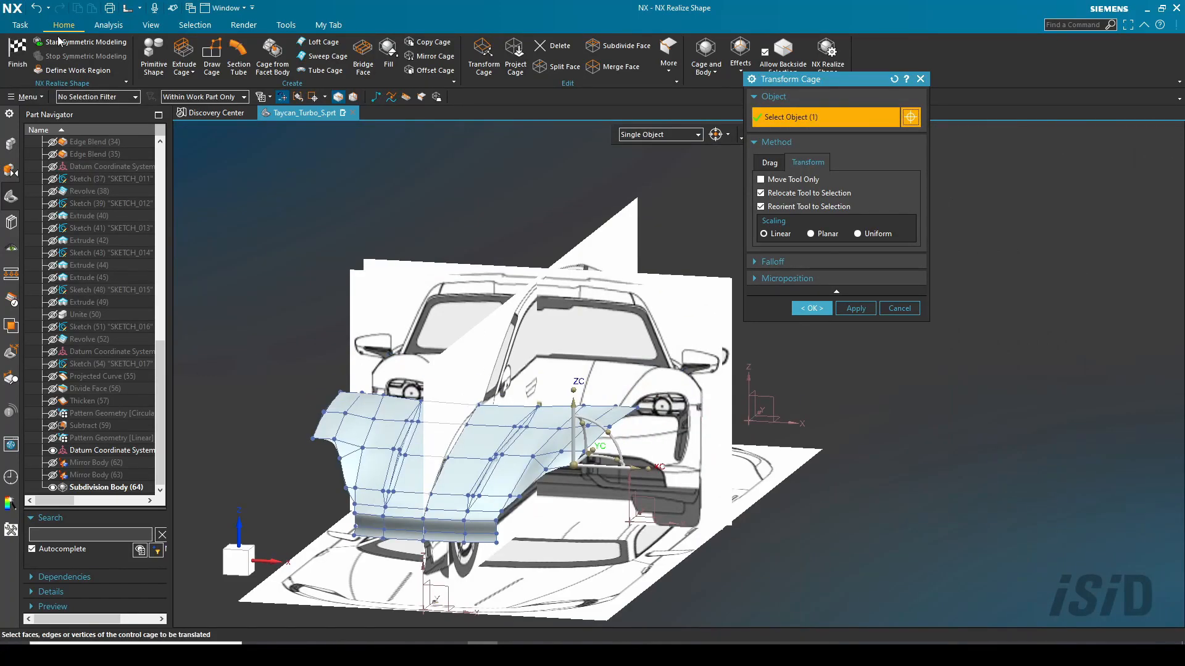
# Step: Restart symmetric modeling and sweep the two outer nose edges along the cage edge beneath the headlight
pyautogui.click(82, 41)
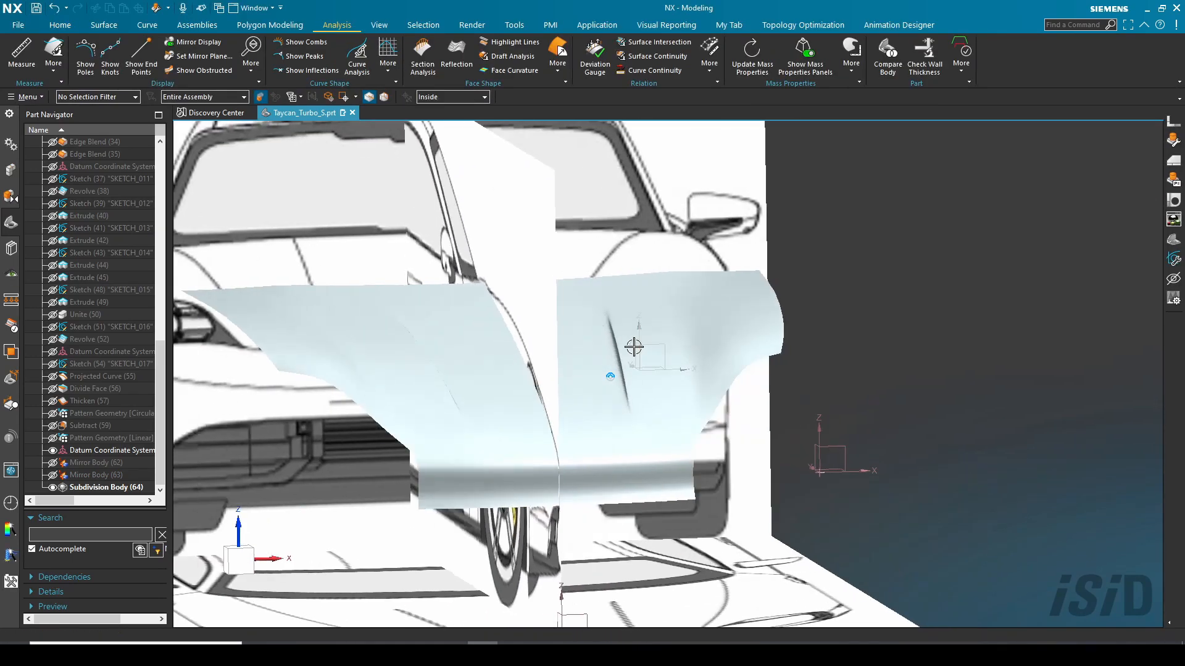
pyautogui.click(438, 520)
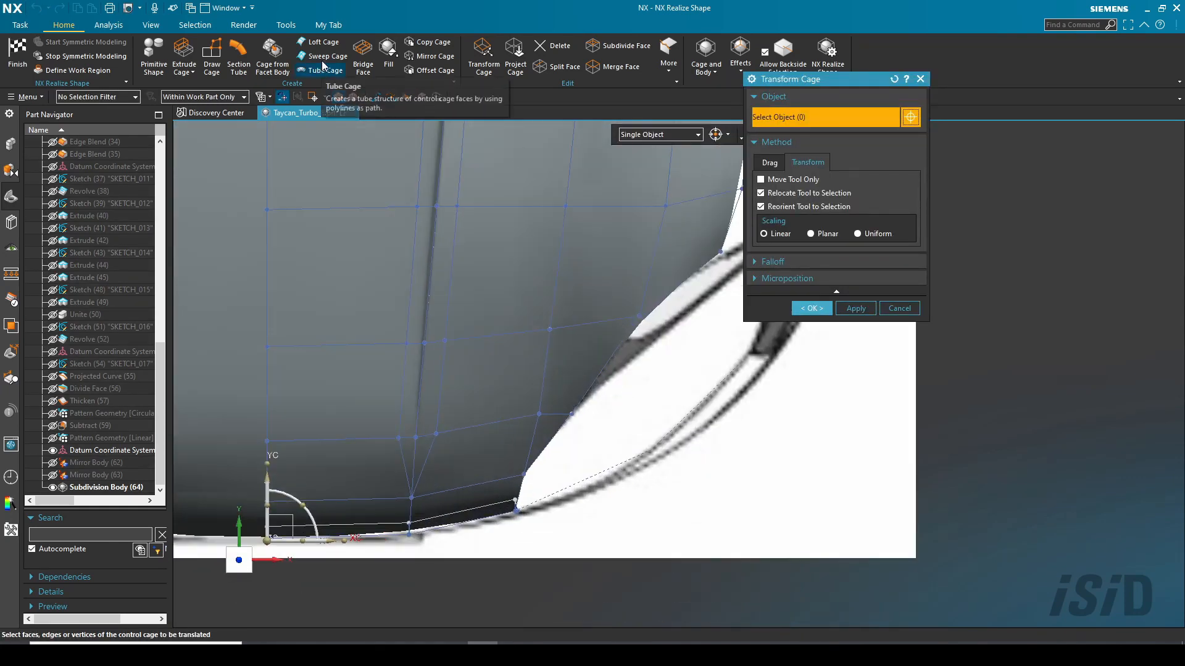
pyautogui.click(323, 70)
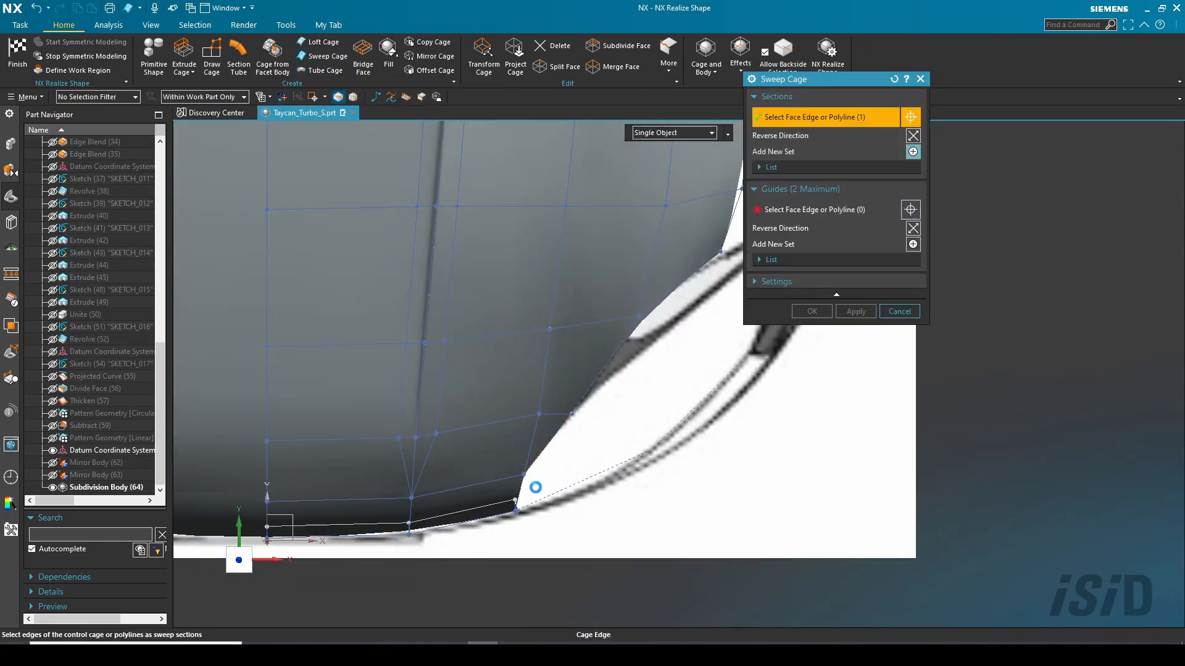
pyautogui.scroll(3, 532, 507)
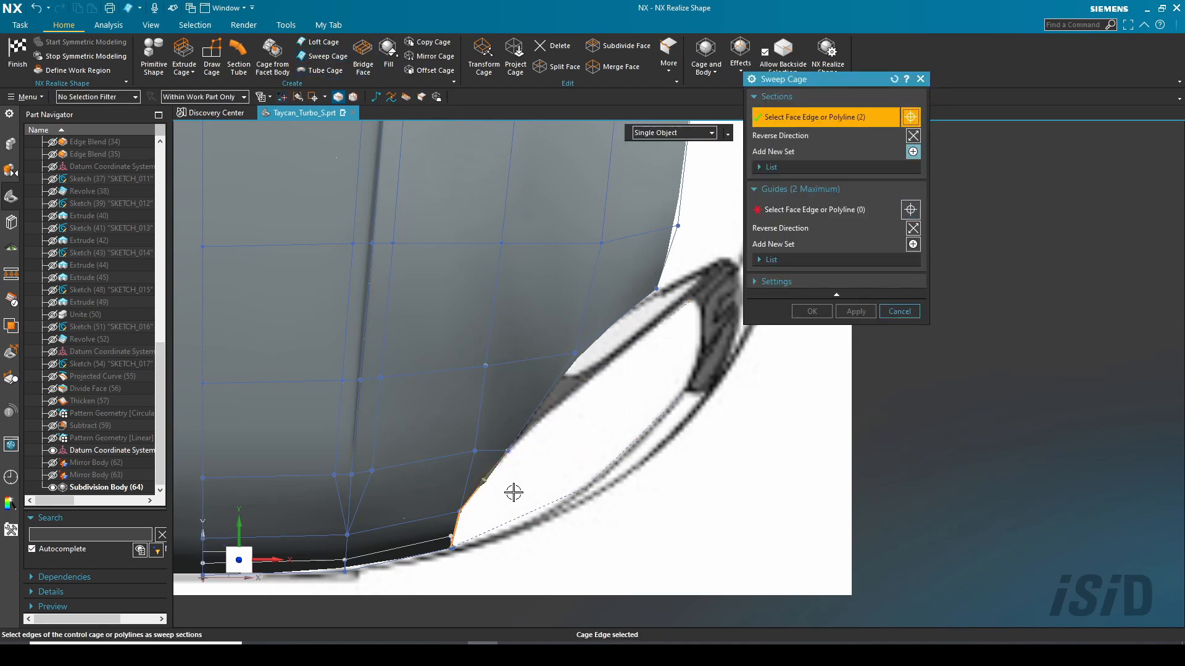
pyautogui.click(571, 501)
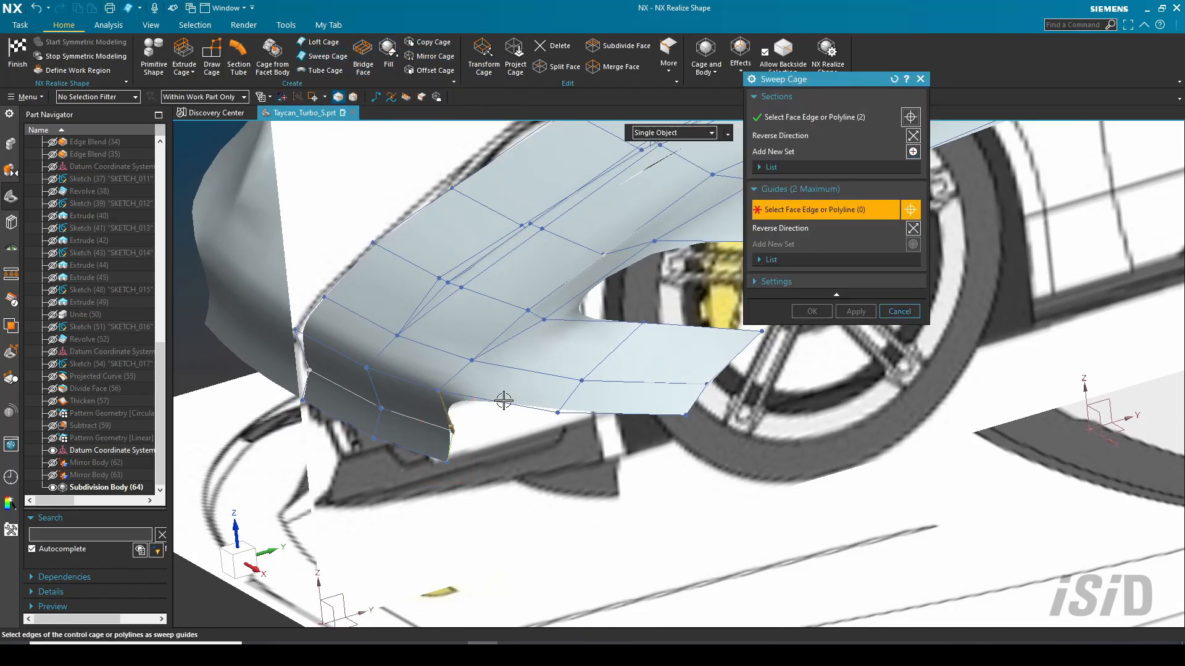
pyautogui.click(504, 401)
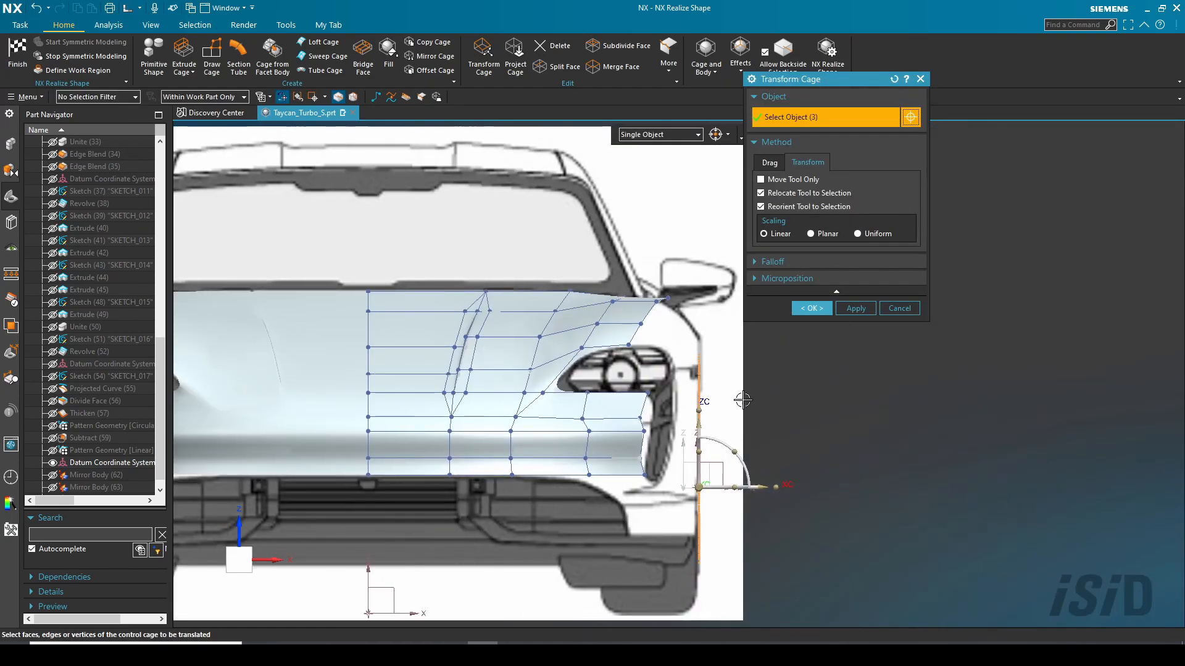
# Step: Move the wheel-arch polyline along X to the car's side outline and choose it as the section of a cage sweep
pyautogui.scroll(-2, 790, 396)
pyautogui.scroll(1, 753, 397)
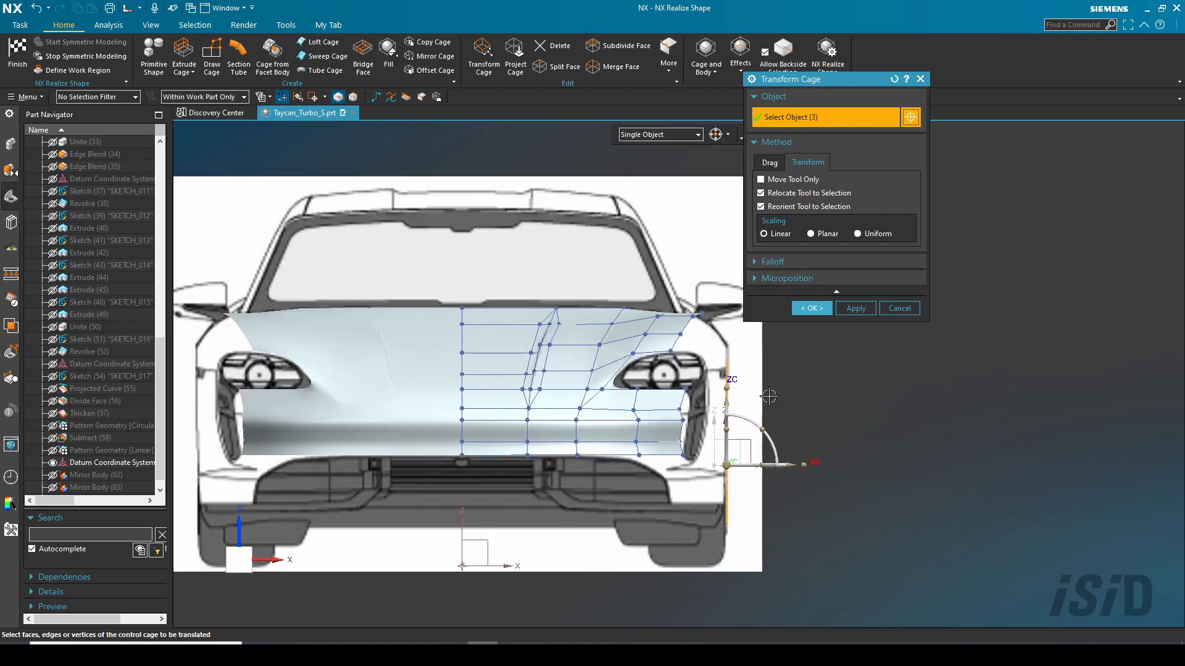
pyautogui.click(812, 308)
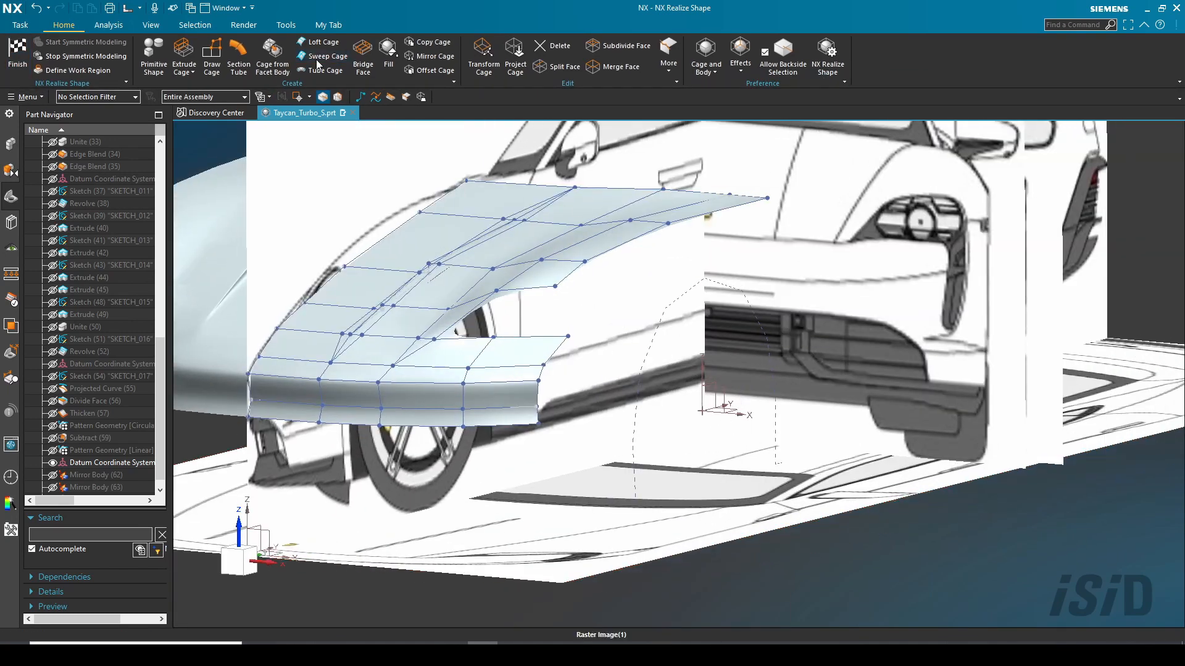
pyautogui.click(321, 56)
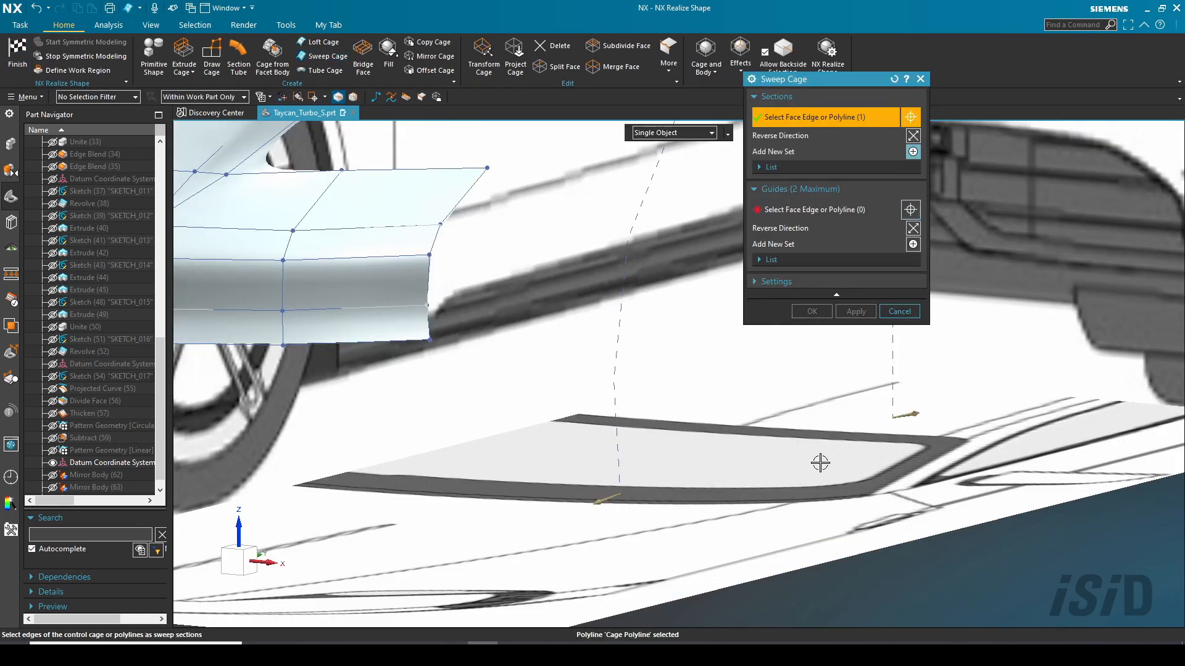
pyautogui.middleClick(821, 463)
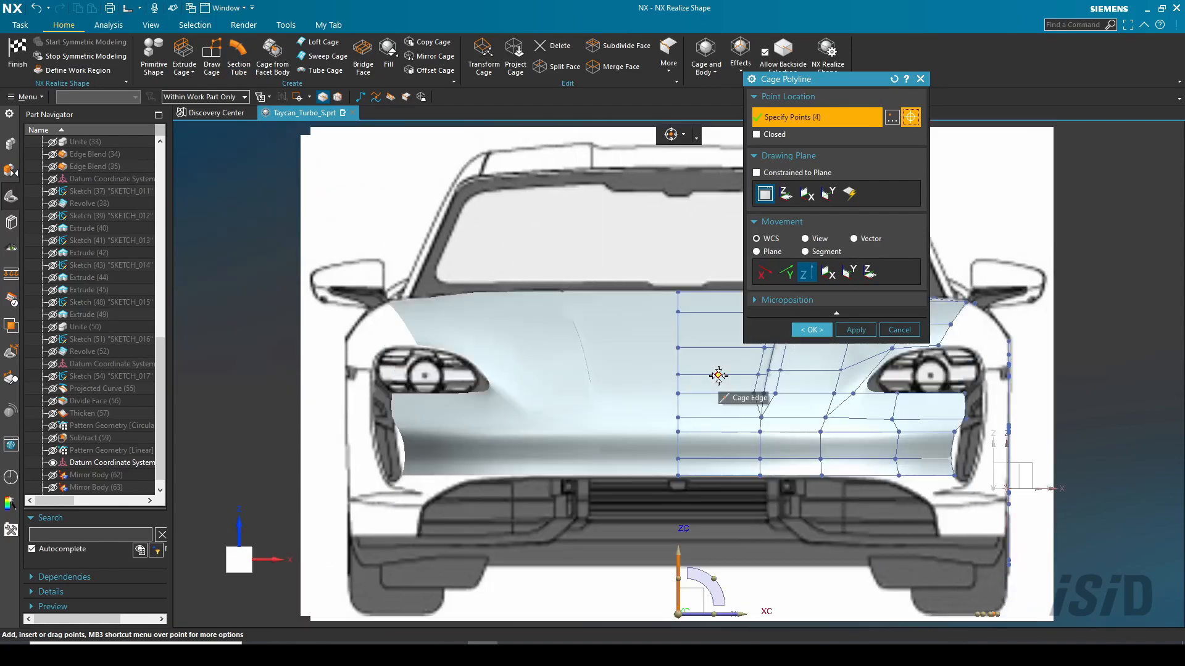
# Step: Shape the four-point cage polyline beside the headlight to the fender outline and loft the fender's outer cage edge toward it
pyautogui.scroll(3, 726, 574)
pyautogui.press('Escape')
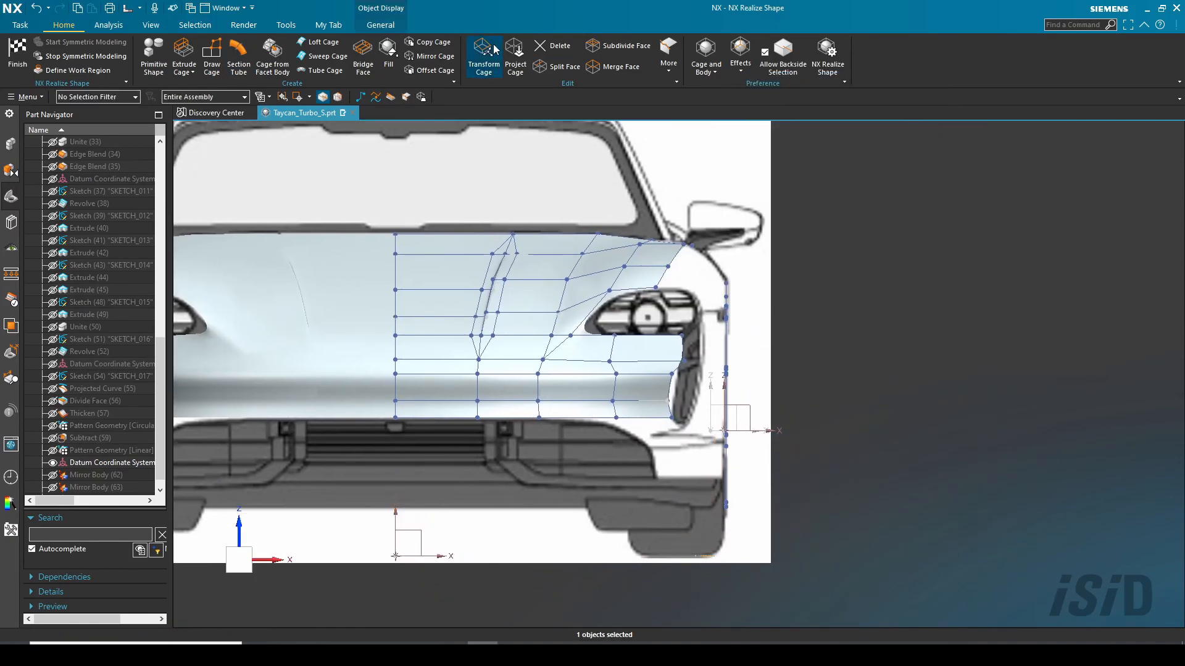
pyautogui.click(484, 56)
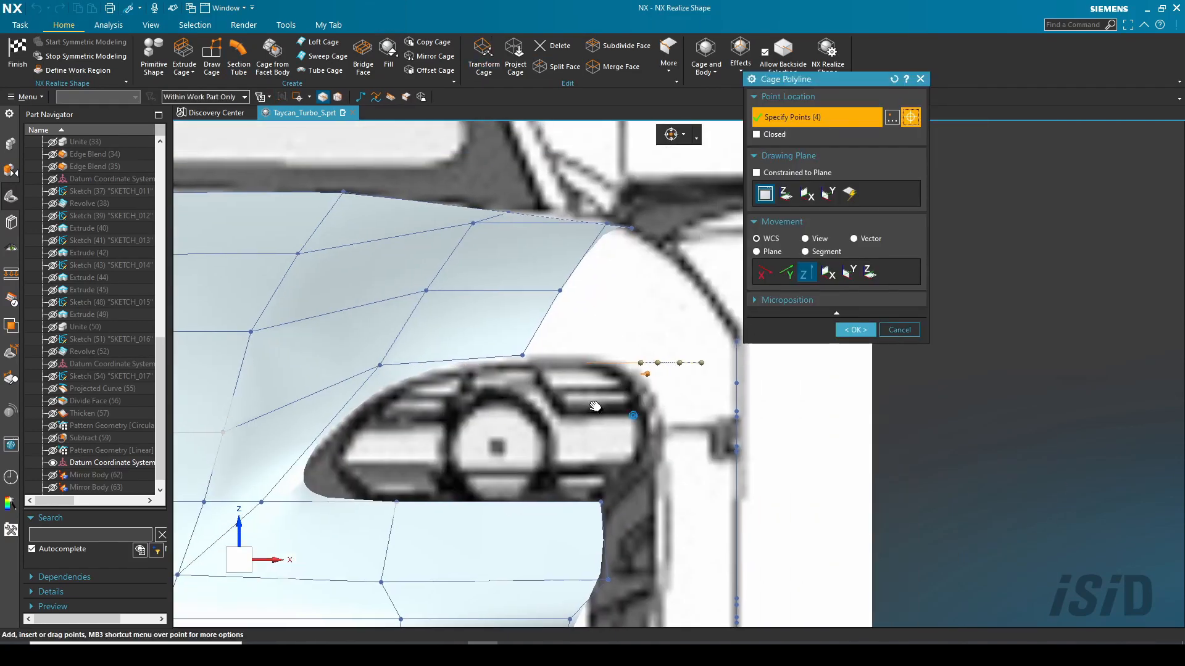
pyautogui.scroll(1, 603, 357)
pyautogui.moveTo(603, 356); pyautogui.dragTo(666, 364, button='middle')
pyautogui.hotkey('ctrl', 'alt', 'f')
pyautogui.scroll(7, 608, 537)
pyautogui.moveTo(717, 517); pyautogui.dragTo(723, 473)
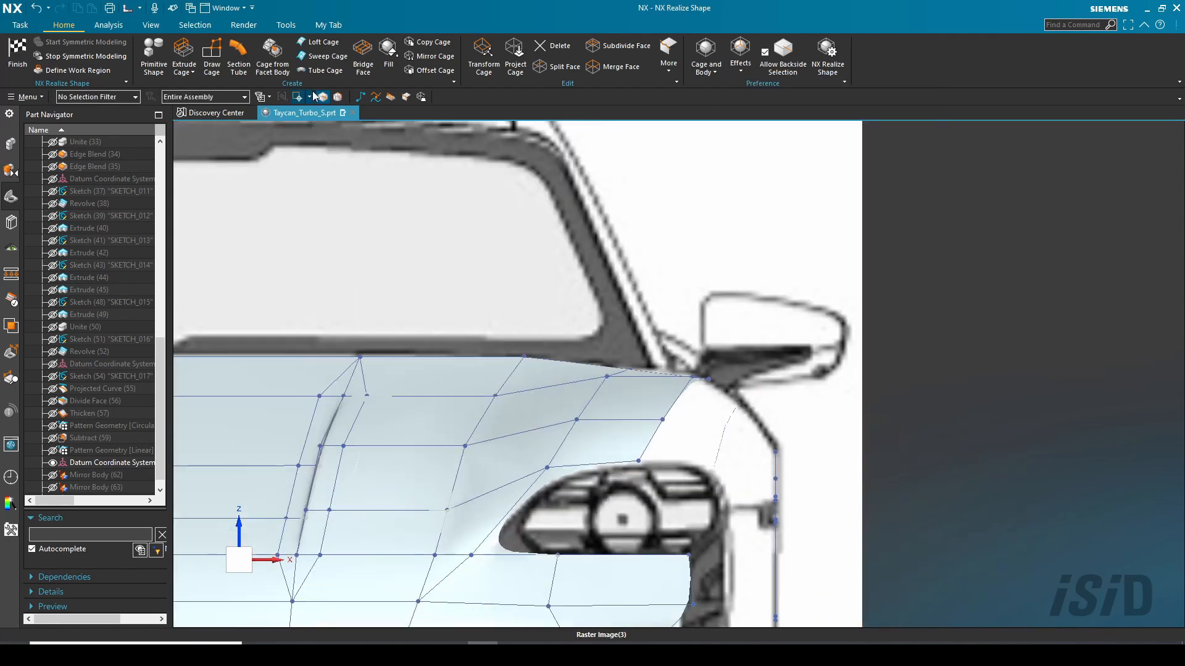
pyautogui.click(317, 42)
pyautogui.click(668, 411)
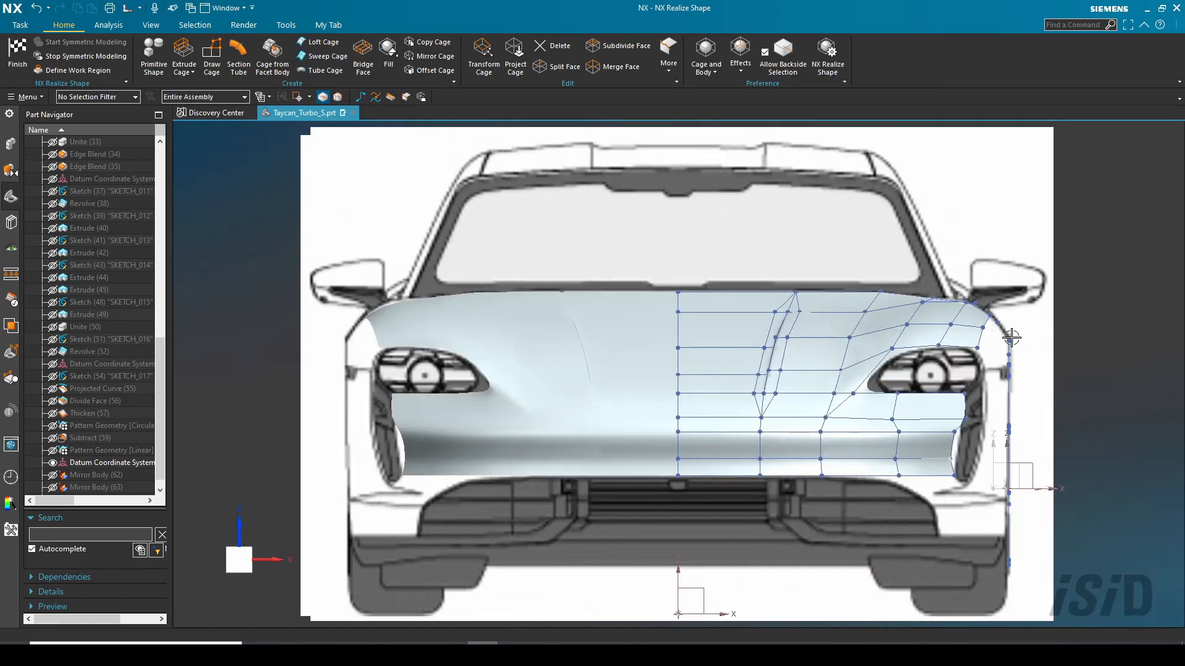
# Step: Split the three rearmost outer fender faces uniformly with number 1, using a lengthwise edge as reference
pyautogui.scroll(4, 925, 365)
pyautogui.moveTo(901, 358); pyautogui.dragTo(827, 367, button='middle')
pyautogui.scroll(-5, 974, 389)
pyautogui.scroll(4, 973, 389)
pyautogui.moveTo(938, 364); pyautogui.dragTo(931, 392, button='middle')
pyautogui.scroll(-2, 932, 345)
pyautogui.moveTo(931, 309); pyautogui.dragTo(882, 289, button='middle')
pyautogui.scroll(1, 1036, 291)
pyautogui.click(553, 67)
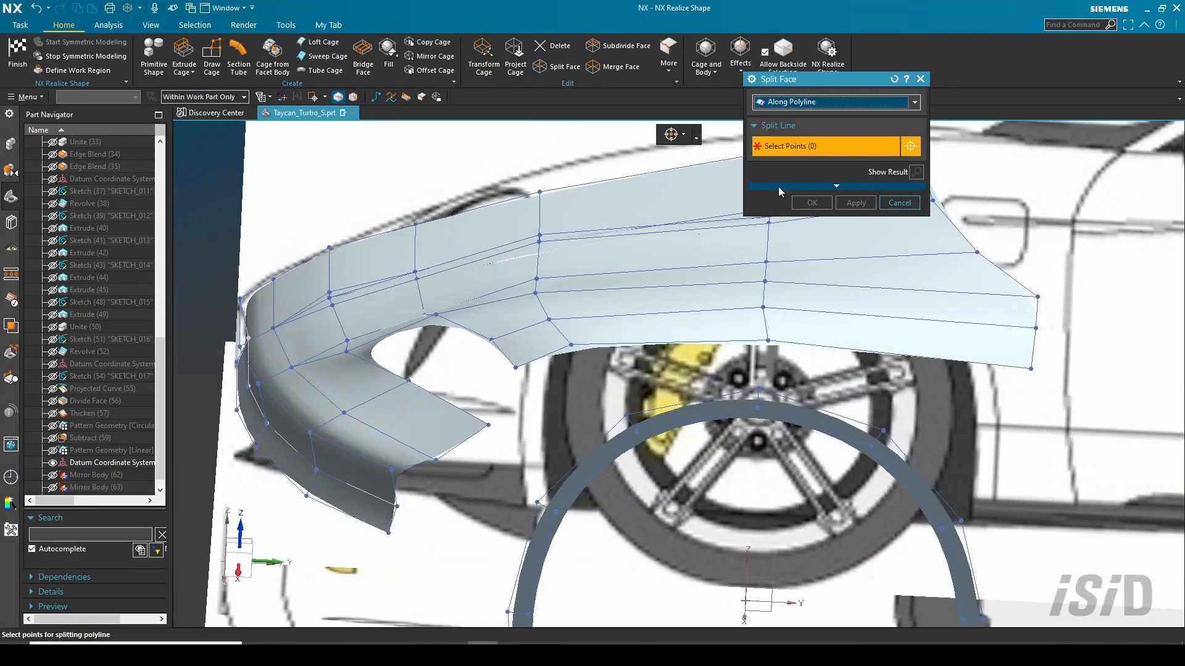
pyautogui.click(780, 117)
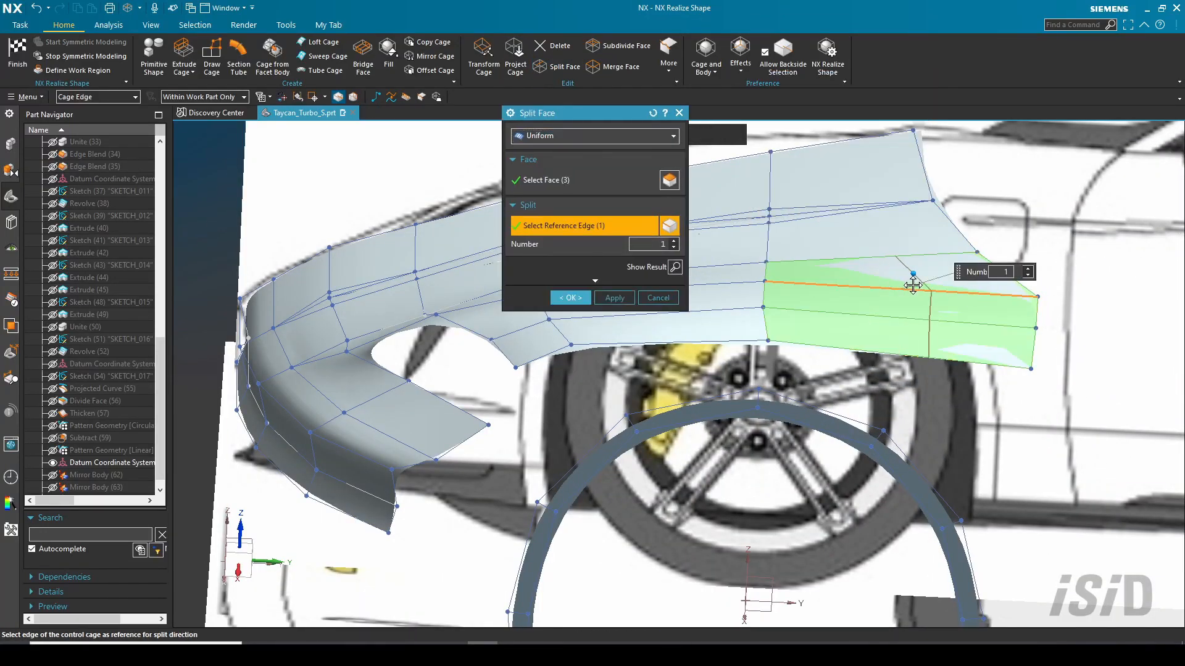
pyautogui.click(613, 295)
# Step: Split the adjoining rear fender face along a two-point polyline from the end of the lengthwise faces' split to the rear edge vertex
pyautogui.click(551, 163)
pyautogui.click(897, 256)
pyautogui.click(932, 200)
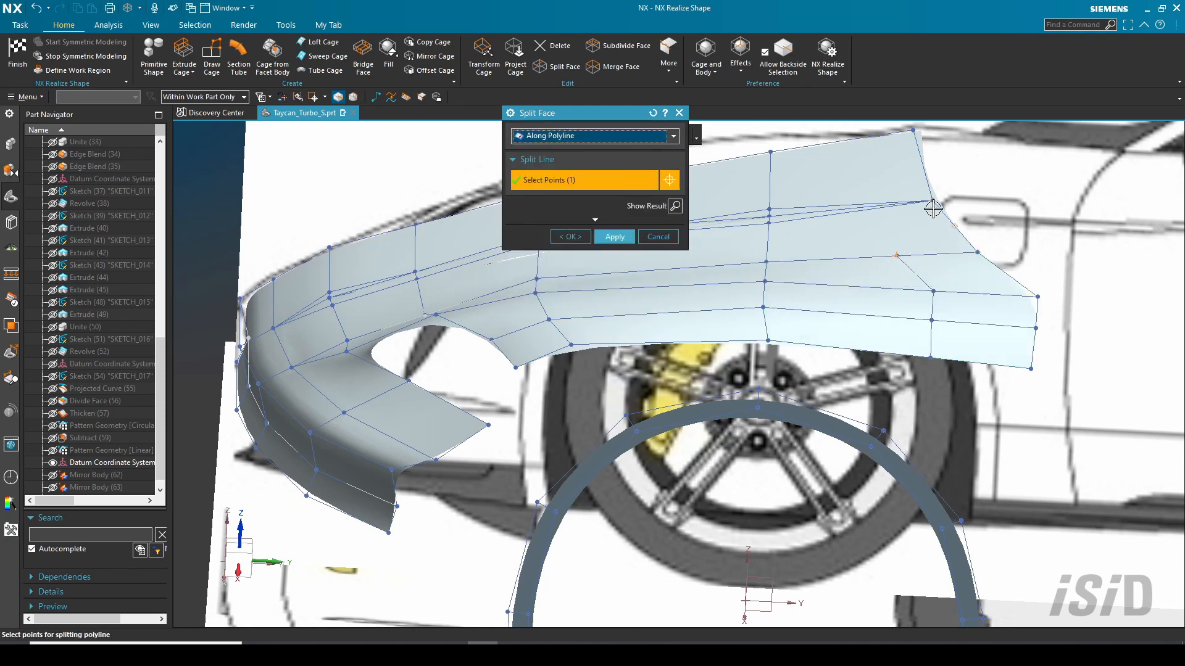
pyautogui.click(574, 236)
pyautogui.moveTo(728, 303); pyautogui.dragTo(750, 318, button='middle')
pyautogui.keyDown('shift'); pyautogui.moveTo(677, 409); pyautogui.dragTo(749, 347, button='middle'); pyautogui.keyUp('shift')
# Step: Split the front upper face of the wheel-arch strip uniformly, using the strip's edge as reference
pyautogui.click(556, 66)
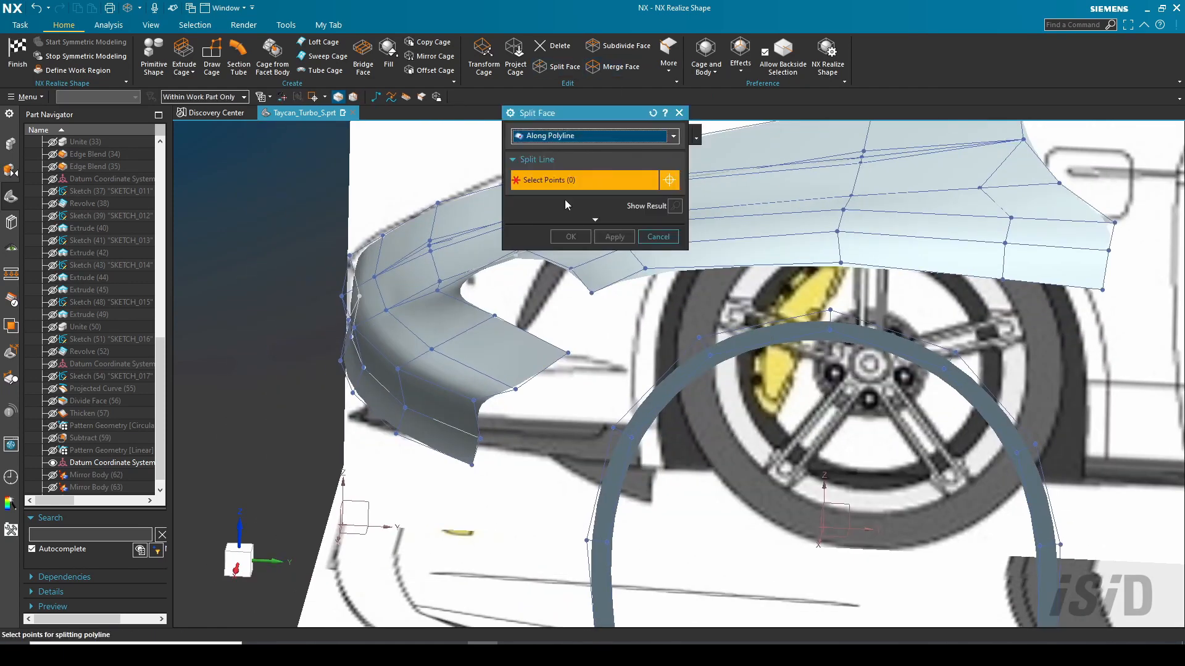
pyautogui.click(648, 395)
pyautogui.click(665, 369)
pyautogui.click(570, 298)
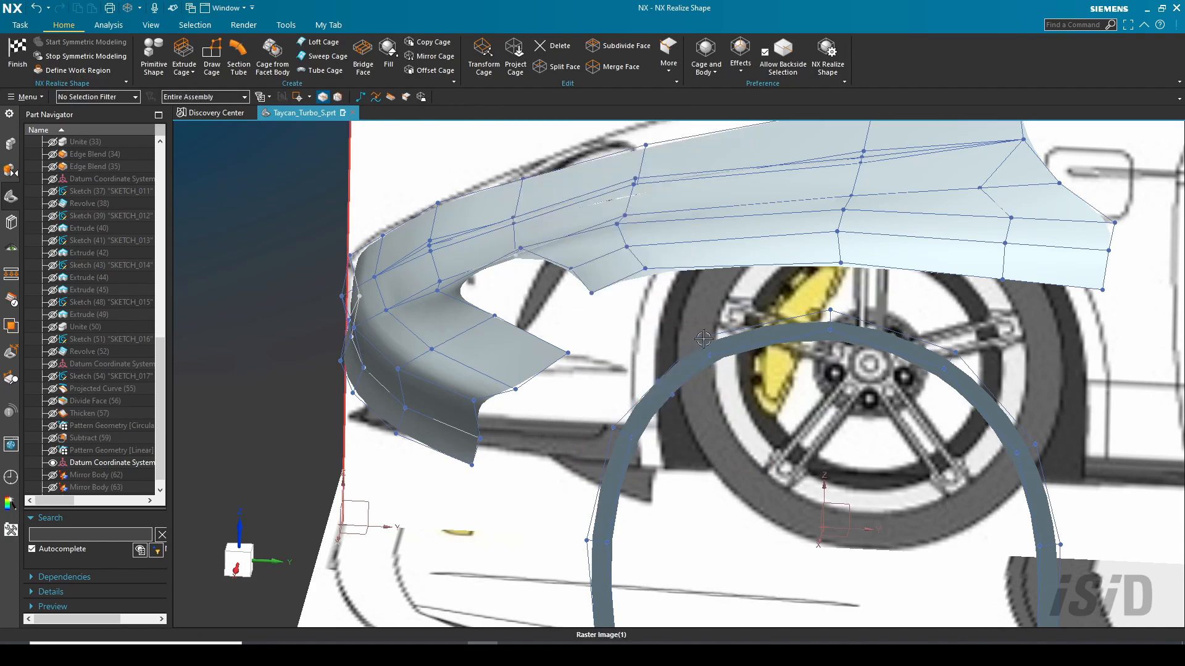
# Step: Loft the fender's lower cage edges to the wheel-arch strip with one segment and set the weight of the arch's upper edges
pyautogui.click(316, 42)
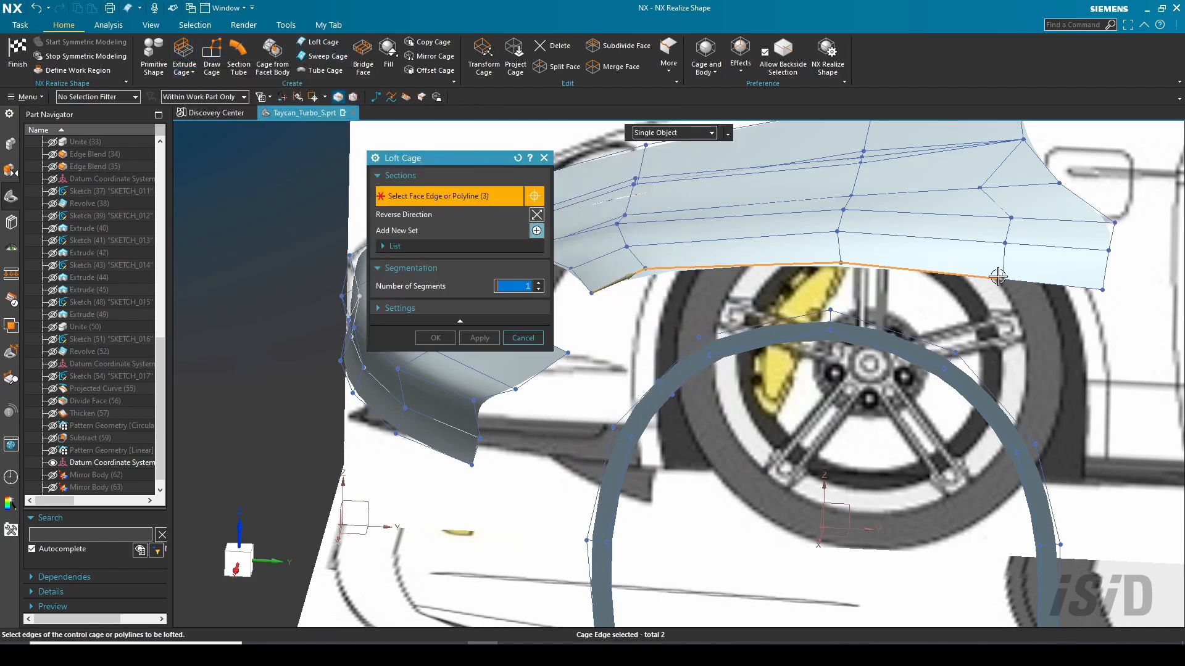
pyautogui.click(665, 367)
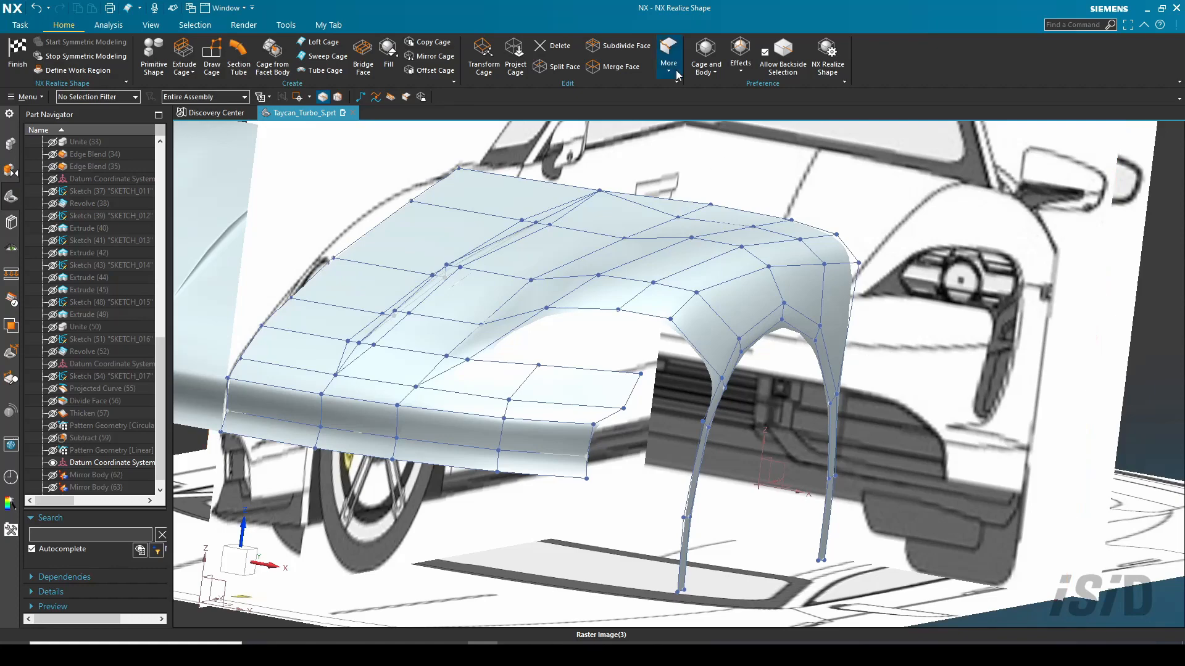
pyautogui.click(668, 56)
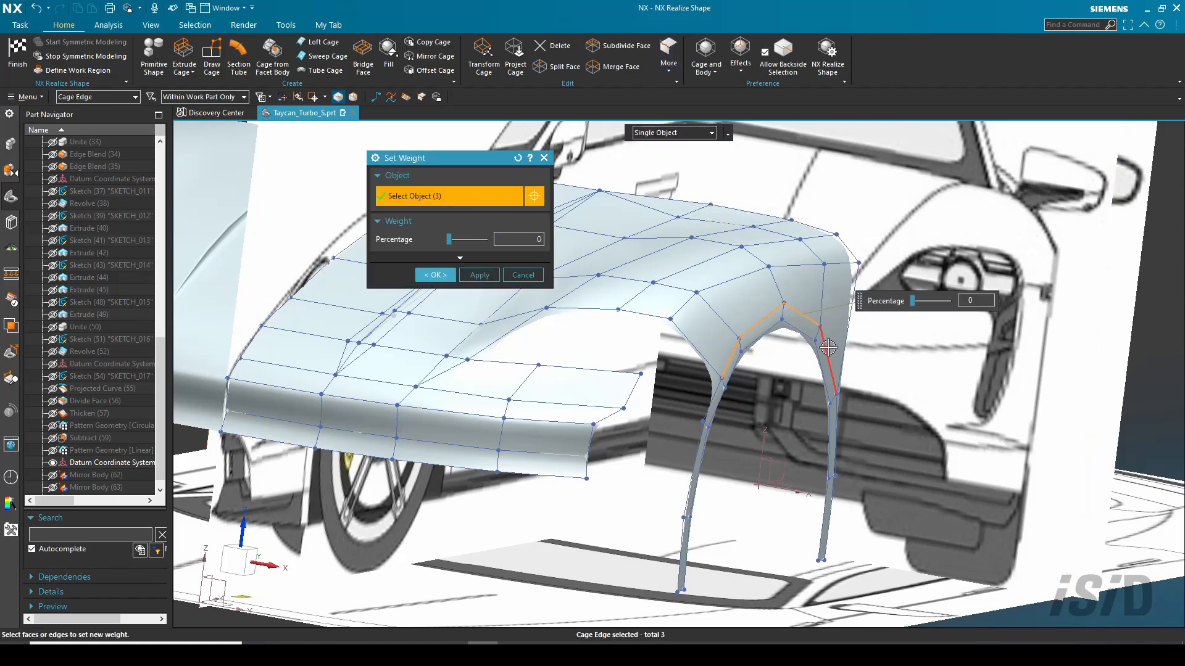
pyautogui.click(435, 275)
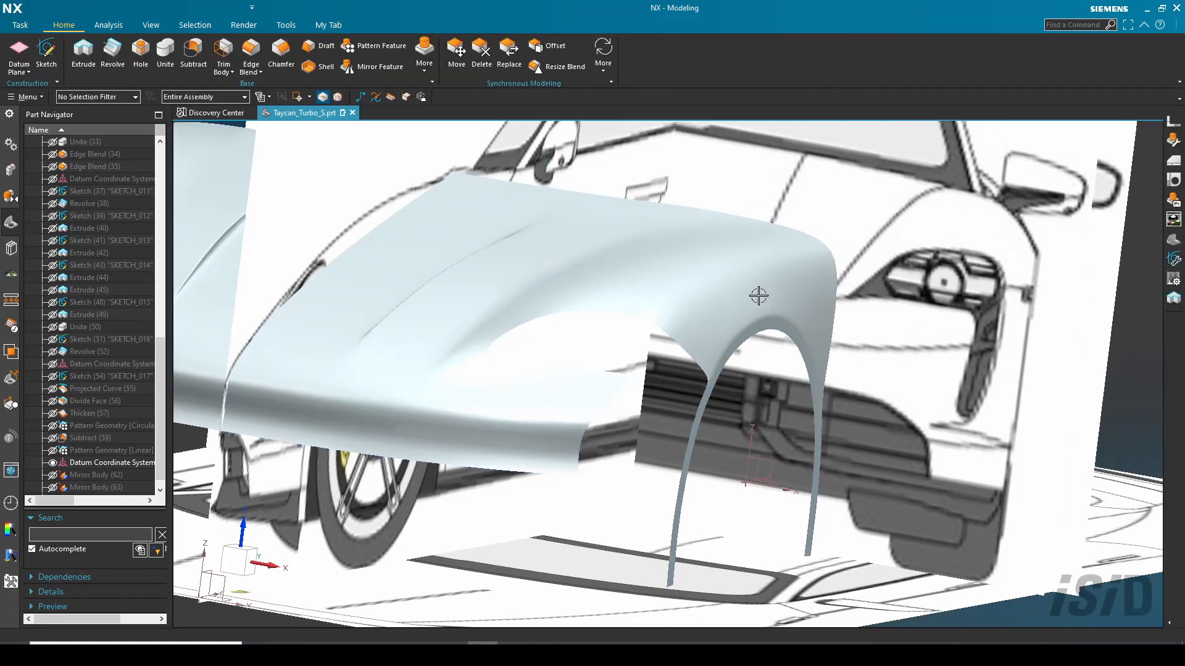
pyautogui.moveTo(759, 293); pyautogui.dragTo(934, 328, button='middle')
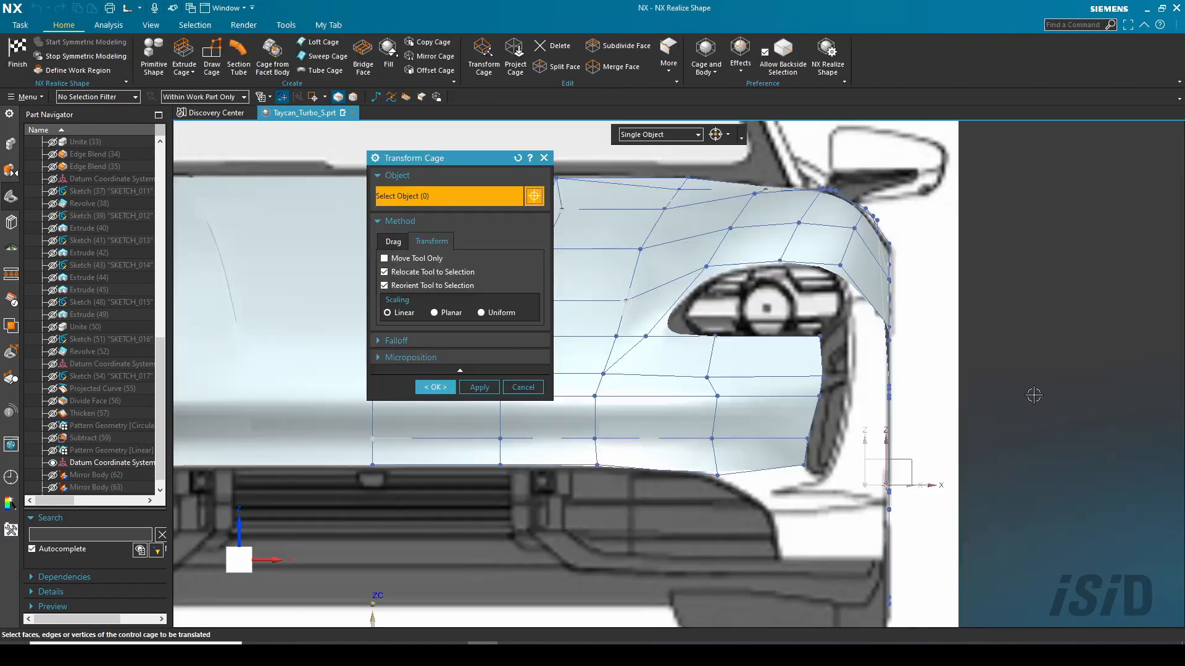
# Step: Draw a cage polyline along the side intake's rear outline and sweep the fender surface between it and the wheel-arch strip
pyautogui.scroll(2, 851, 401)
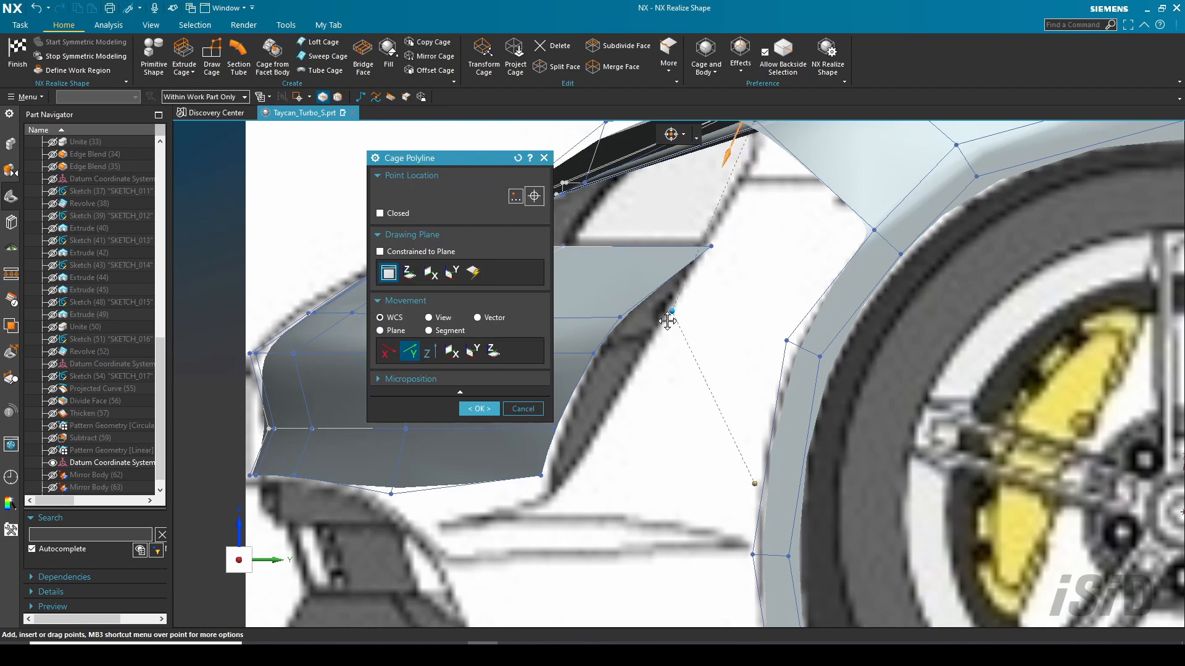
pyautogui.click(479, 409)
pyautogui.click(322, 56)
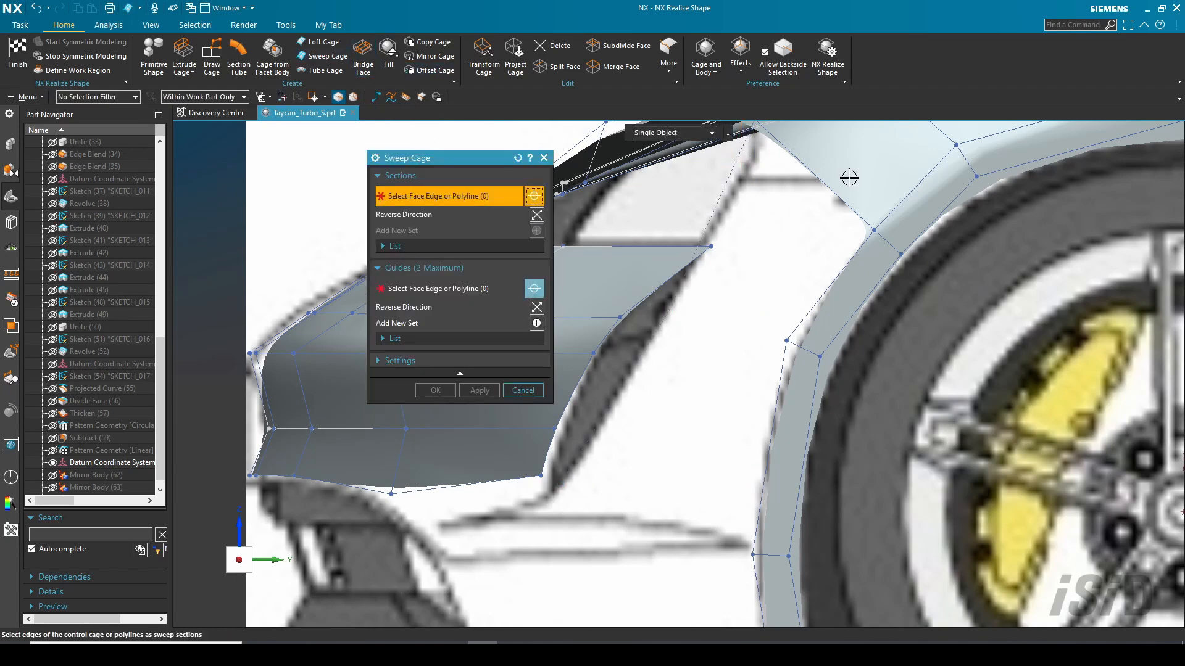
pyautogui.middleClick(786, 366)
pyautogui.click(714, 217)
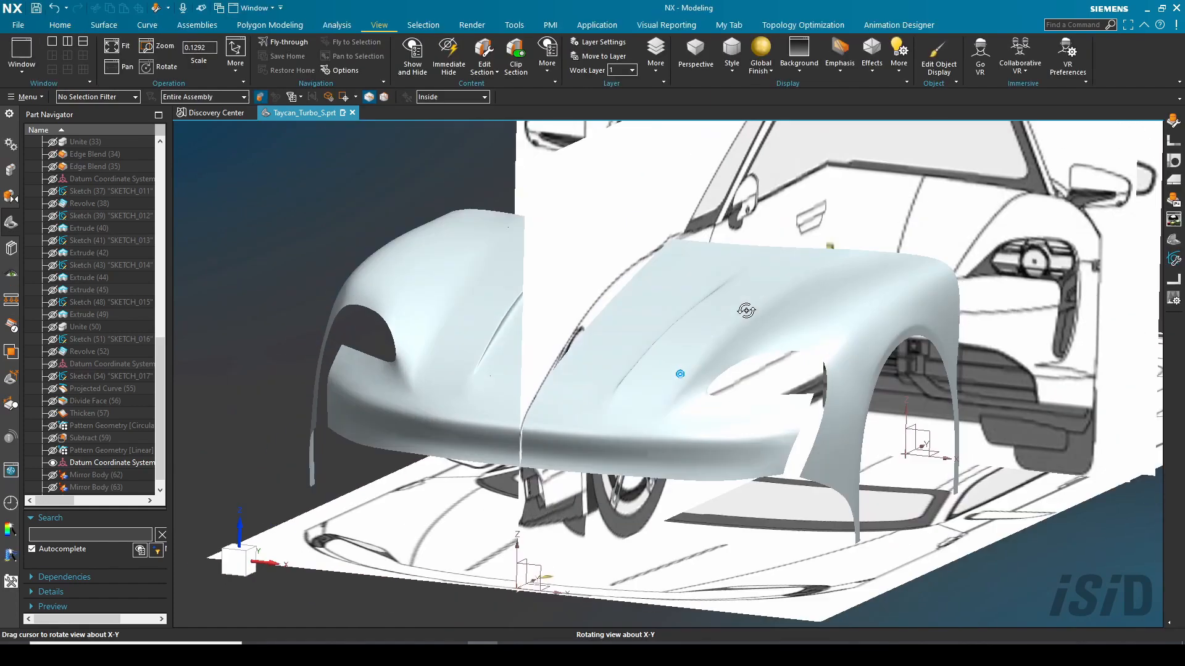
pyautogui.moveTo(674, 373); pyautogui.dragTo(677, 373, button='middle')
# Step: Draw a three-point cage polyline from the wheel-arch strip forward along the bumper's upper crease, fitting its points in front and side views
pyautogui.scroll(5, 709, 352)
pyautogui.click(742, 330)
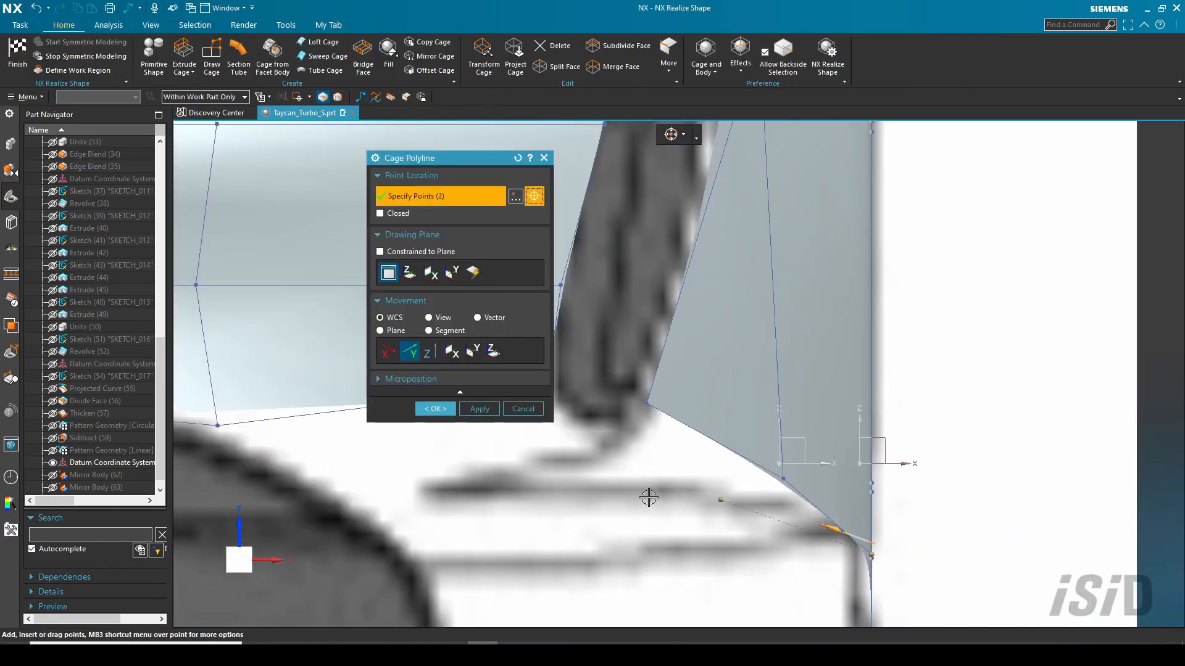
pyautogui.click(445, 408)
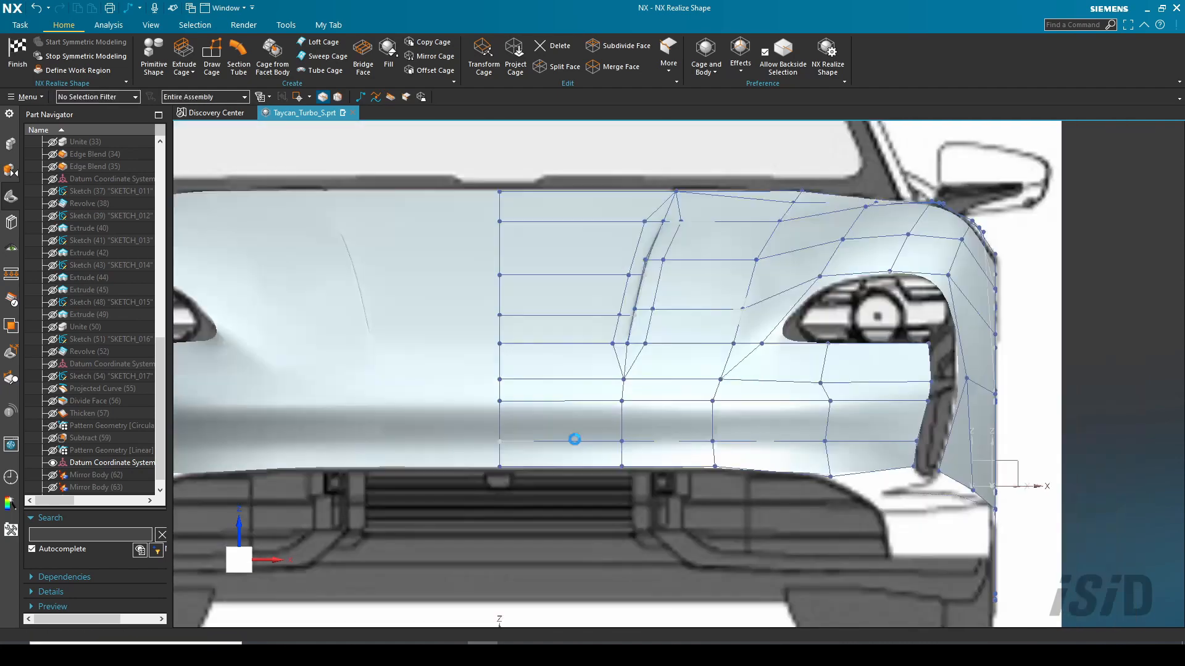
pyautogui.scroll(5, 680, 444)
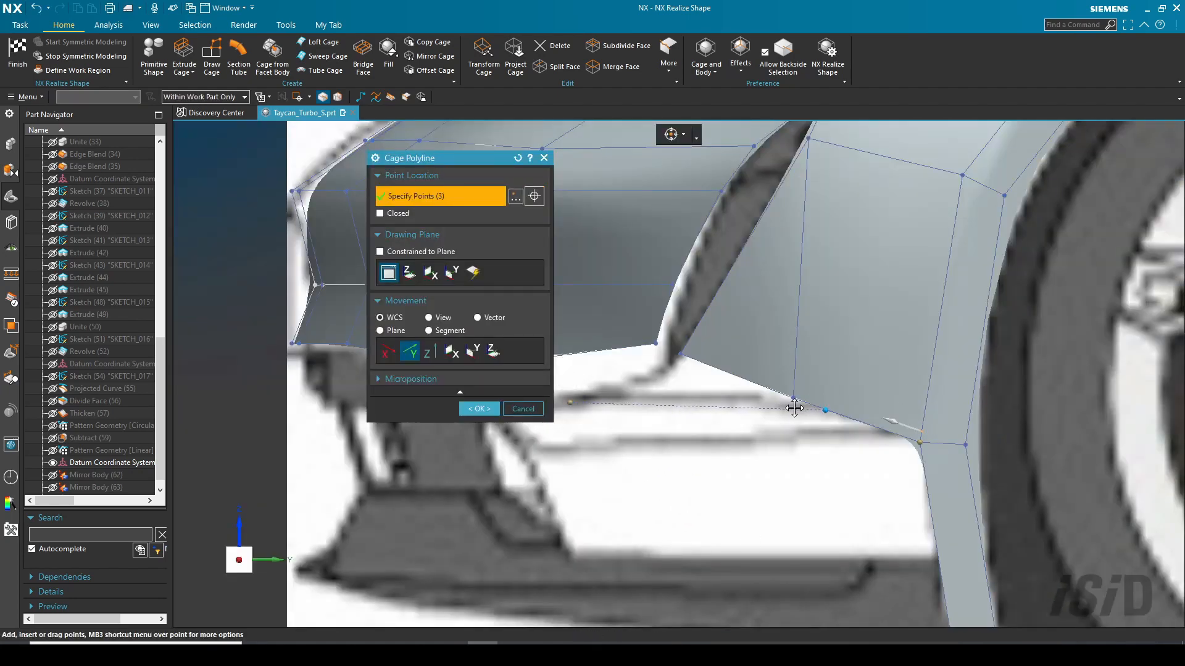
pyautogui.moveTo(794, 408); pyautogui.dragTo(713, 409)
pyautogui.scroll(1, 655, 401)
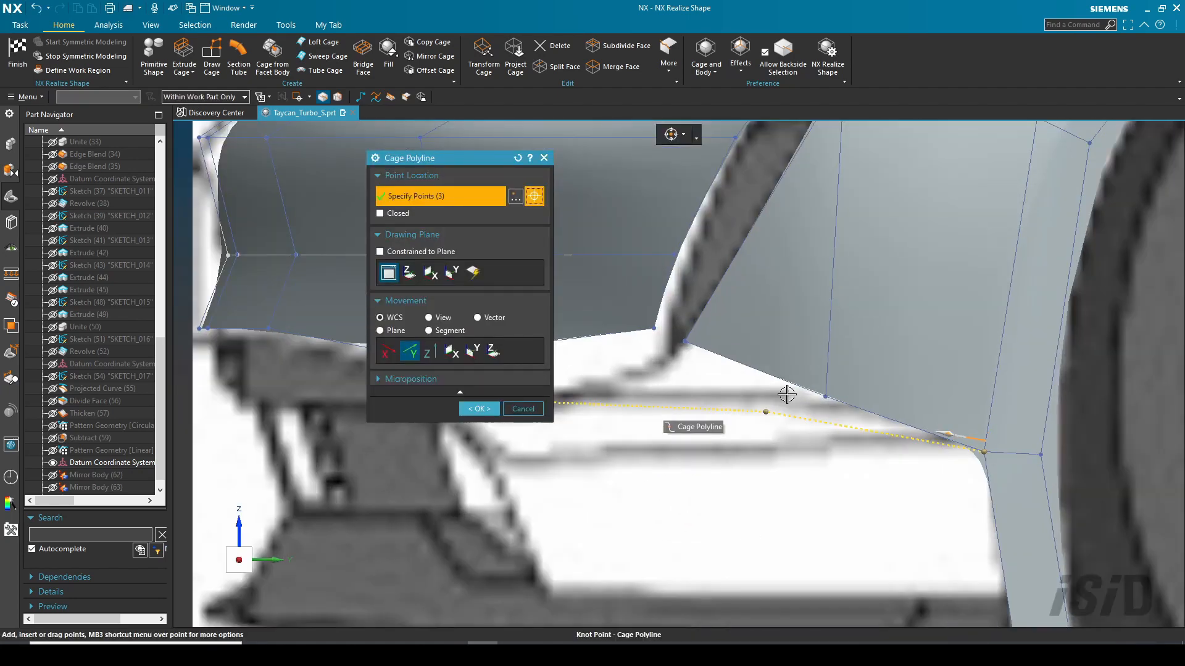
pyautogui.keyDown('shift'); pyautogui.moveTo(695, 415); pyautogui.dragTo(732, 420, button='middle'); pyautogui.keyUp('shift')
pyautogui.click(479, 409)
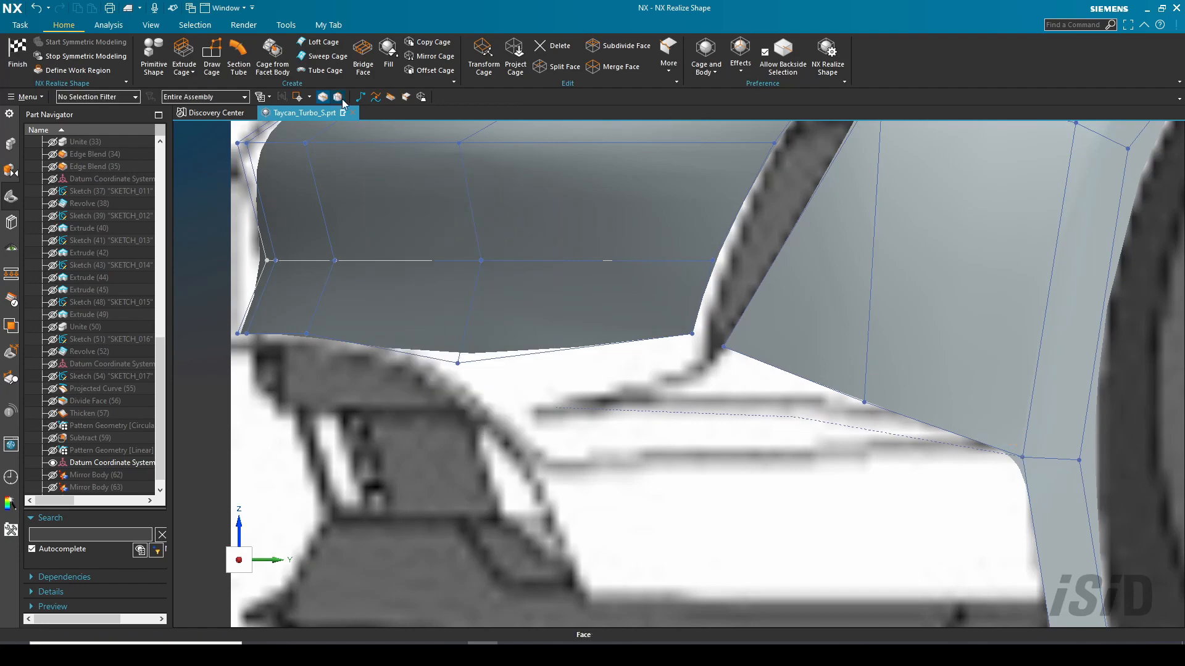
# Step: Draw a second three-point cage polyline along the bumper's lower crease and loft the fender's lower edge through both polylines
pyautogui.middleClick(474, 448)
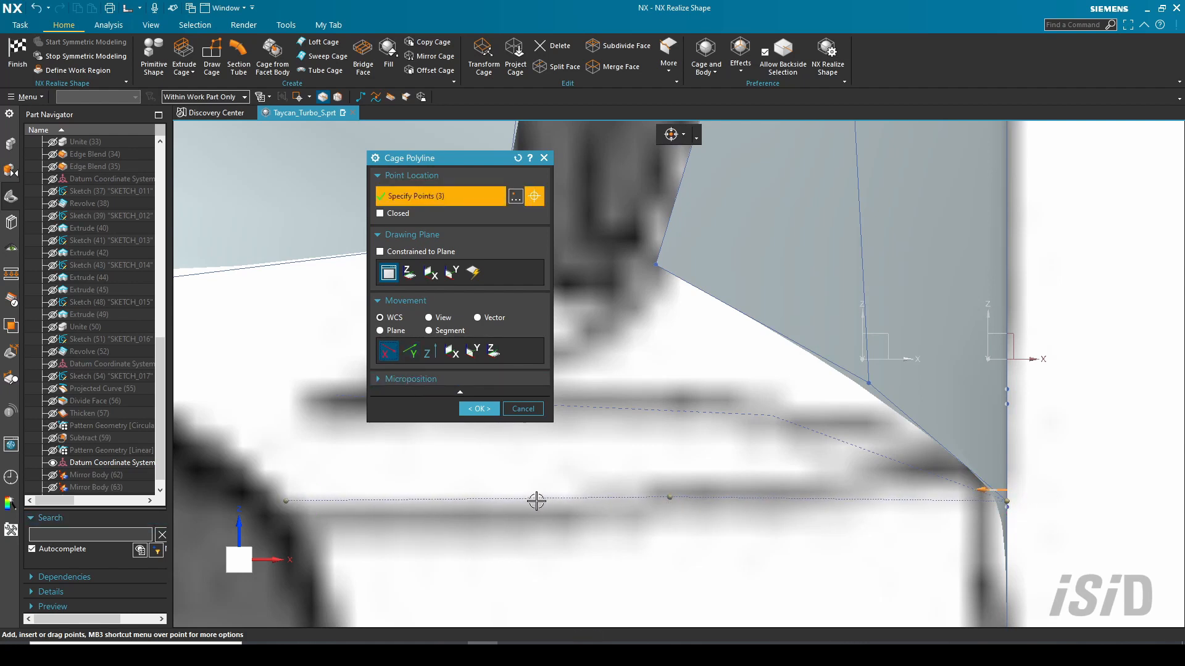
pyautogui.click(479, 408)
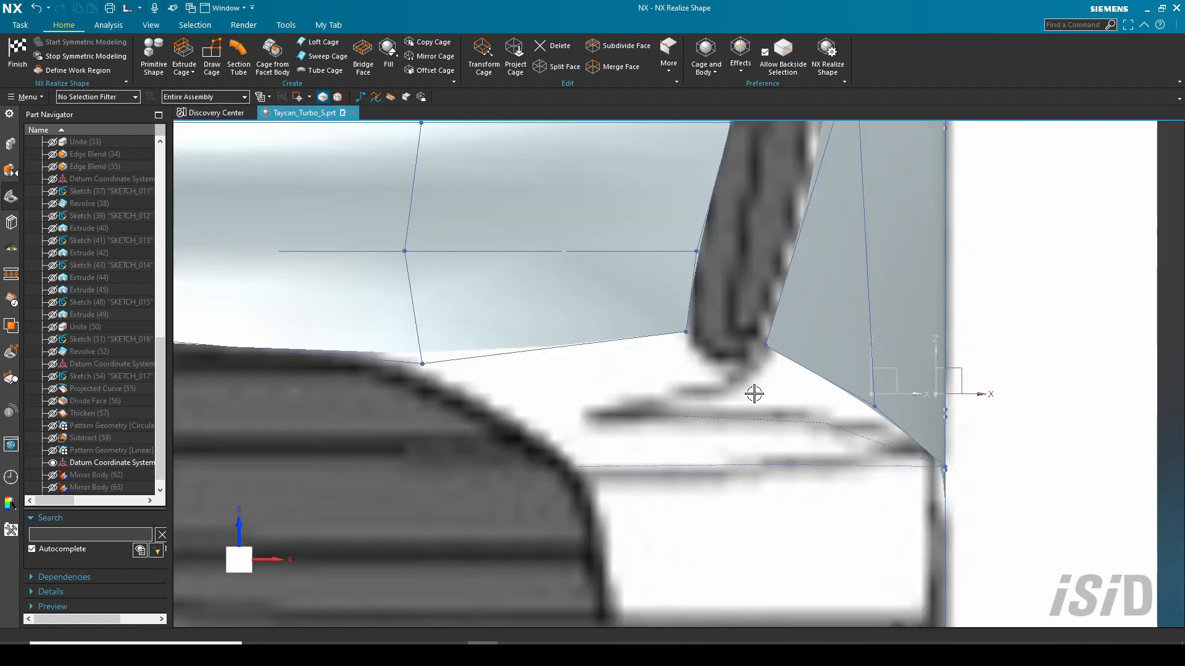
pyautogui.click(317, 49)
pyautogui.click(865, 438)
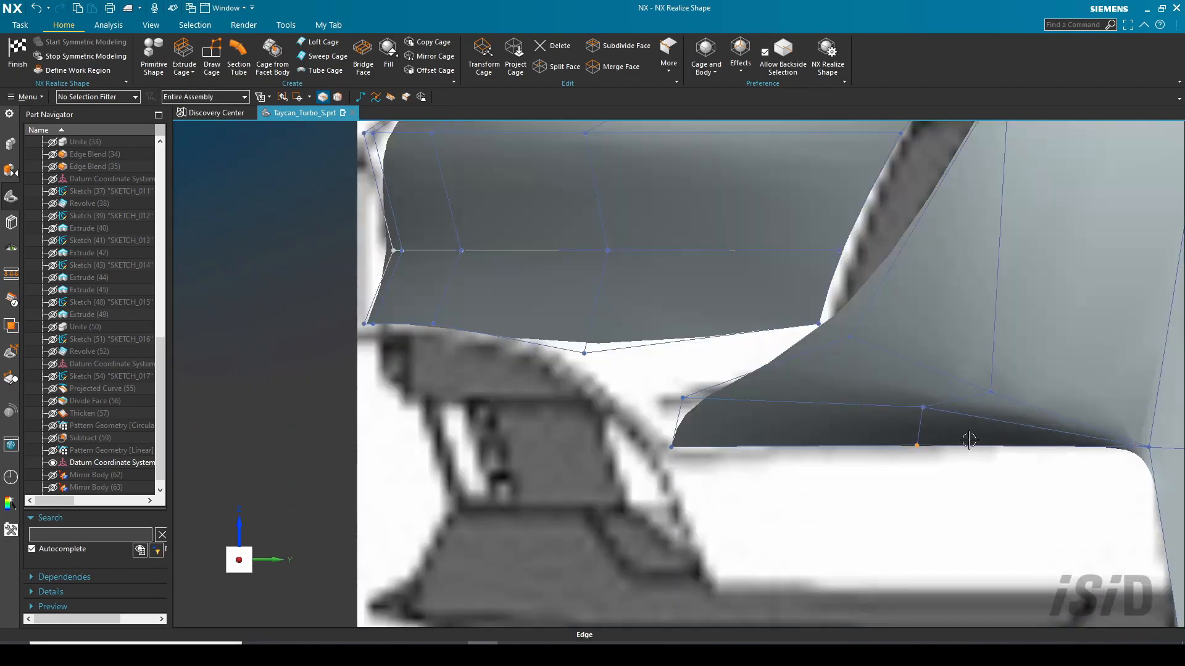
# Step: Adjust the new bumper cage and extrude the two cage edges along the side intake's rear border by 50 mm
pyautogui.click(483, 58)
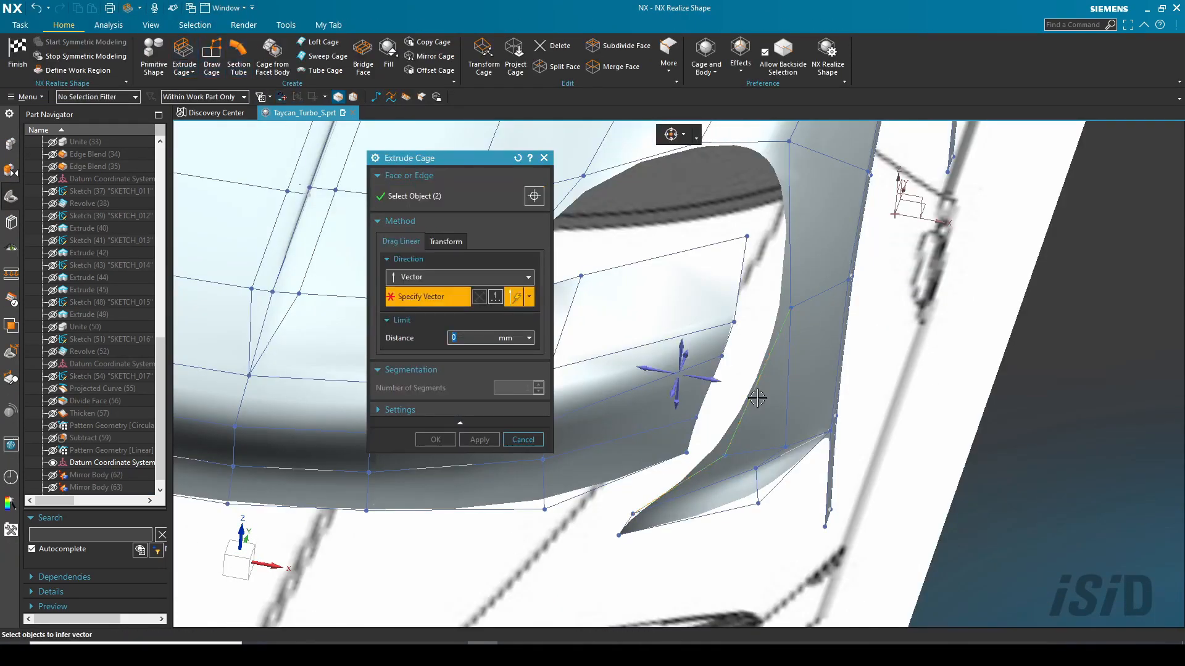
pyautogui.moveTo(777, 362); pyautogui.dragTo(775, 343)
pyautogui.moveTo(722, 363)
pyautogui.mouseDown(button='middle')
pyautogui.moveTo(649, 379)
pyautogui.moveTo(658, 402)
pyautogui.moveTo(723, 367)
pyautogui.mouseUp(button='middle')
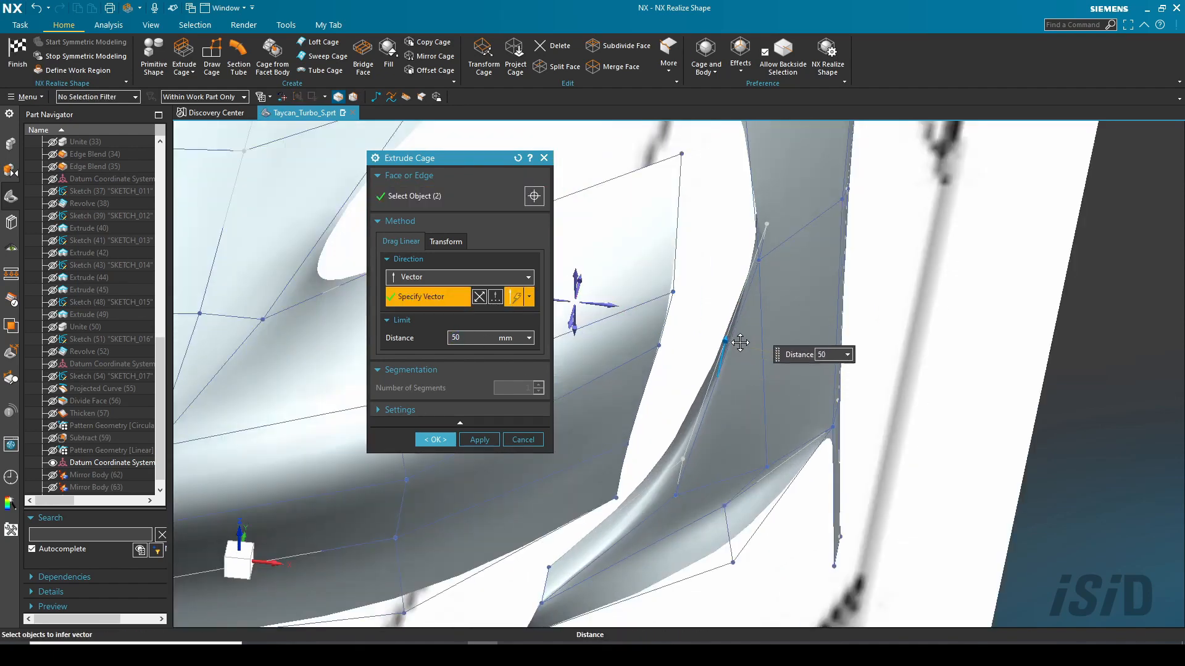
pyautogui.click(436, 440)
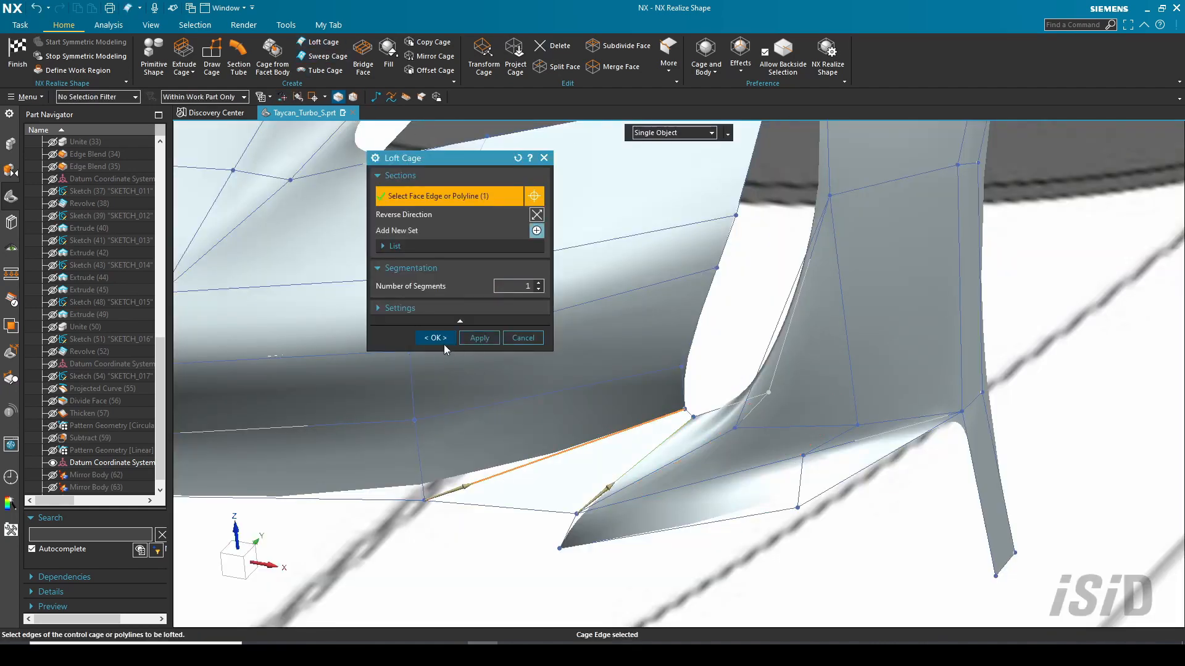
# Step: Loft the nose's lower outer cage edge to the front edge of the new bumper surface with one segment
pyautogui.click(436, 337)
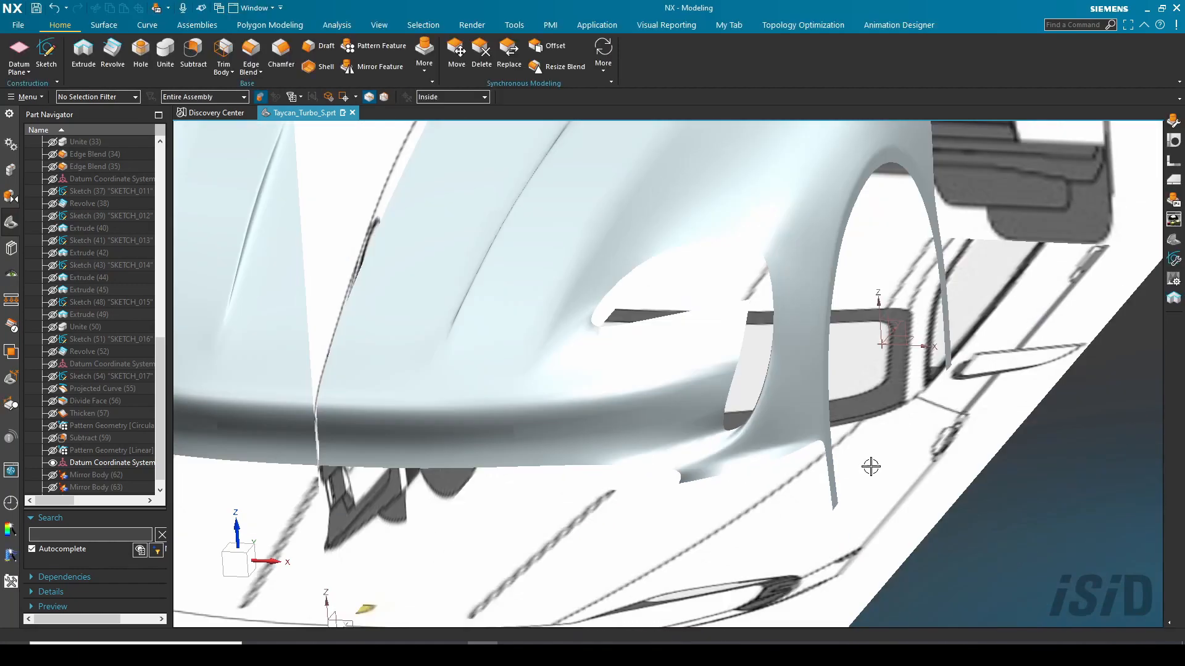
pyautogui.scroll(-3, 871, 467)
pyautogui.moveTo(871, 466); pyautogui.dragTo(661, 370, button='middle')
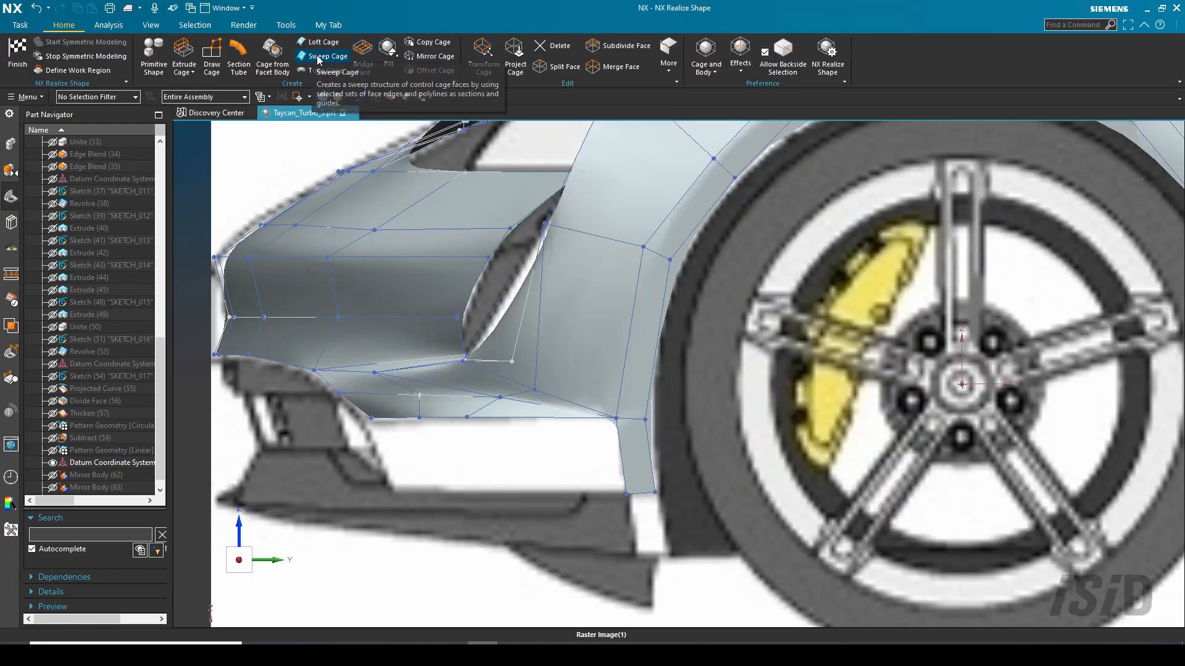
# Step: Sweep the wheel-arch strip's front edge below the bumper crease, using the bumper's lower cage edges as guide
pyautogui.click(318, 60)
pyautogui.click(623, 459)
pyautogui.click(423, 290)
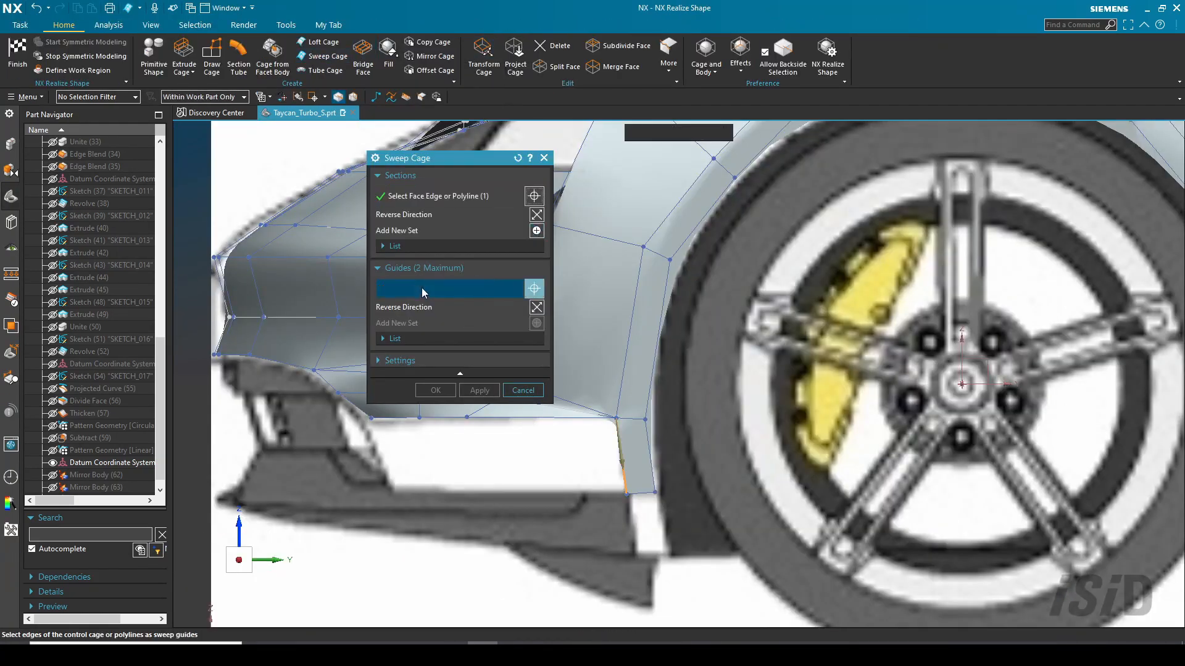
pyautogui.click(542, 418)
pyautogui.click(443, 418)
pyautogui.click(435, 390)
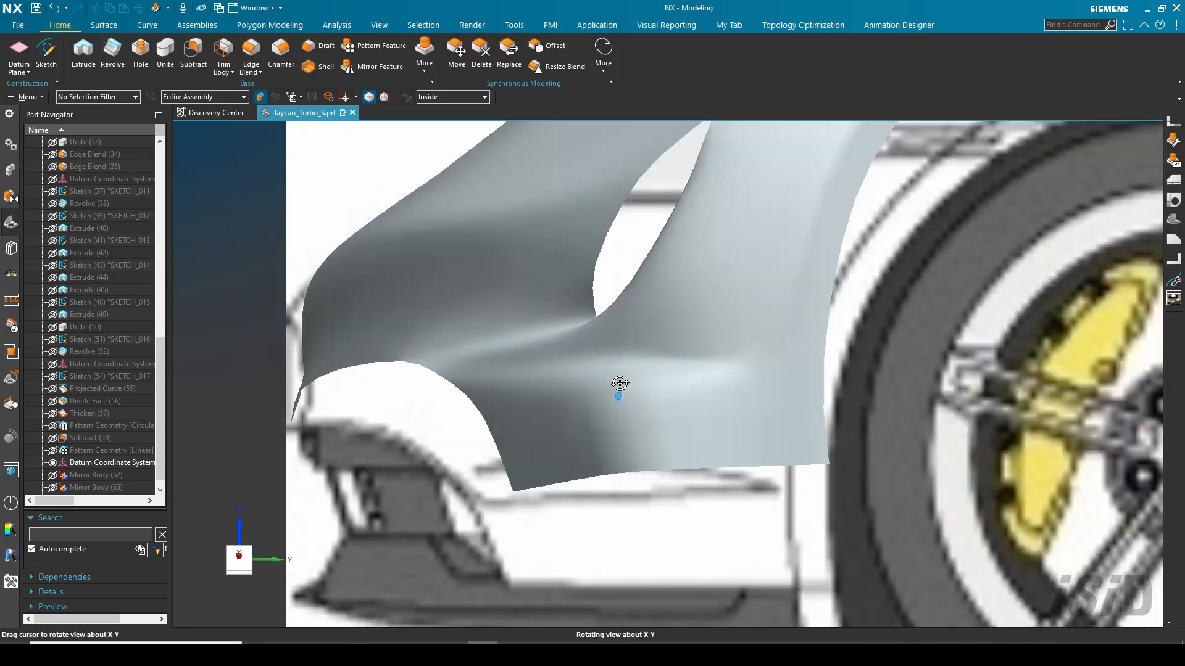
# Step: Move the vertex on the inner border of the lower bumper sweep and set the continuity of the bumper cage edges
pyautogui.moveTo(619, 396); pyautogui.dragTo(706, 406, button='middle')
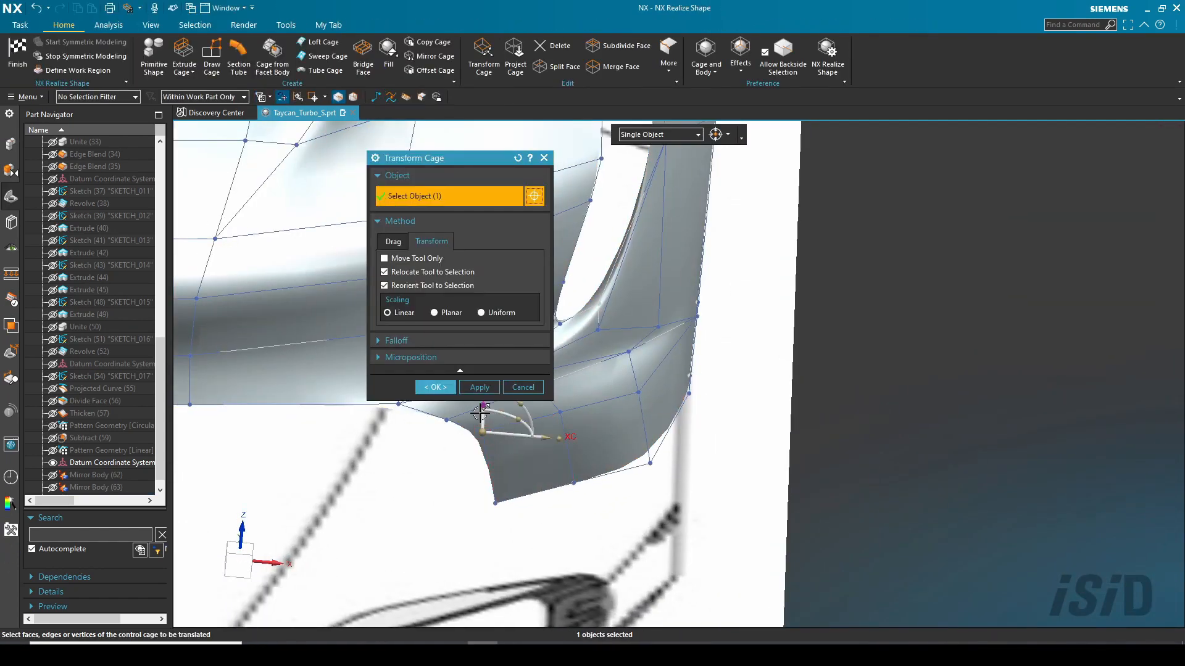
pyautogui.click(437, 388)
pyautogui.click(669, 57)
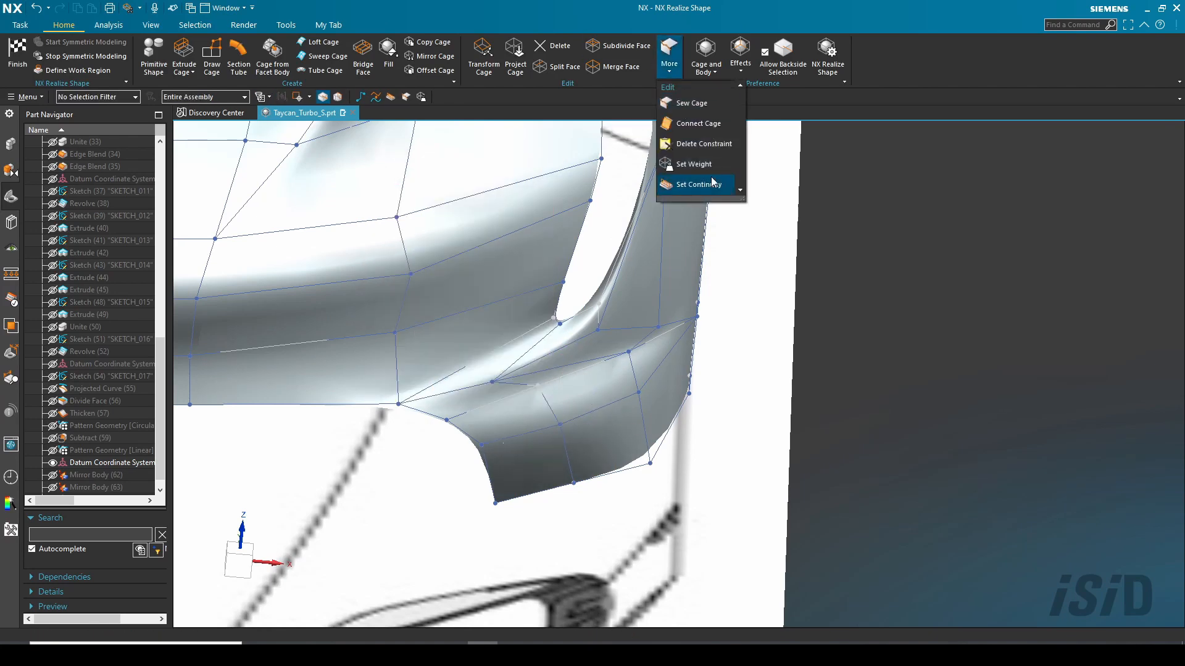
pyautogui.click(714, 183)
pyautogui.click(666, 395)
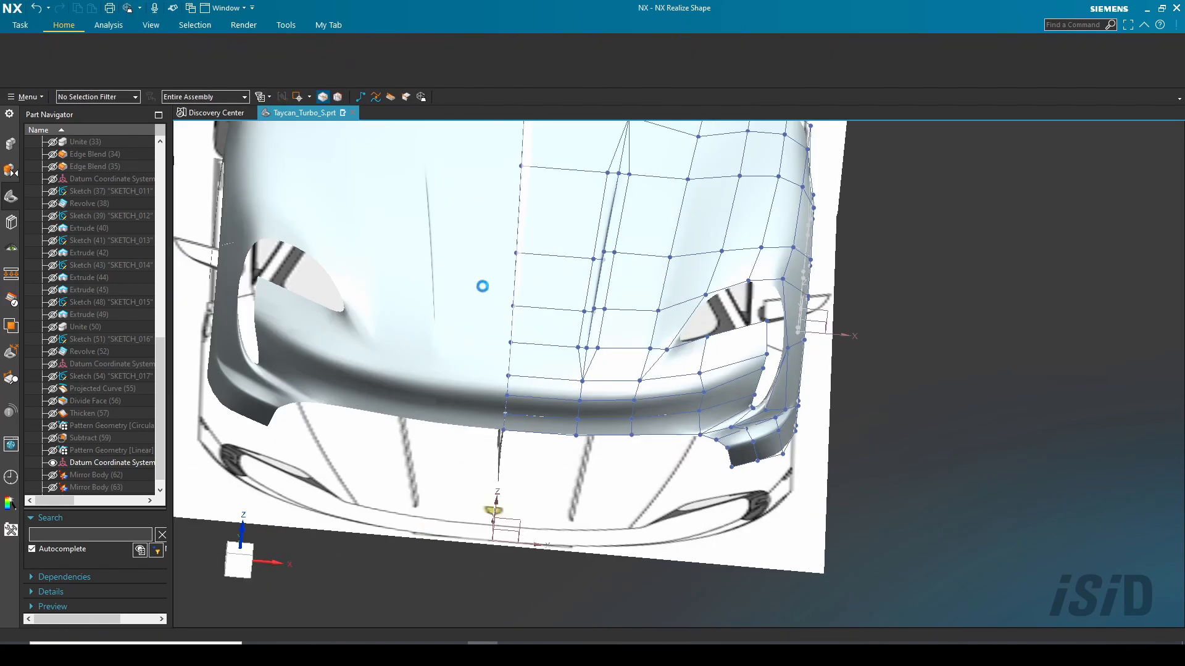
pyautogui.moveTo(481, 282); pyautogui.dragTo(683, 399, button='middle')
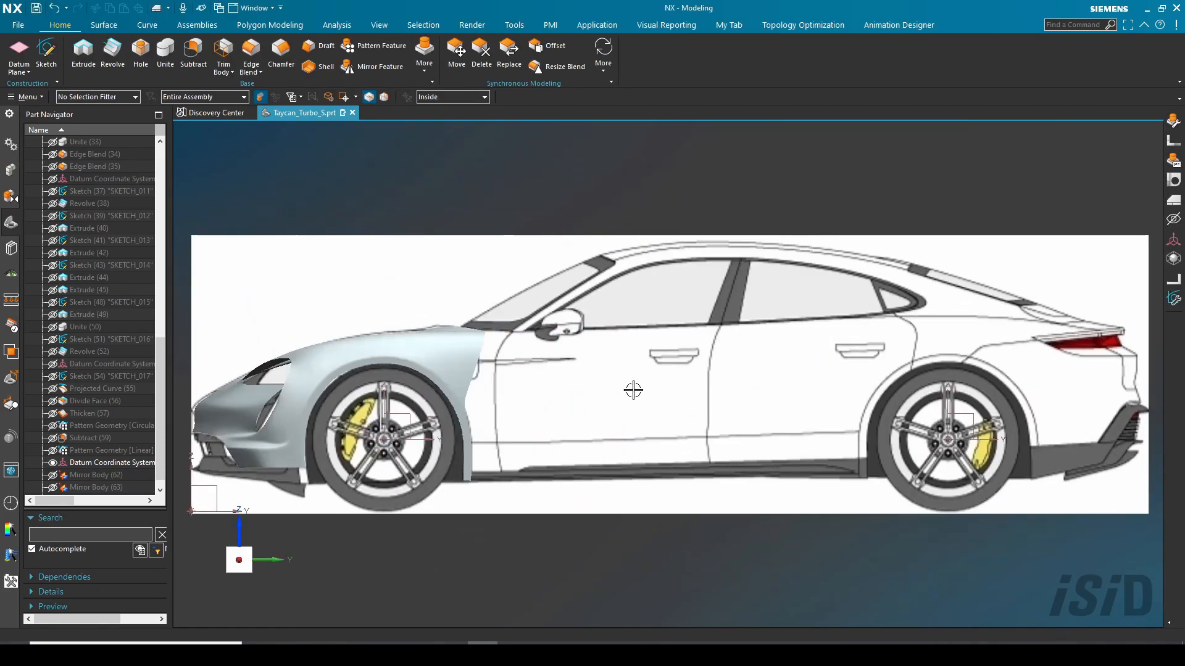
# Step: Place a four-point cage polyline in the side view, running forward beneath the bumper from the wheel-arch strip's lower front corner
pyautogui.moveTo(632, 389); pyautogui.dragTo(599, 428, button='middle')
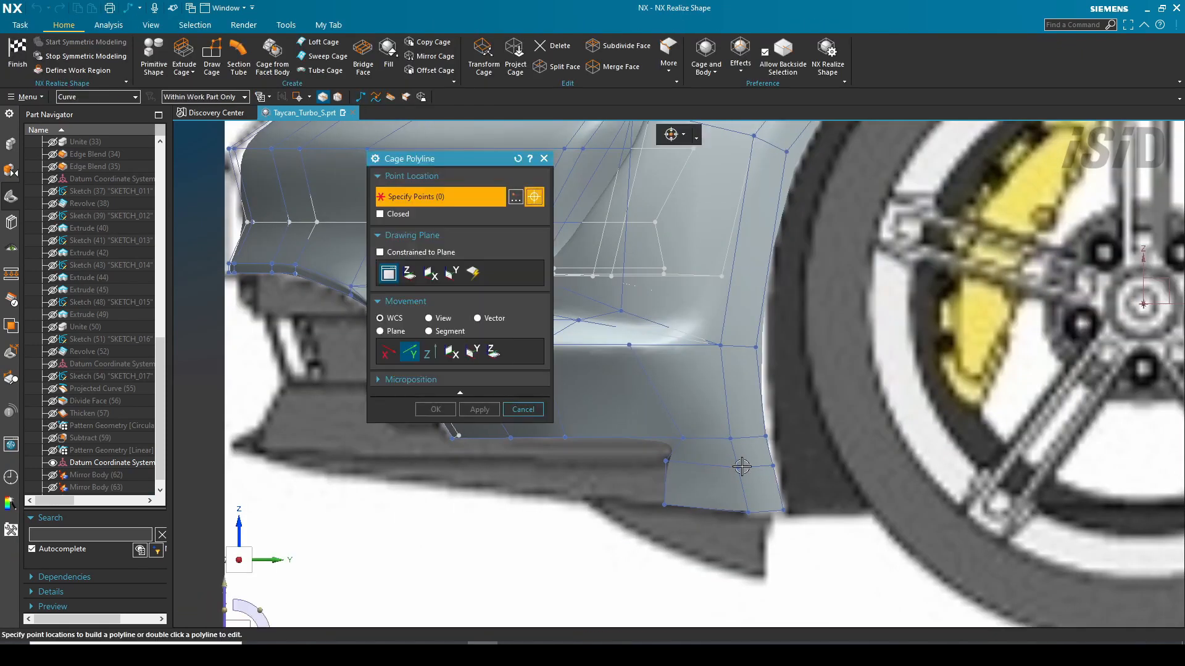
pyautogui.keyDown('shift'); pyautogui.moveTo(741, 466); pyautogui.dragTo(863, 467, button='middle'); pyautogui.keyUp('shift')
pyautogui.click(787, 462)
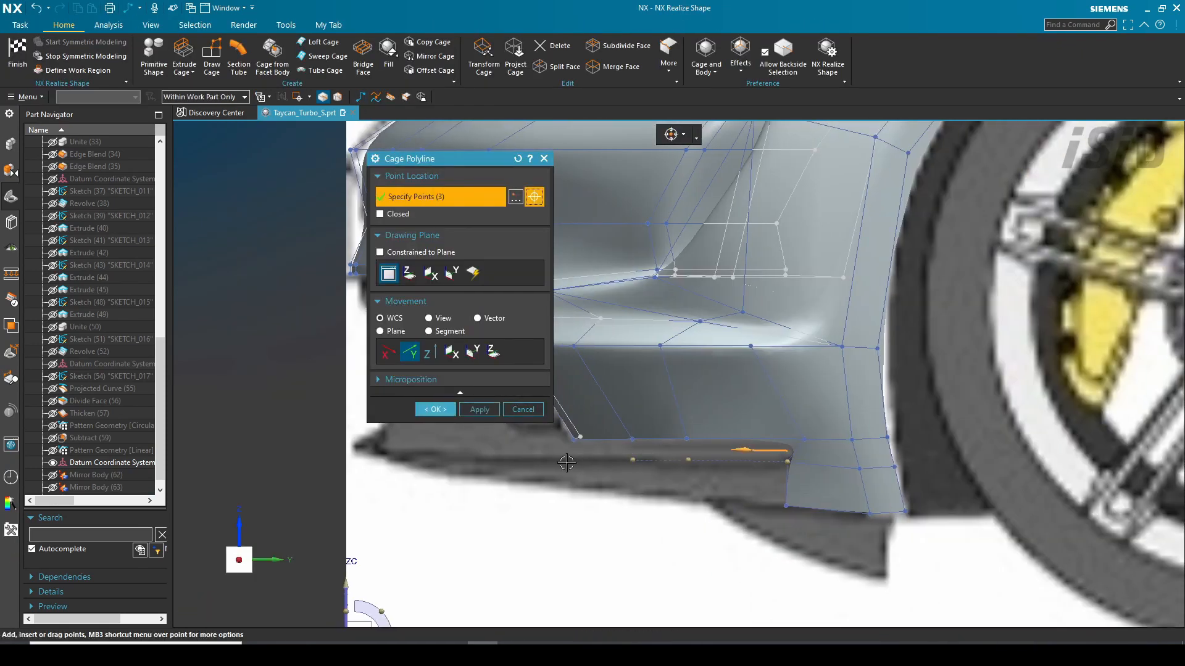
# Step: Adjust the polyline's points in the top and front views to follow the contour beneath the bumper, and finish the polyline
pyautogui.hotkey('ctrl', 'alt', 't')
pyautogui.scroll(8, 743, 592)
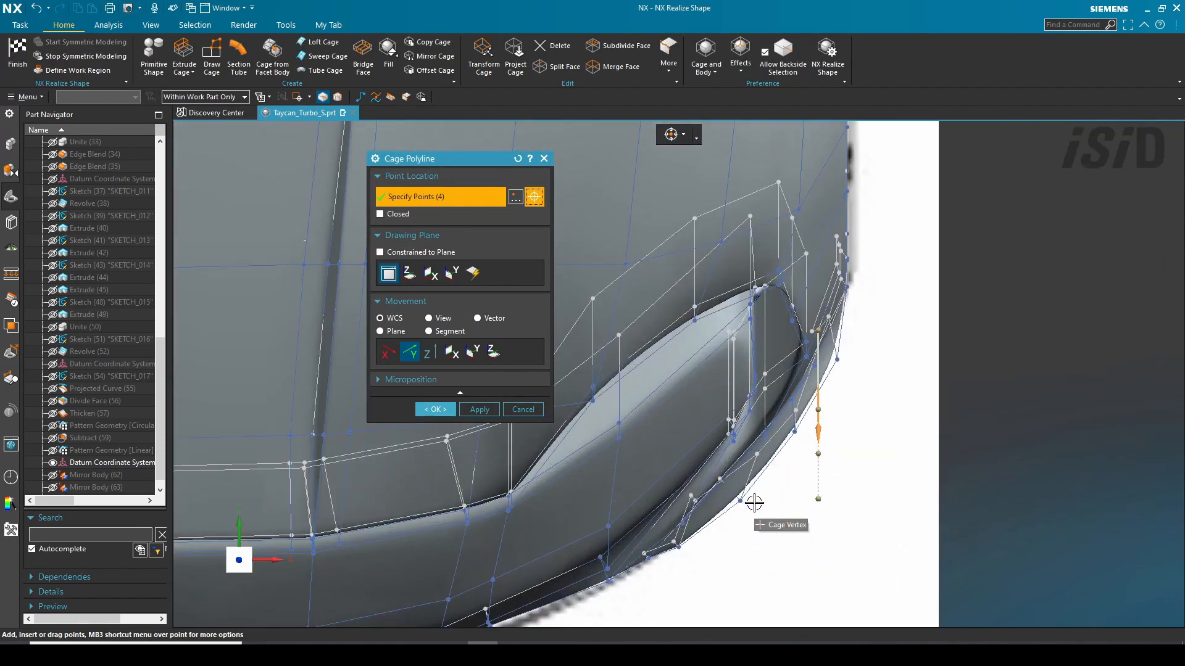
pyautogui.scroll(2, 827, 446)
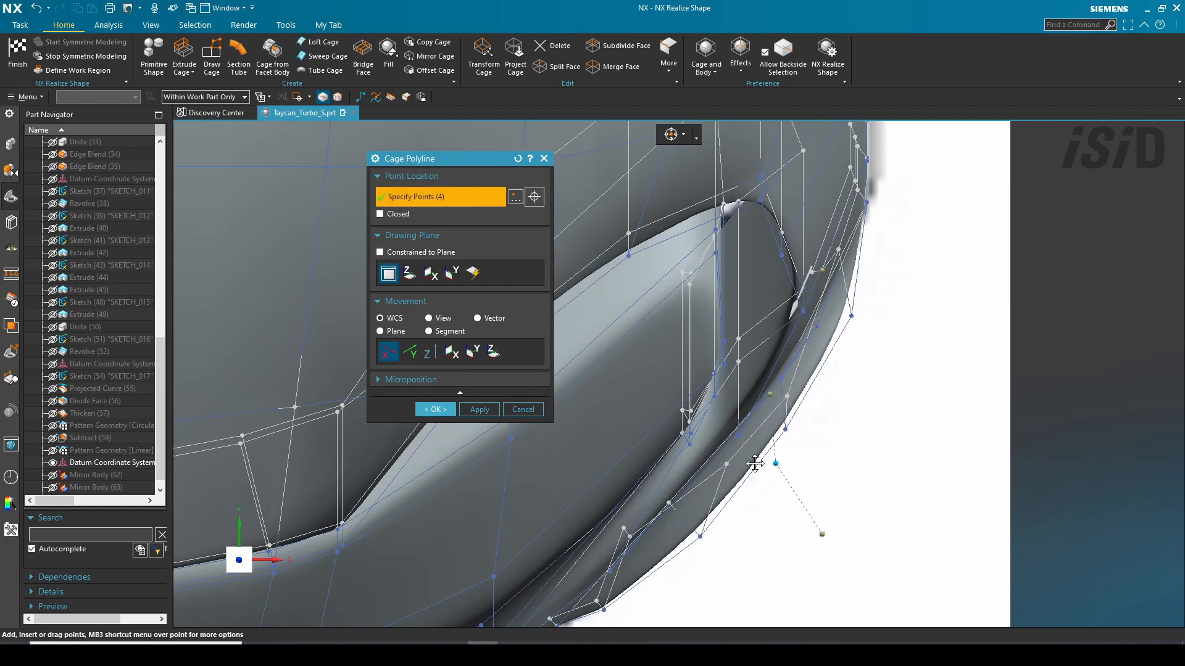
pyautogui.hotkey('ctrl', 'alt', 'f')
pyautogui.scroll(10, 707, 481)
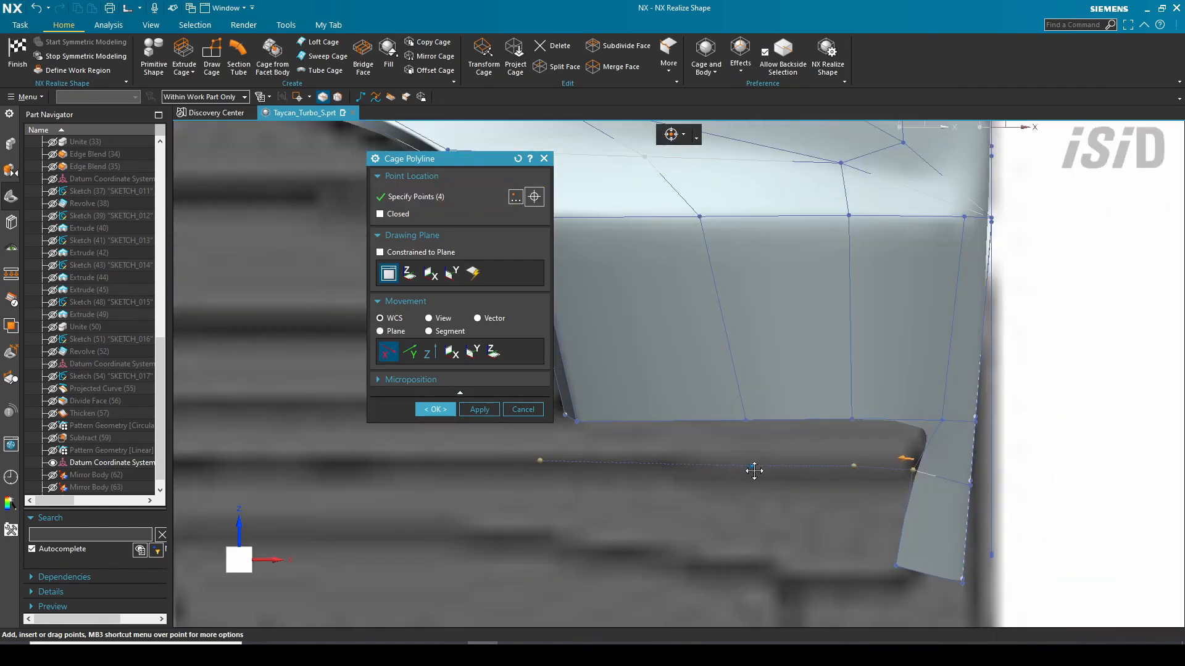
pyautogui.middleClick(709, 398)
pyautogui.scroll(-1, 735, 390)
pyautogui.moveTo(743, 391); pyautogui.dragTo(665, 395, button='middle')
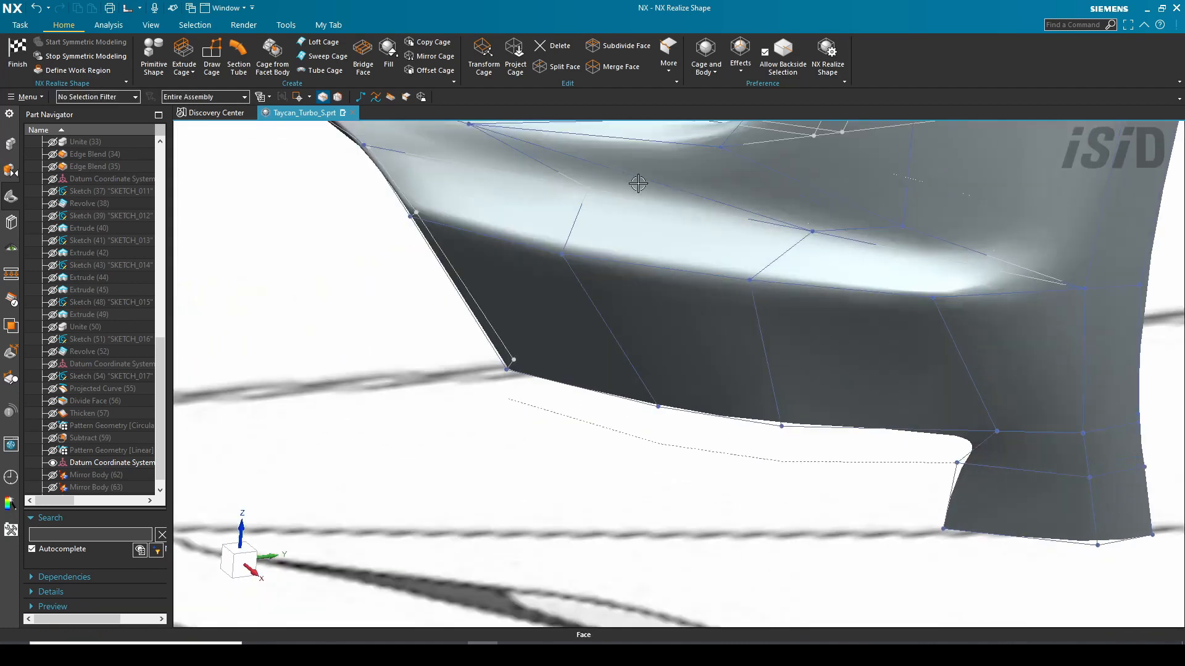
# Step: Sweep the wheel-arch strip's lower front edges beneath the bumper, using the bumper's lower cage edges as guide
pyautogui.click(327, 56)
pyautogui.moveTo(435, 152); pyautogui.dragTo(364, 196)
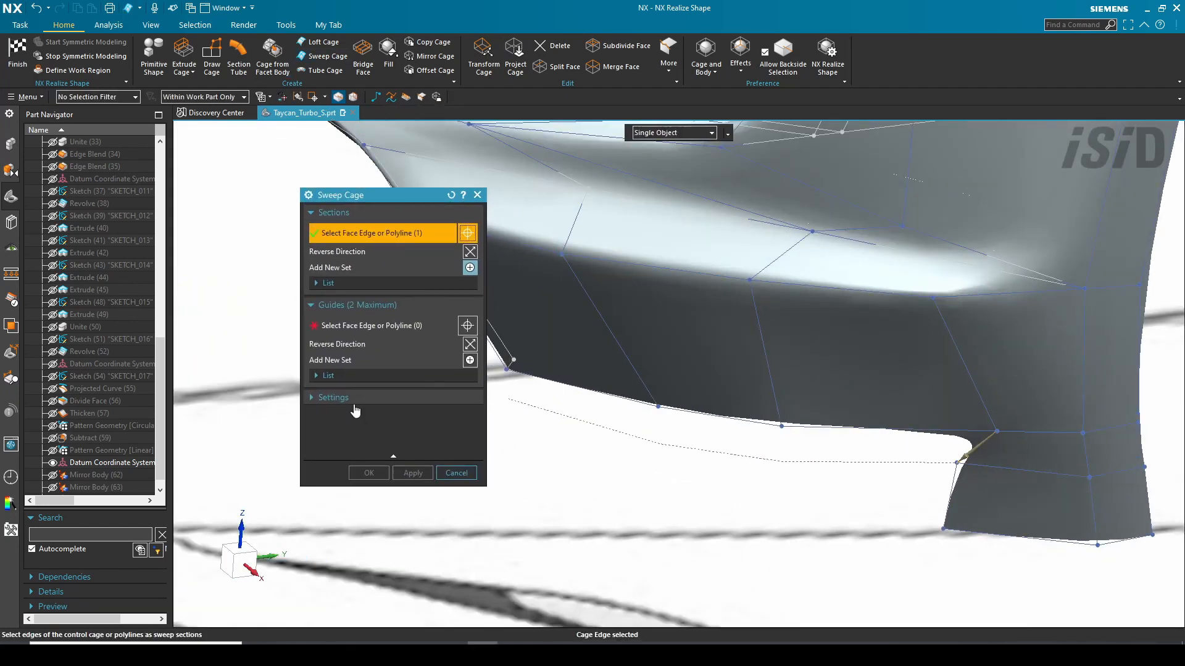
pyautogui.click(830, 427)
pyautogui.click(725, 418)
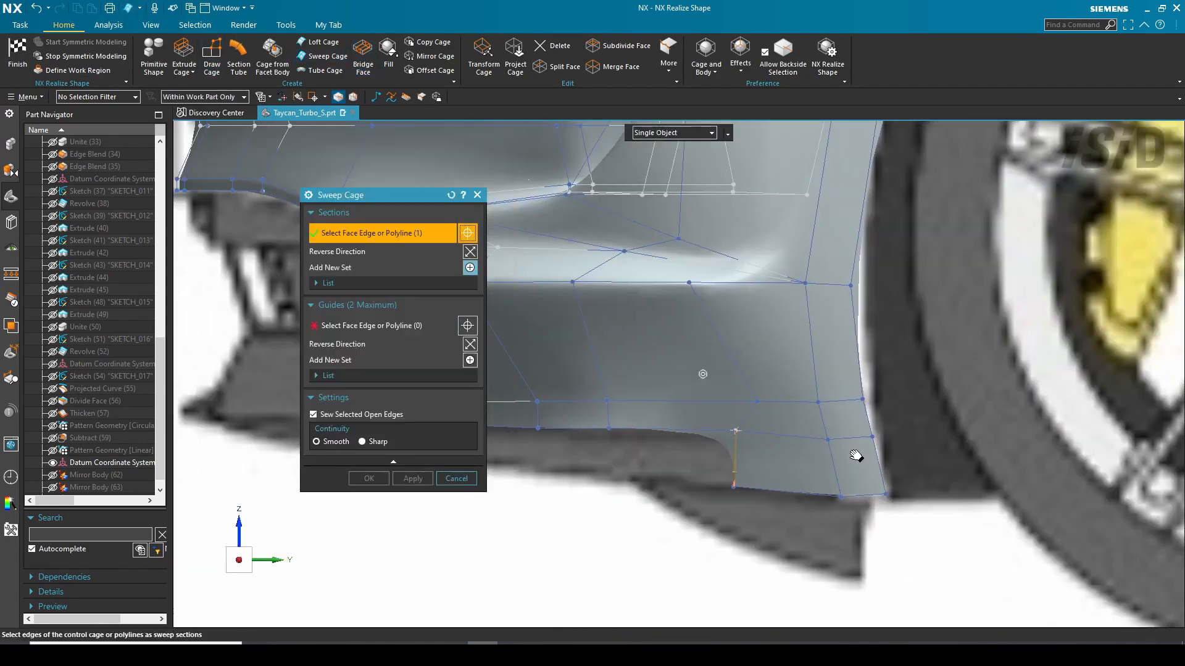
pyautogui.click(775, 429)
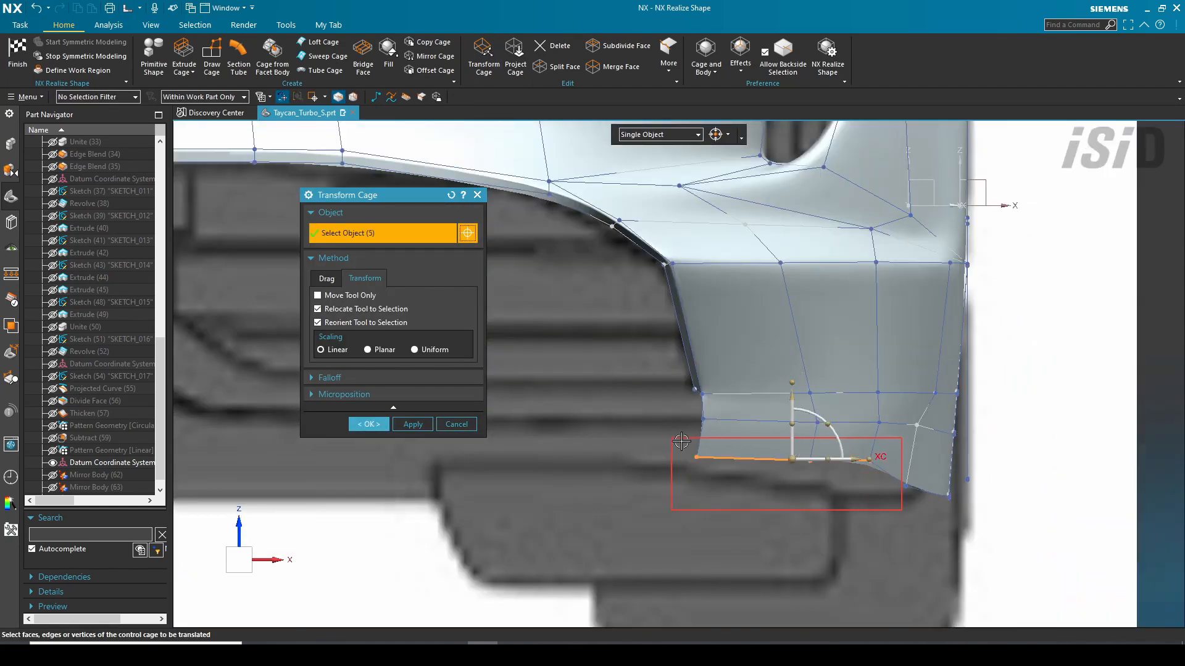
# Step: Reshape the lower edge of the new sweep to the blueprint and set the weight of the cage edge joining the wheel-arch strip
pyautogui.click(869, 460)
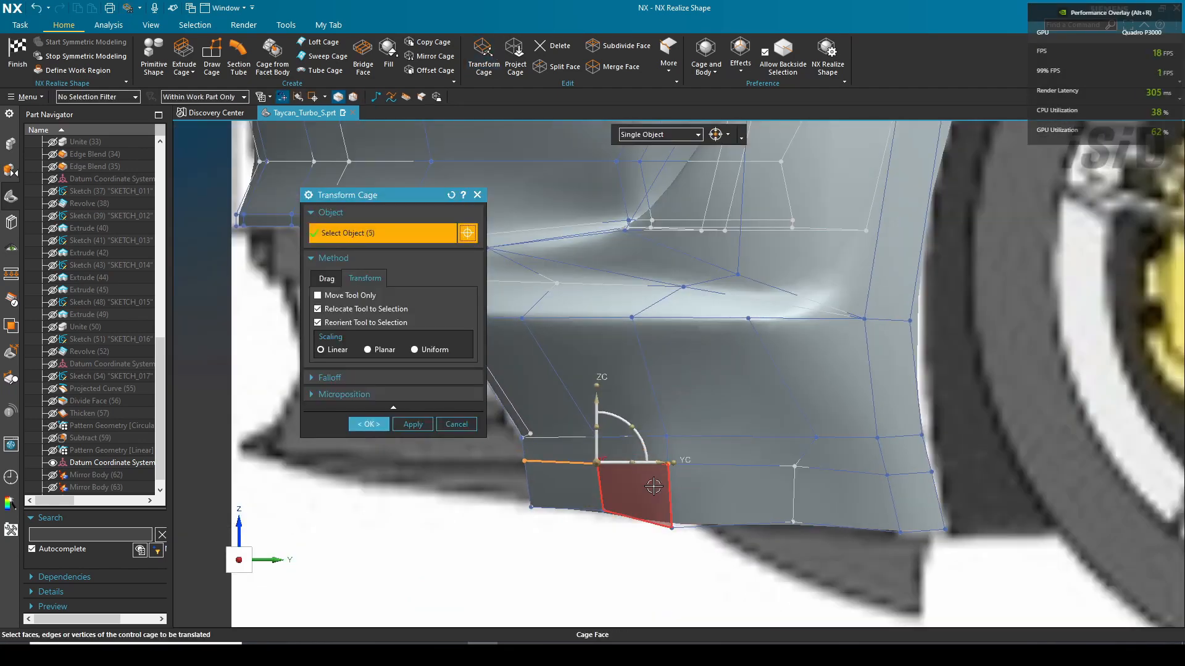
pyautogui.click(668, 59)
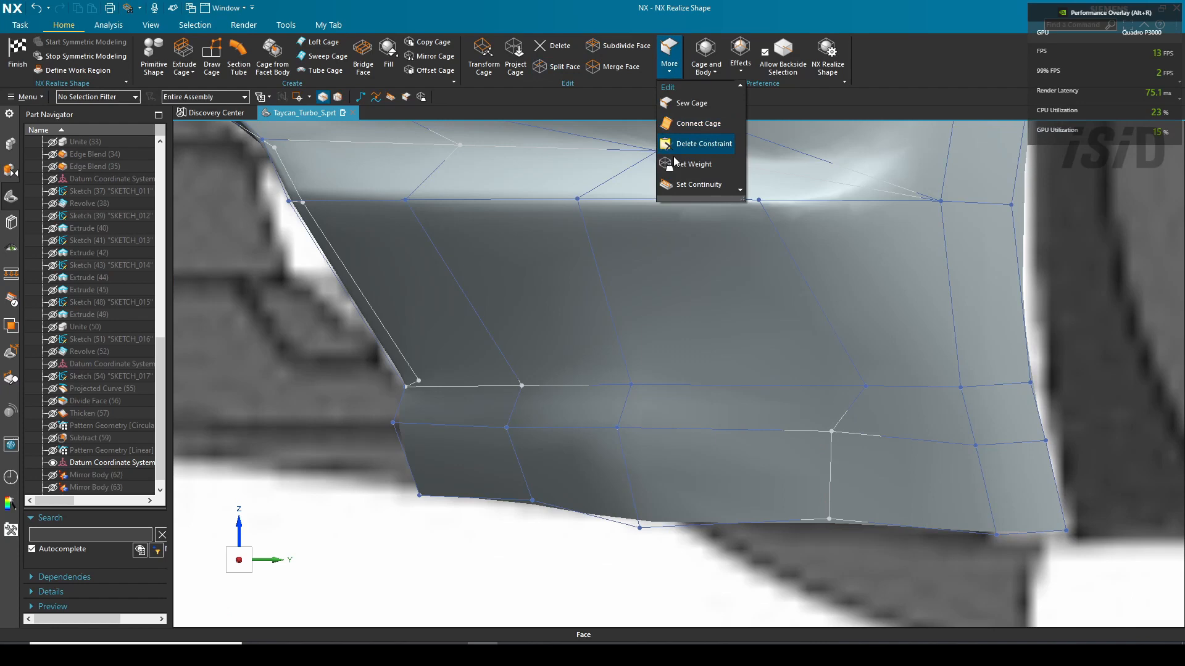
pyautogui.click(674, 164)
pyautogui.click(849, 409)
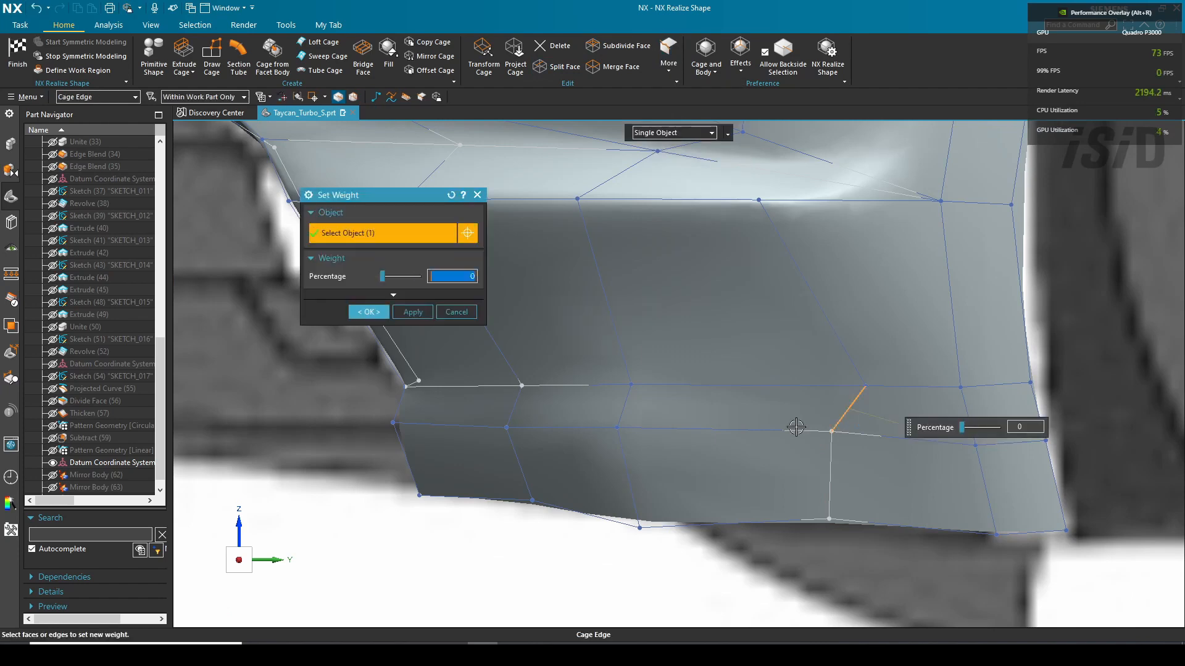
pyautogui.middleClick(672, 315)
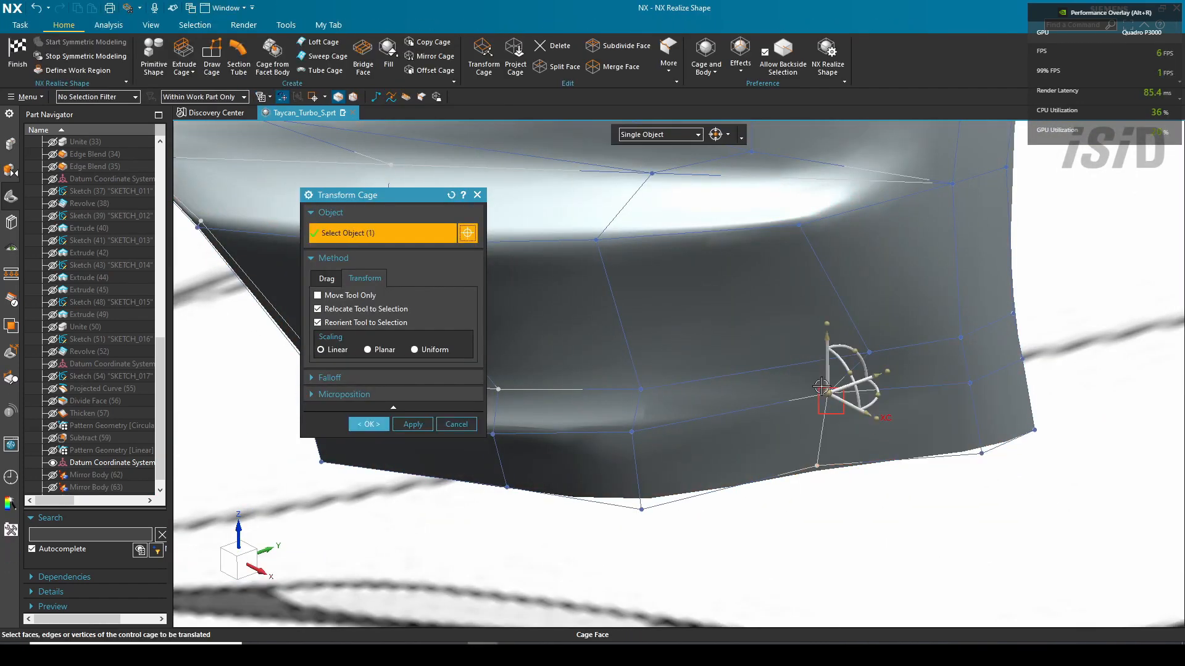
# Step: Move the vertices where the lower sweep meets the wheel-arch strip and adjust its inner end edges in the front view
pyautogui.scroll(2, 869, 356)
pyautogui.click(868, 352)
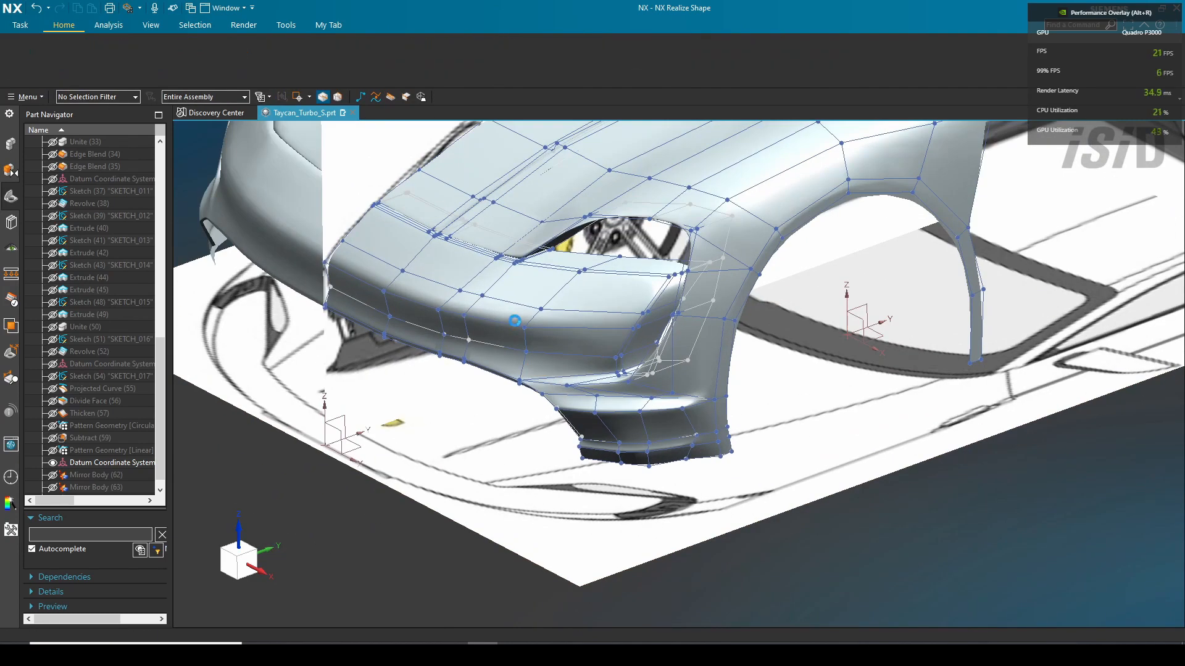
pyautogui.moveTo(709, 455); pyautogui.dragTo(689, 383, button='middle')
pyautogui.scroll(1, 689, 382)
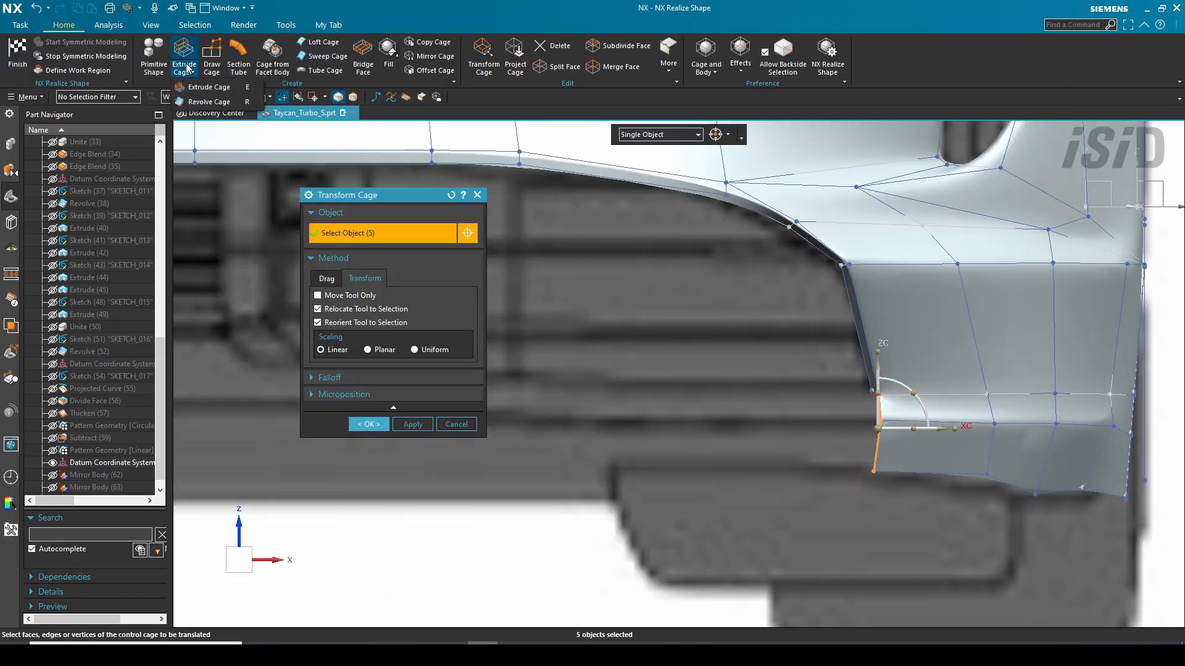
# Step: Extrude the two inner end edges of the lower sweep 365 mm toward the car's centre
pyautogui.click(209, 87)
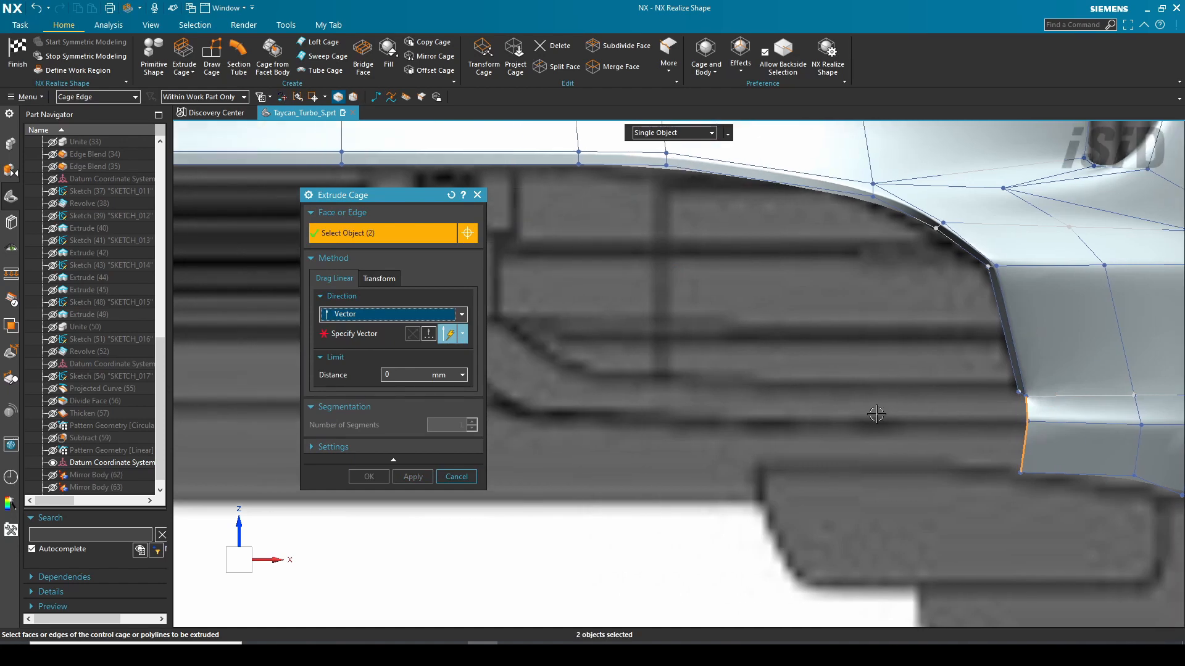
pyautogui.click(644, 372)
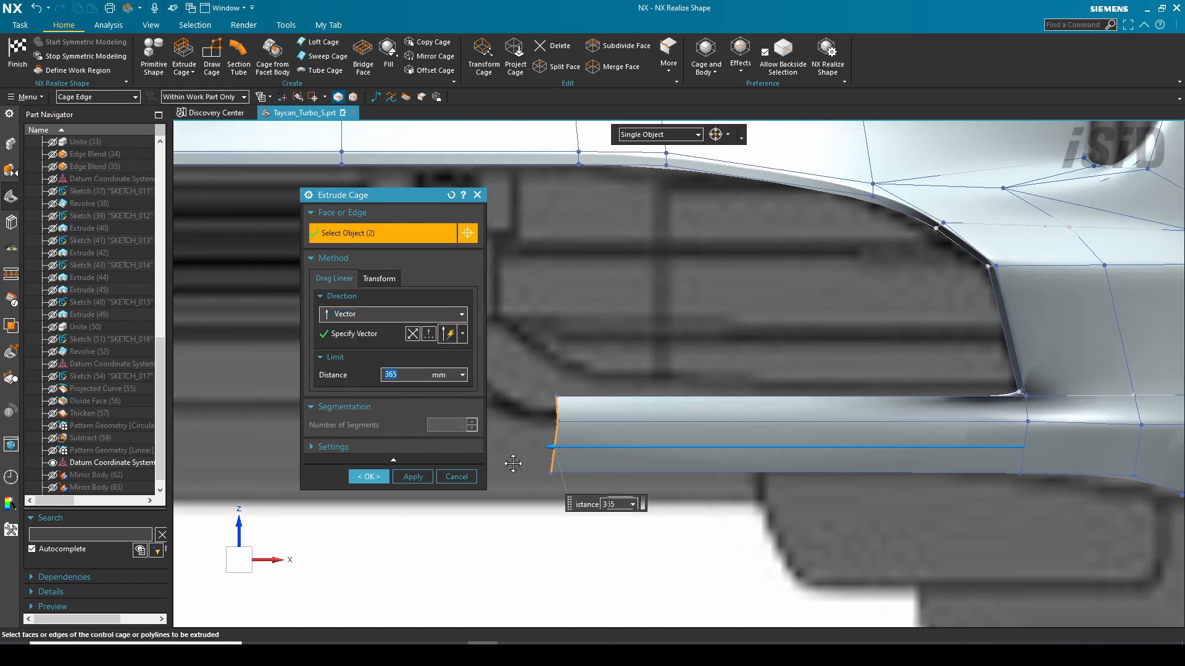
pyautogui.click(369, 477)
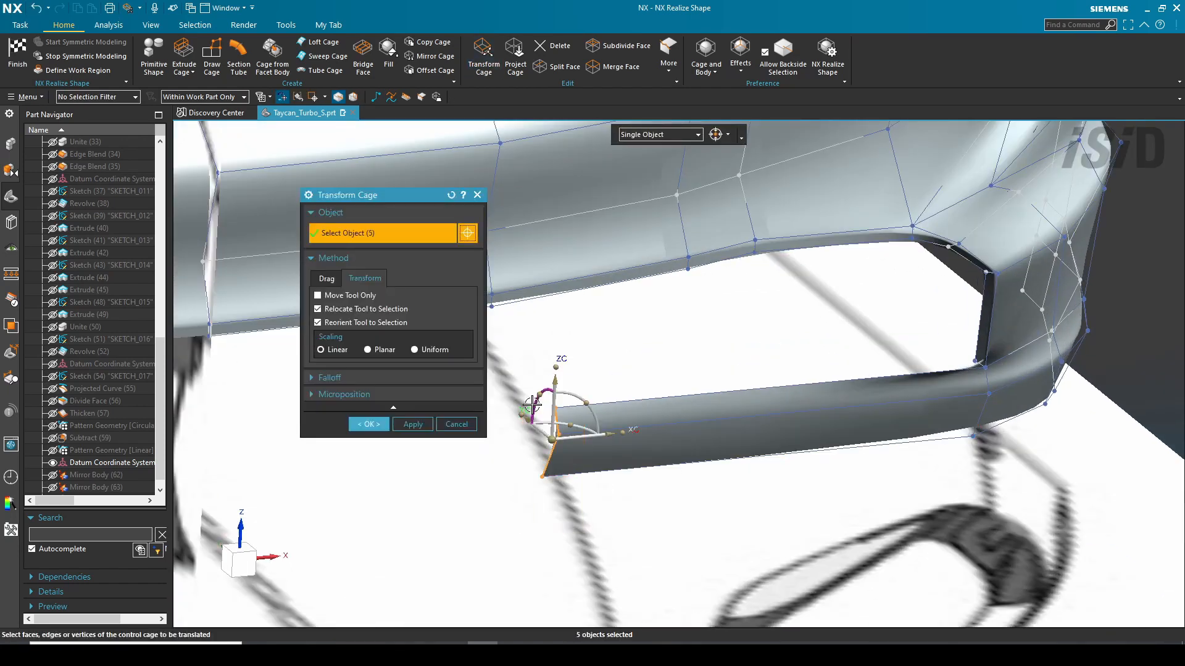
# Step: Move the extruded lip's end edges and its lower vertex in the side view to match the blueprint's front profile
pyautogui.hotkey('ctrl', 'alt', 'r')
pyautogui.scroll(9, 871, 437)
pyautogui.moveTo(853, 501); pyautogui.dragTo(623, 502)
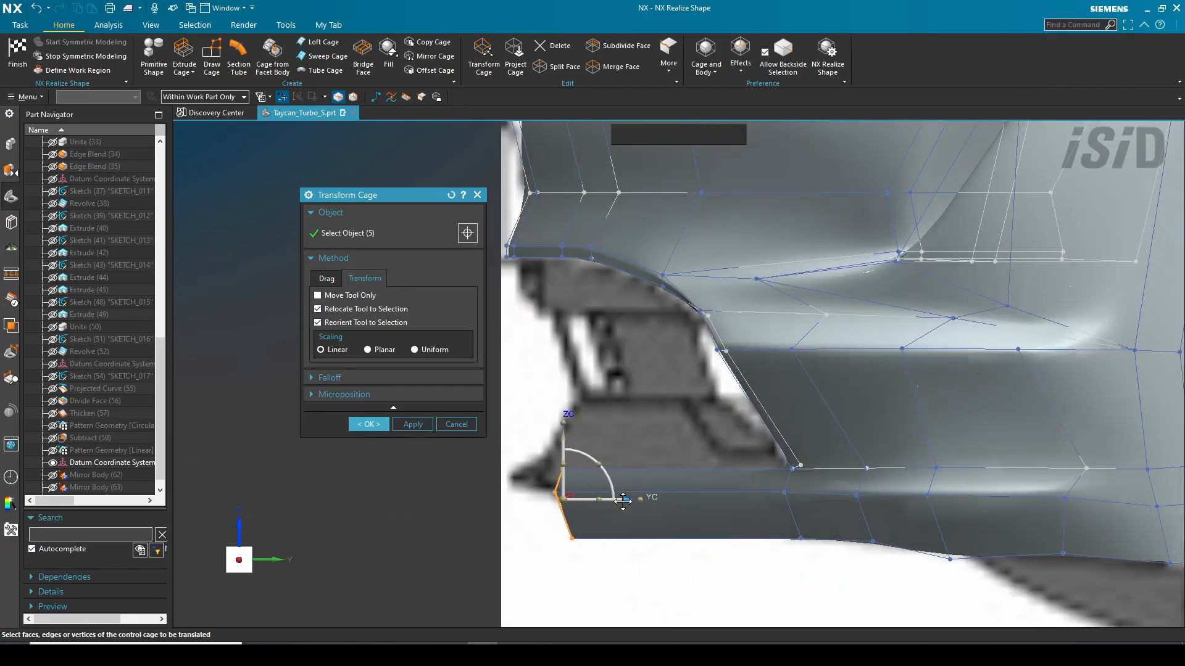
pyautogui.scroll(2, 583, 470)
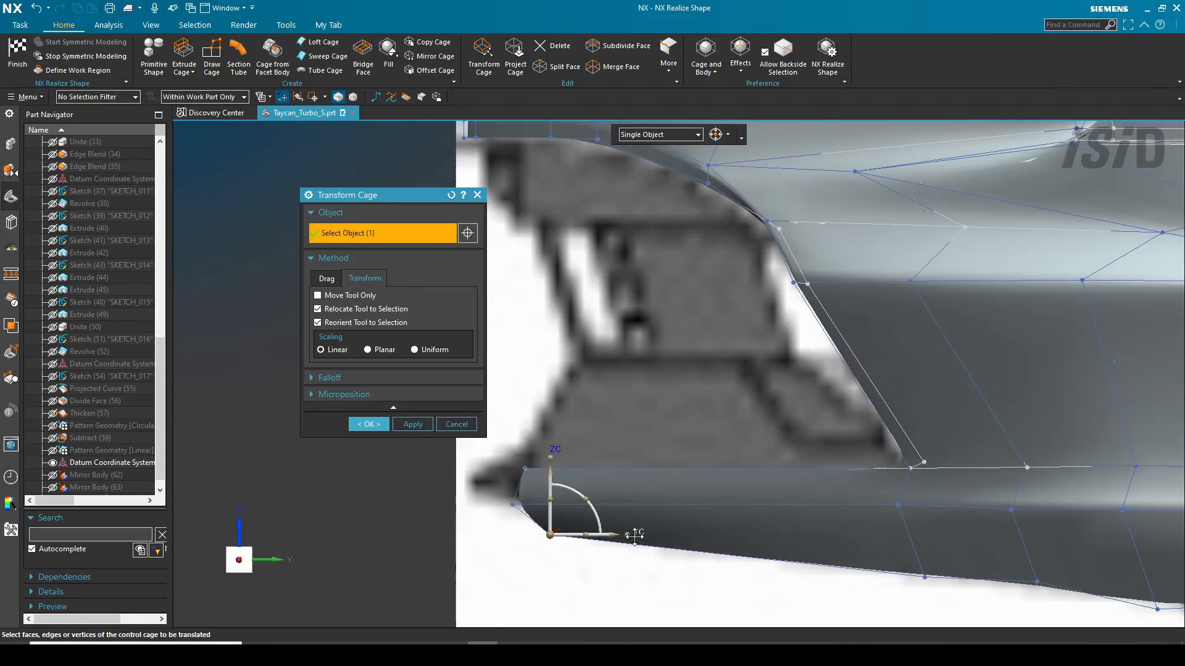
pyautogui.click(368, 424)
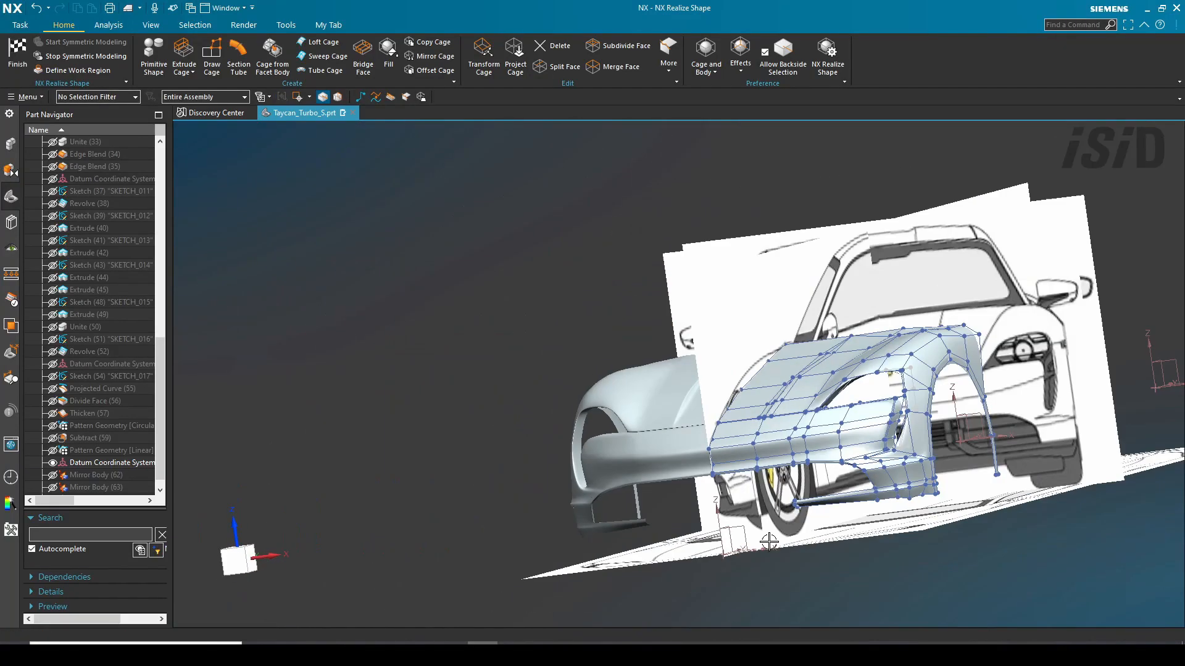
# Step: Reposition the lip's upper vertices at the intake opening's lower corner and at its inner end
pyautogui.scroll(5, 709, 445)
pyautogui.moveTo(769, 542); pyautogui.dragTo(727, 246, button='middle')
pyautogui.click(772, 439)
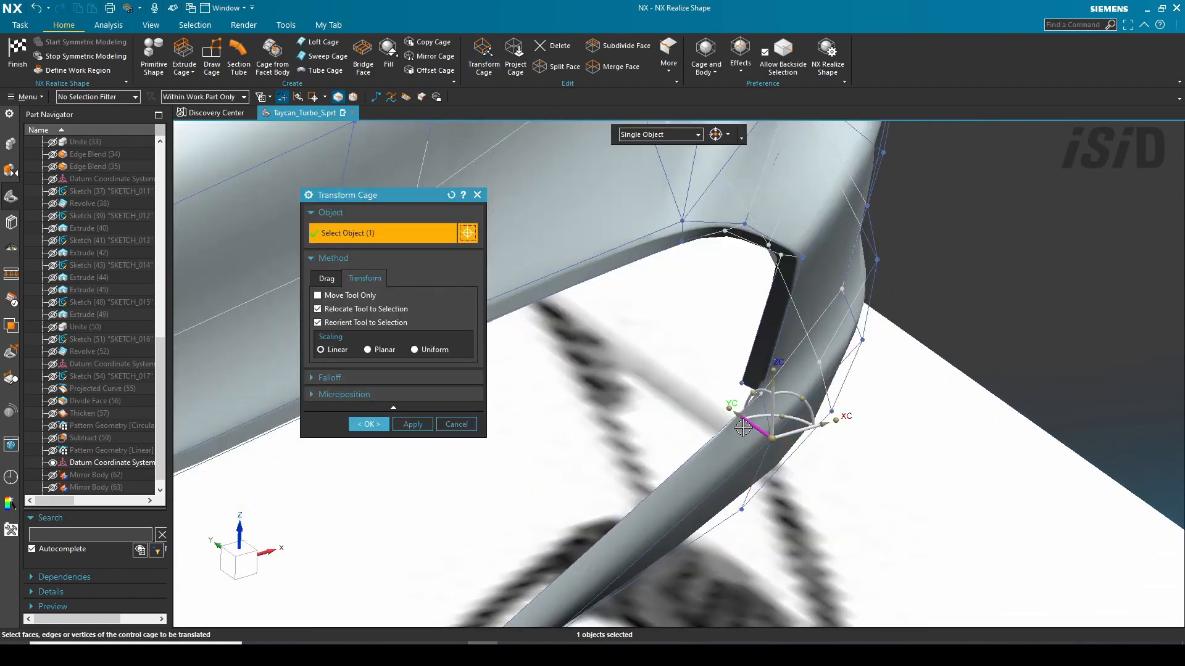
pyautogui.moveTo(749, 423); pyautogui.dragTo(782, 452)
pyautogui.scroll(-4, 783, 453)
pyautogui.moveTo(783, 453); pyautogui.dragTo(687, 468, button='middle')
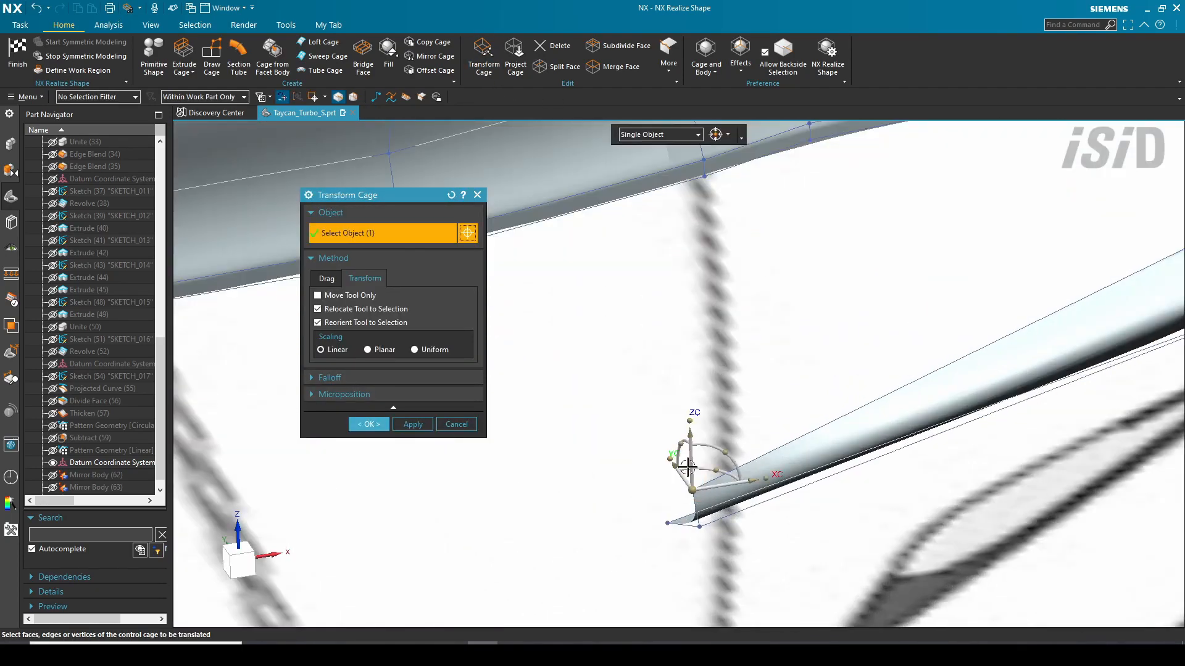
pyautogui.scroll(-4, 676, 427)
pyautogui.moveTo(676, 428)
pyautogui.mouseDown(button='middle')
pyautogui.moveTo(849, 428)
pyautogui.moveTo(669, 432)
pyautogui.mouseUp(button='middle')
pyautogui.scroll(3, 669, 432)
pyautogui.scroll(-2, 669, 432)
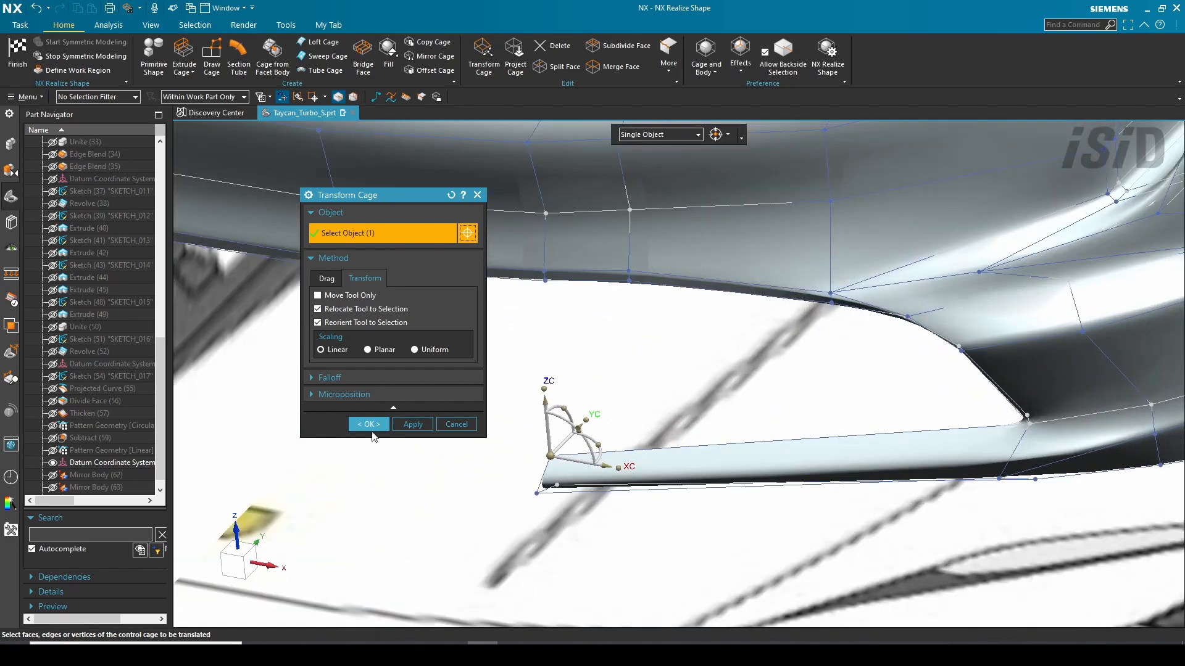
# Step: Extrude the lip's upper edge about 50 mm rearward as a flange and finish the Realize Shape session
pyautogui.click(185, 52)
pyautogui.click(696, 357)
pyautogui.moveTo(792, 437); pyautogui.dragTo(832, 415)
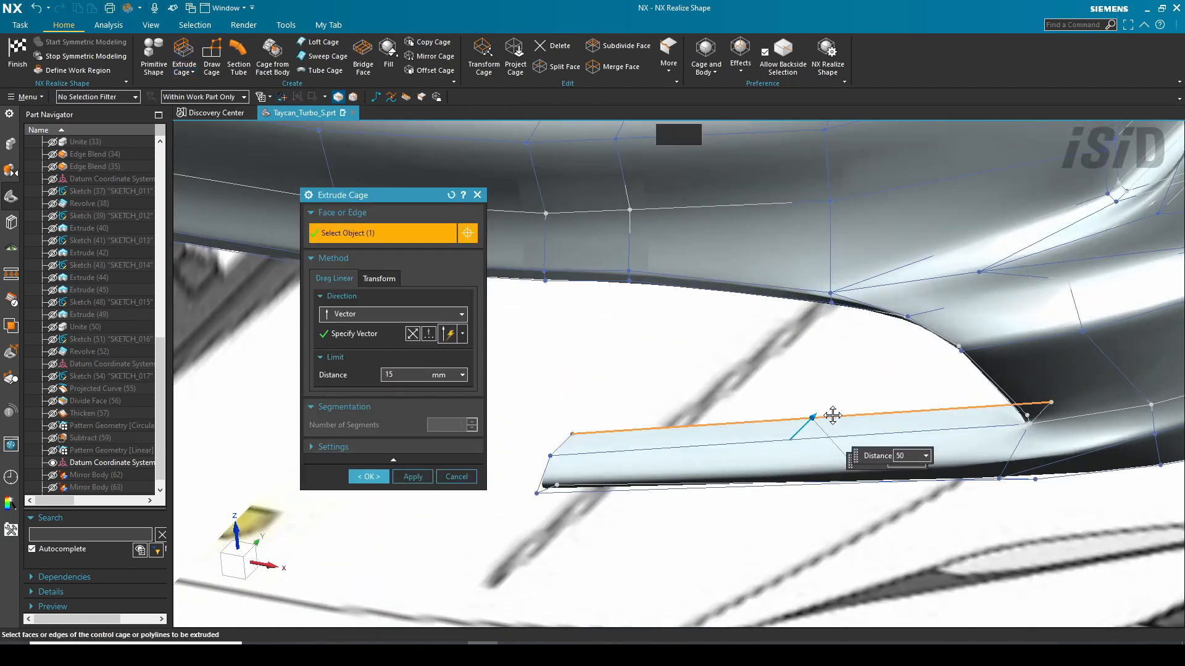
pyautogui.moveTo(860, 398); pyautogui.dragTo(803, 412, button='middle')
pyautogui.click(367, 475)
pyautogui.click(18, 53)
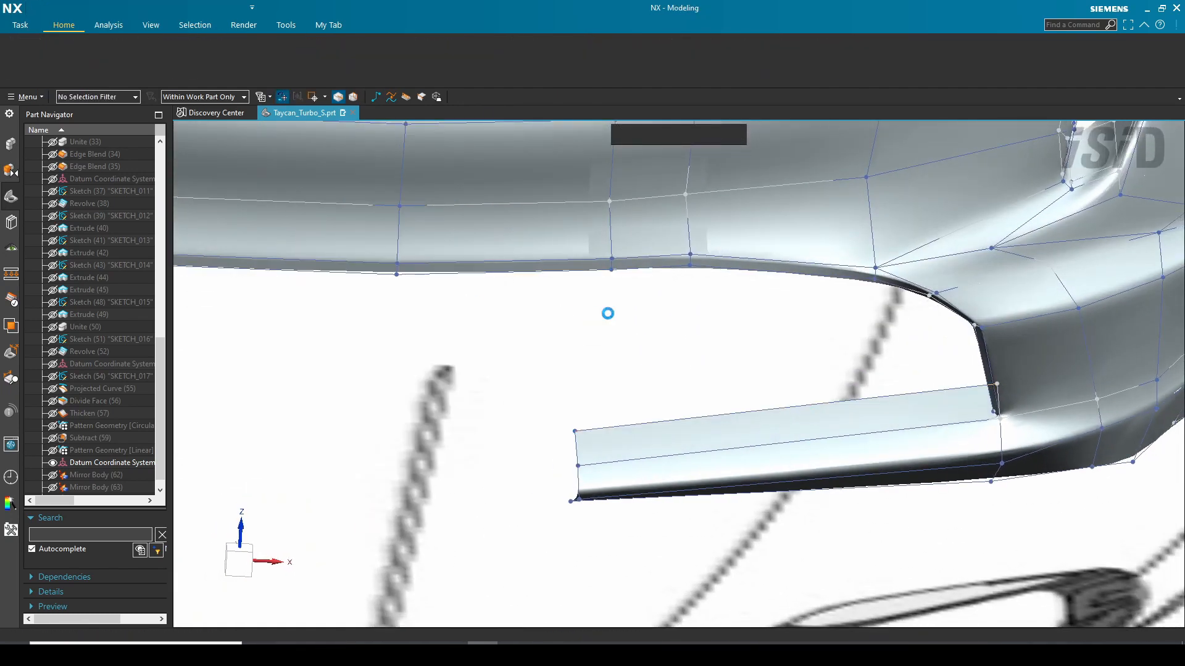
# Step: Draw a two-point cage polyline up from the lip's inner end using the front and side images, and sweep the end along it
pyautogui.scroll(-6, 744, 422)
pyautogui.moveTo(758, 450); pyautogui.dragTo(699, 450, button='middle')
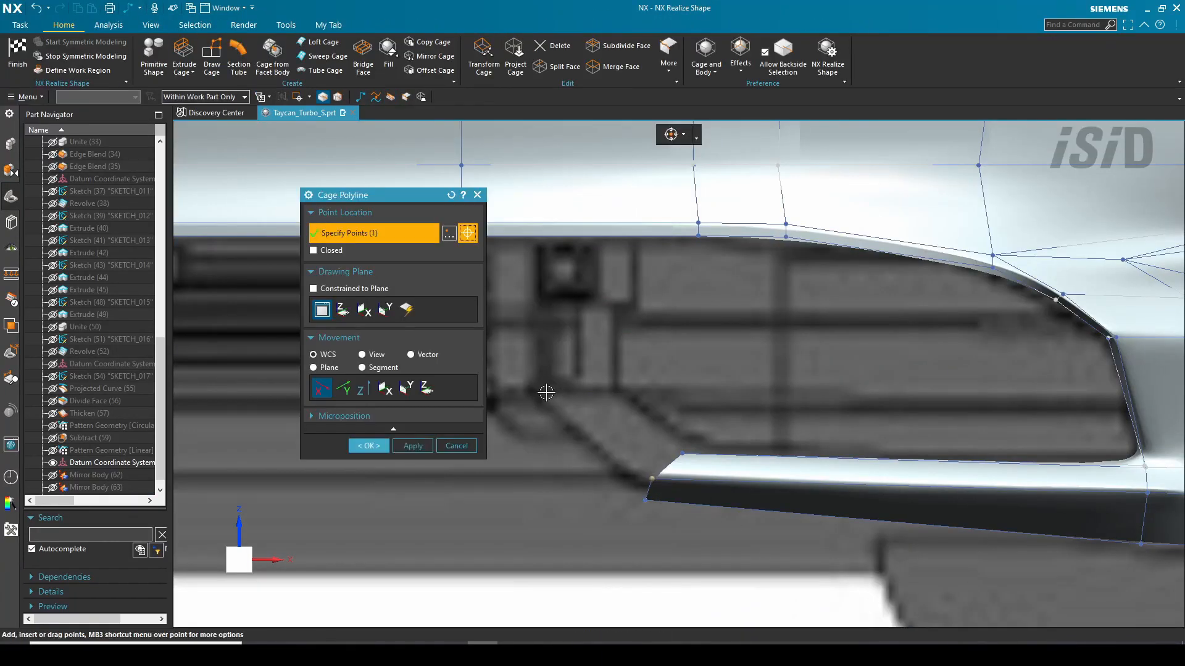
pyautogui.click(549, 389)
pyautogui.middleClick(549, 389)
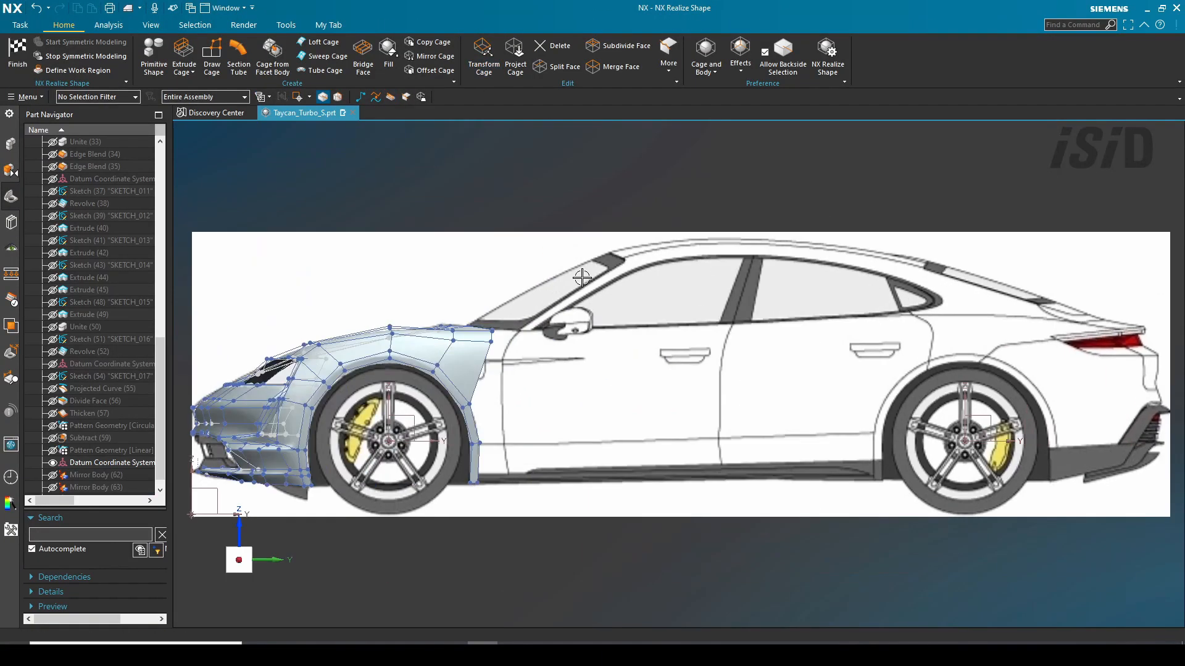
pyautogui.scroll(10, 605, 423)
pyautogui.click(549, 308)
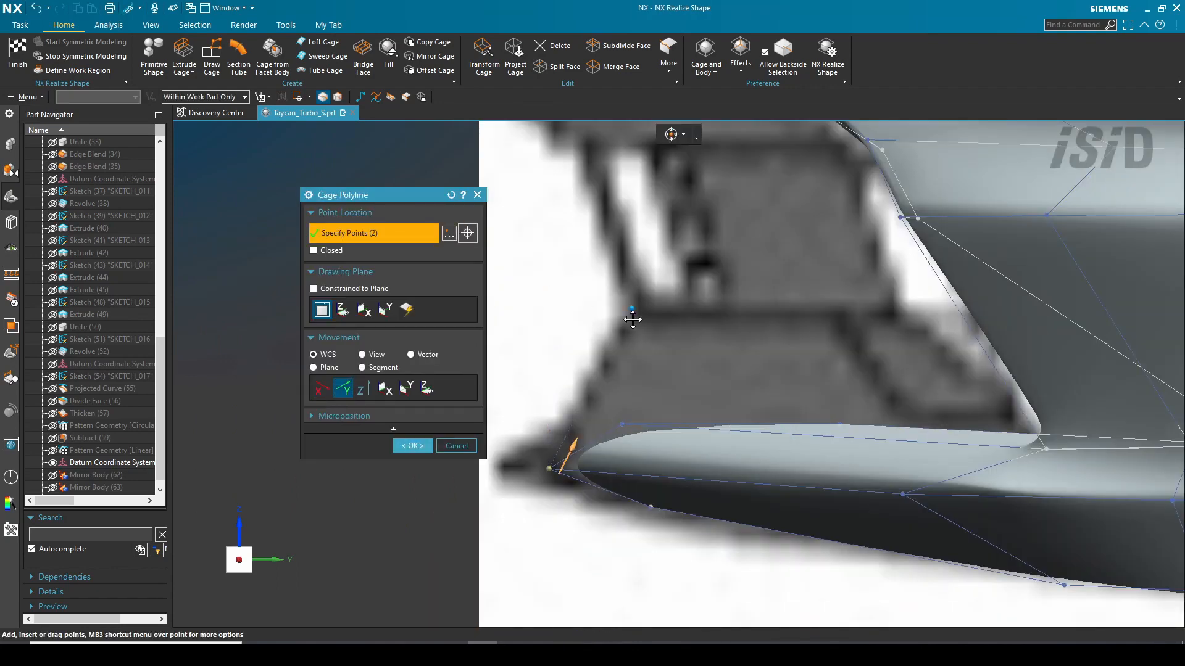
pyautogui.click(412, 447)
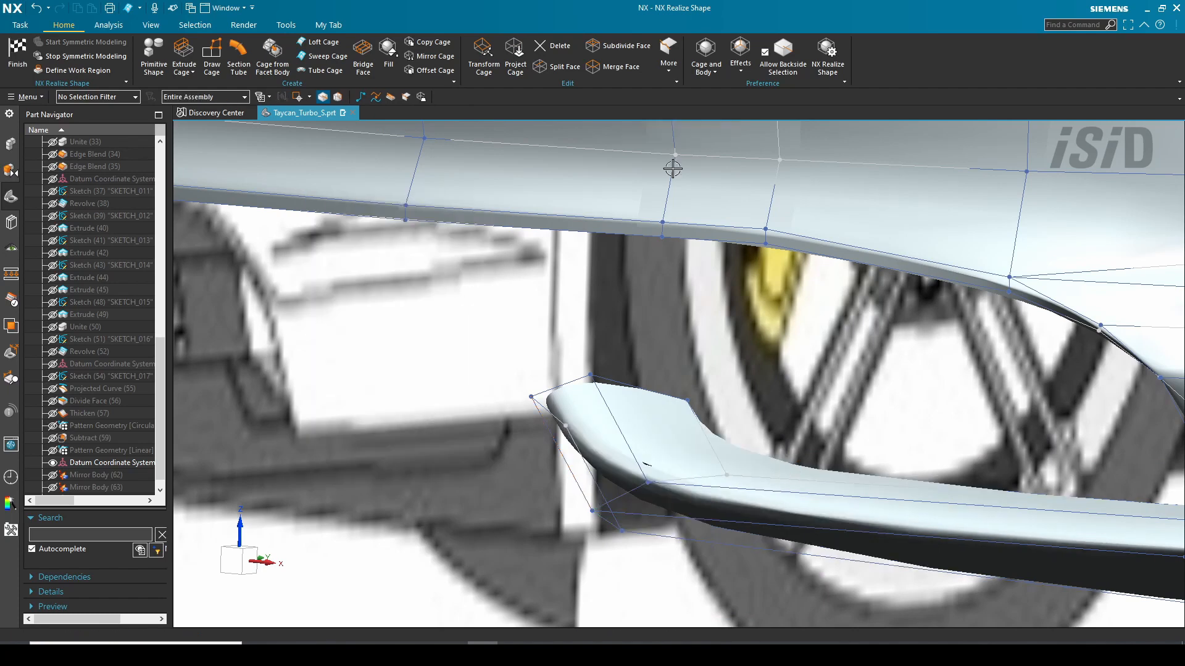
# Step: Delete the cage constraint at the swept bend and shift its outer cage edges toward the car's centre in the front view
pyautogui.click(668, 57)
pyautogui.click(688, 139)
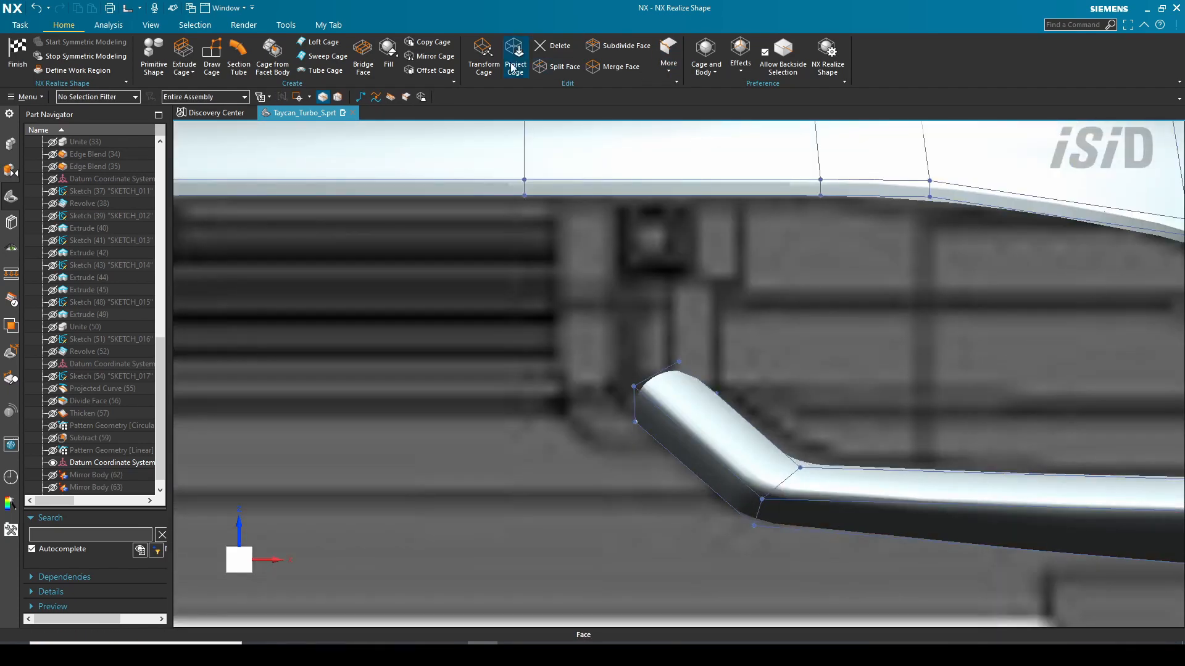
pyautogui.click(485, 58)
pyautogui.moveTo(667, 325); pyautogui.dragTo(839, 469)
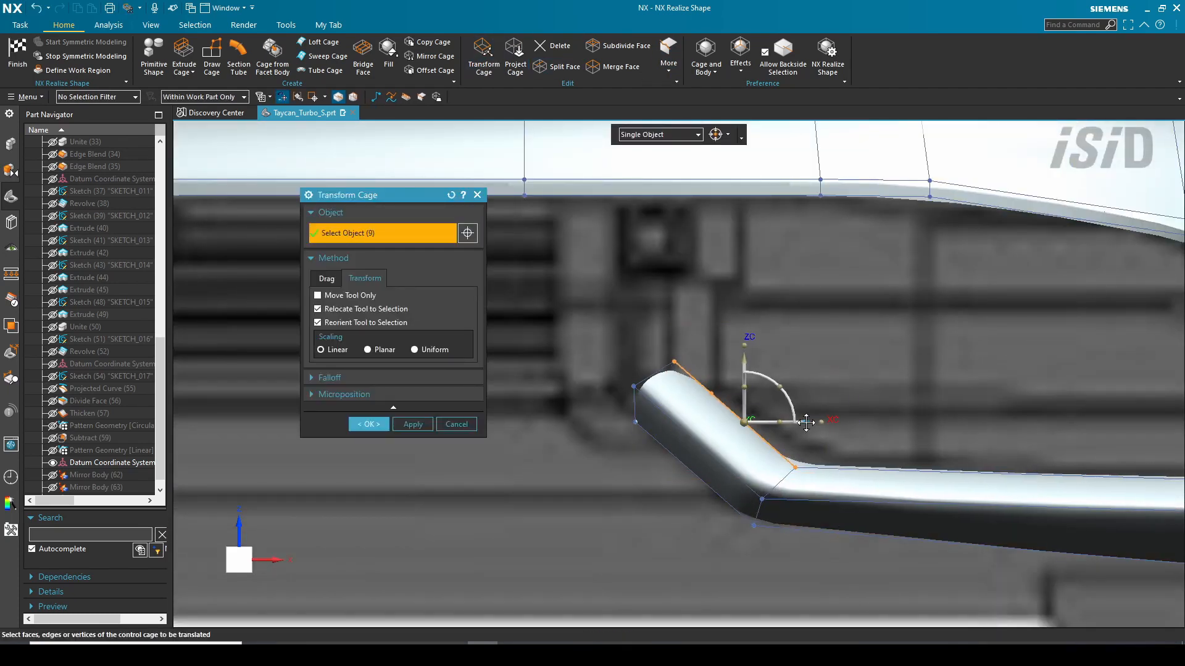
# Step: Extrude the bend's three end edges 126 mm up to the nose and set the weight of the bend's cage edges to 100%
pyautogui.click(184, 53)
pyautogui.moveTo(727, 374); pyautogui.dragTo(693, 198)
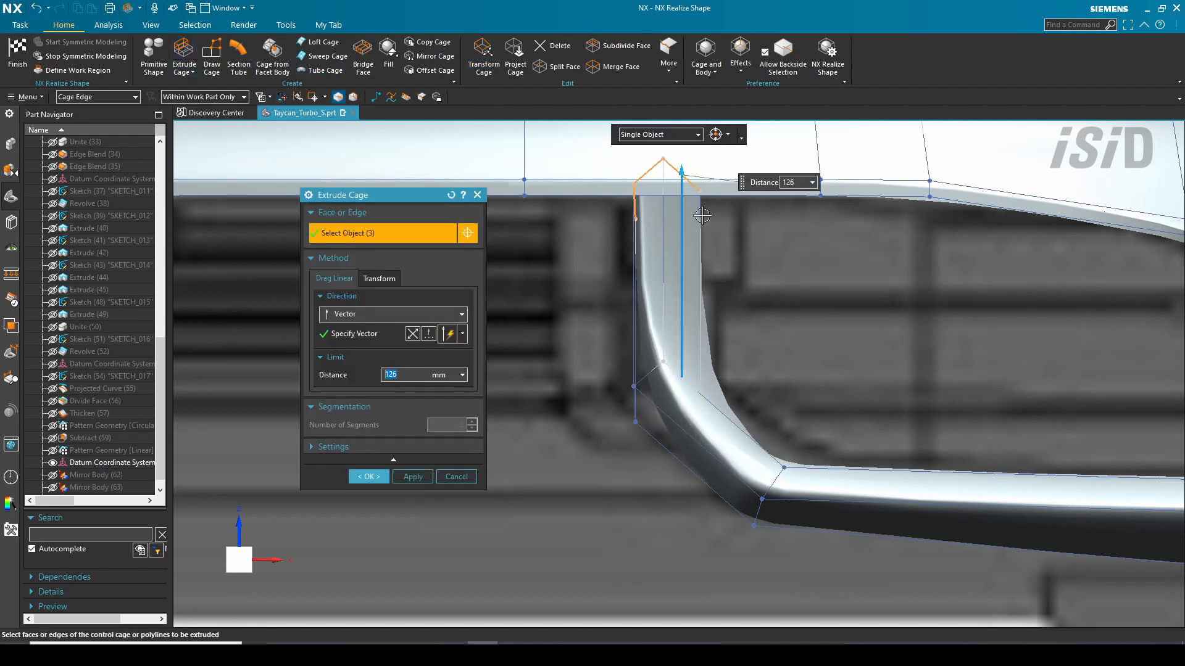
pyautogui.click(369, 477)
pyautogui.click(668, 61)
pyautogui.click(685, 164)
pyautogui.moveTo(608, 339); pyautogui.dragTo(742, 440)
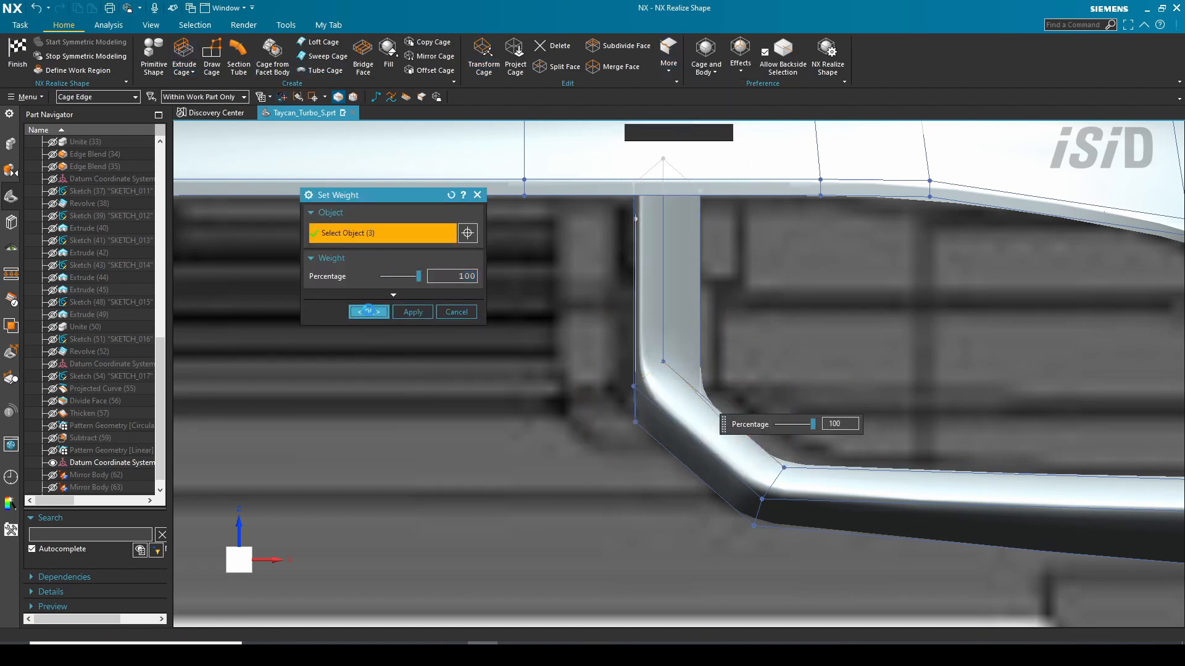
# Step: Hide the raster images and examine the bumper, intake frame and fender surfaces from several angles
pyautogui.scroll(-10, 660, 425)
pyautogui.moveTo(660, 425); pyautogui.dragTo(710, 432, button='middle')
pyautogui.scroll(10, 854, 494)
pyautogui.moveTo(854, 494); pyautogui.dragTo(926, 453, button='middle')
pyautogui.scroll(-6, 925, 453)
pyautogui.moveTo(821, 426); pyautogui.dragTo(709, 370, button='middle')
pyautogui.scroll(-3, 710, 371)
pyautogui.hotkey('ctrl', 'w')
pyautogui.click(481, 338)
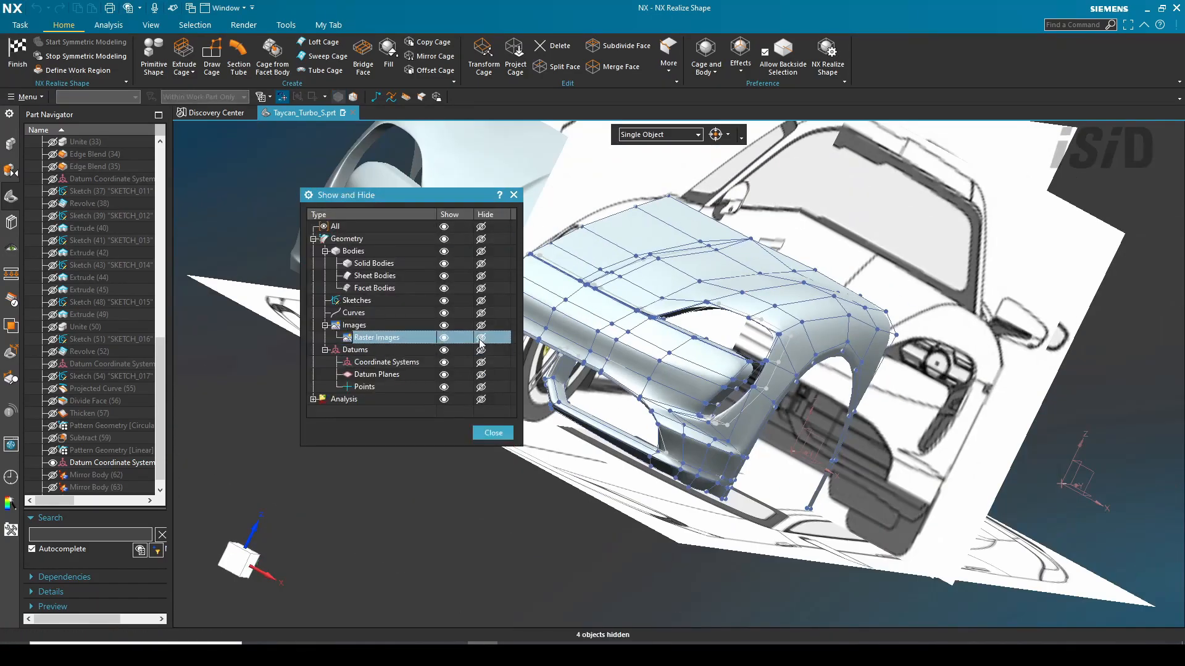
pyautogui.click(493, 433)
pyautogui.scroll(4, 656, 397)
pyautogui.moveTo(656, 397); pyautogui.dragTo(614, 367, button='middle')
pyautogui.moveTo(651, 405); pyautogui.dragTo(729, 411, button='middle')
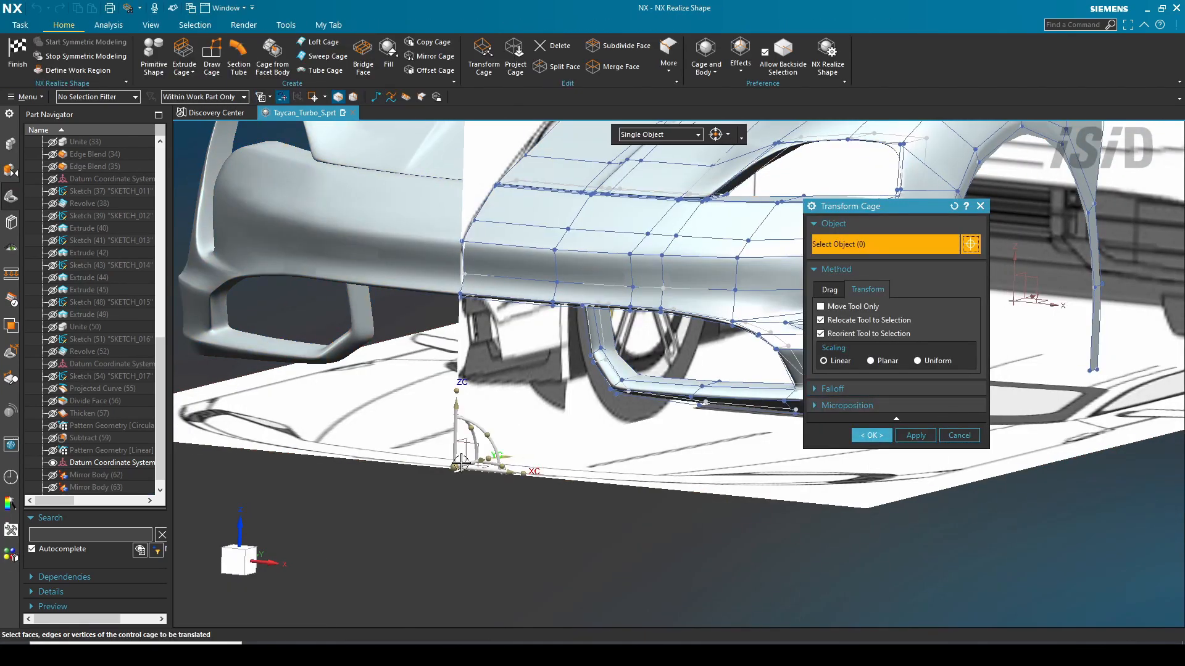
pyautogui.moveTo(444, 407); pyautogui.dragTo(396, 417, button='middle')
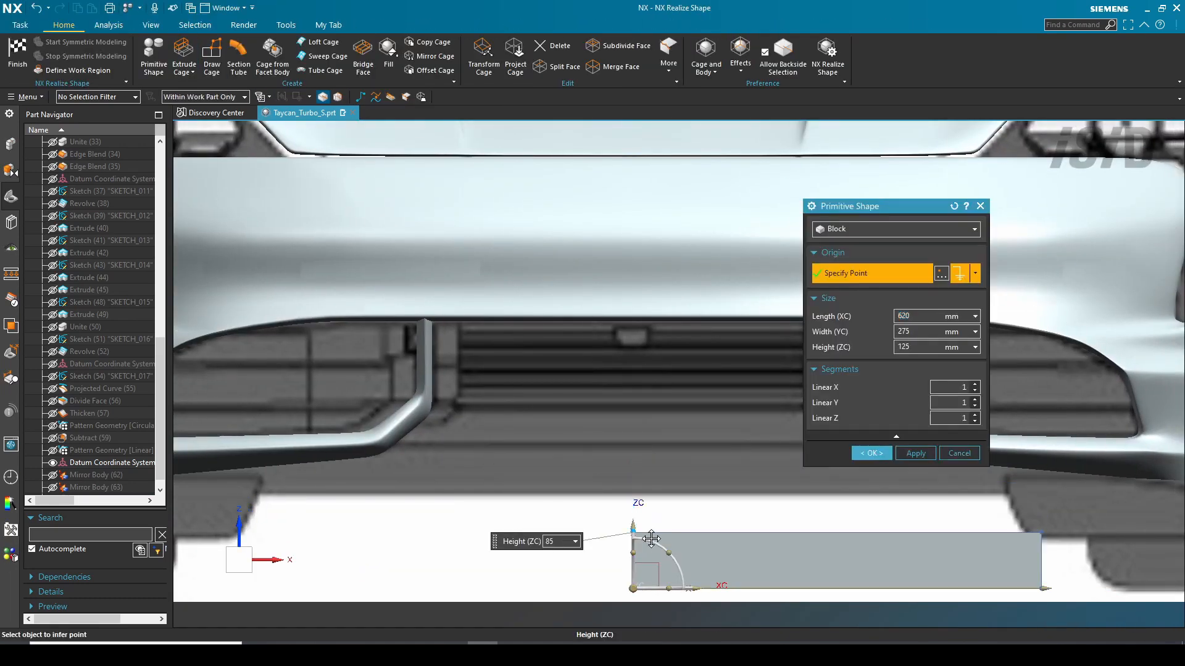
# Step: Create a 375 × 210 × 40 mm block cage at the car's centre below the intake and set the weight of its edges
pyautogui.moveTo(651, 539); pyautogui.dragTo(651, 568)
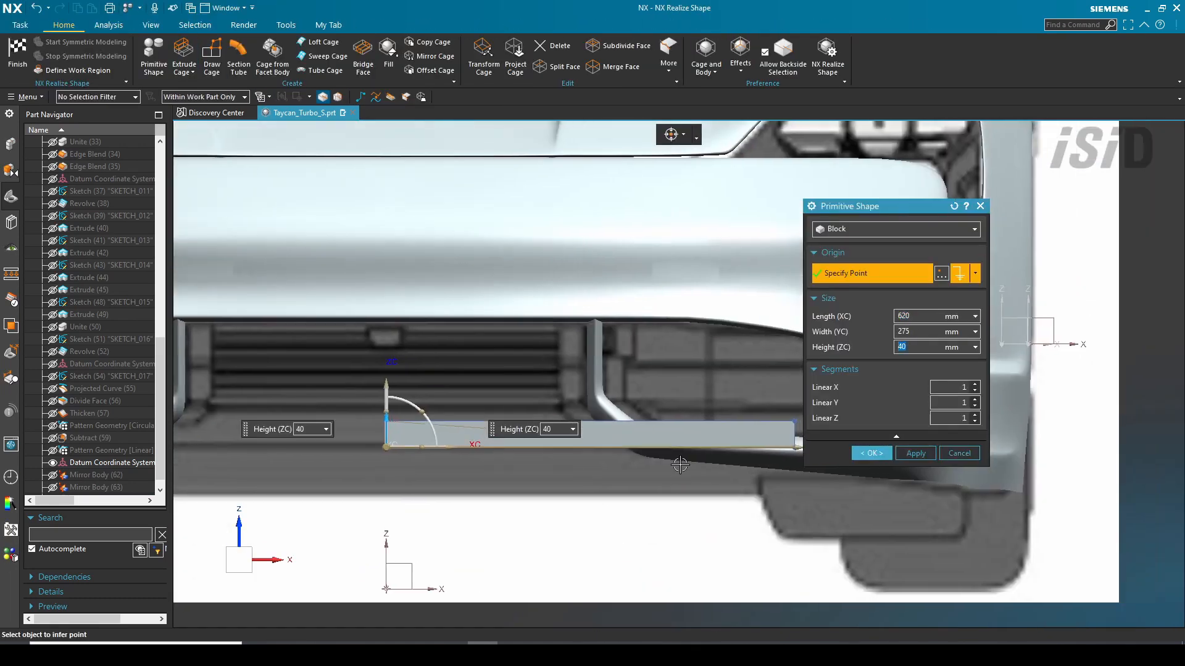
pyautogui.moveTo(625, 456); pyautogui.dragTo(635, 457)
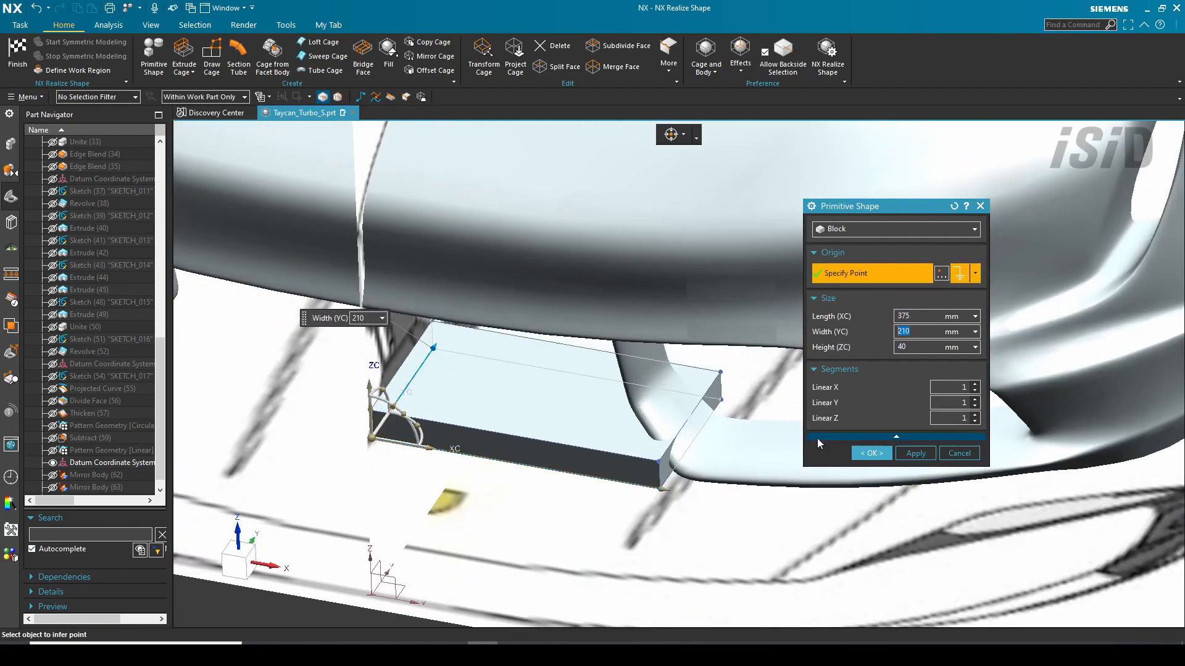
pyautogui.click(869, 452)
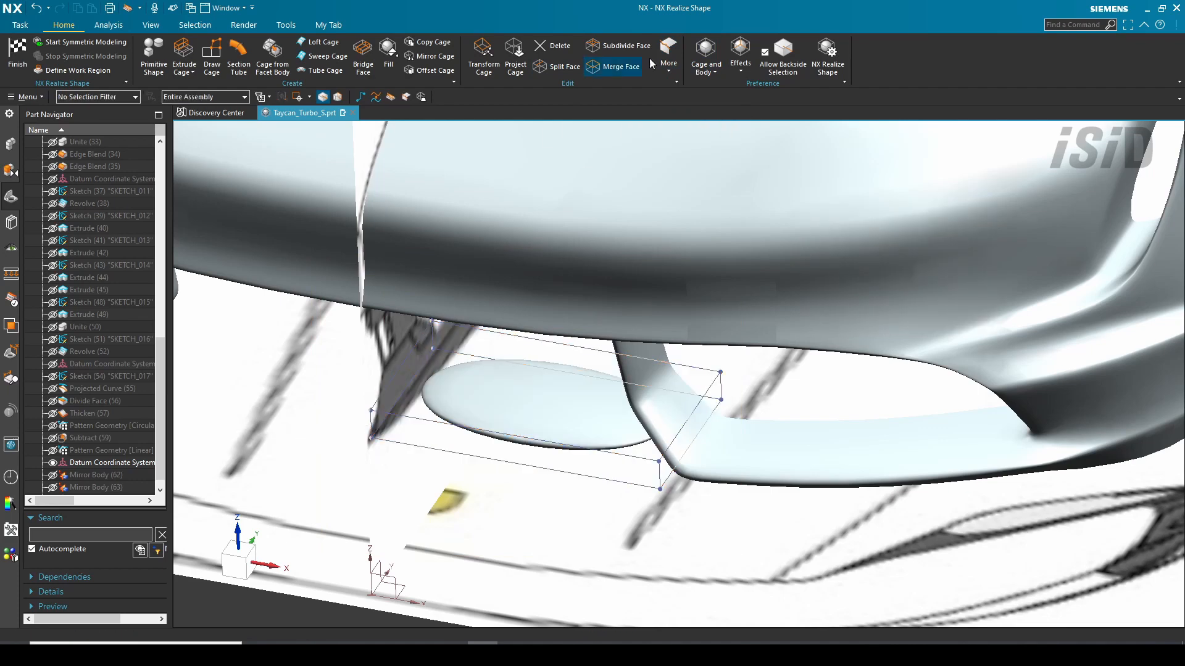
pyautogui.click(699, 186)
pyautogui.click(867, 319)
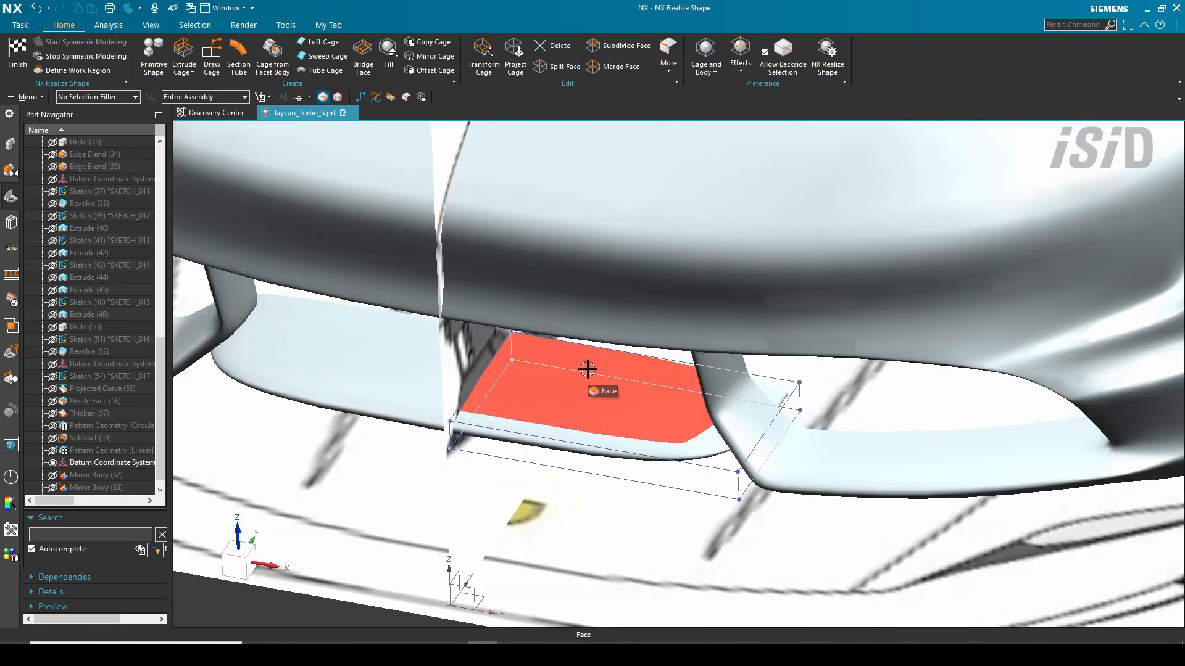
# Step: Split the block midway along its length and align its outer end edges with the intake frame in the front view
pyautogui.click(551, 67)
pyautogui.middleClick(674, 466)
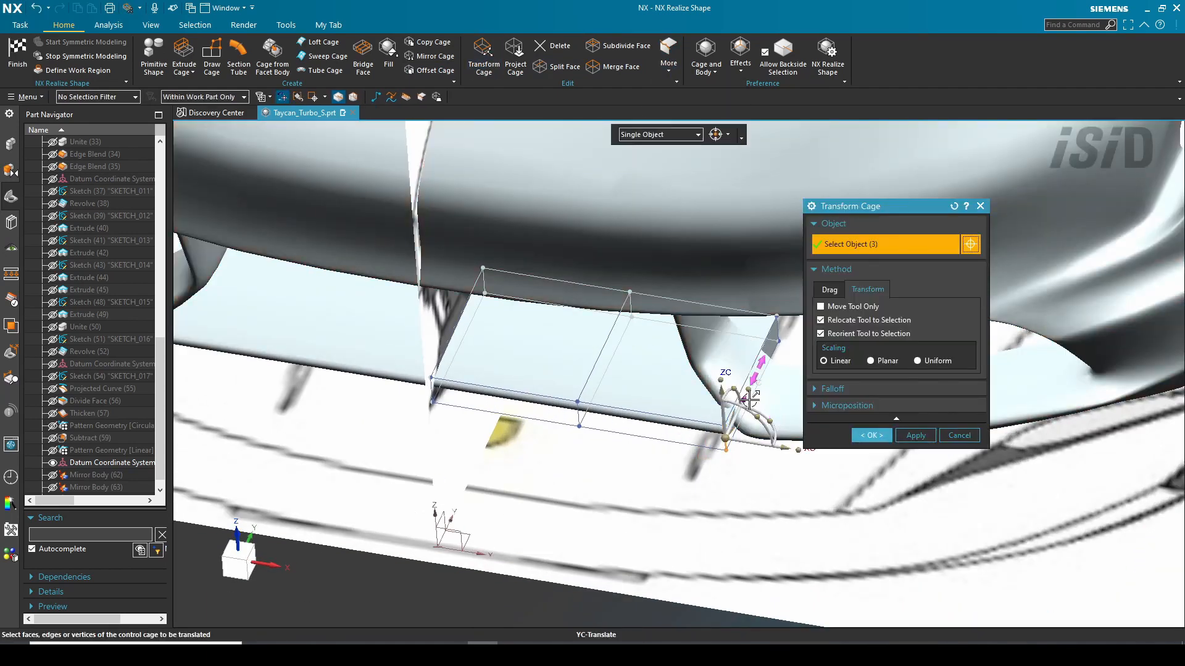
pyautogui.scroll(-3, 645, 384)
pyautogui.moveTo(645, 383); pyautogui.dragTo(662, 350, button='middle')
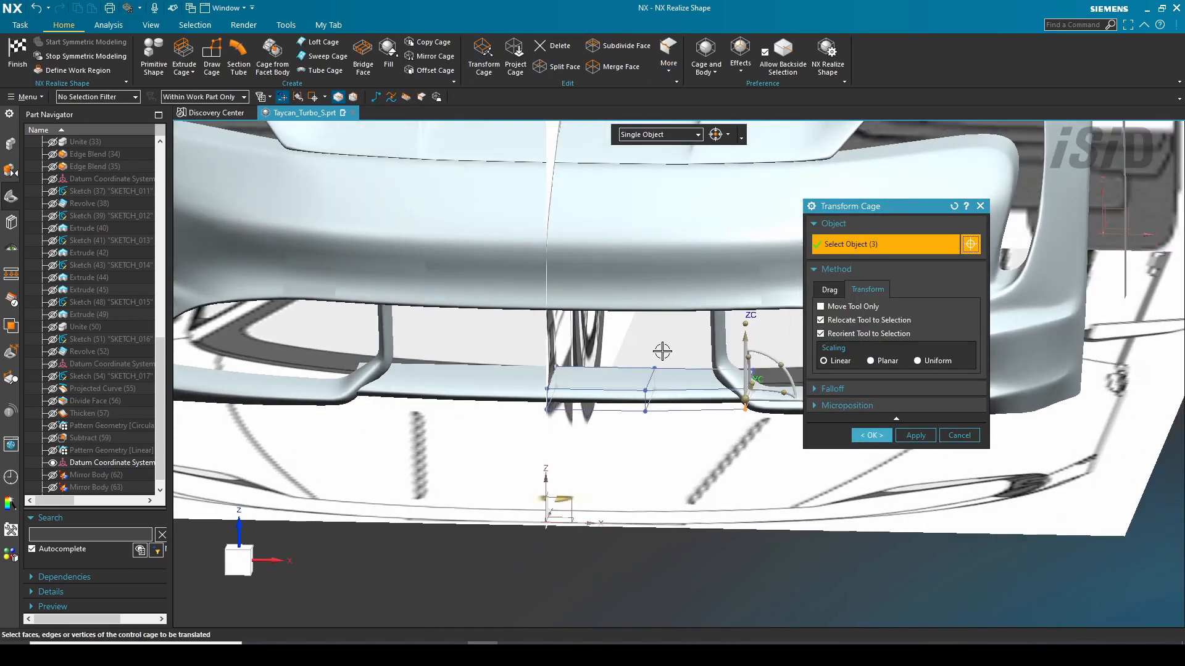
pyautogui.press('F8')
pyautogui.scroll(4, 661, 511)
pyautogui.middleClick(661, 511)
# Step: Check the lower lip in the Taycan 10.jpg photo, and split the block's outer rear face with one uniform split
pyautogui.hotkey('alt', 'Tab')
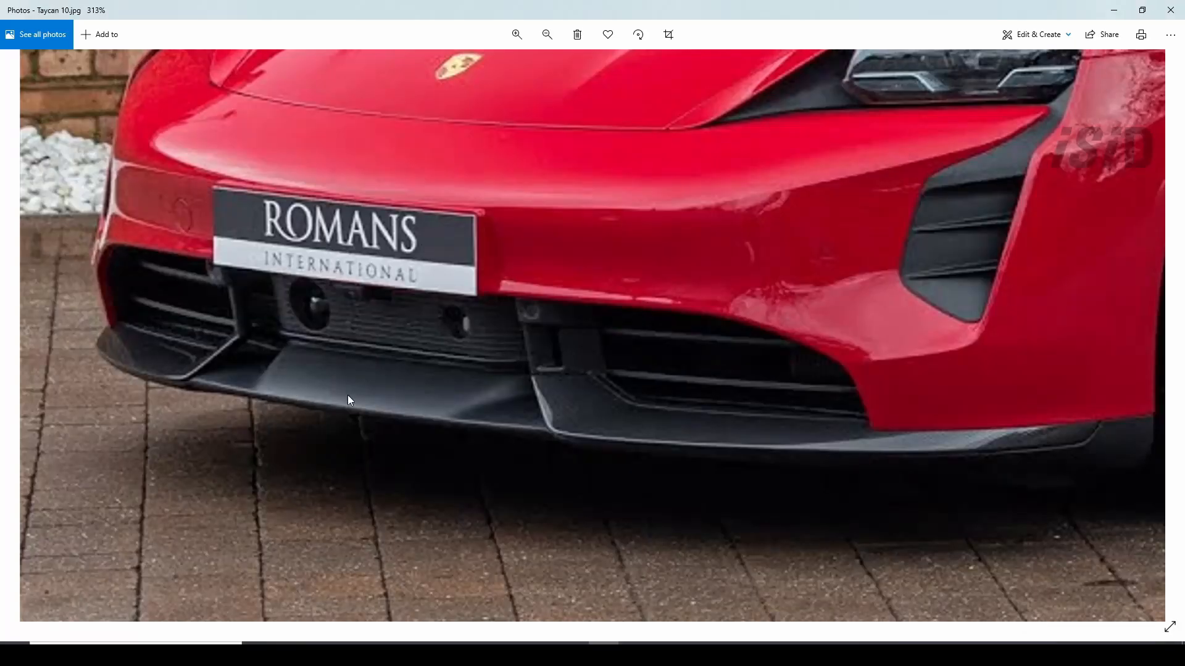
pyautogui.hotkey('alt', 'Tab')
pyautogui.moveTo(669, 447); pyautogui.dragTo(648, 472, button='middle')
pyautogui.scroll(4, 859, 392)
pyautogui.keyDown('shift'); pyautogui.moveTo(859, 391); pyautogui.dragTo(734, 396, button='middle'); pyautogui.keyUp('shift')
pyautogui.moveTo(735, 396); pyautogui.dragTo(683, 455, button='middle')
pyautogui.scroll(1, 684, 456)
pyautogui.click(557, 67)
pyautogui.keyDown('shift'); pyautogui.moveTo(1048, 432); pyautogui.dragTo(778, 417, button='middle'); pyautogui.keyUp('shift')
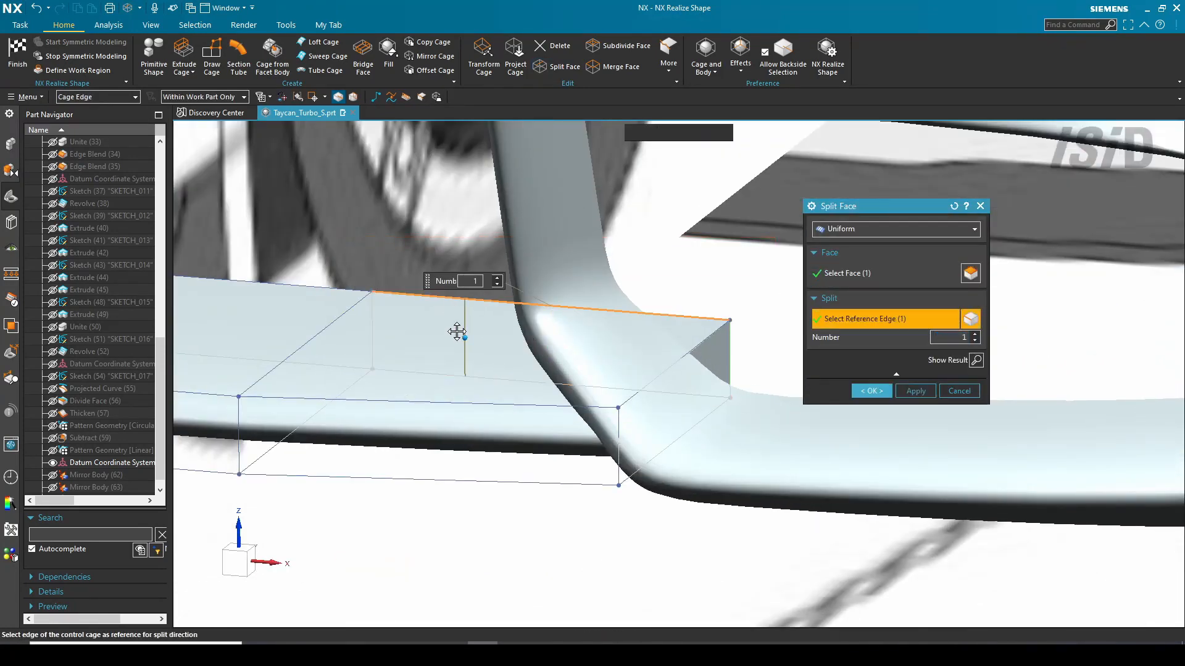
pyautogui.click(870, 390)
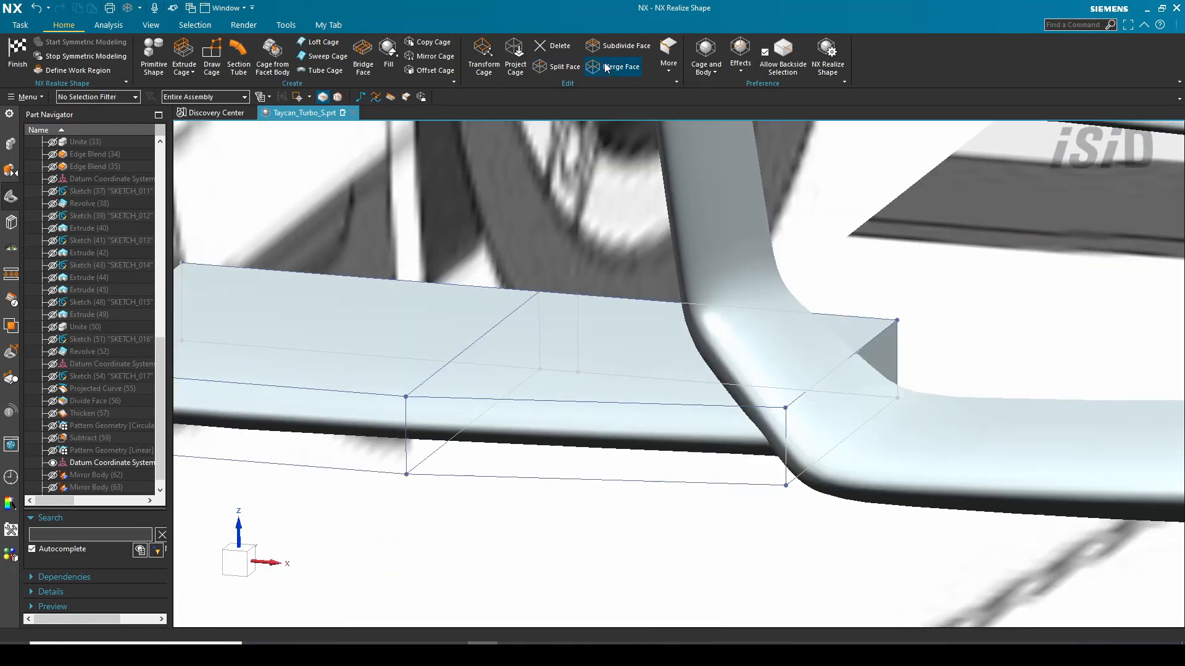
# Step: Split the block's upper and lower faces along a polyline from the new rear split to the middle front edge
pyautogui.click(894, 229)
pyautogui.click(851, 262)
pyautogui.click(400, 401)
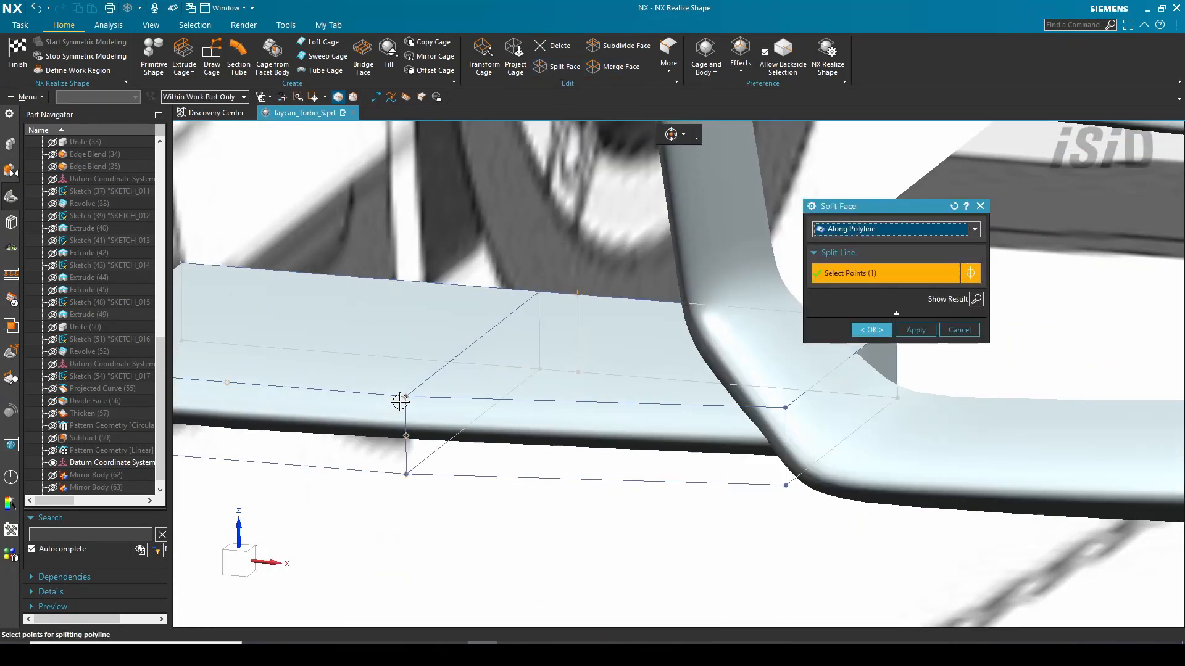
pyautogui.click(866, 330)
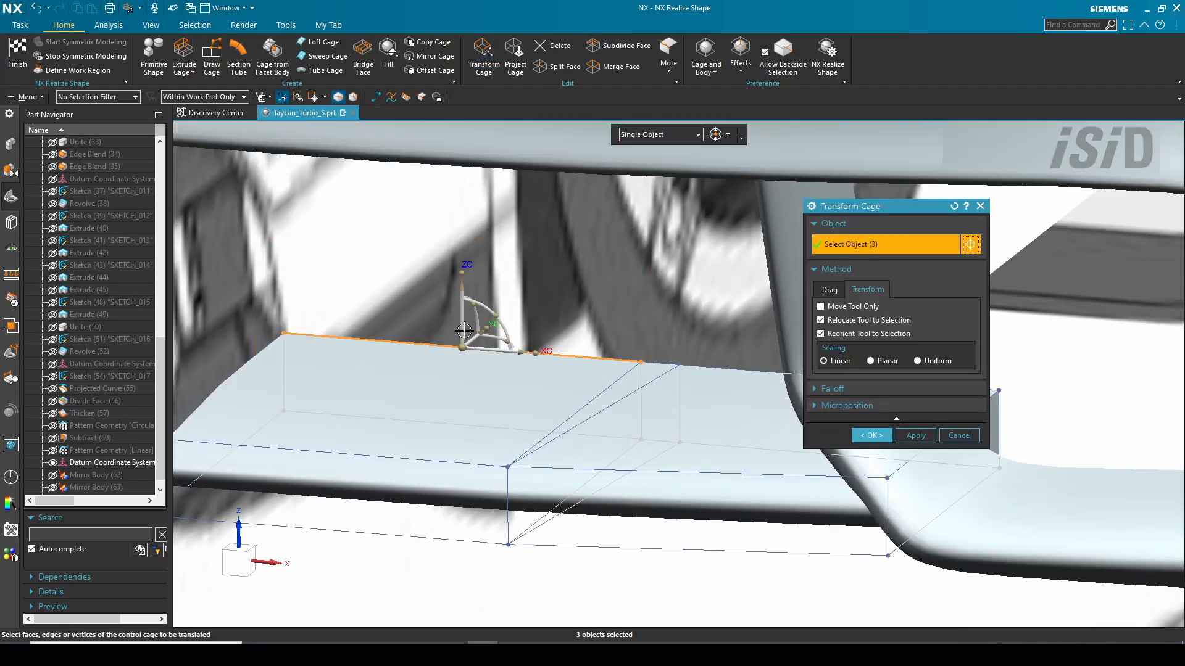
# Step: Raise the inner rear edge of the centre lip block and set the weight of its cage edges to 100%
pyautogui.click(871, 436)
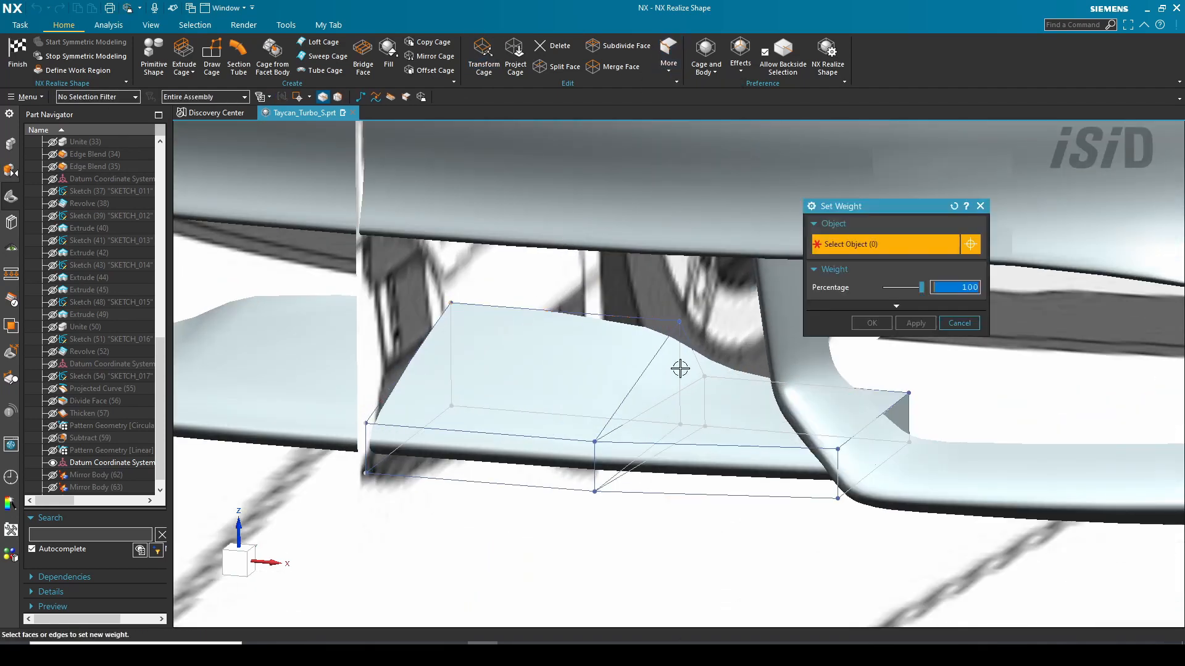
pyautogui.click(525, 429)
pyautogui.scroll(-2, 656, 401)
pyautogui.moveTo(656, 402); pyautogui.dragTo(750, 400, button='middle')
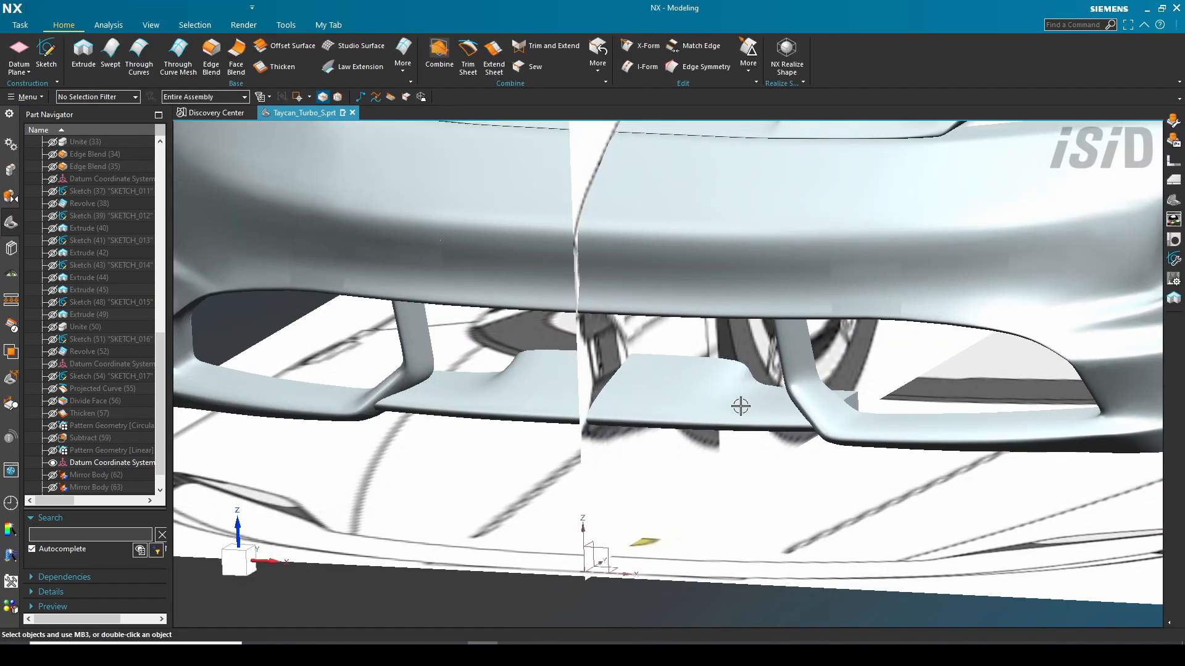
# Step: Reopen the centre lip's subdivision body for parameter editing
pyautogui.moveTo(740, 405); pyautogui.dragTo(698, 425, button='middle')
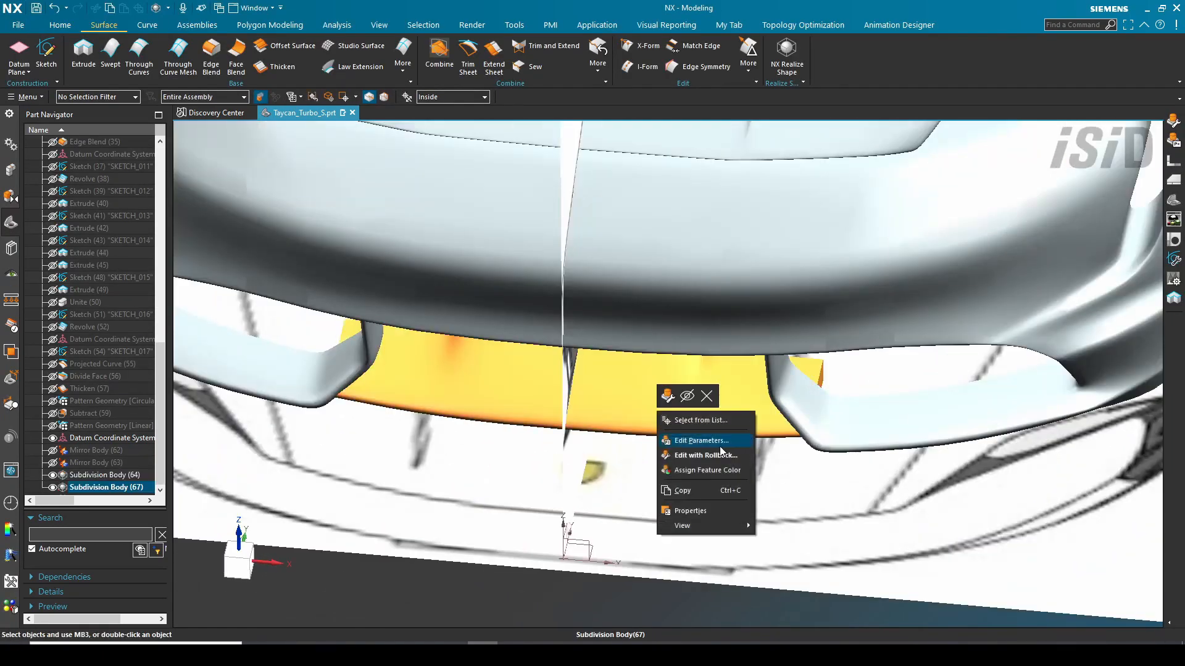
pyautogui.click(704, 443)
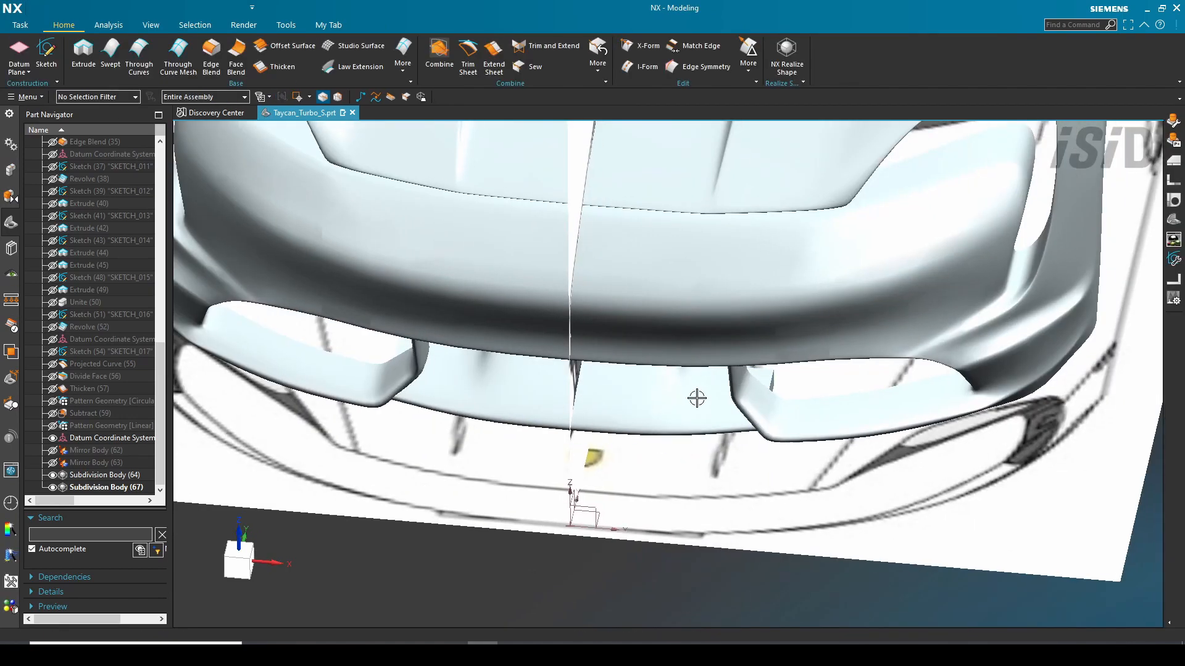
pyautogui.moveTo(696, 396); pyautogui.dragTo(635, 471, button='middle')
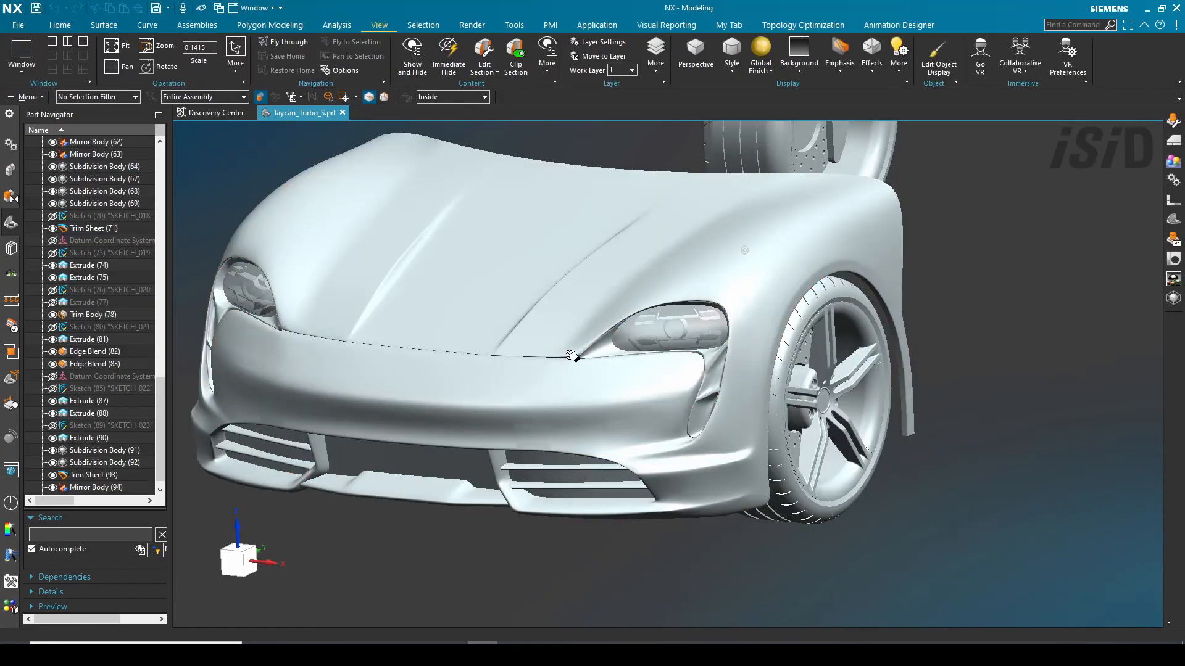
pyautogui.moveTo(572, 356); pyautogui.dragTo(585, 433, button='middle')
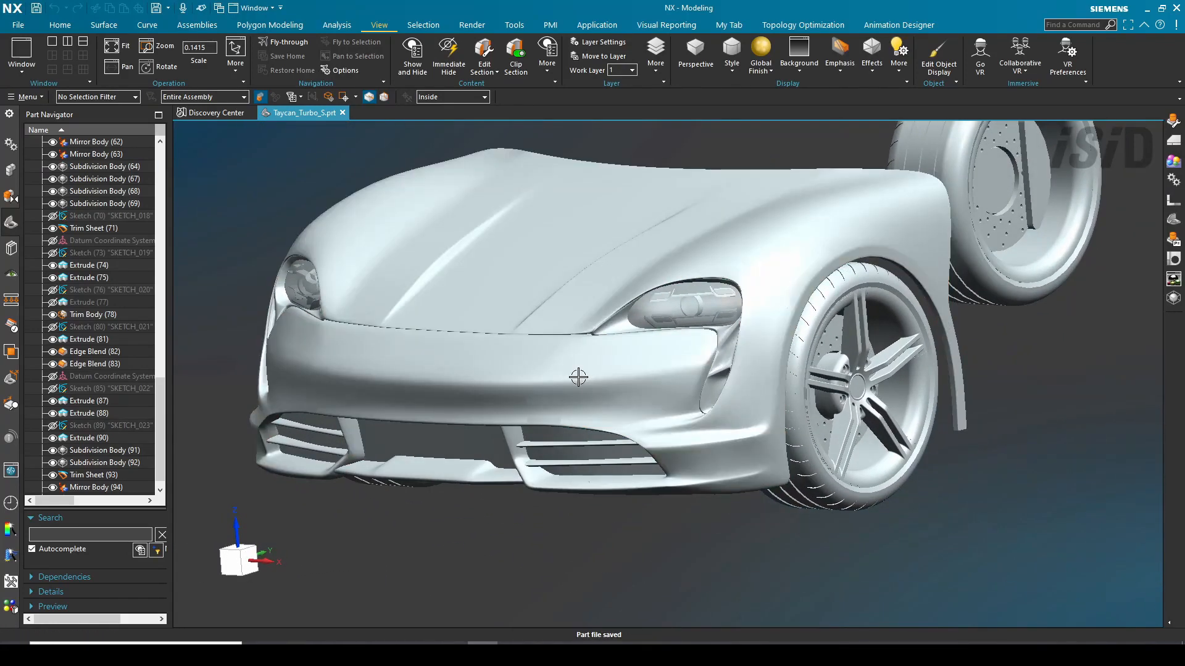
pyautogui.keyDown('shift'); pyautogui.moveTo(591, 385); pyautogui.dragTo(627, 431, button='middle'); pyautogui.keyUp('shift')
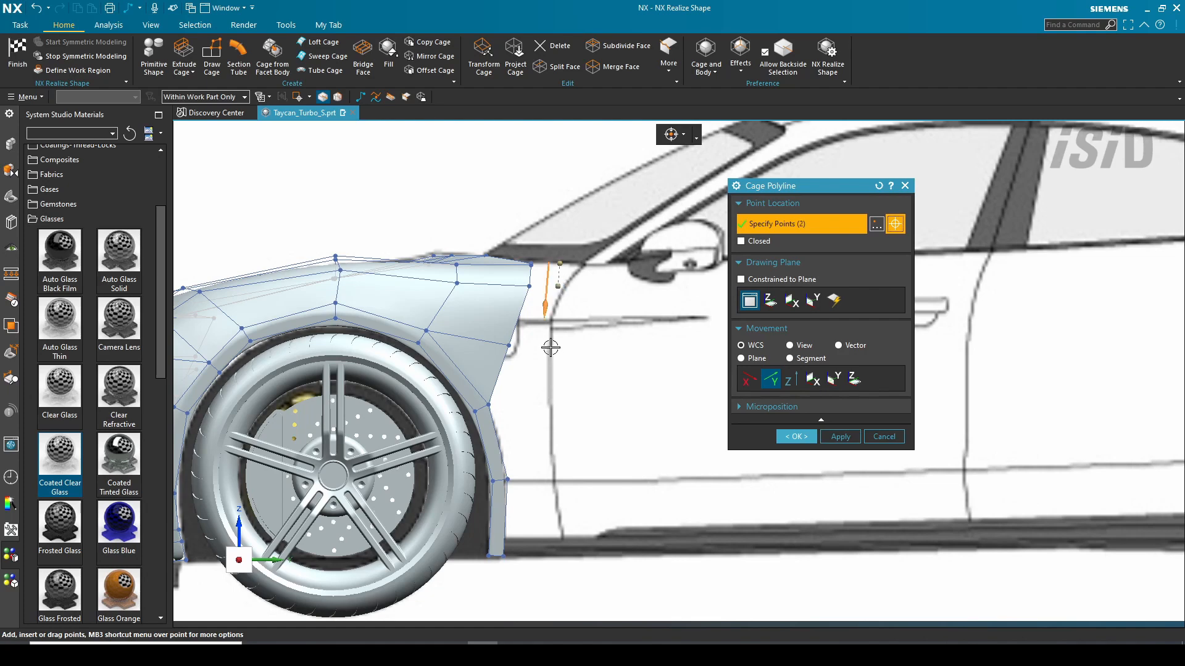
# Step: Draw a cage polyline down the door's front edge in the side view and position it against the top view image
pyautogui.click(553, 482)
pyautogui.scroll(5, 547, 534)
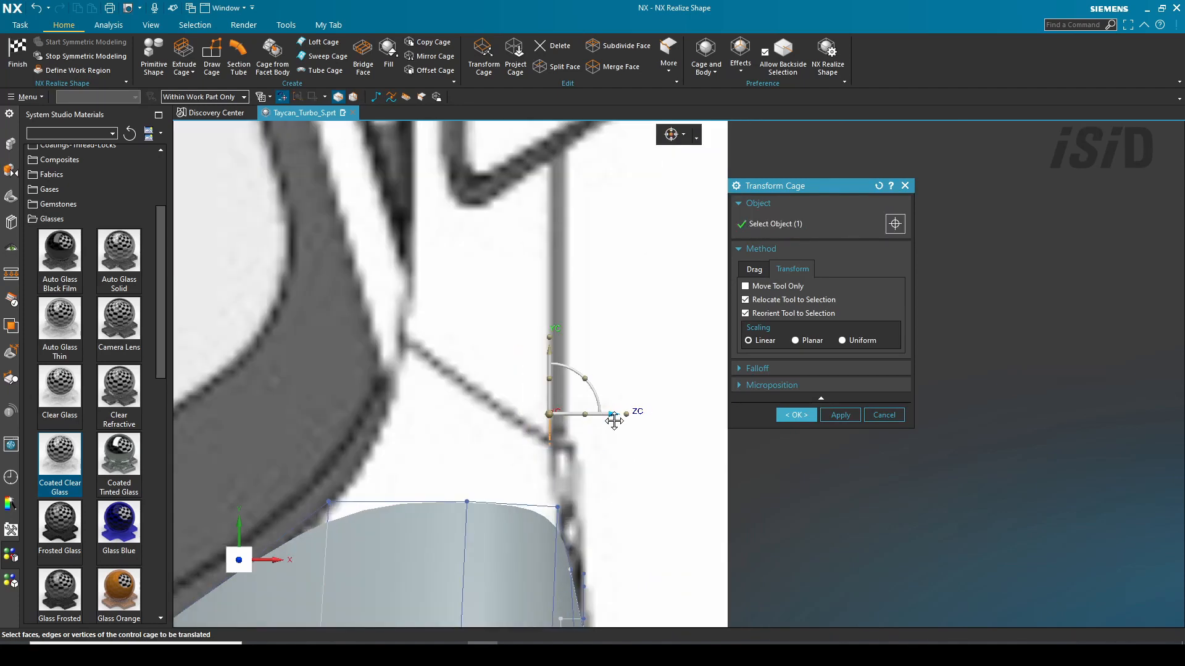
pyautogui.scroll(2, 614, 421)
pyautogui.middleClick(780, 418)
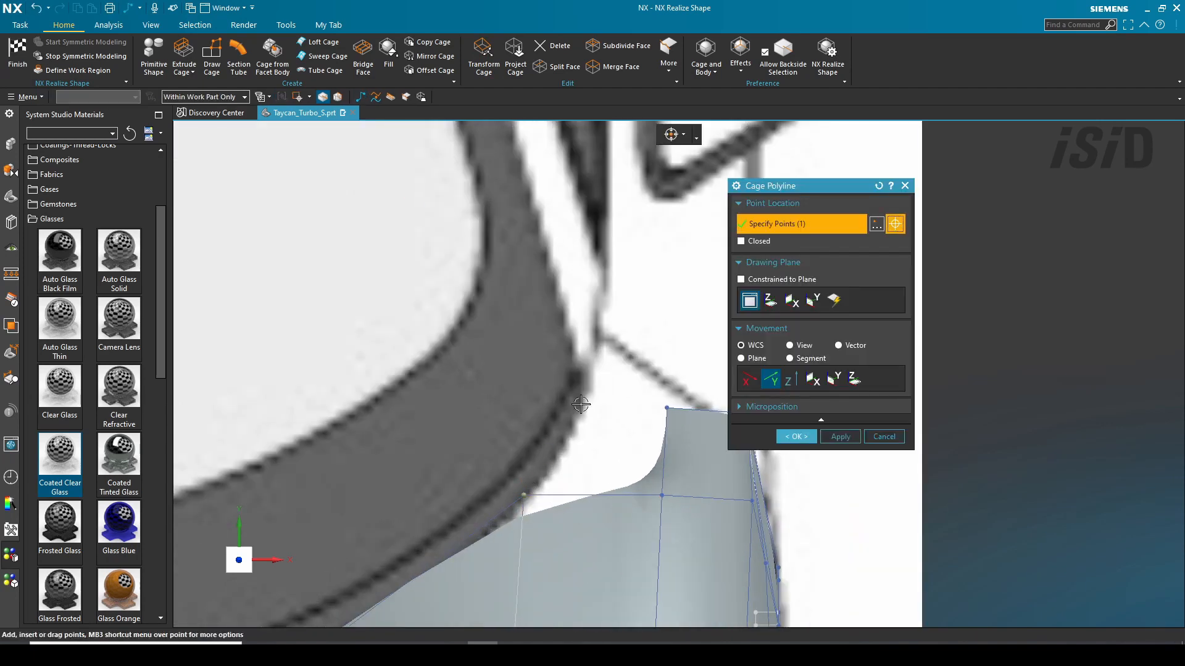
# Step: Finish a cage polyline at the windshield's lower corner in the top view and sweep the fender's inner rear edge along it
pyautogui.click(796, 436)
pyautogui.click(325, 56)
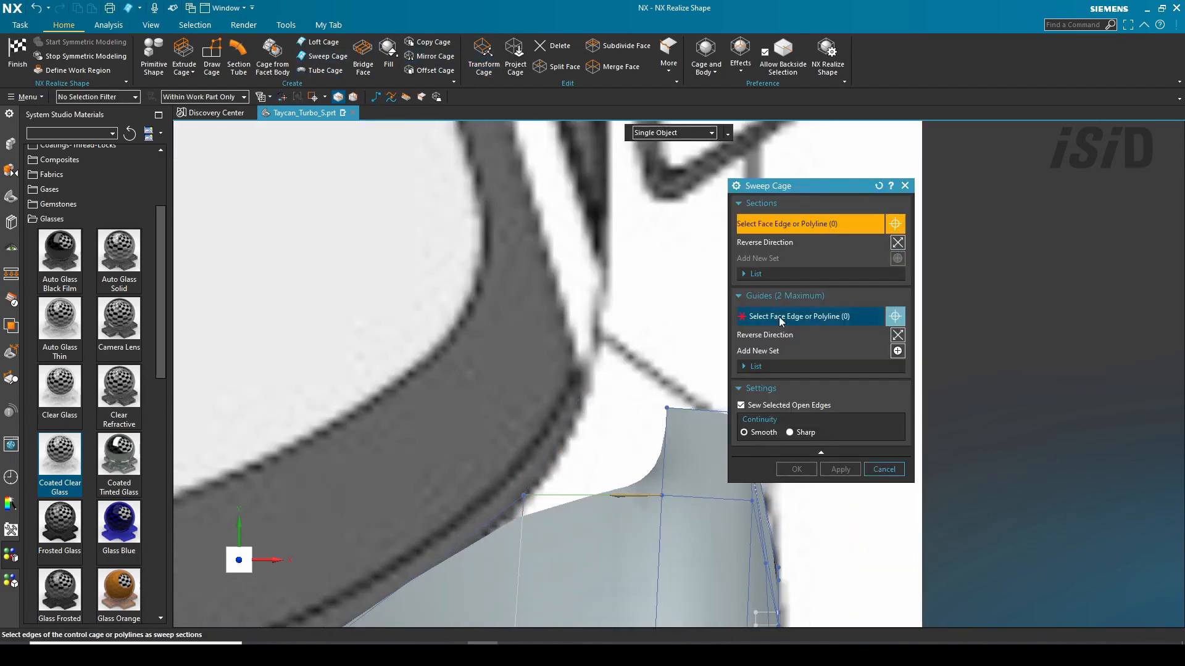
pyautogui.click(801, 470)
# Step: Split the lower fender faces behind the front wheel along a polyline and adjust the bottom cage rows in the side view
pyautogui.scroll(-3, 705, 455)
pyautogui.moveTo(705, 455); pyautogui.dragTo(666, 488, button='middle')
pyautogui.scroll(-4, 668, 501)
pyautogui.moveTo(668, 501); pyautogui.dragTo(618, 487, button='middle')
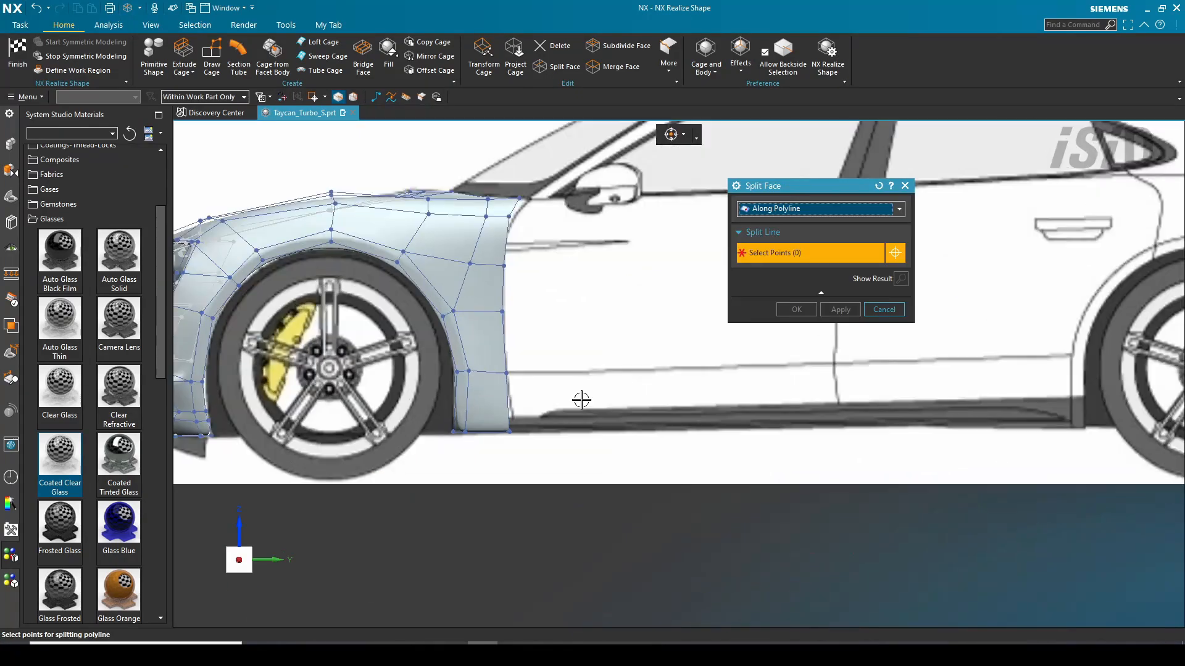
pyautogui.scroll(3, 582, 402)
pyautogui.moveTo(617, 501); pyautogui.dragTo(428, 335)
pyautogui.scroll(1, 483, 363)
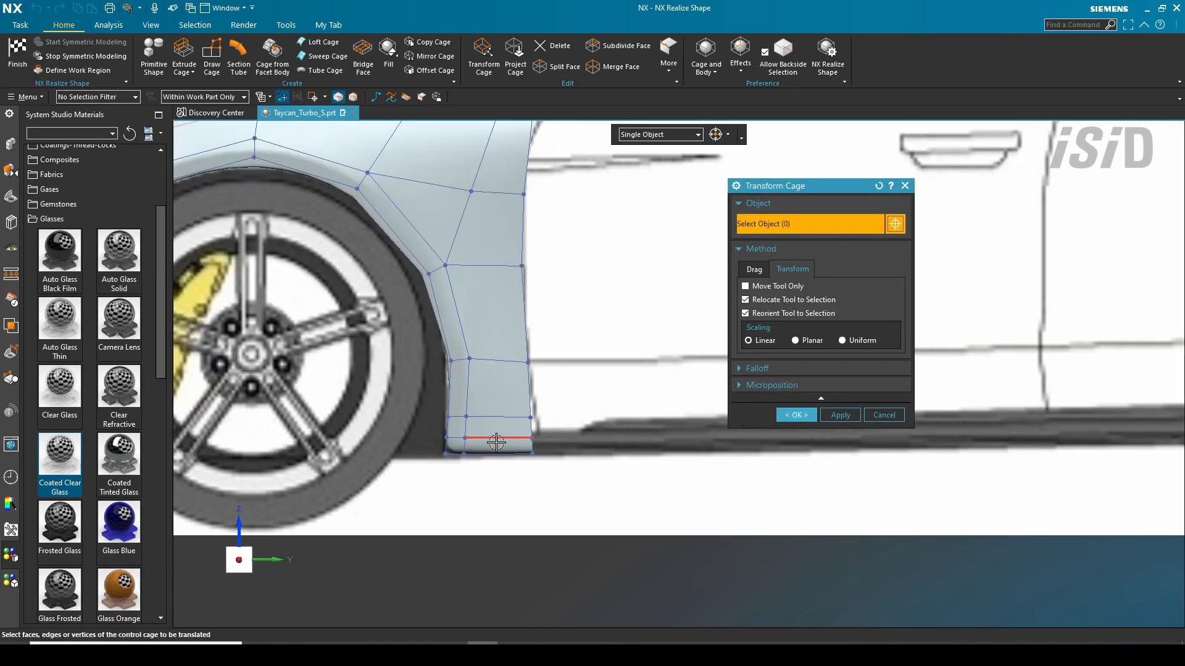
# Step: Extrude the fender's lower rear edges about 1885 mm toward the rear wheel to form the side sill
pyautogui.scroll(-3, 395, 488)
pyautogui.scroll(4, 391, 491)
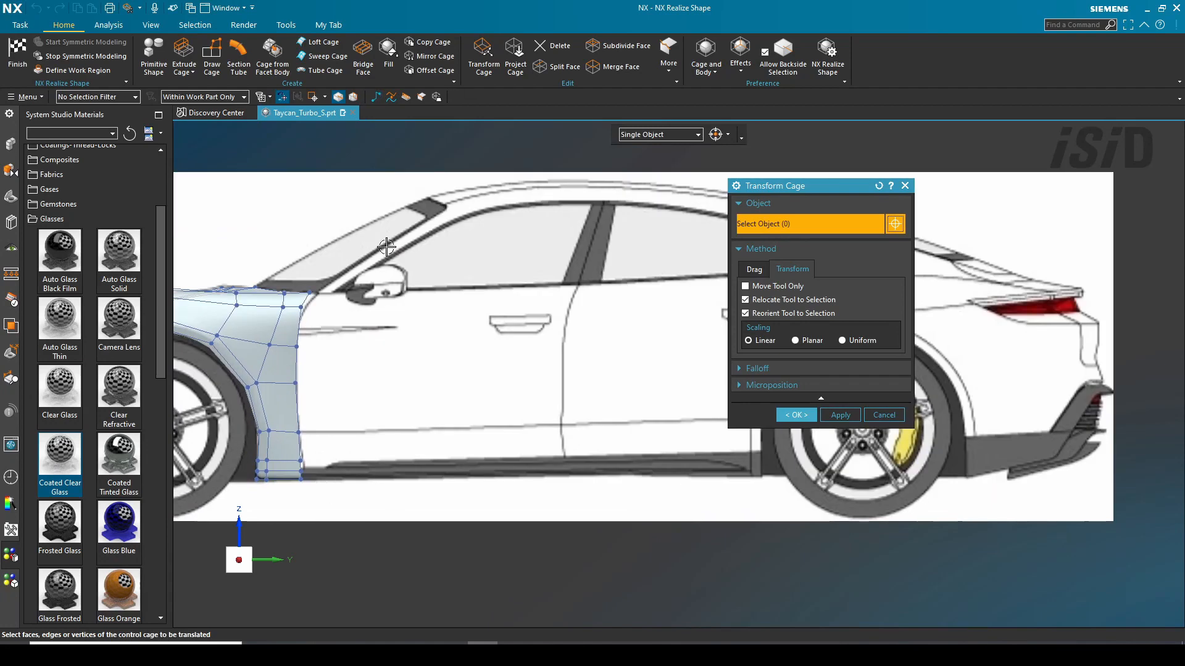
pyautogui.scroll(3, 320, 493)
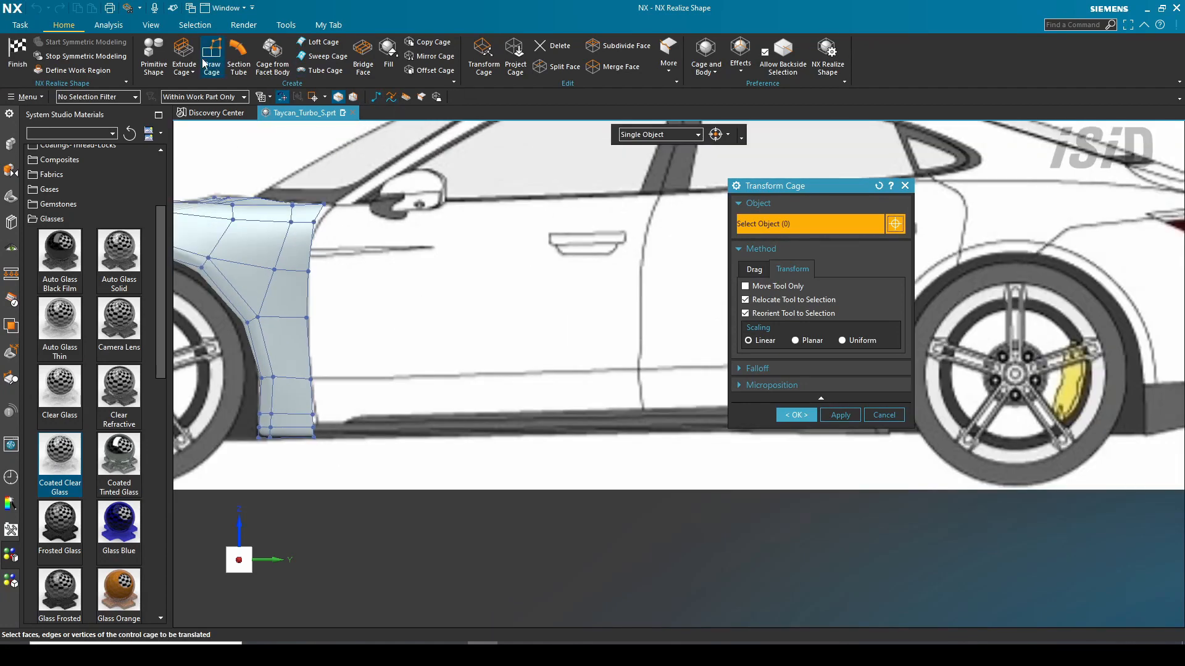
pyautogui.click(183, 62)
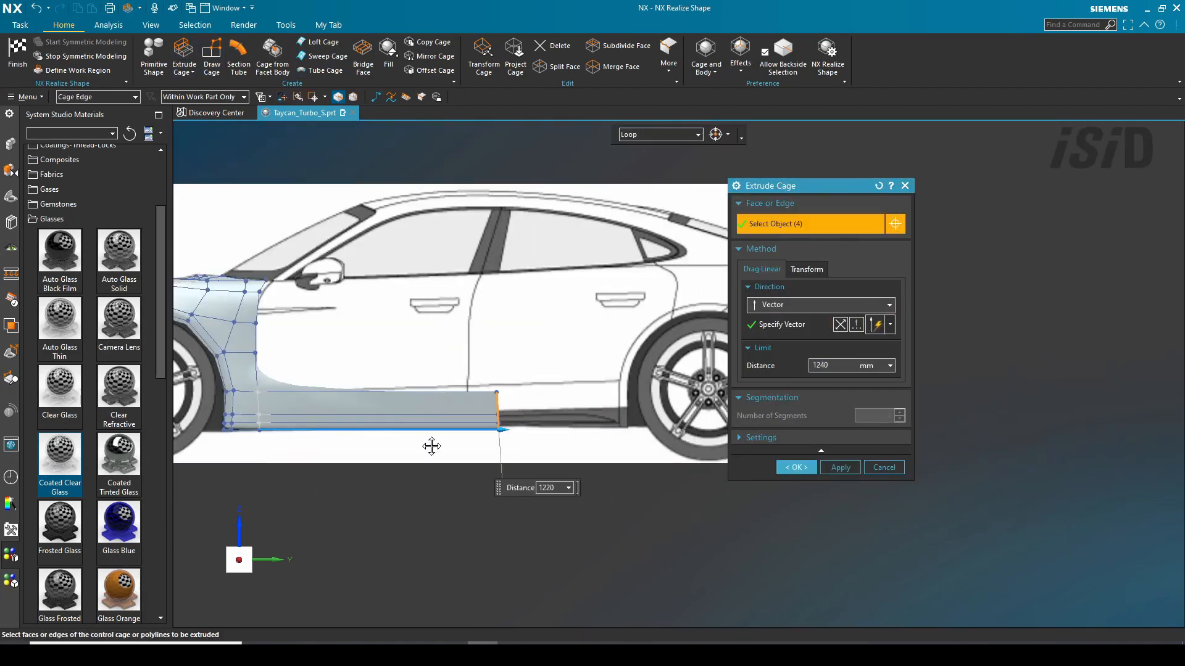
pyautogui.scroll(6, 628, 437)
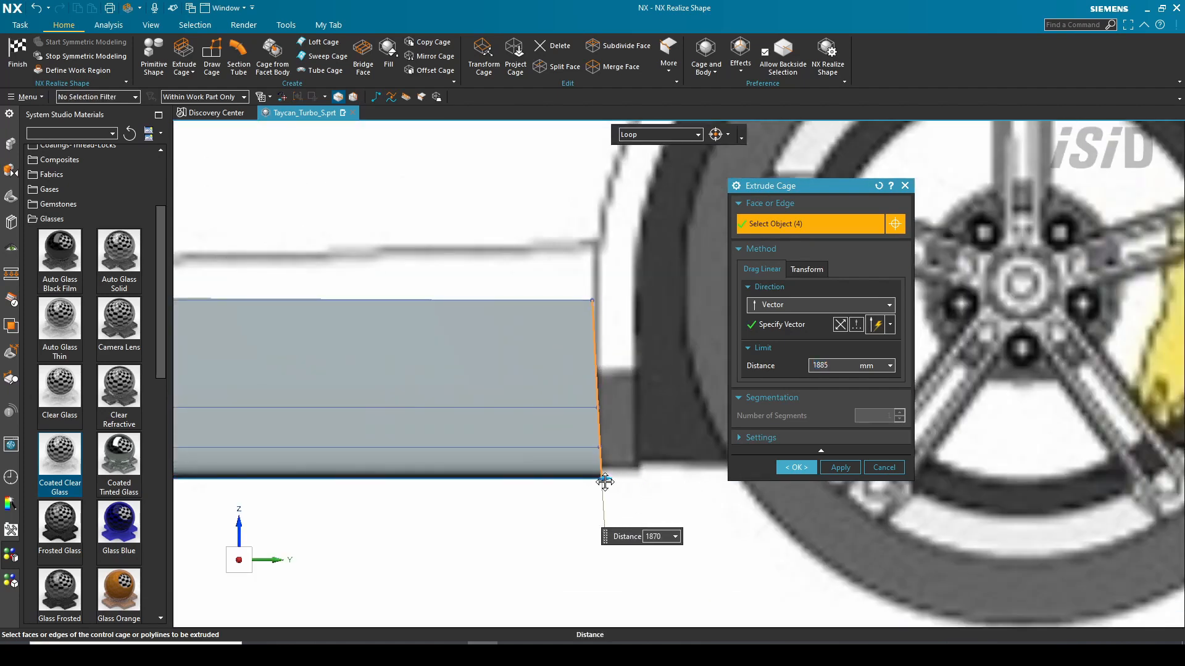
# Step: Align the sill's rear end edges with the side image and raise their upper corner to the door's lower body line
pyautogui.click(491, 56)
pyautogui.moveTo(602, 360); pyautogui.dragTo(601, 350)
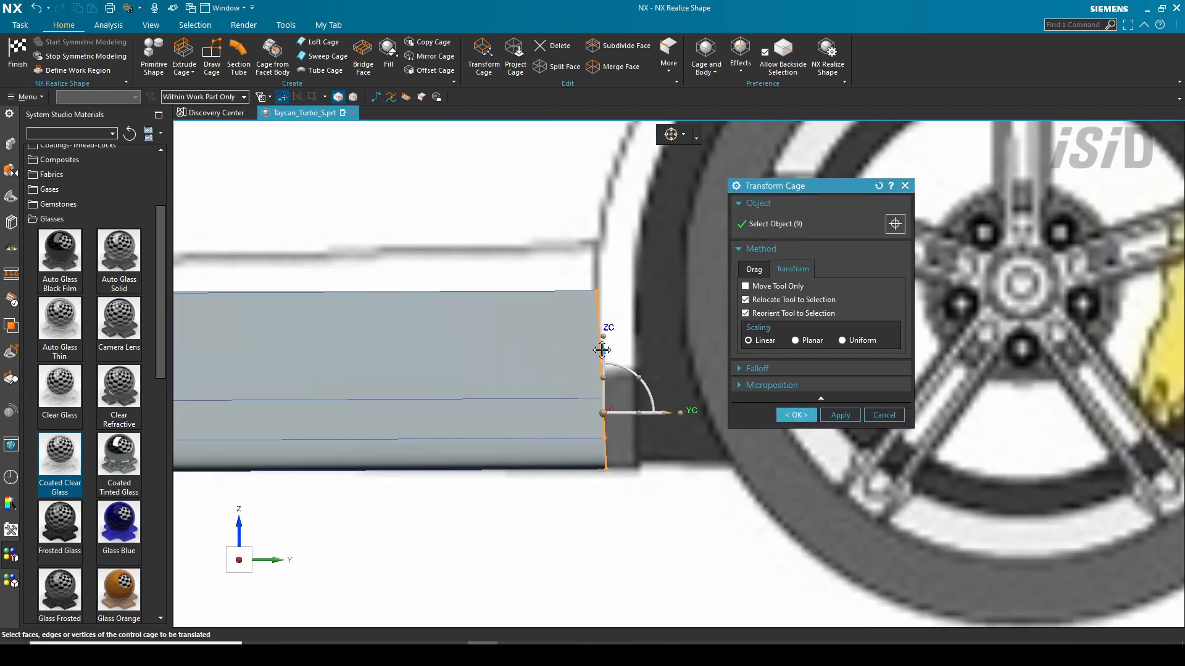
pyautogui.moveTo(597, 229); pyautogui.dragTo(597, 183)
pyautogui.scroll(-7, 603, 370)
pyautogui.keyDown('shift'); pyautogui.moveTo(665, 389); pyautogui.dragTo(593, 389, button='middle'); pyautogui.keyUp('shift')
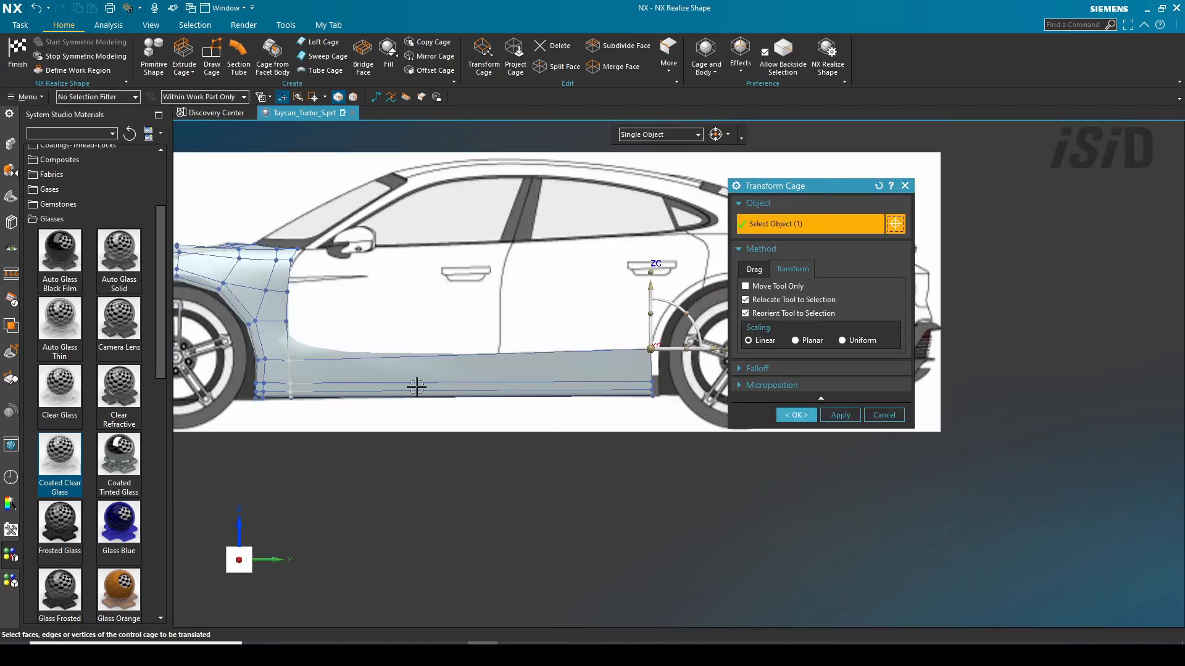
pyautogui.click(796, 416)
# Step: Move the sill's middle lengthwise cage edges inward to form the side skirt's recess, checking the Taycan 1.jpg photo
pyautogui.moveTo(675, 396); pyautogui.dragTo(741, 529, button='middle')
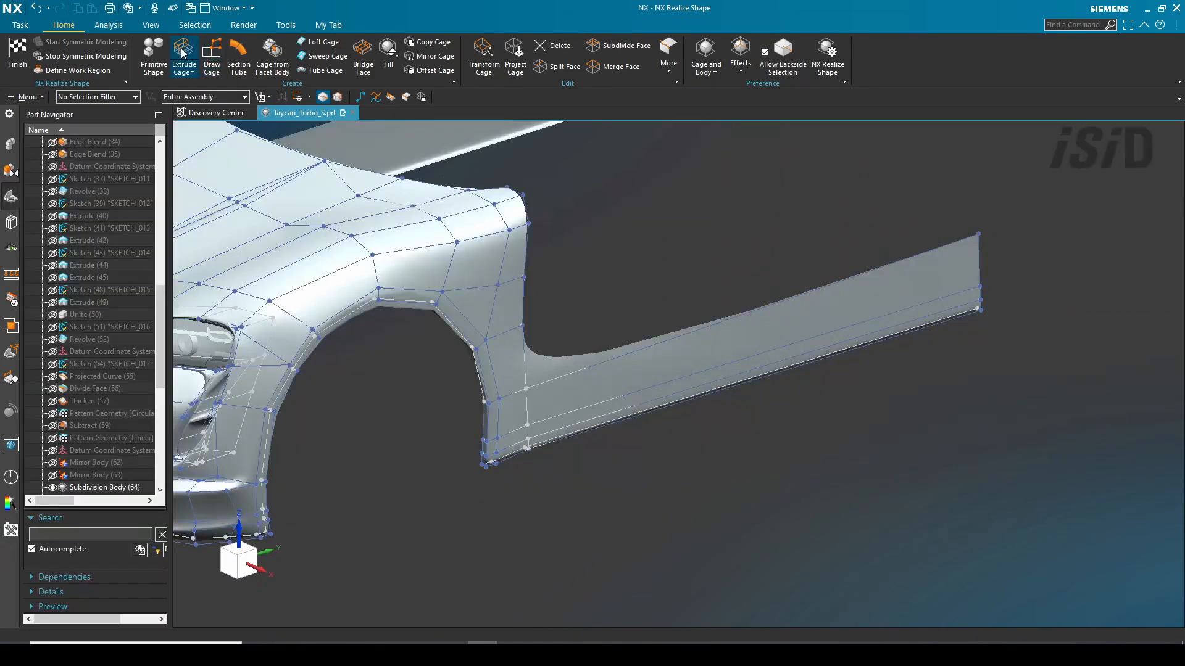
pyautogui.click(484, 55)
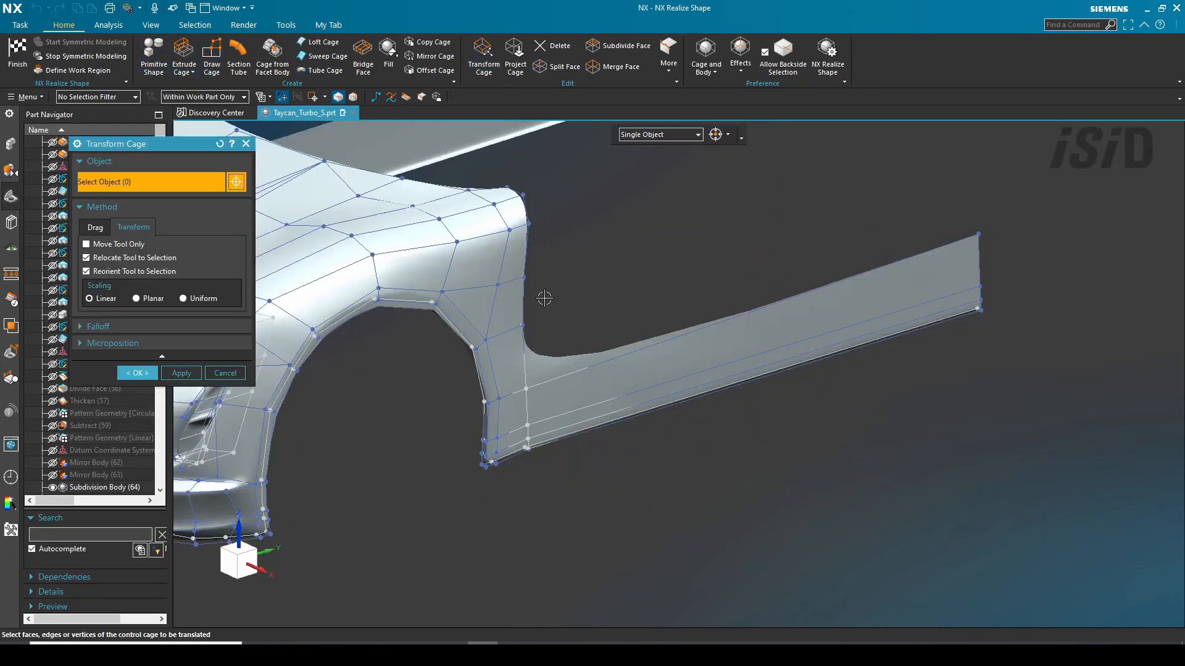
pyautogui.press('F8')
pyautogui.keyDown('shift'); pyautogui.moveTo(1000, 432); pyautogui.dragTo(743, 432, button='middle'); pyautogui.keyUp('shift')
pyautogui.moveTo(932, 458); pyautogui.dragTo(352, 432)
pyautogui.scroll(-2, 349, 432)
pyautogui.moveTo(378, 384); pyautogui.dragTo(692, 366, button='middle')
pyautogui.scroll(1, 693, 366)
pyautogui.hotkey('alt', 'Tab')
pyautogui.hotkey('alt', 'Tab')
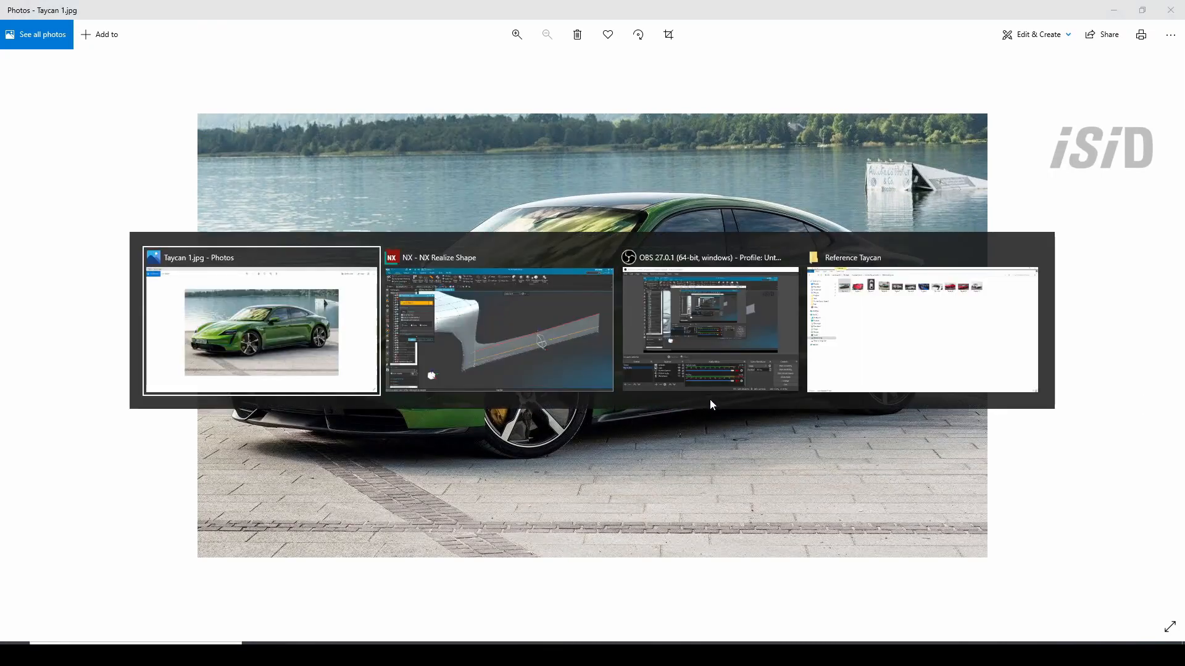
pyautogui.scroll(1, 816, 418)
pyautogui.scroll(-4, 815, 418)
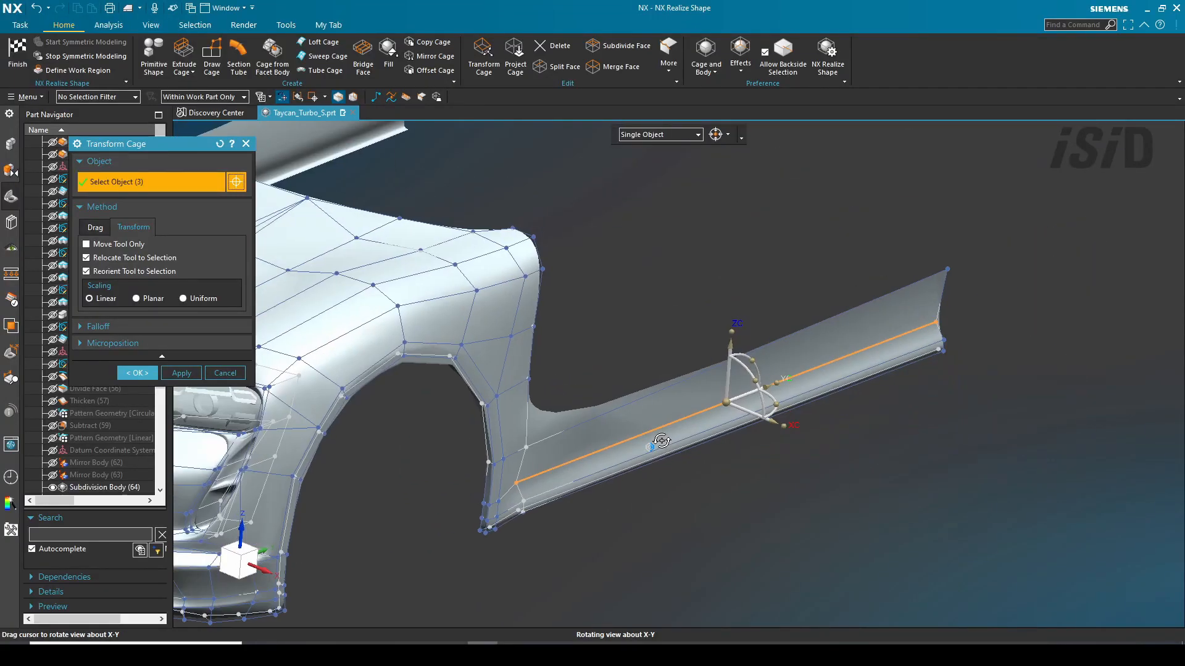
pyautogui.click(133, 373)
# Step: Draw a cage polyline from the fender's inner rear corner beside the windshield base, following the top-view image
pyautogui.moveTo(635, 431); pyautogui.dragTo(683, 489, button='middle')
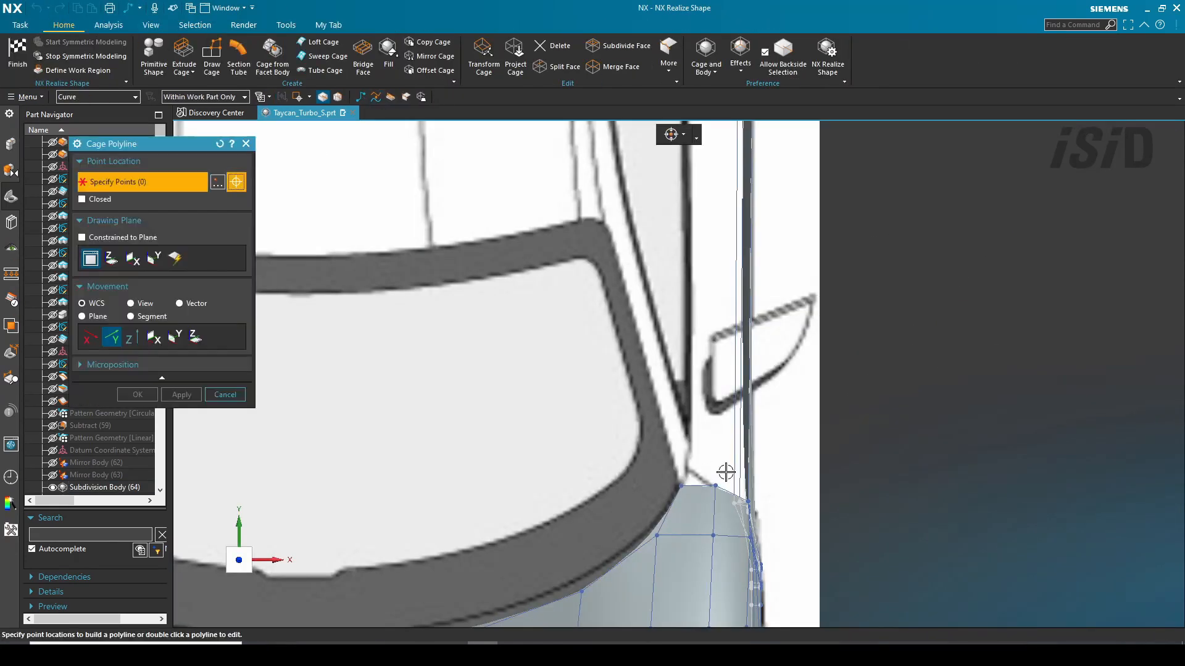
pyautogui.scroll(3, 724, 470)
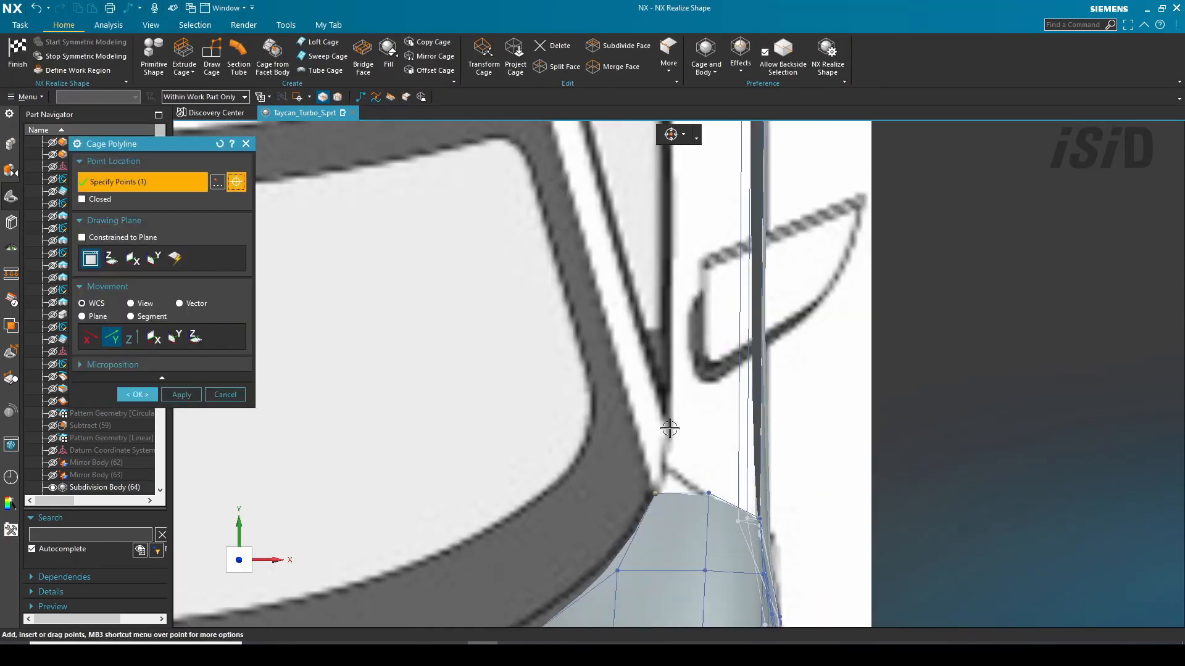
pyautogui.click(138, 399)
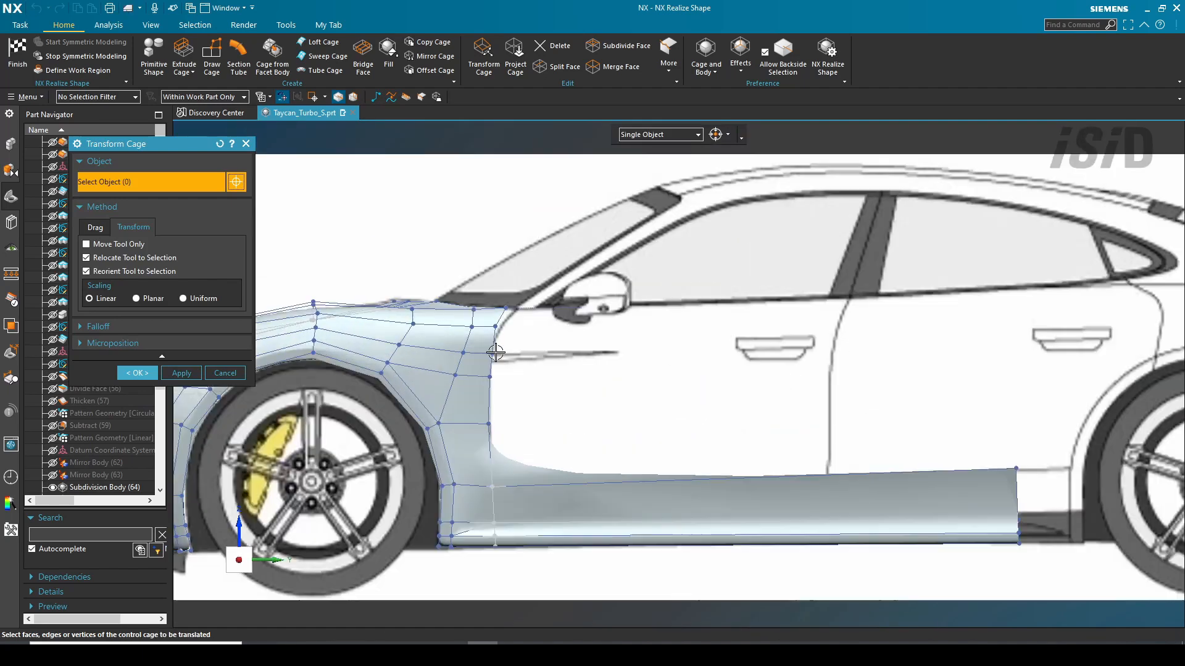
# Step: Extrude the fender's two upper rear edges rearward along the door's shoulder, with the first segment 110 mm long
pyautogui.scroll(4, 653, 257)
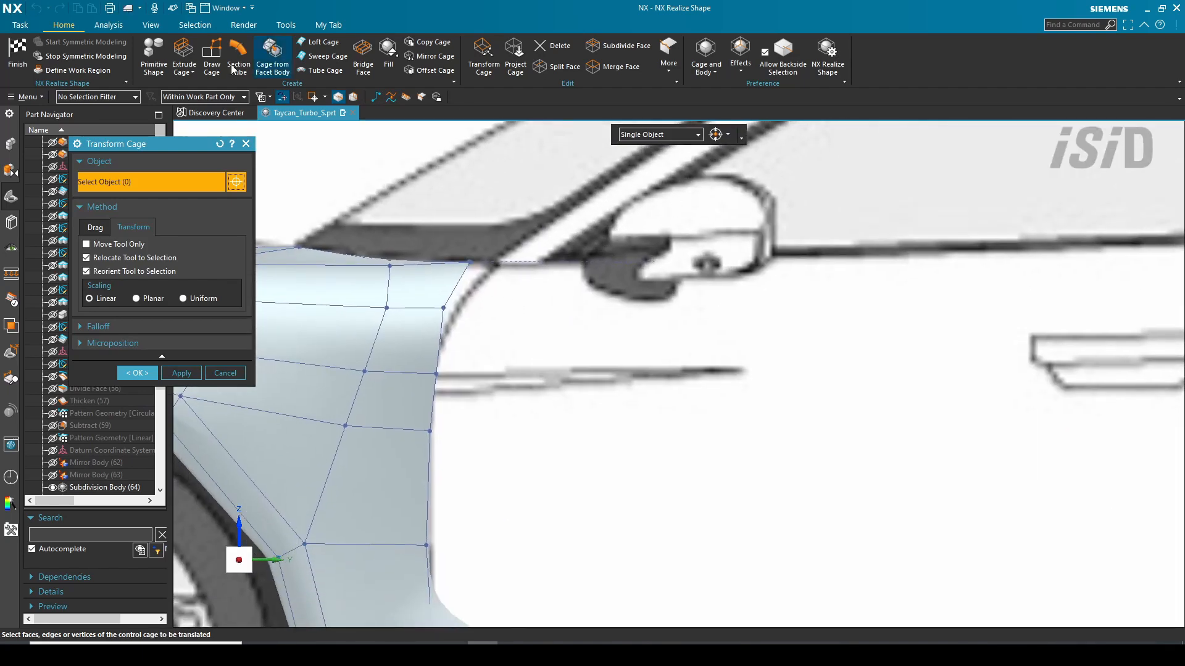
pyautogui.click(184, 54)
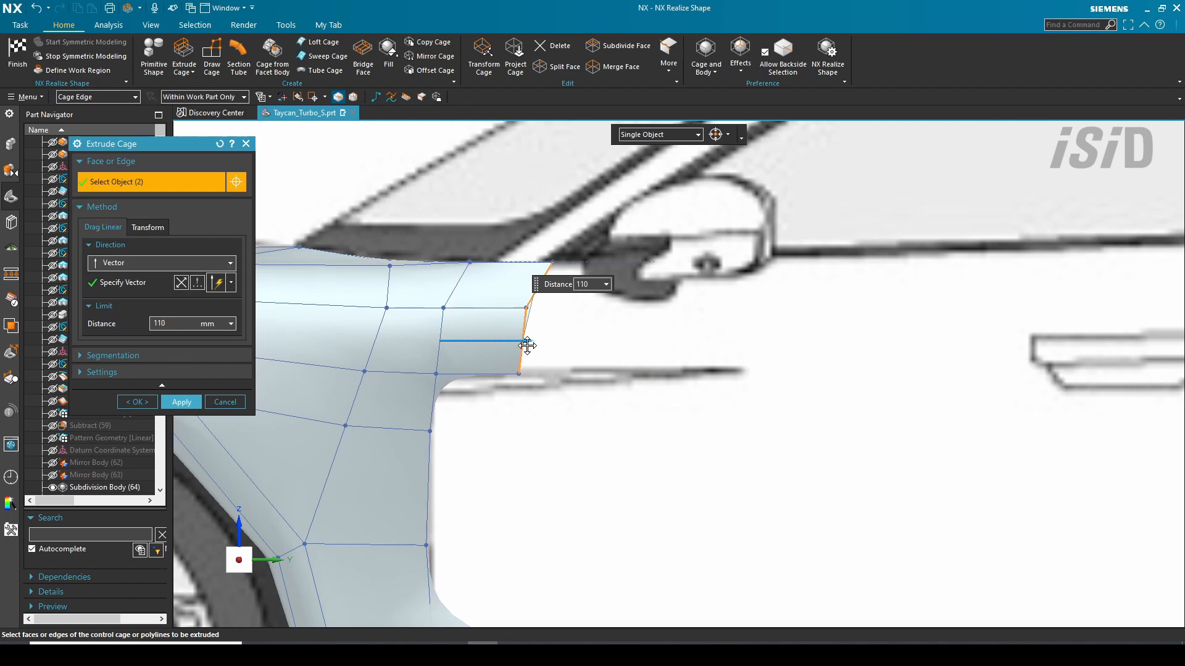
pyautogui.moveTo(533, 341); pyautogui.dragTo(755, 338)
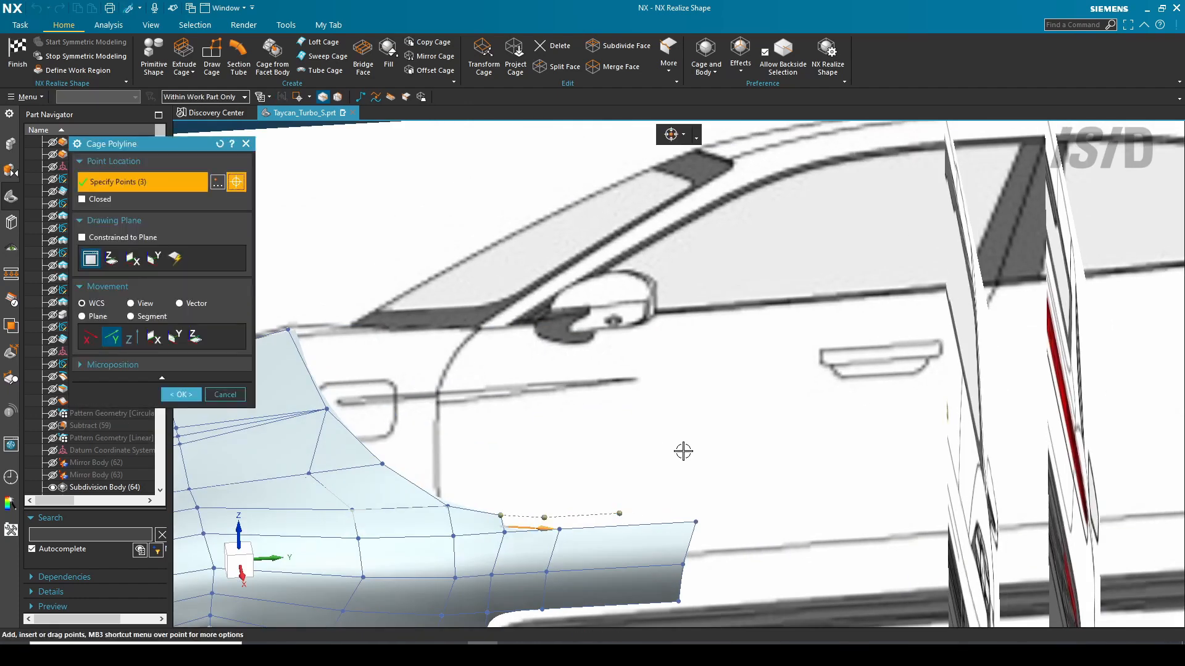
# Step: Sweep the fender's rear top edge along the inner edge of the shoulder extension with smooth continuity
pyautogui.hotkey('ctrl', 'alt', 't')
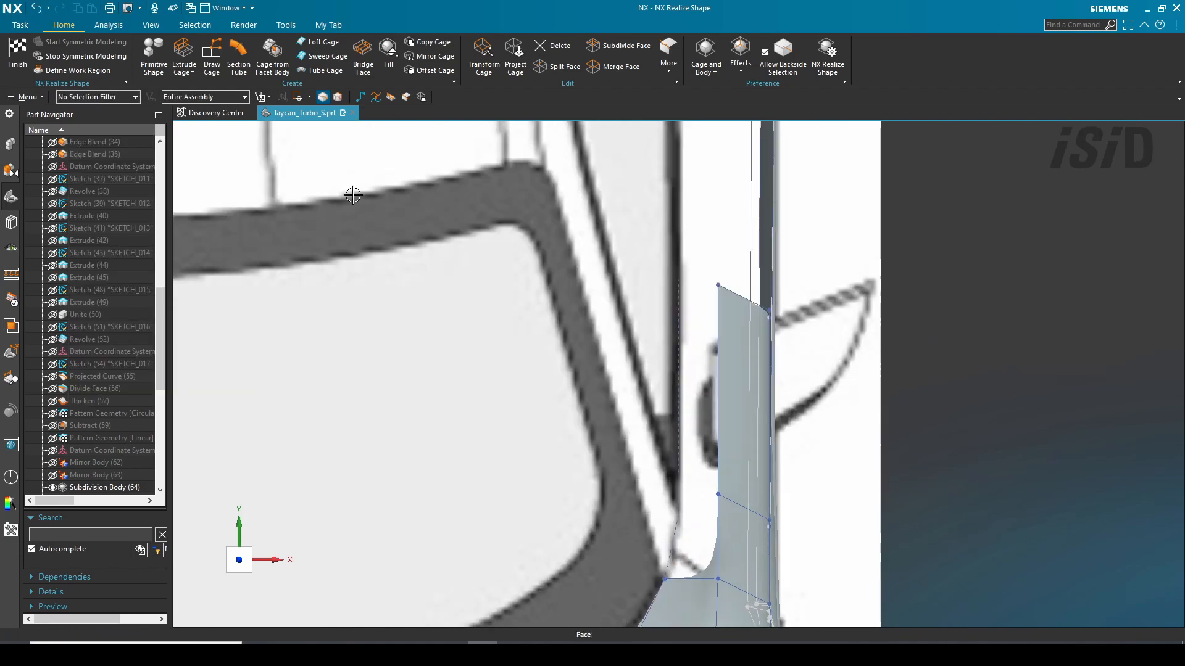
pyautogui.click(328, 56)
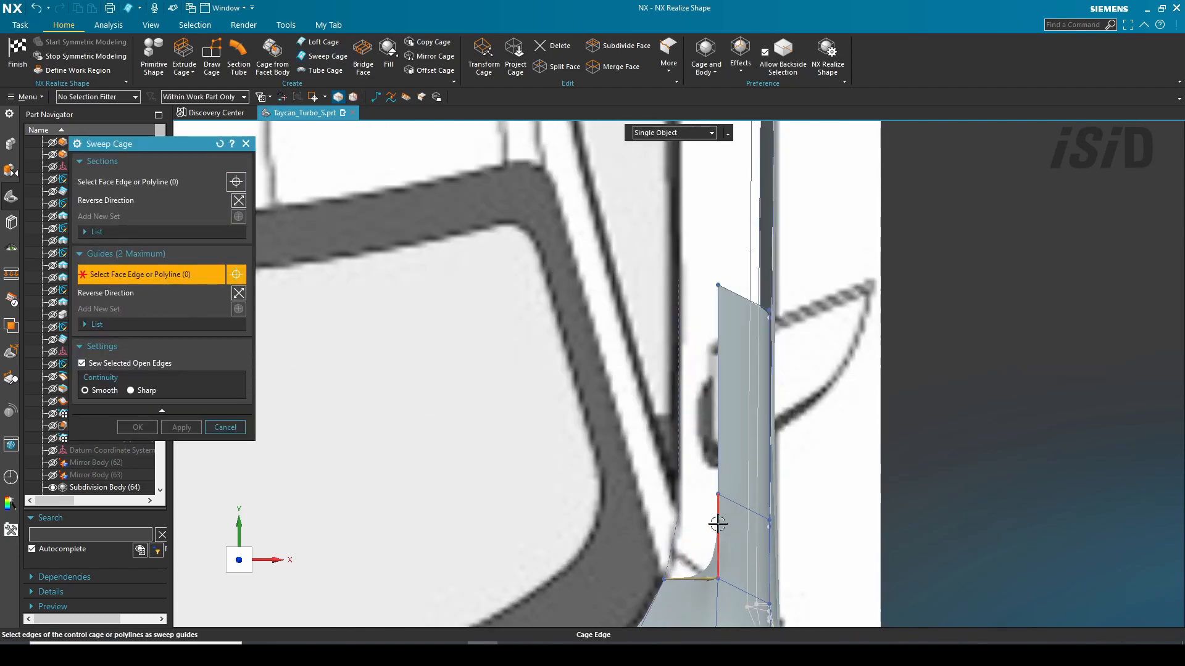
pyautogui.click(136, 426)
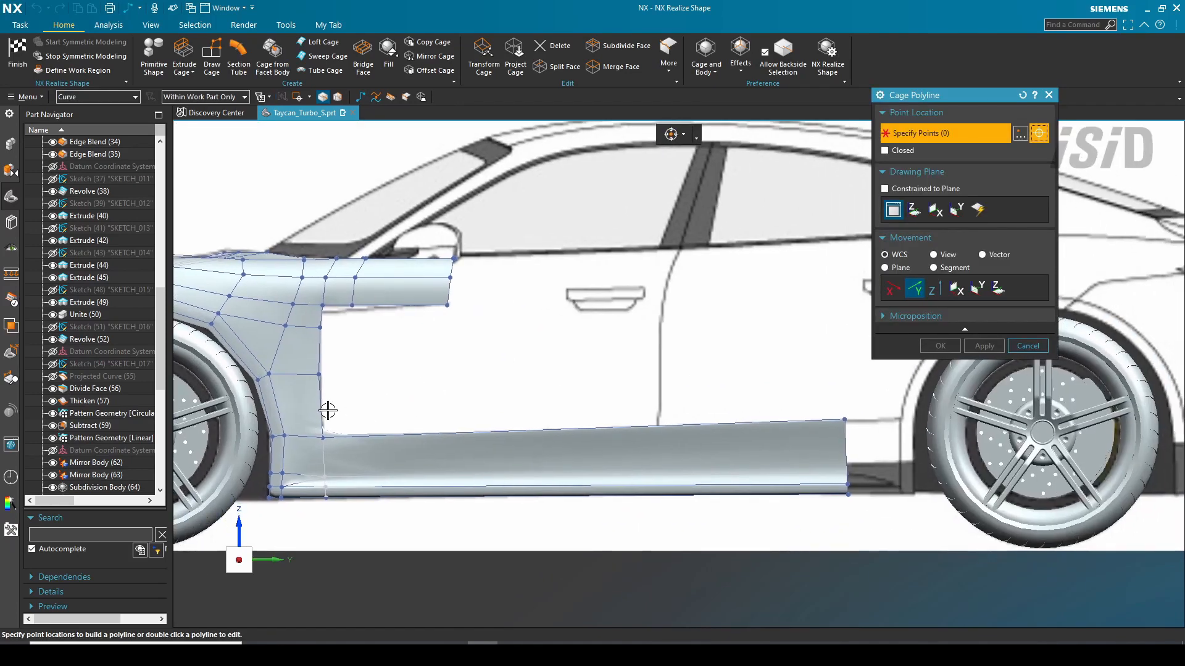
# Step: Draw a lengthwise cage polyline above the side sill and align it just inboard of the sill in the top view
pyautogui.click(327, 410)
pyautogui.scroll(2, 327, 410)
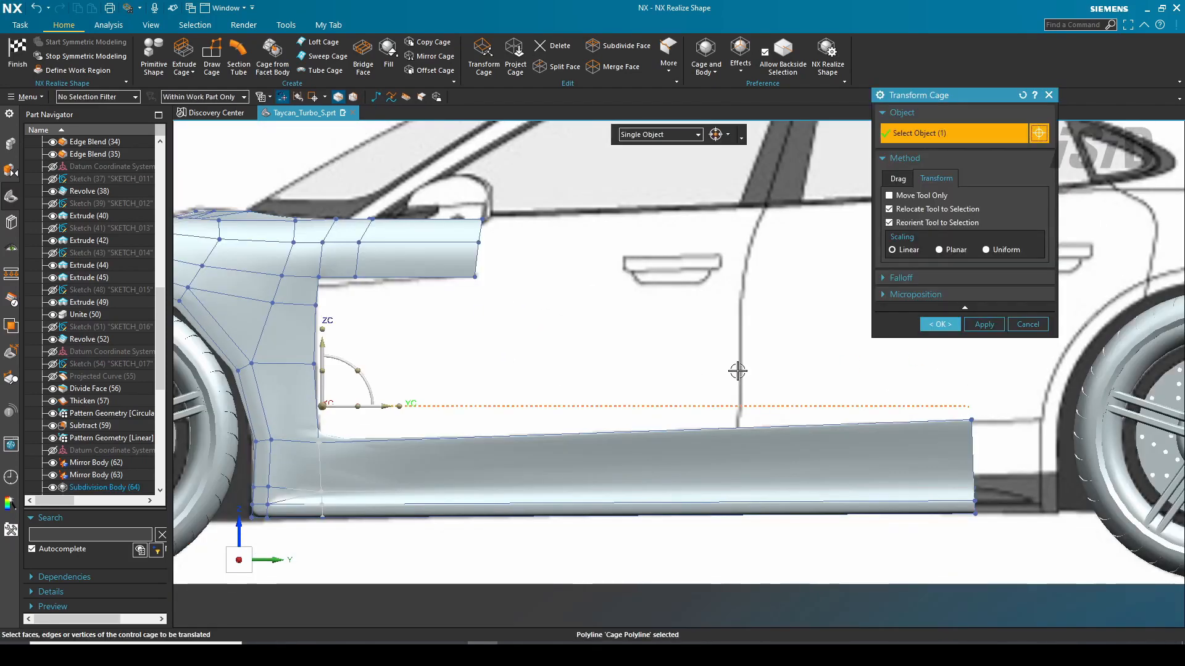
pyautogui.hotkey('ctrl', 'alt', 't')
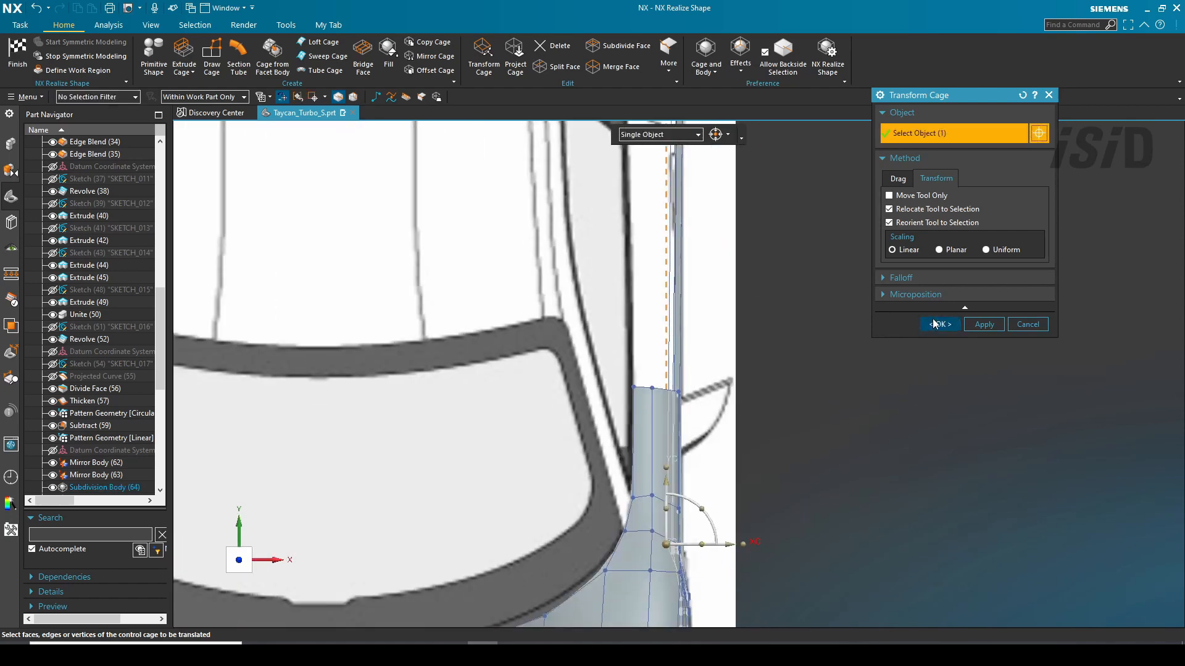
pyautogui.click(941, 327)
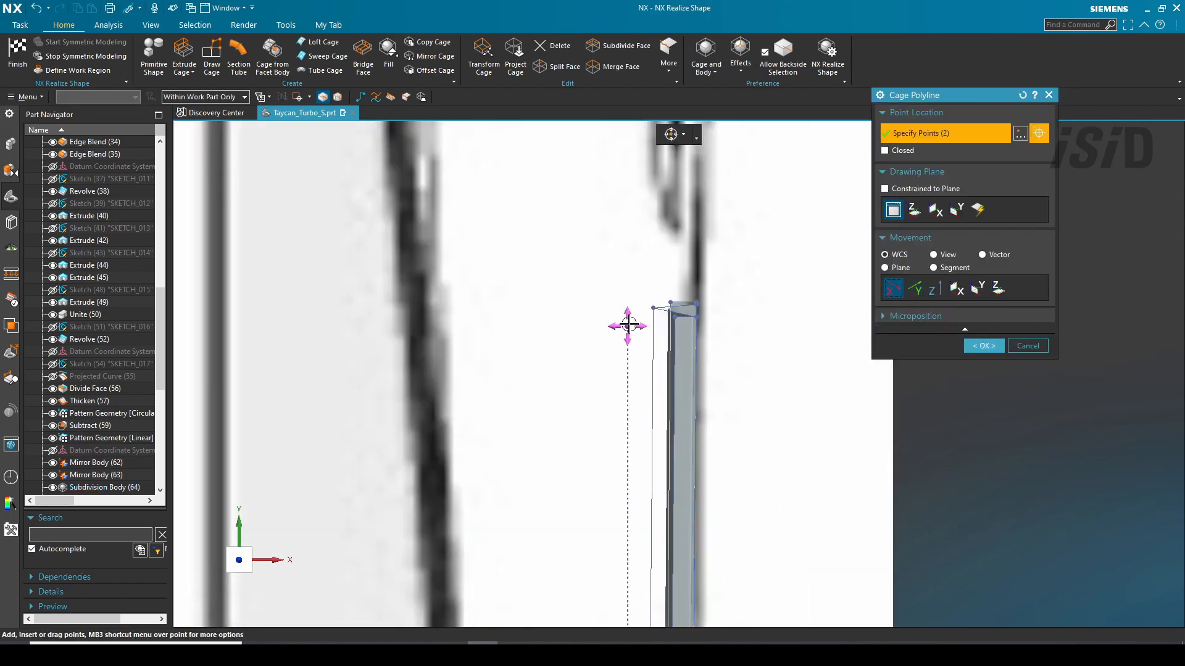
pyautogui.scroll(-7, 629, 324)
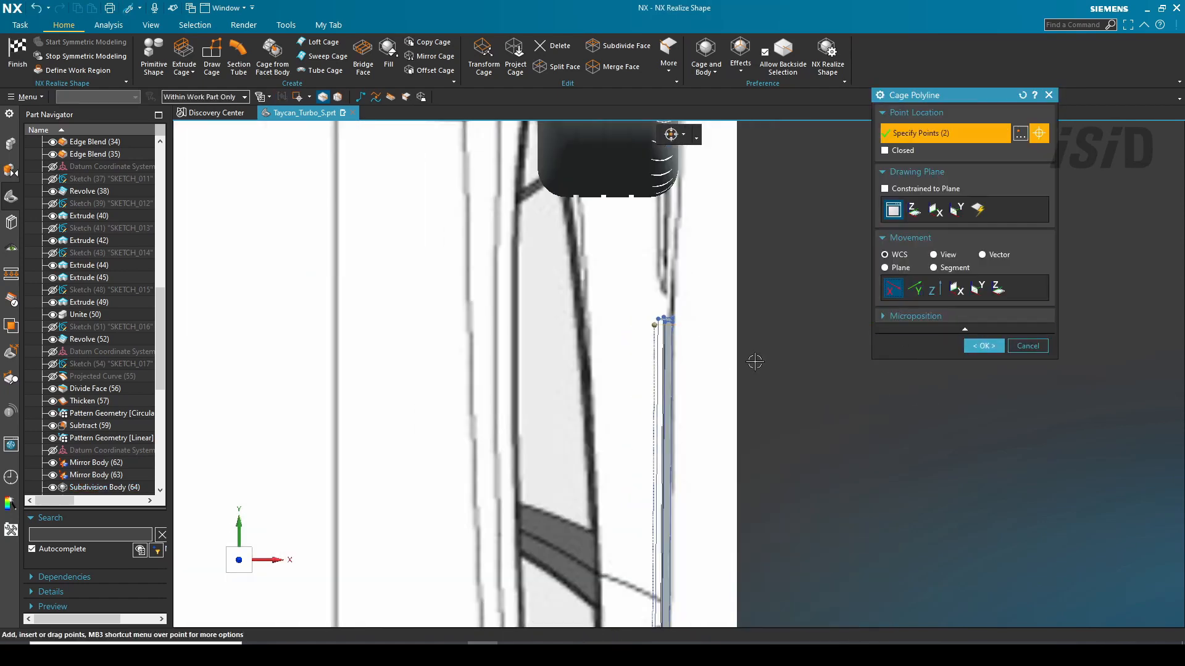
pyautogui.scroll(10, 580, 494)
pyautogui.click(982, 347)
# Step: Loft the sill's upper lengthwise edge to the polyline above it with one segment to form the sill's inner top strip
pyautogui.scroll(-4, 483, 320)
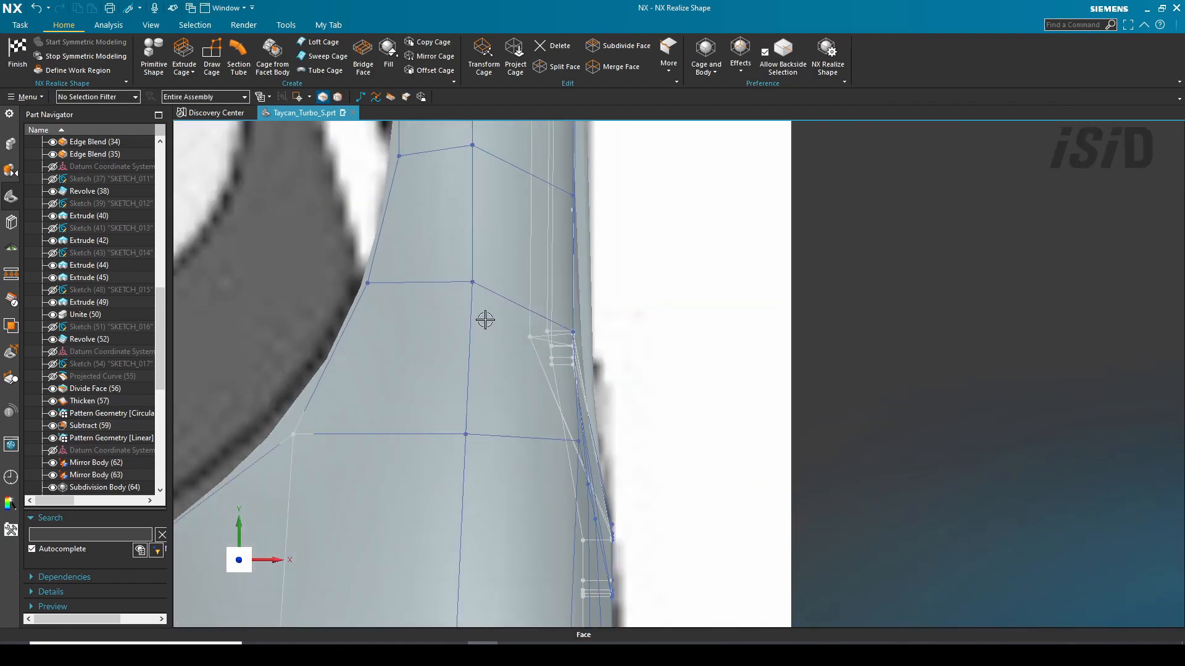
pyautogui.moveTo(484, 320); pyautogui.dragTo(370, 262, button='middle')
pyautogui.moveTo(653, 186); pyautogui.dragTo(457, 197, button='middle')
pyautogui.click(371, 74)
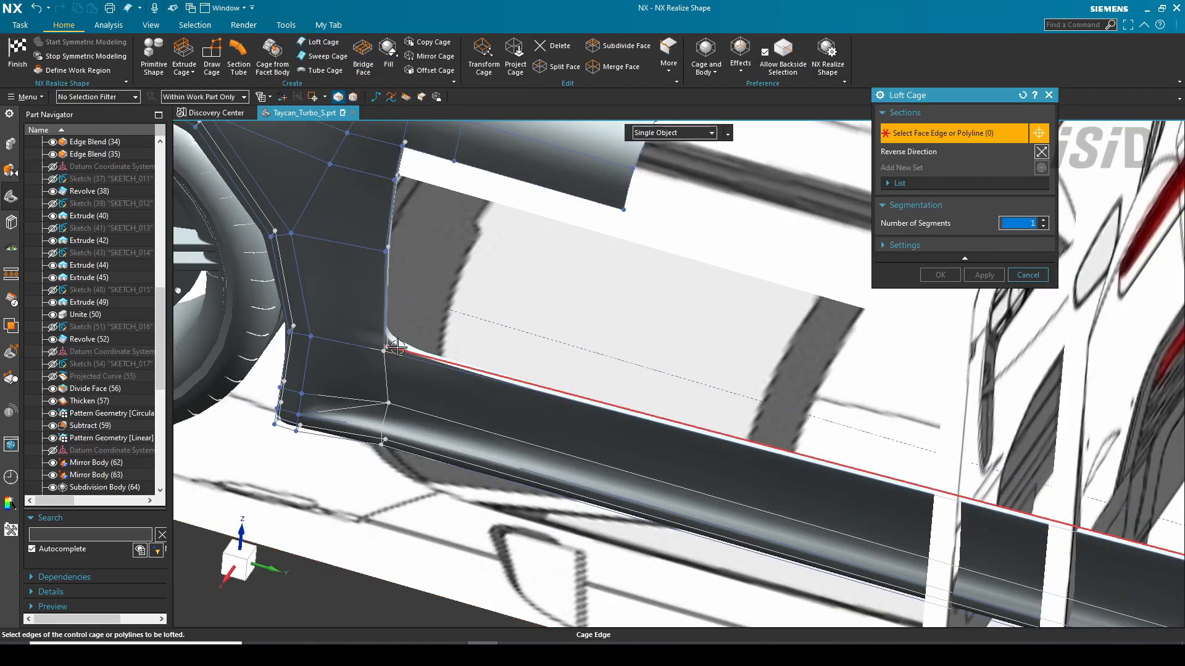
pyautogui.click(429, 300)
pyautogui.middleClick(656, 294)
pyautogui.scroll(-3, 656, 294)
pyautogui.moveTo(655, 294); pyautogui.dragTo(877, 401, button='middle')
pyautogui.scroll(4, 500, 362)
pyautogui.scroll(-5, 528, 368)
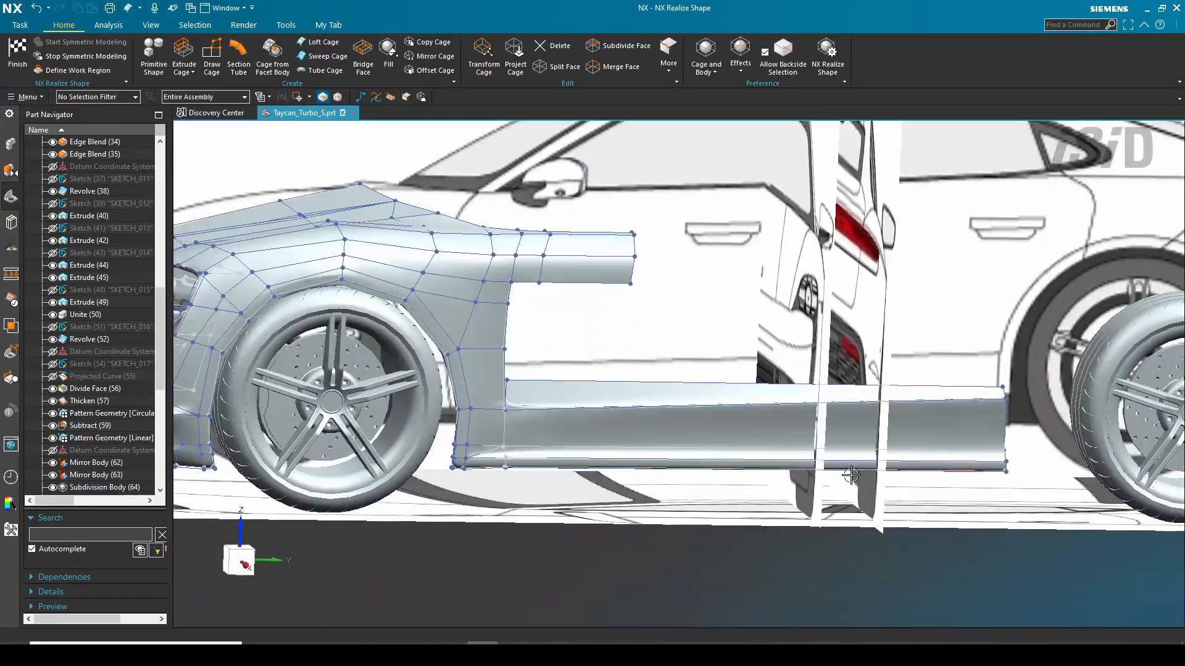
# Step: Draw a three-point cage polyline from the shoulder's rear end along the side windows' lower line, matching the top and side images
pyautogui.press('F8')
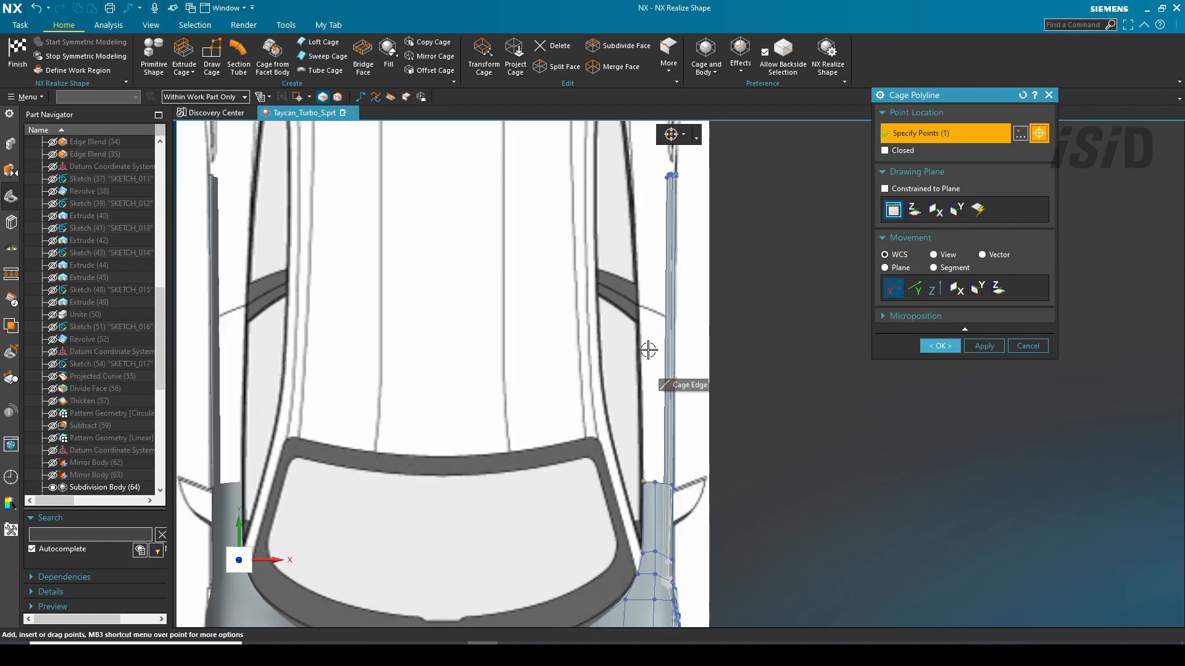
pyautogui.keyDown('shift'); pyautogui.moveTo(648, 350); pyautogui.dragTo(640, 442, button='middle'); pyautogui.keyUp('shift')
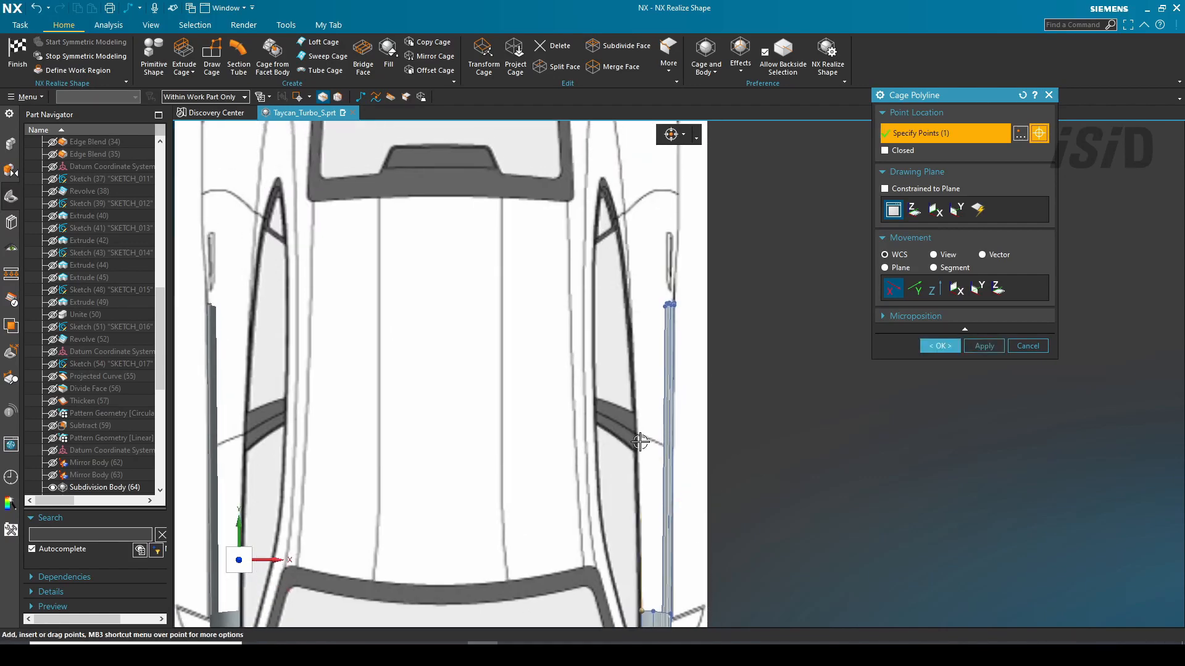
pyautogui.scroll(3, 648, 304)
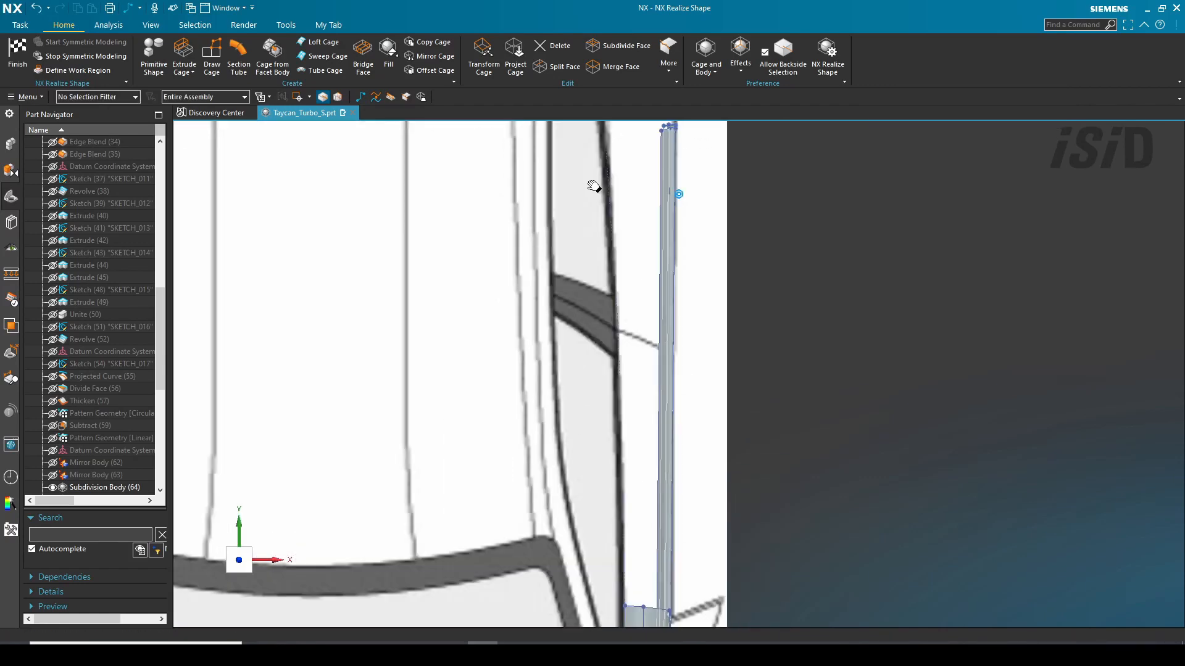
pyautogui.scroll(5, 711, 364)
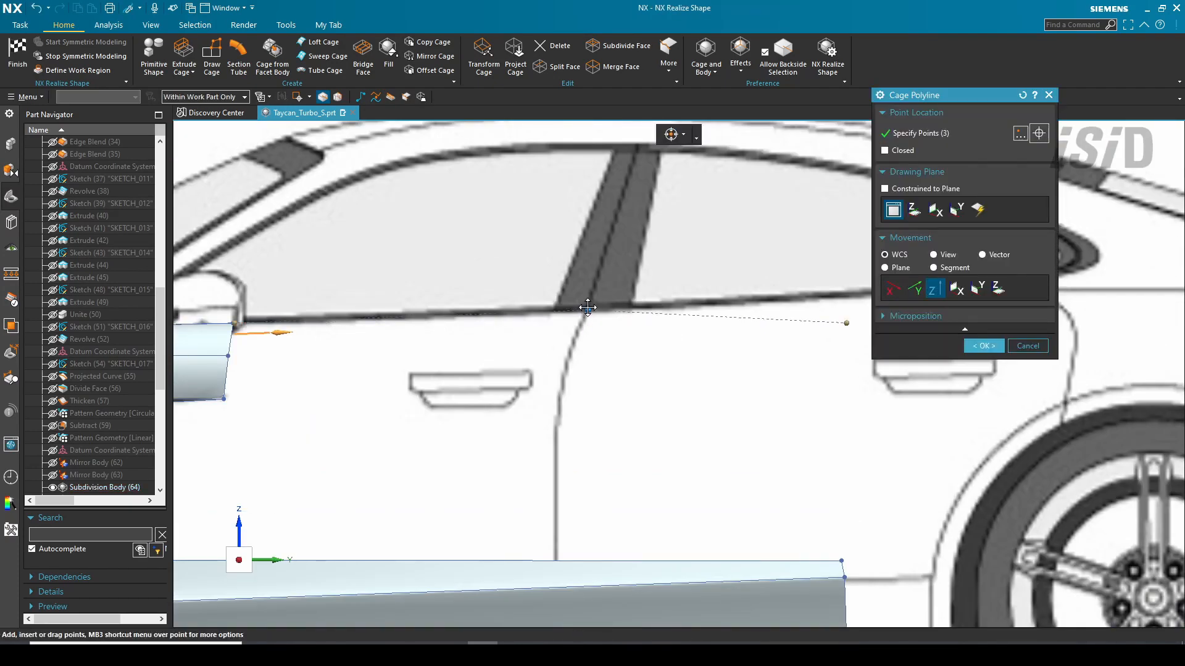
pyautogui.scroll(5, 692, 308)
pyautogui.moveTo(671, 447); pyautogui.dragTo(671, 408)
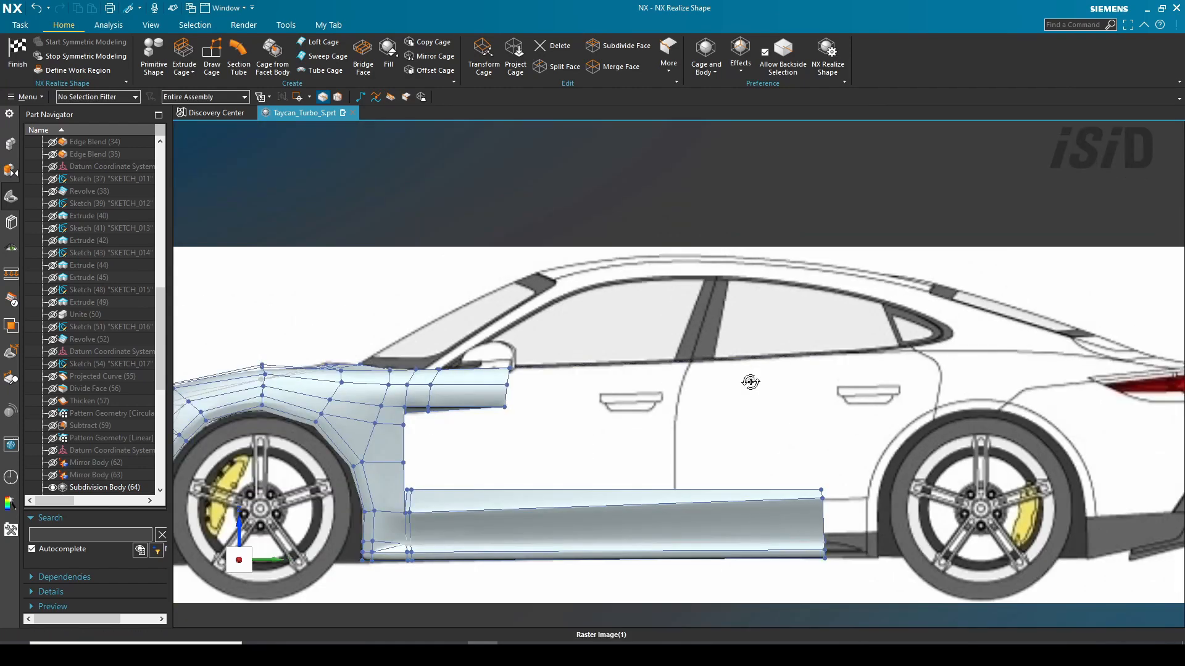
pyautogui.scroll(5, 593, 500)
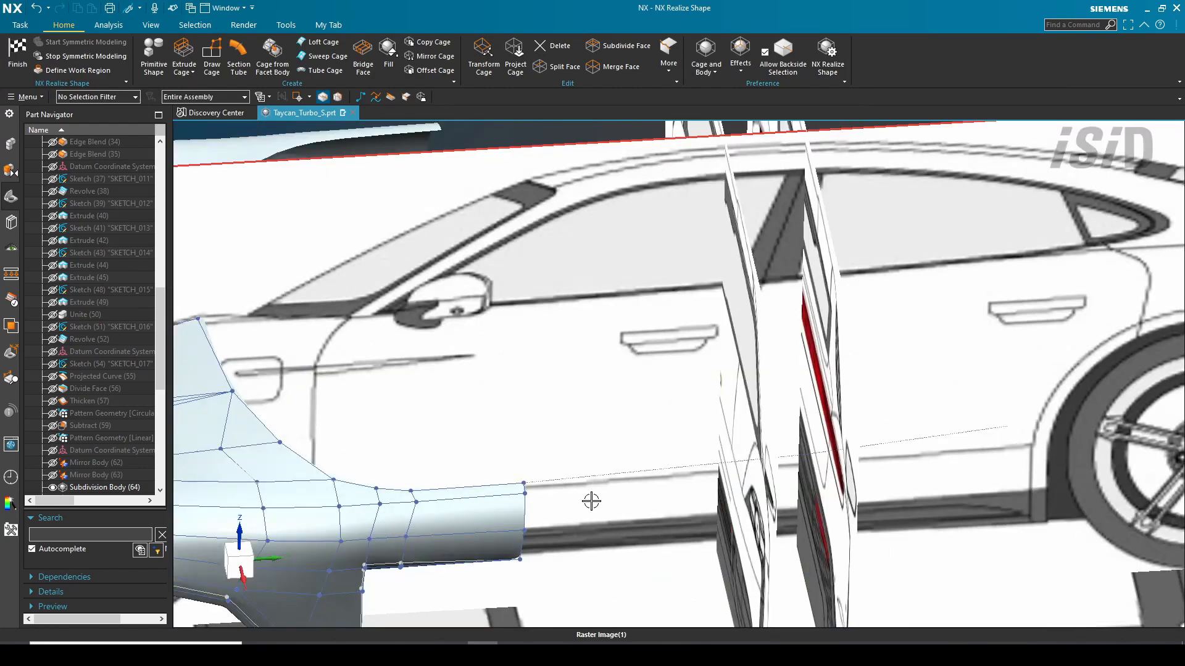
# Step: Sweep the shoulder's inner rear edge along the window-line polyline with smooth continuity to form a strip toward the rear wheel
pyautogui.click(328, 56)
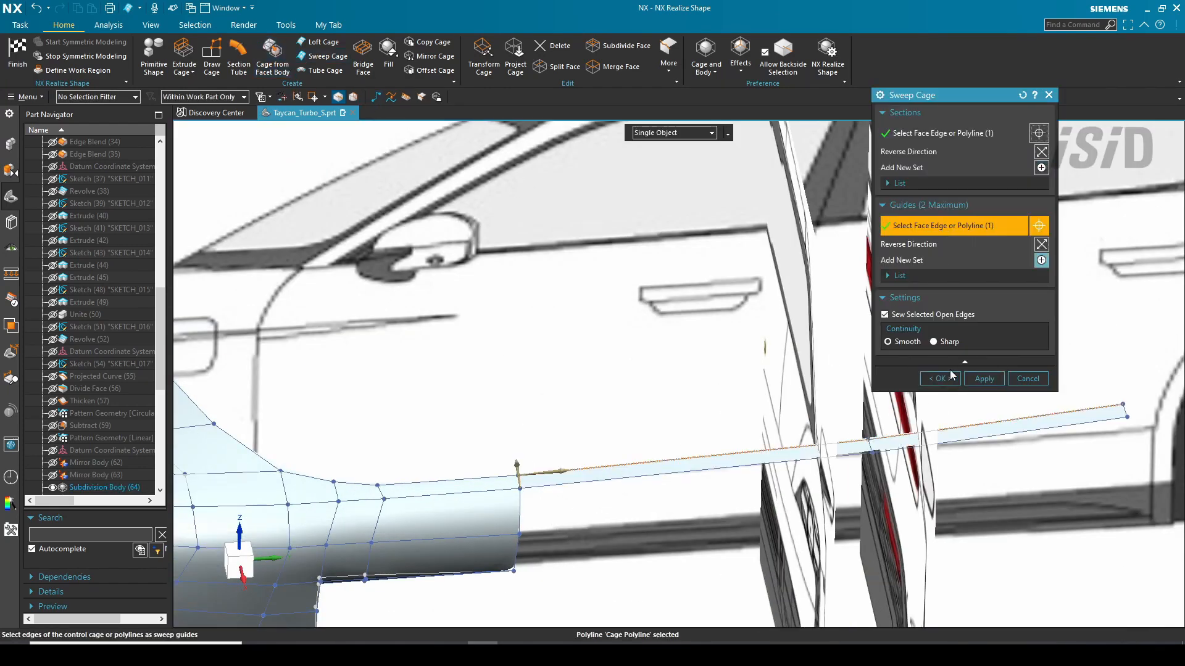
pyautogui.click(951, 375)
pyautogui.scroll(-5, 743, 405)
pyautogui.moveTo(743, 405); pyautogui.dragTo(709, 304, button='middle')
pyautogui.hotkey('ctrl', 'b')
pyautogui.press('F8')
# Step: Extrude the shoulder's lower rear edge 1280 mm rearward to the end of the side sill
pyautogui.click(483, 56)
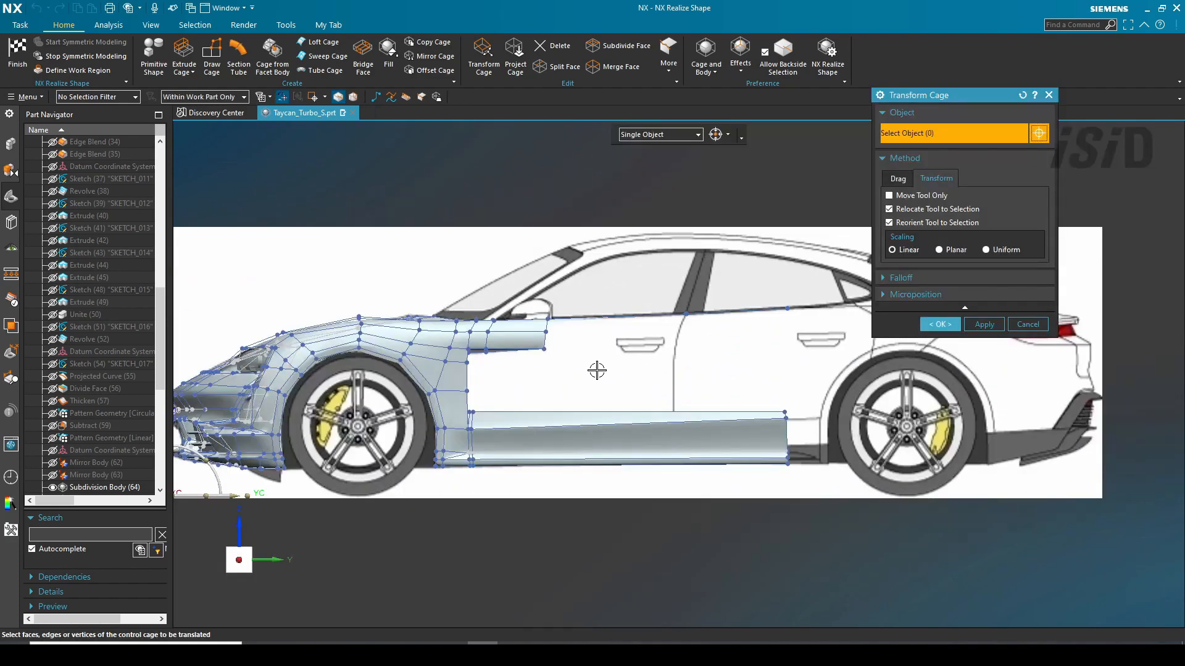
pyautogui.click(183, 56)
pyautogui.scroll(2, 441, 274)
pyautogui.moveTo(454, 308); pyautogui.dragTo(525, 377, button='middle')
pyautogui.press('F8')
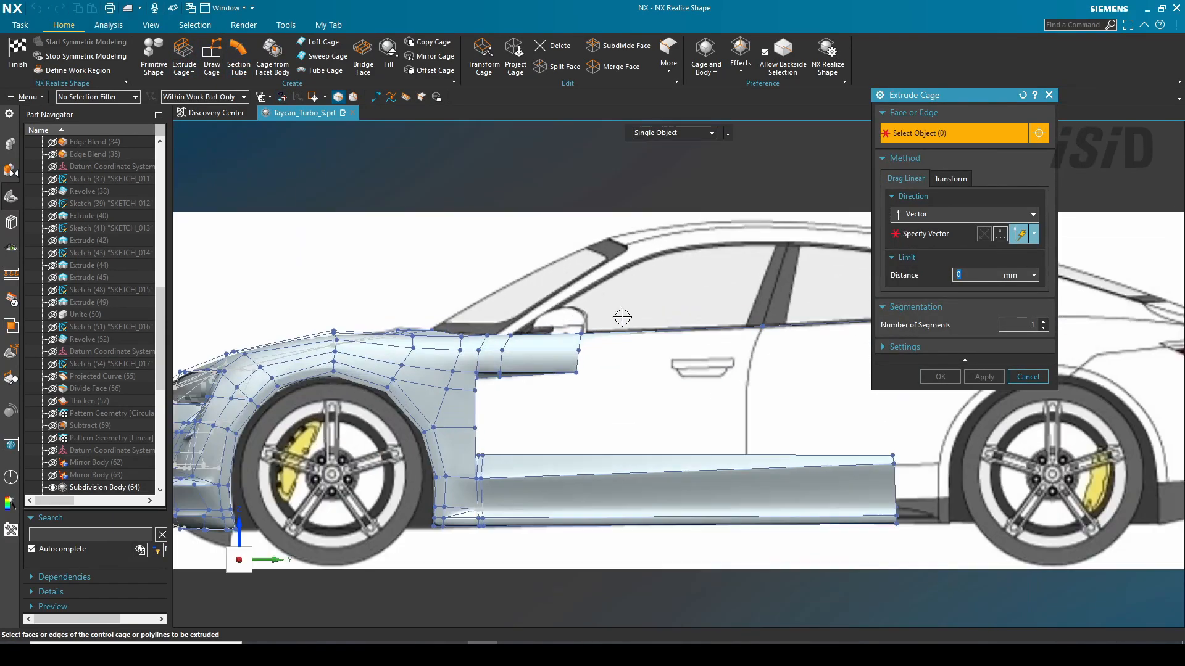
pyautogui.scroll(2, 622, 317)
pyautogui.click(552, 386)
pyautogui.scroll(-2, 543, 380)
pyautogui.keyDown('shift'); pyautogui.moveTo(487, 321); pyautogui.dragTo(467, 305, button='middle'); pyautogui.keyUp('shift')
pyautogui.middleClick(714, 386)
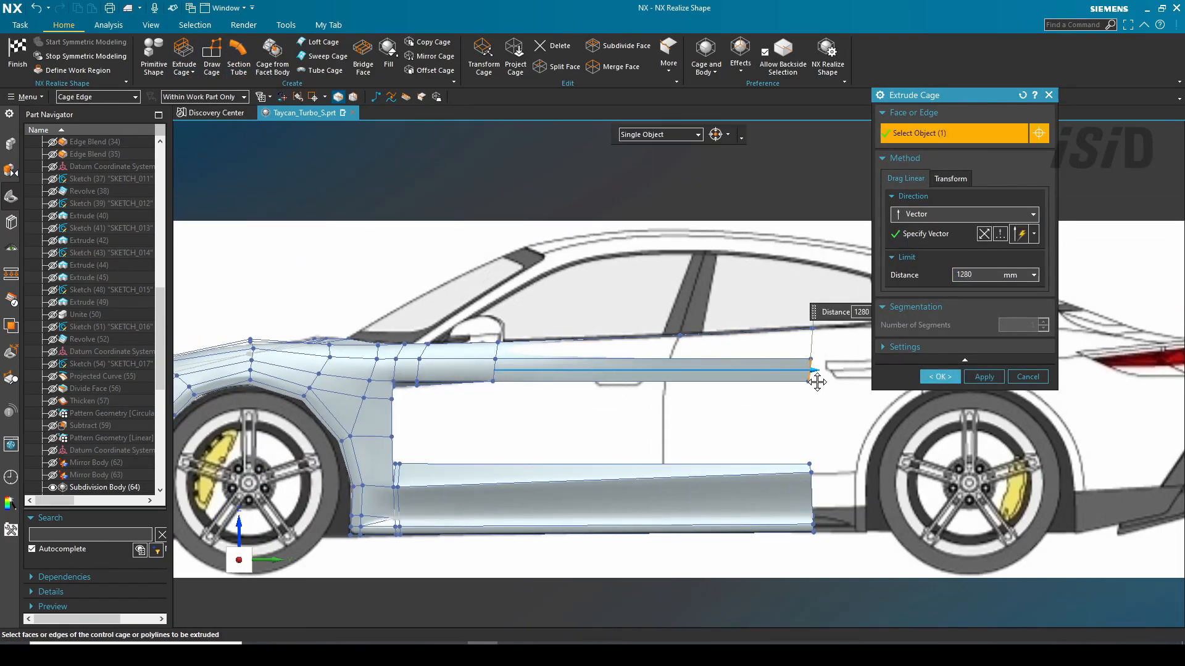
pyautogui.middleClick(817, 382)
# Step: Split the newly extruded shoulder face crosswise with one uniform split
pyautogui.click(557, 67)
pyautogui.click(964, 118)
pyautogui.click(913, 132)
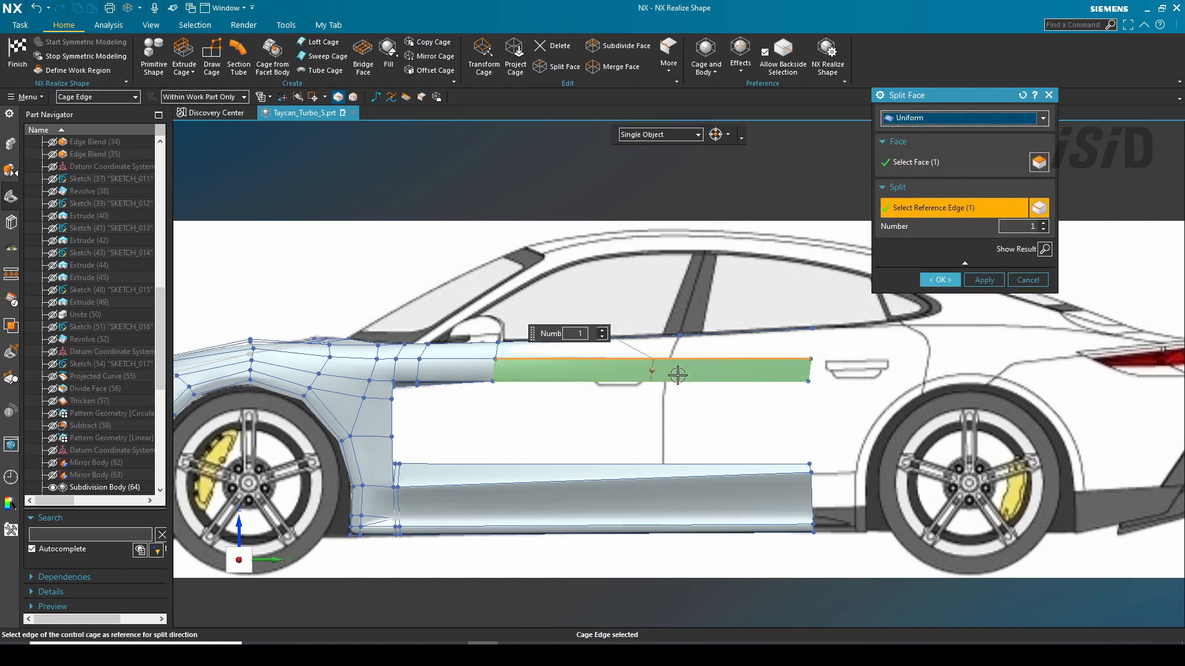
pyautogui.scroll(3, 678, 374)
# Step: Close the gap between the window-line strip and the extruded shoulder faces with a connecting row of cage faces
pyautogui.moveTo(751, 376); pyautogui.dragTo(693, 326, button='middle')
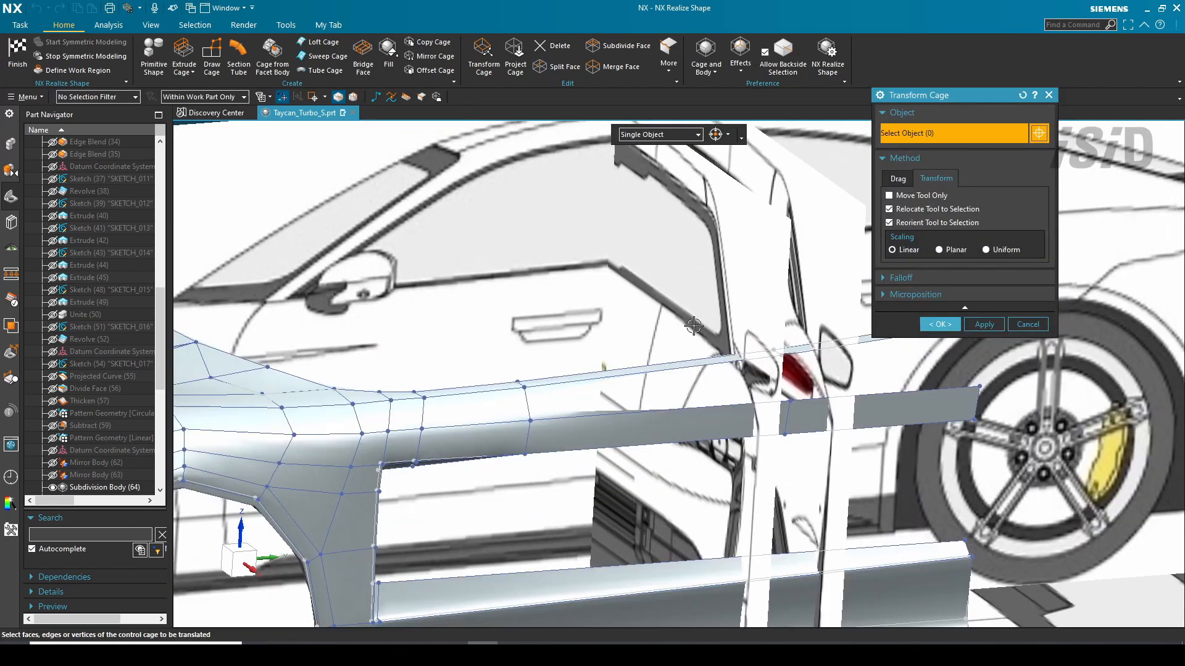
pyautogui.click(303, 57)
pyautogui.click(524, 395)
pyautogui.click(807, 355)
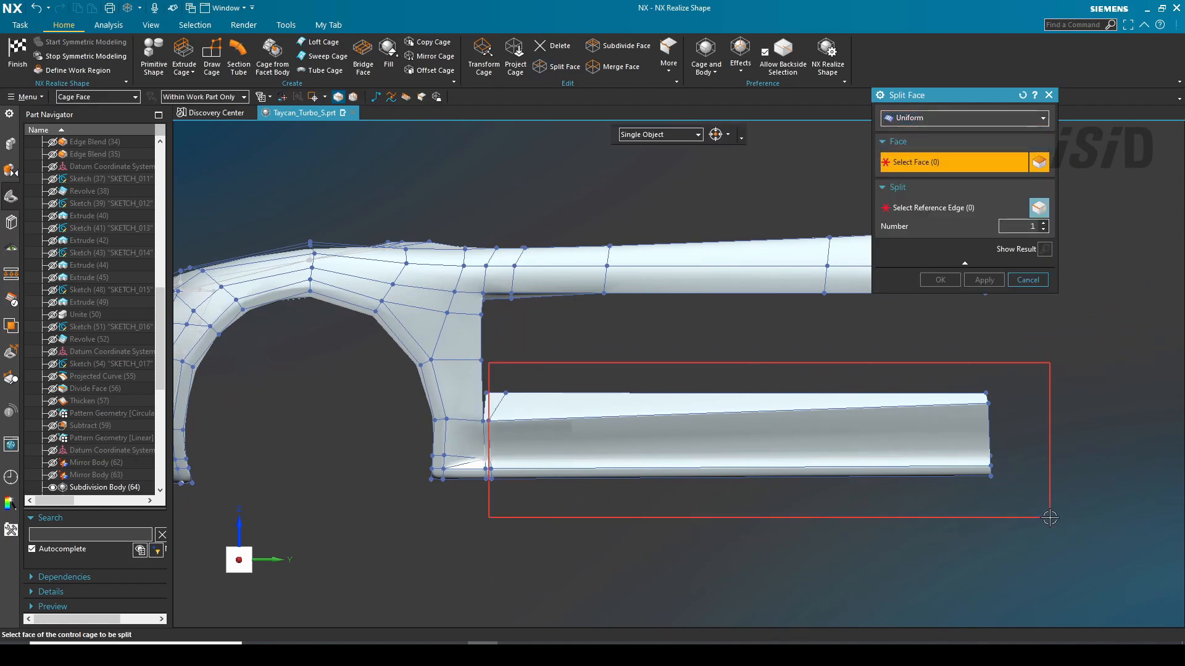
# Step: Split the six long side sill faces crosswise with two uniform splits
pyautogui.moveTo(1050, 518); pyautogui.dragTo(1050, 518)
pyautogui.click(962, 208)
pyautogui.click(864, 393)
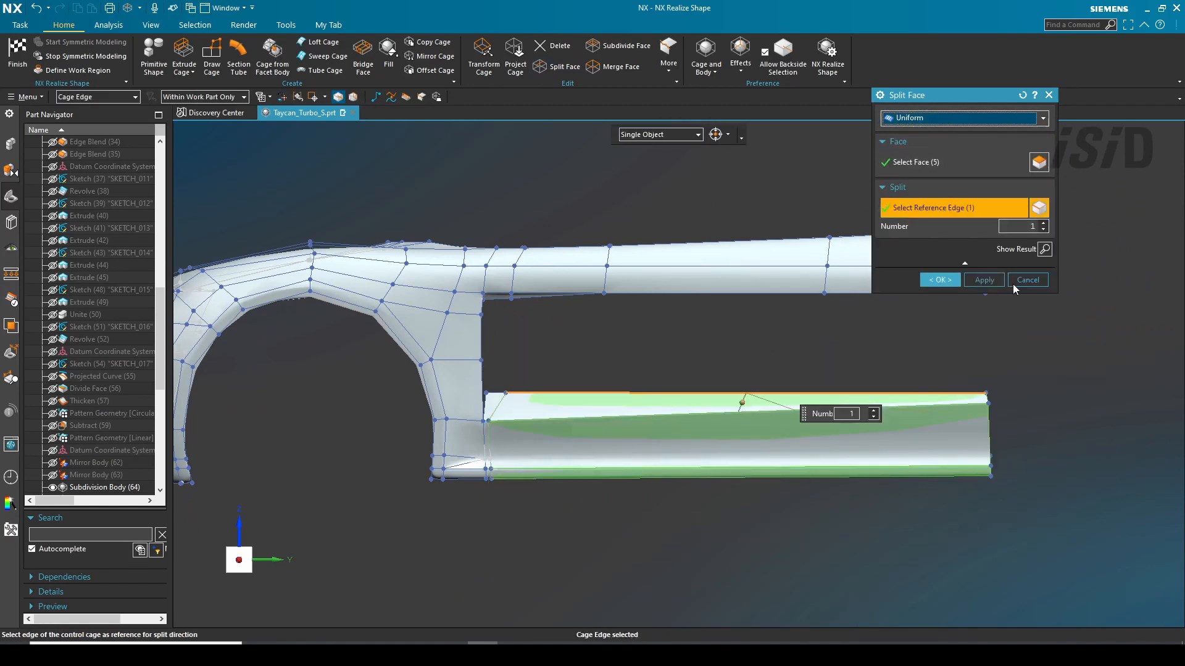
pyautogui.scroll(3, 736, 415)
pyautogui.moveTo(527, 462); pyautogui.dragTo(542, 497, button='middle')
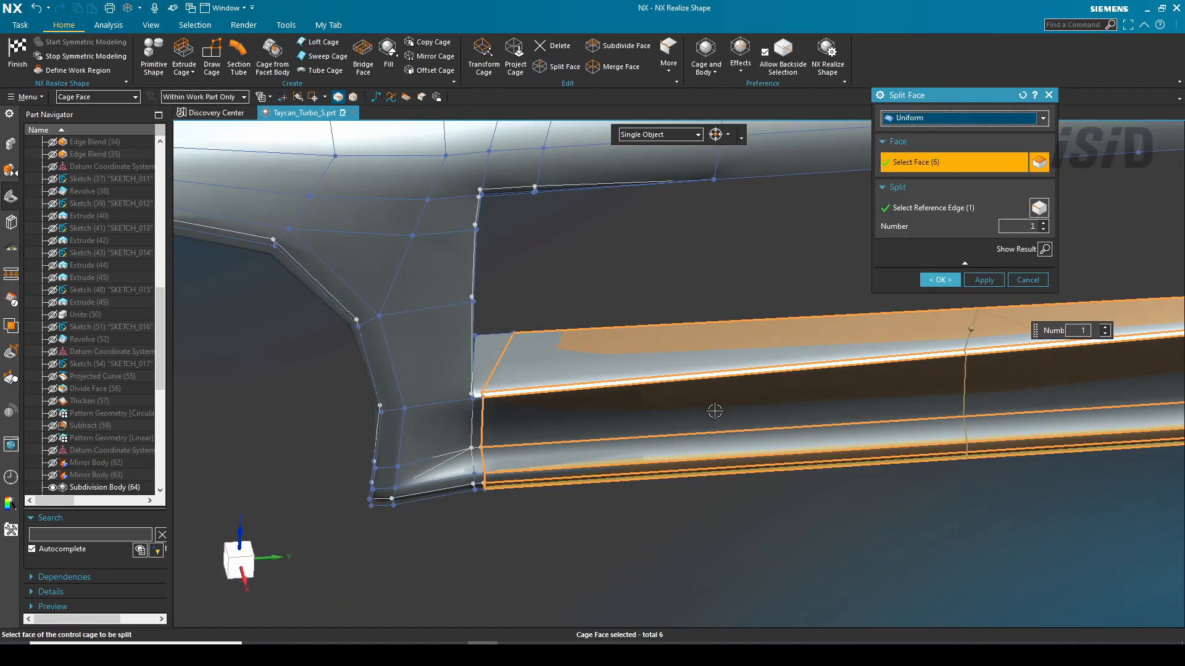
pyautogui.scroll(-3, 714, 415)
pyautogui.click(1043, 224)
pyautogui.keyDown('shift'); pyautogui.moveTo(785, 419); pyautogui.dragTo(635, 423, button='middle'); pyautogui.keyUp('shift')
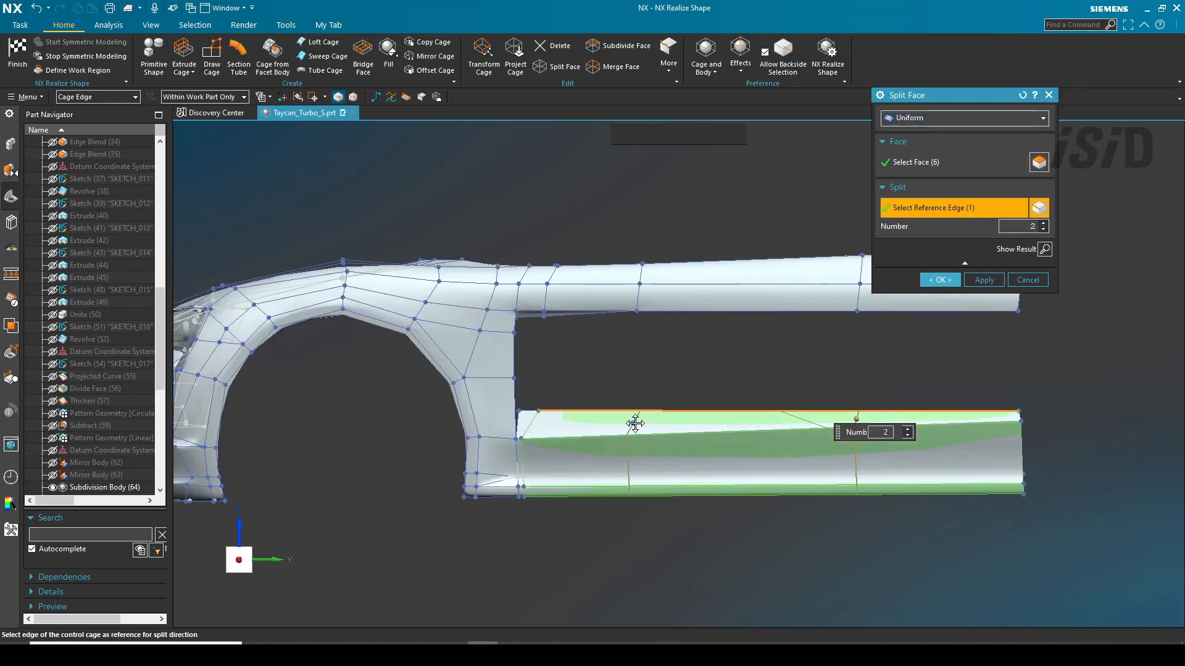
pyautogui.click(940, 277)
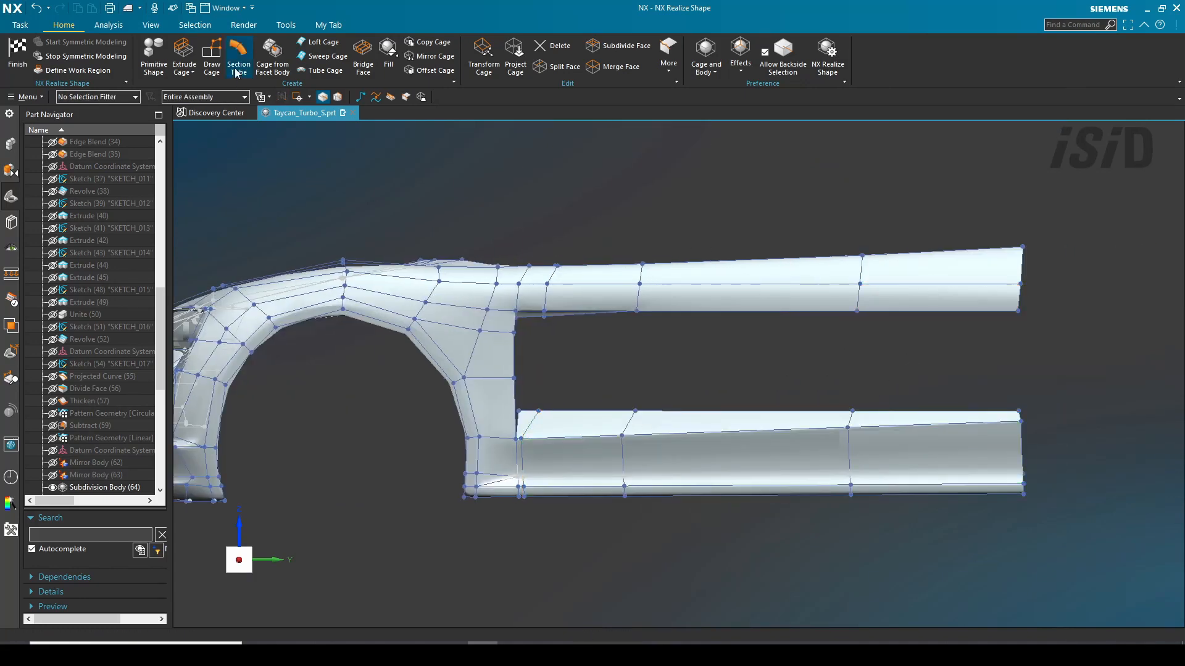
# Step: Loft the shoulder's lower edges to the sill's inner top edges with one segment to form the door panel
pyautogui.click(322, 42)
pyautogui.click(534, 317)
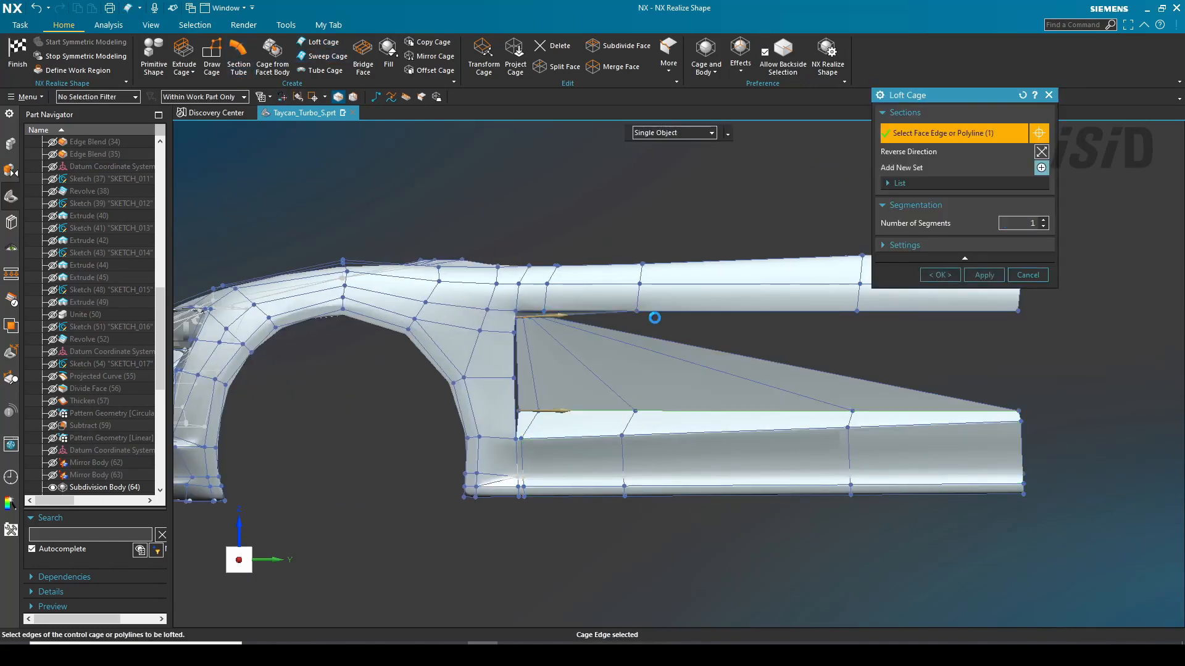
pyautogui.scroll(5, 578, 308)
pyautogui.click(536, 338)
pyautogui.scroll(-5, 501, 330)
pyautogui.click(729, 327)
pyautogui.click(942, 328)
pyautogui.click(942, 277)
# Step: Extrude the open edge loop around the front door gap along a specified vector to form the gap's flange
pyautogui.scroll(-1, 532, 382)
pyautogui.moveTo(679, 387); pyautogui.dragTo(494, 398, button='middle')
pyautogui.scroll(3, 493, 371)
pyautogui.moveTo(540, 361); pyautogui.dragTo(518, 376, button='middle')
pyautogui.scroll(2, 509, 349)
pyautogui.click(174, 56)
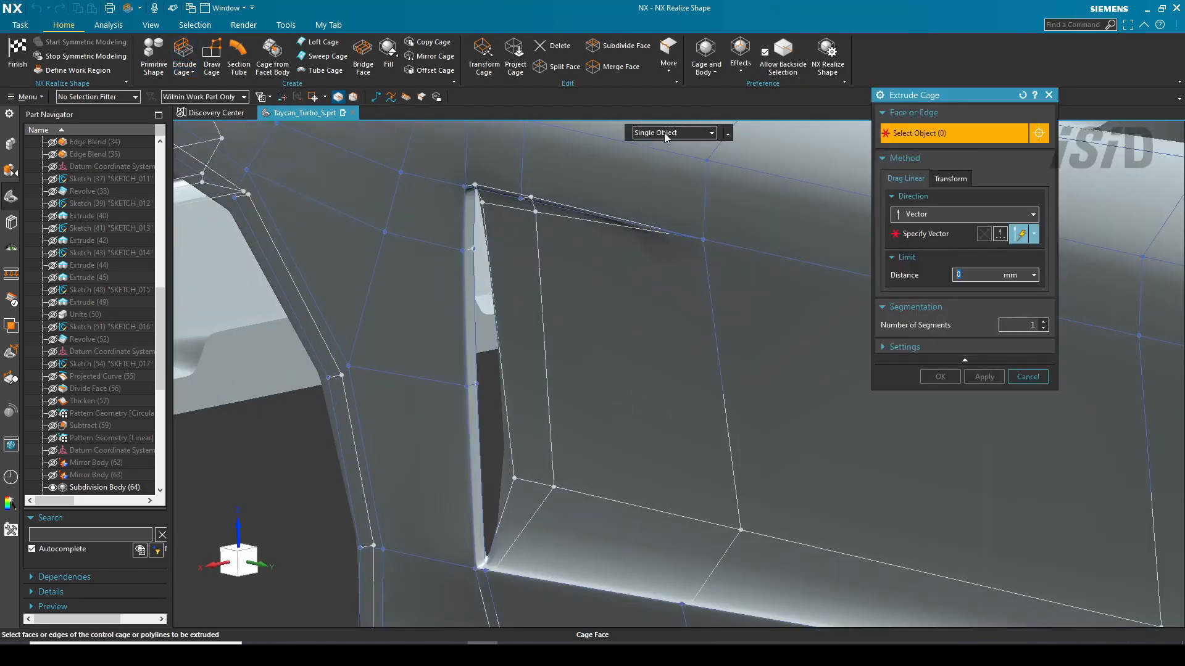
pyautogui.click(494, 304)
pyautogui.click(932, 234)
pyautogui.click(653, 368)
pyautogui.moveTo(496, 521); pyautogui.dragTo(465, 474)
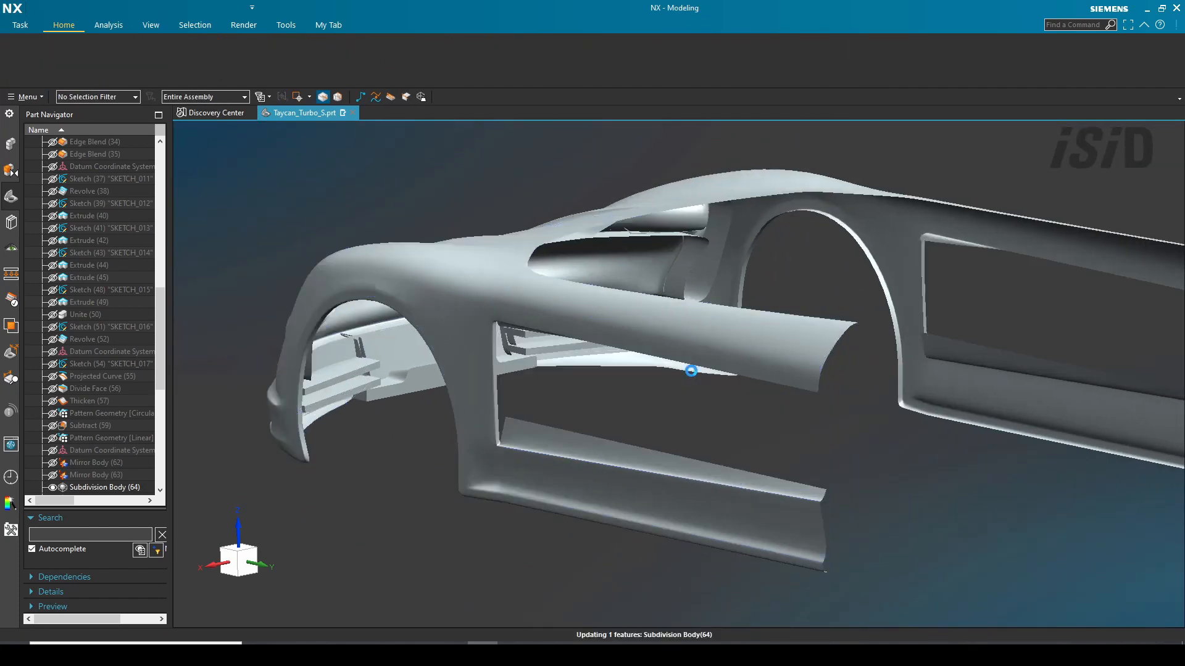
# Step: Extrude the rear edges of the hood and fender along the windshield base
pyautogui.moveTo(693, 370); pyautogui.dragTo(780, 462, button='middle')
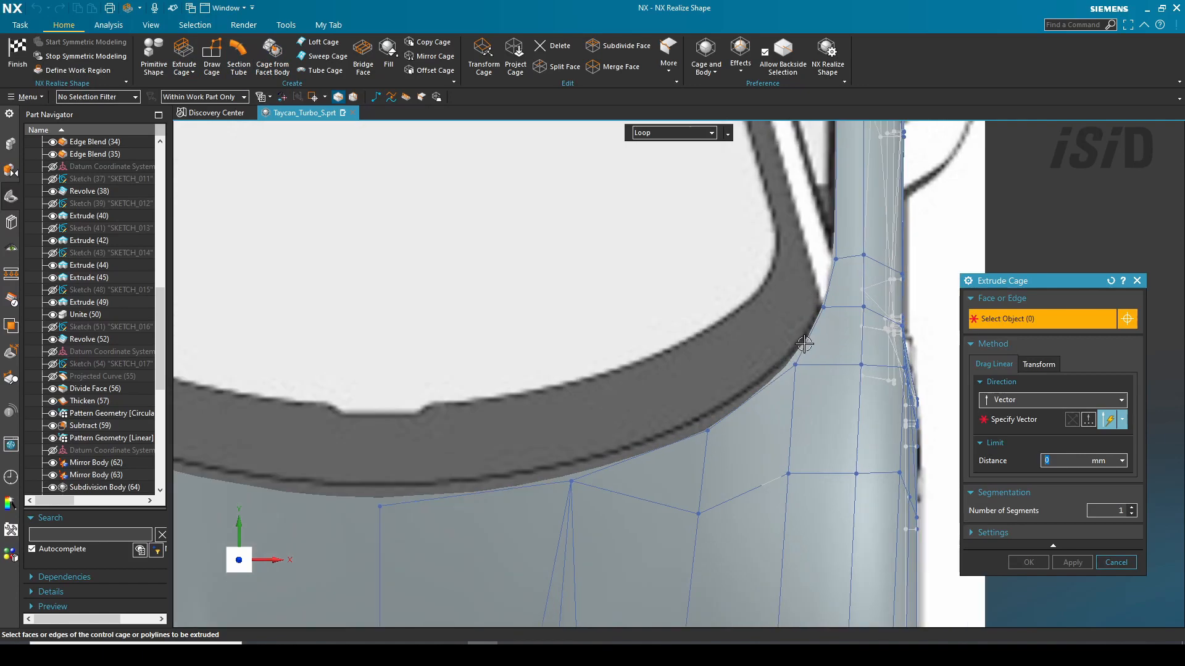
pyautogui.scroll(3, 898, 395)
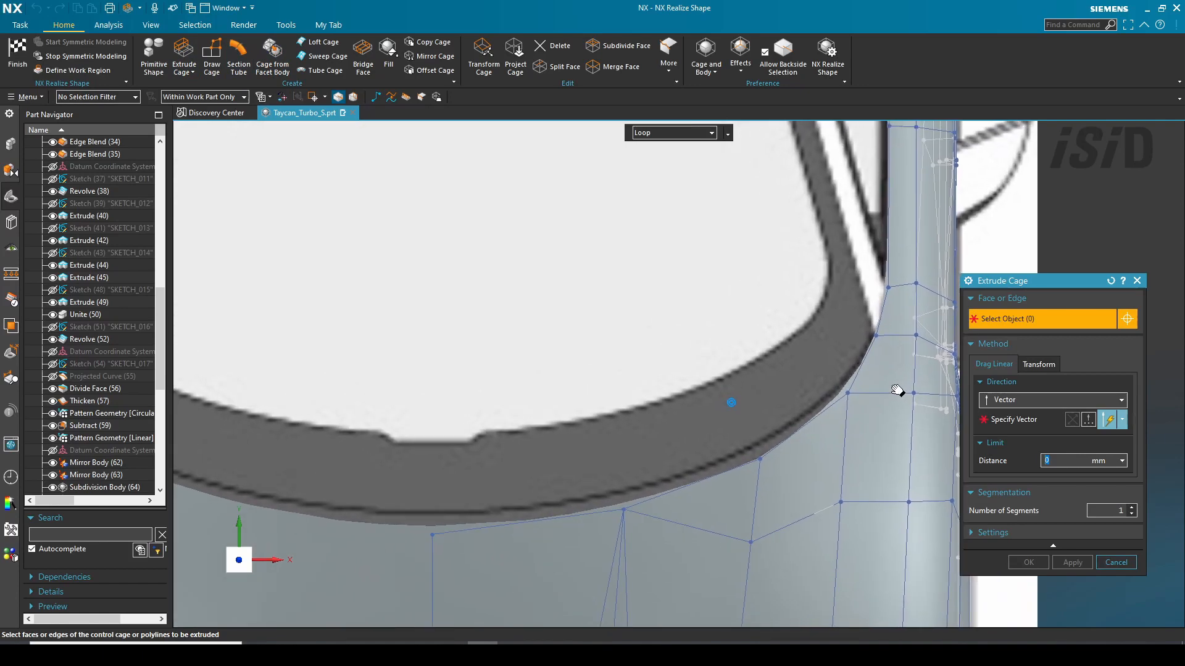
# Step: Extrude the five hood cage edges along the windshield's lower border, using a vector direction along the Z axis
pyautogui.click(1109, 282)
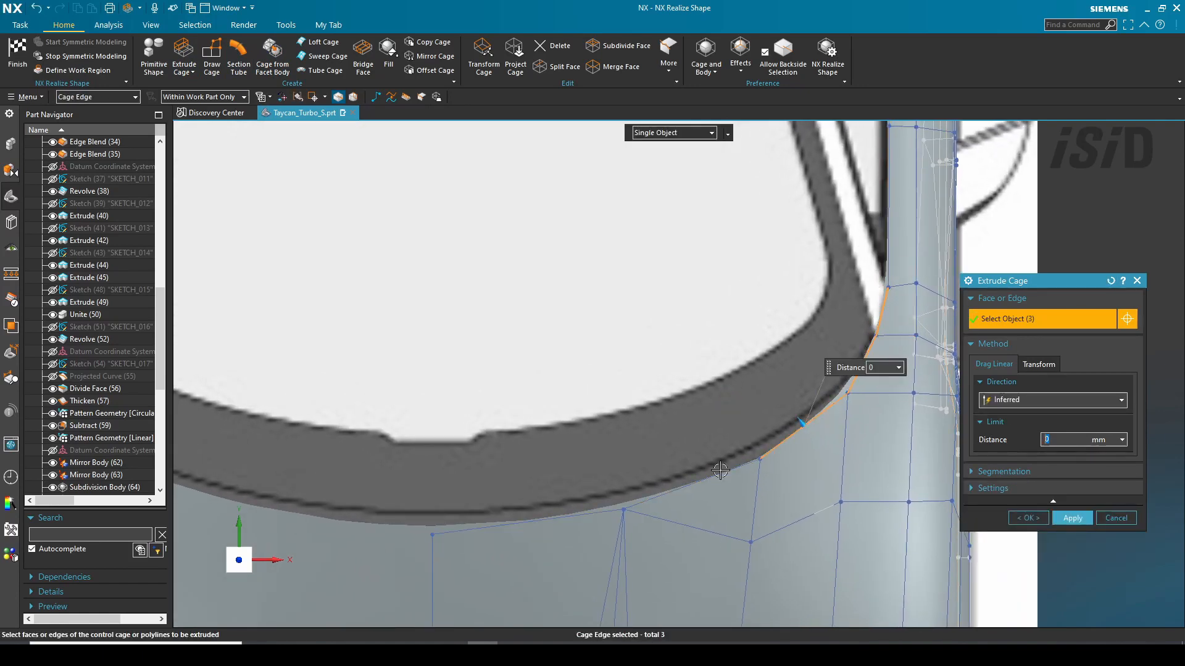
pyautogui.click(1009, 404)
pyautogui.click(993, 427)
pyautogui.scroll(-2, 771, 404)
pyautogui.moveTo(685, 426); pyautogui.dragTo(579, 377, button='middle')
pyautogui.middleClick(685, 384)
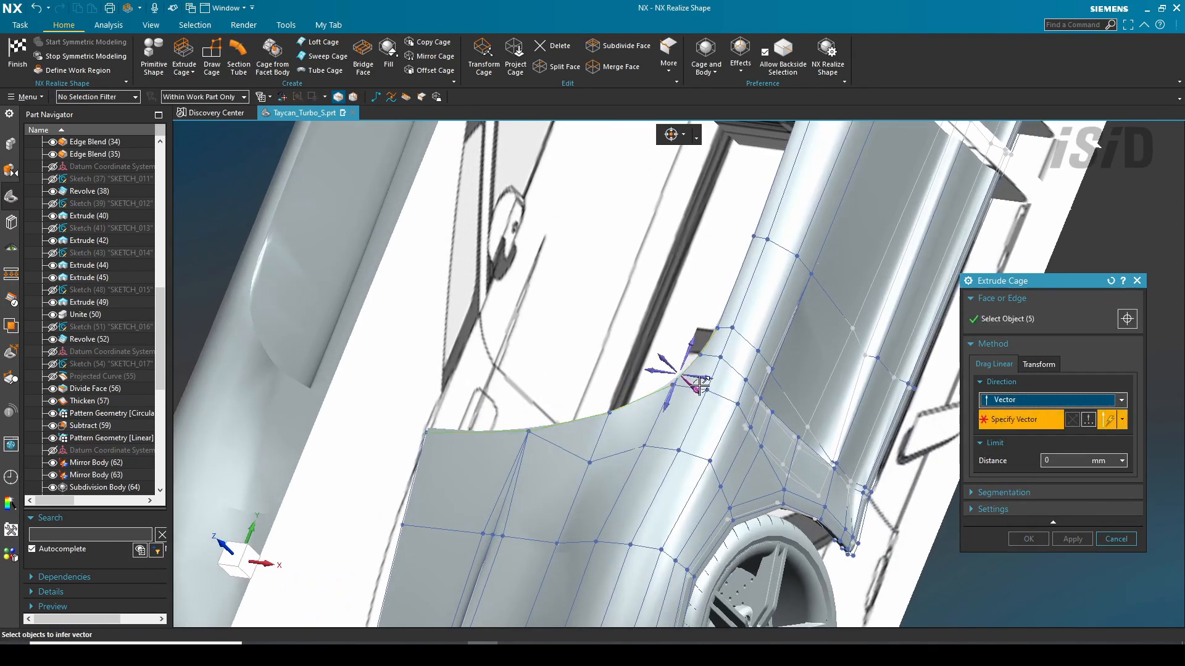
pyautogui.scroll(1, 716, 389)
pyautogui.keyDown('shift'); pyautogui.moveTo(607, 415); pyautogui.dragTo(621, 439, button='middle'); pyautogui.keyUp('shift')
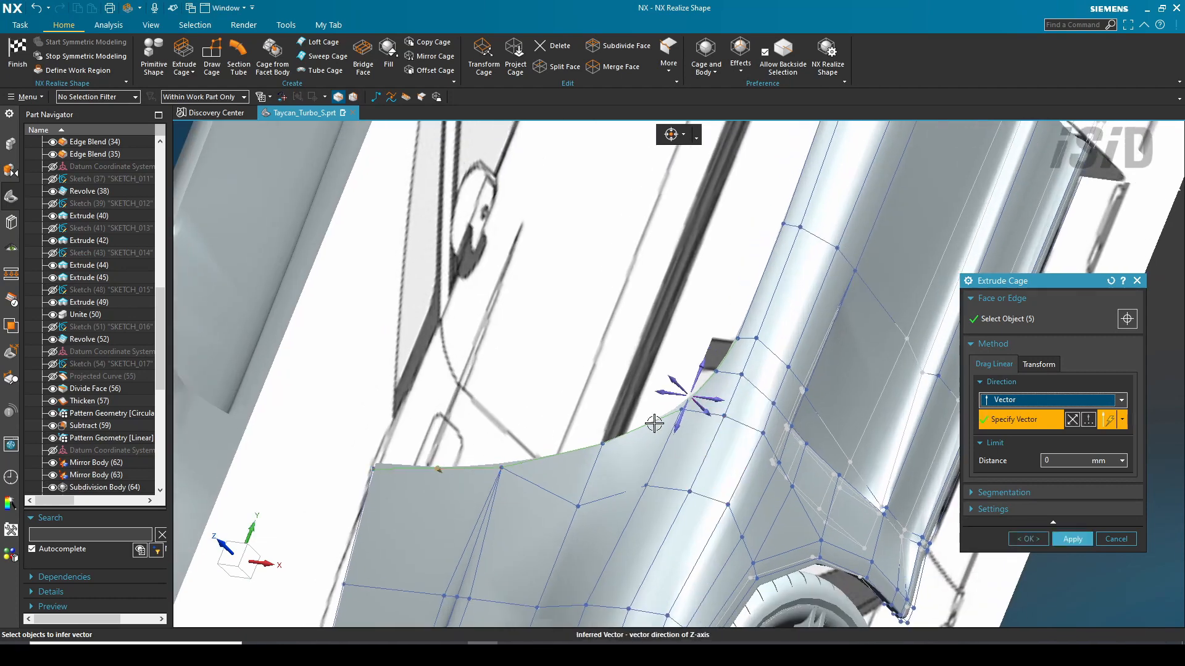
pyautogui.press('Return')
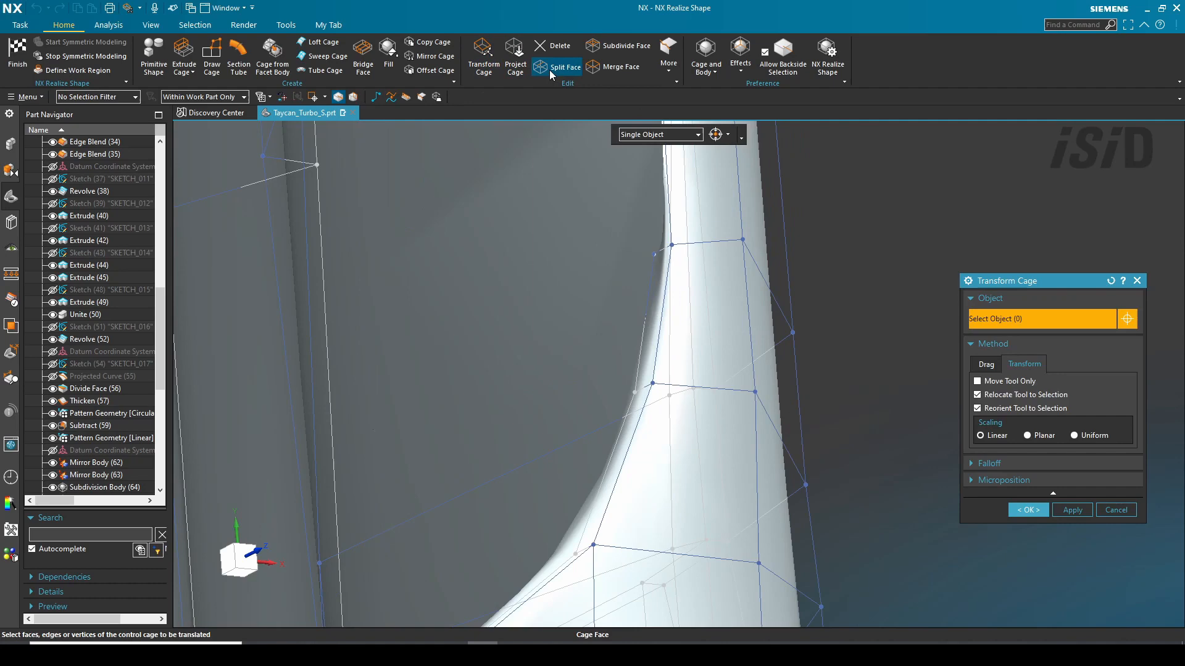
# Step: Split the cage face along a polyline beside the windshield's lower corner, and select the adjoining inner edges for a weight change
pyautogui.click(552, 74)
pyautogui.click(1005, 305)
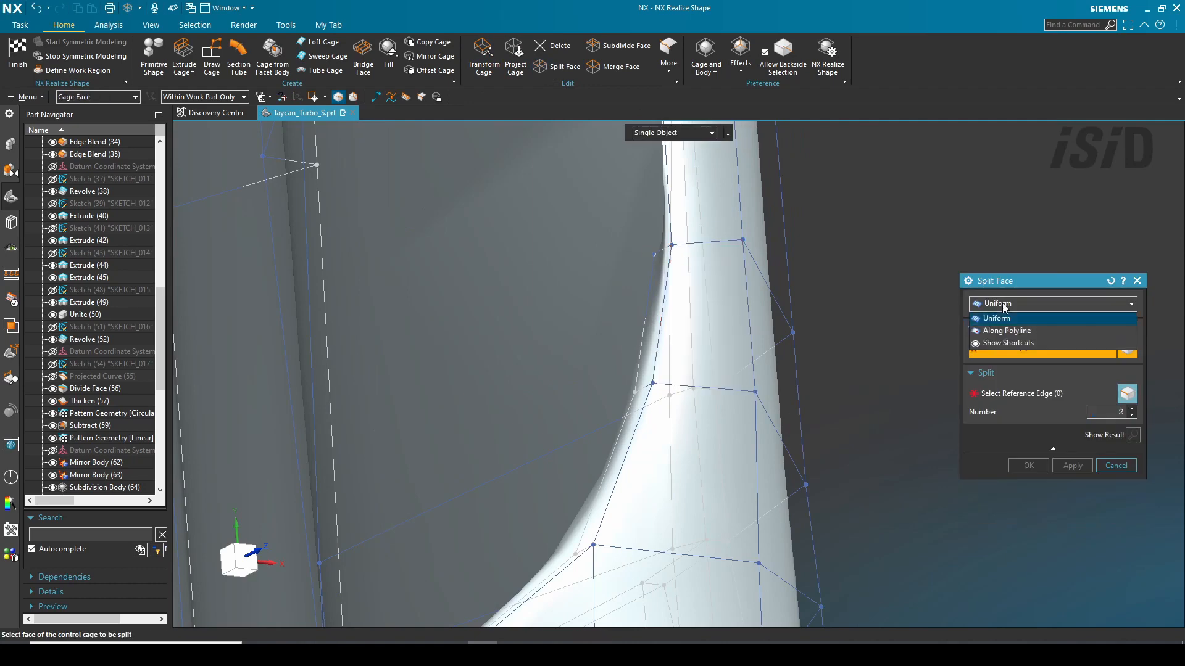
pyautogui.click(1009, 331)
pyautogui.click(671, 245)
pyautogui.click(1027, 404)
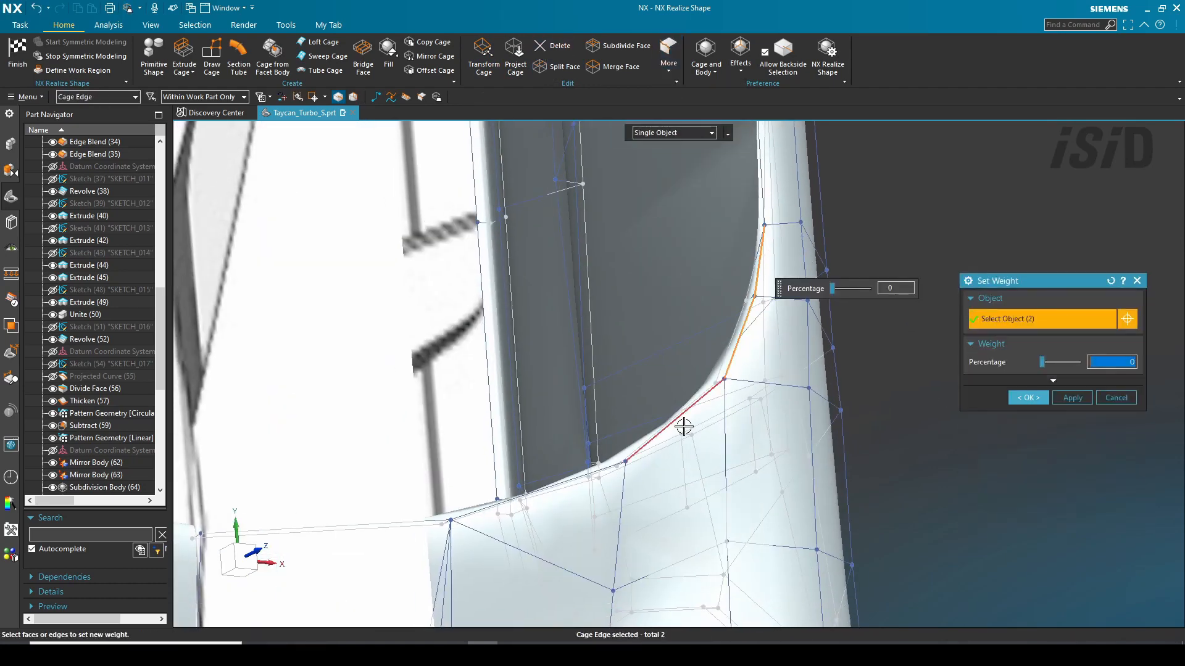
pyautogui.scroll(-5, 683, 423)
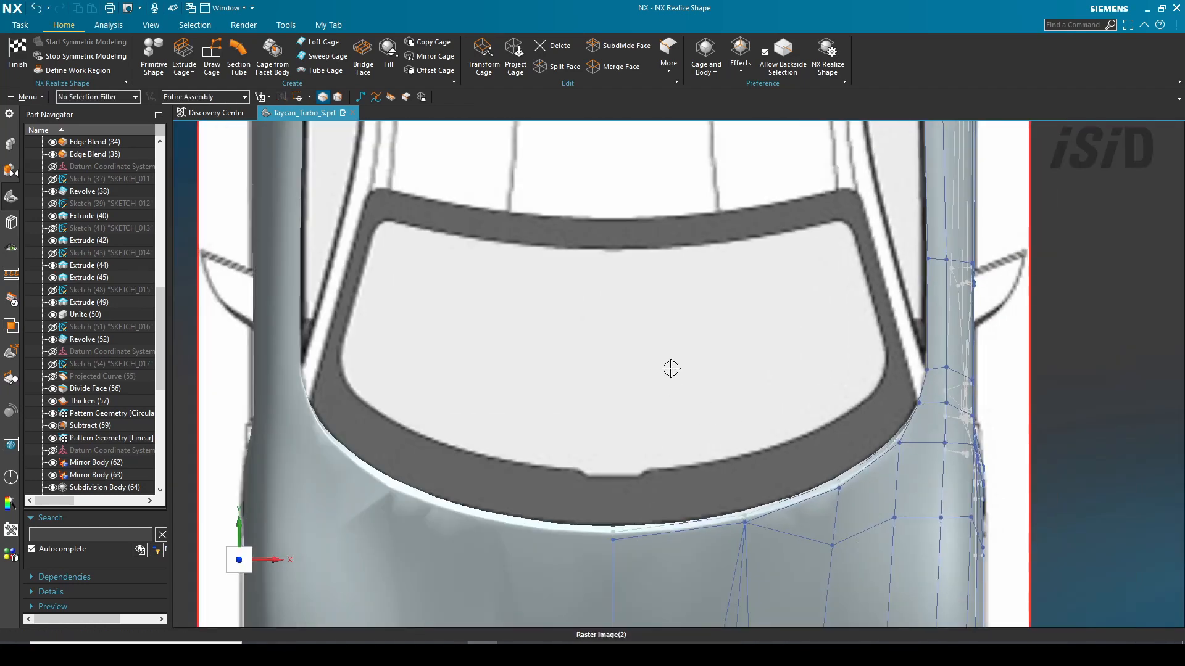
# Step: Draw a cage polyline along the windshield's upper edge in the top view and raise it to the windshield's top height
pyautogui.keyDown('shift'); pyautogui.moveTo(828, 423); pyautogui.dragTo(809, 451, button='middle'); pyautogui.keyUp('shift')
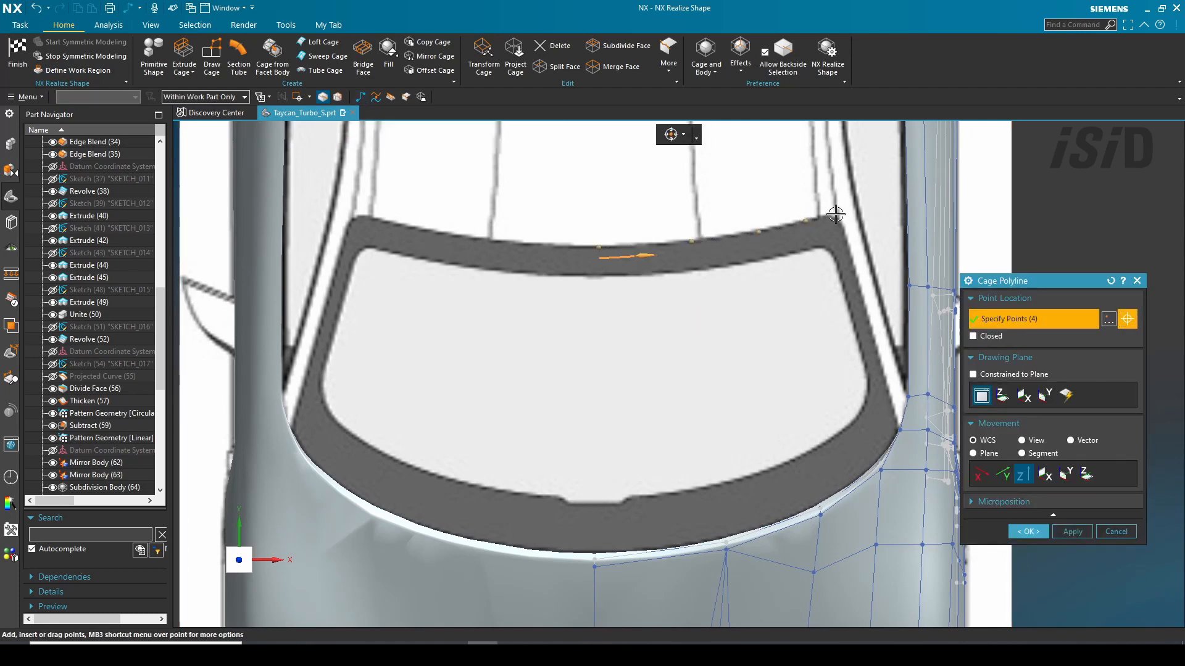
pyautogui.middleClick(832, 295)
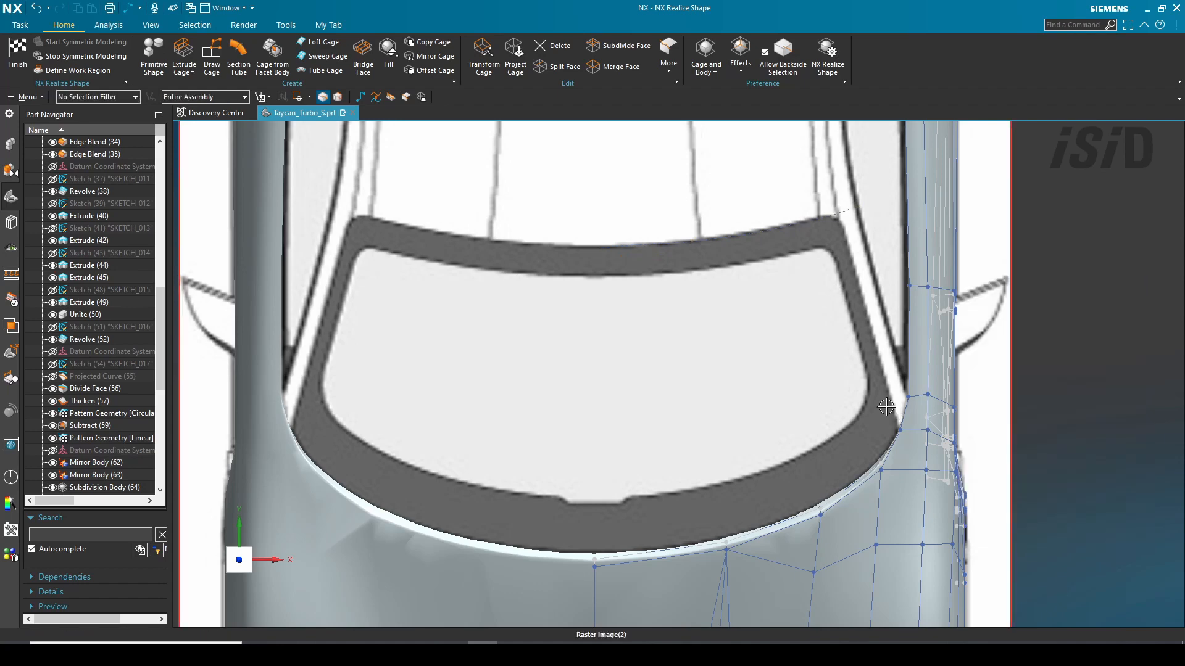
pyautogui.click(473, 64)
pyautogui.click(694, 240)
pyautogui.hotkey('ctrl', 'alt', 'r')
pyautogui.moveTo(609, 448); pyautogui.dragTo(609, 185)
pyautogui.scroll(6, 623, 247)
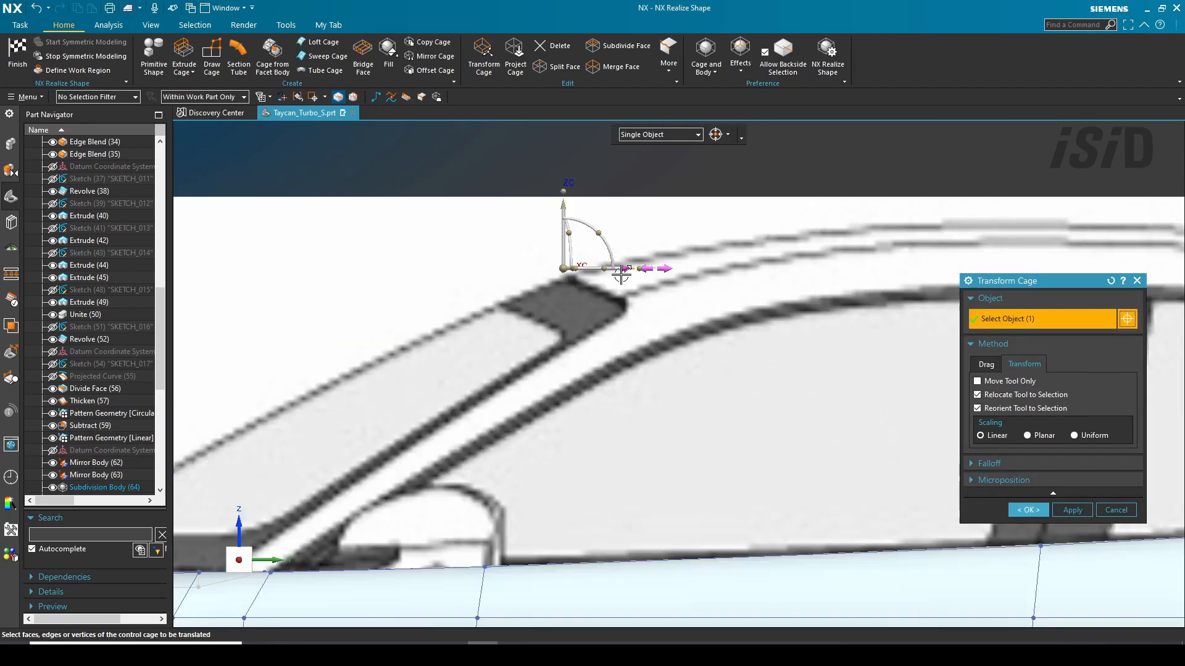
pyautogui.hotkey('ctrl', 'alt', 'f')
pyautogui.scroll(5, 773, 139)
pyautogui.keyDown('shift'); pyautogui.moveTo(536, 227); pyautogui.dragTo(520, 238, button='middle'); pyautogui.keyUp('shift')
pyautogui.moveTo(521, 226); pyautogui.dragTo(521, 240)
pyautogui.middleClick(878, 347)
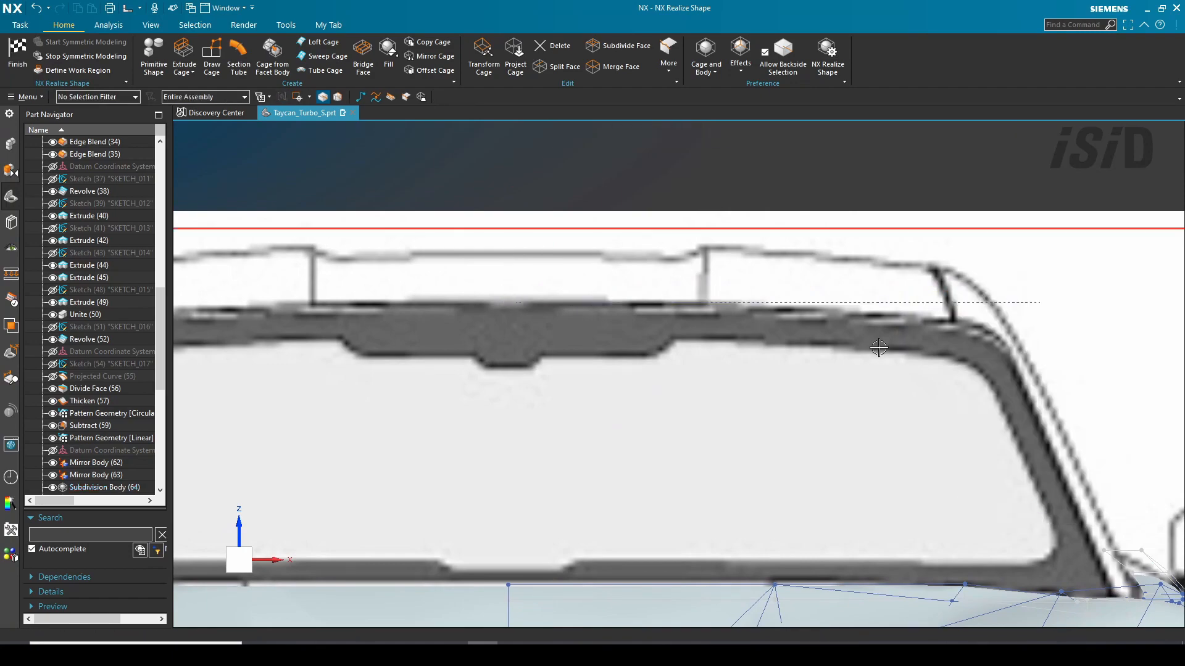
# Step: Adjust the polyline's points in the front view to follow the windshield's curved upper edge on the reference image
pyautogui.doubleClick(811, 302)
pyautogui.scroll(2, 855, 312)
pyautogui.keyDown('shift'); pyautogui.moveTo(854, 309); pyautogui.dragTo(632, 287, button='middle'); pyautogui.keyUp('shift')
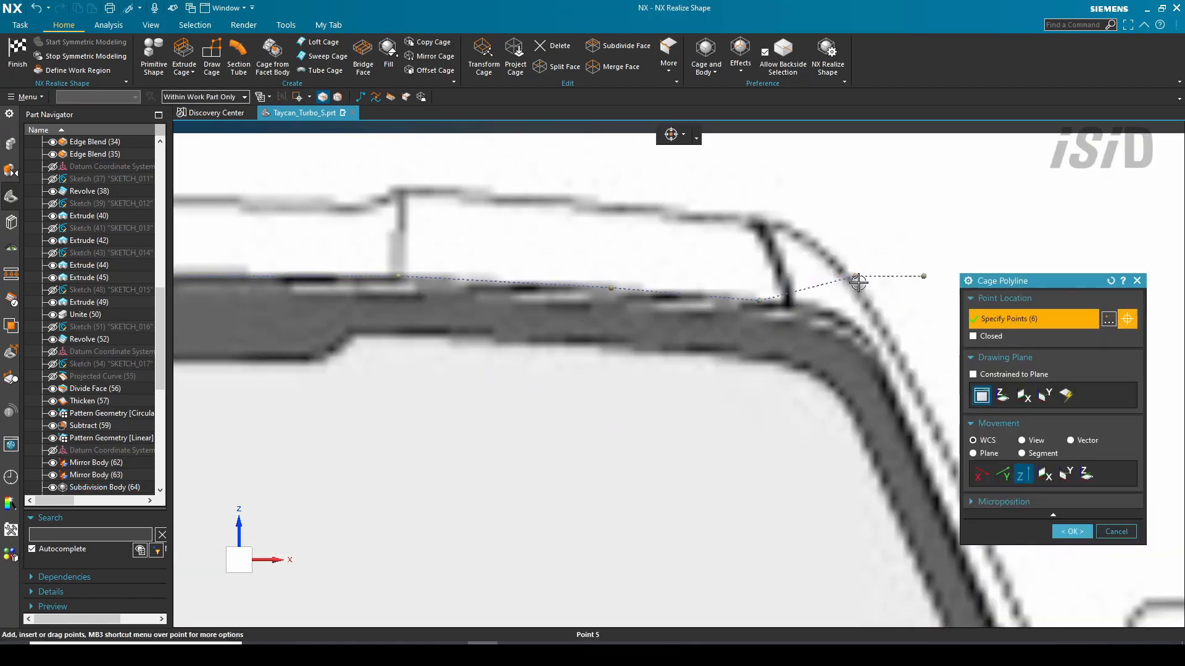
pyautogui.scroll(-5, 906, 271)
pyautogui.click(1072, 531)
# Step: Loft a cage from the hood's rear edges to the polyline at the windshield's top
pyautogui.moveTo(926, 482); pyautogui.dragTo(556, 419, button='middle')
pyautogui.click(321, 42)
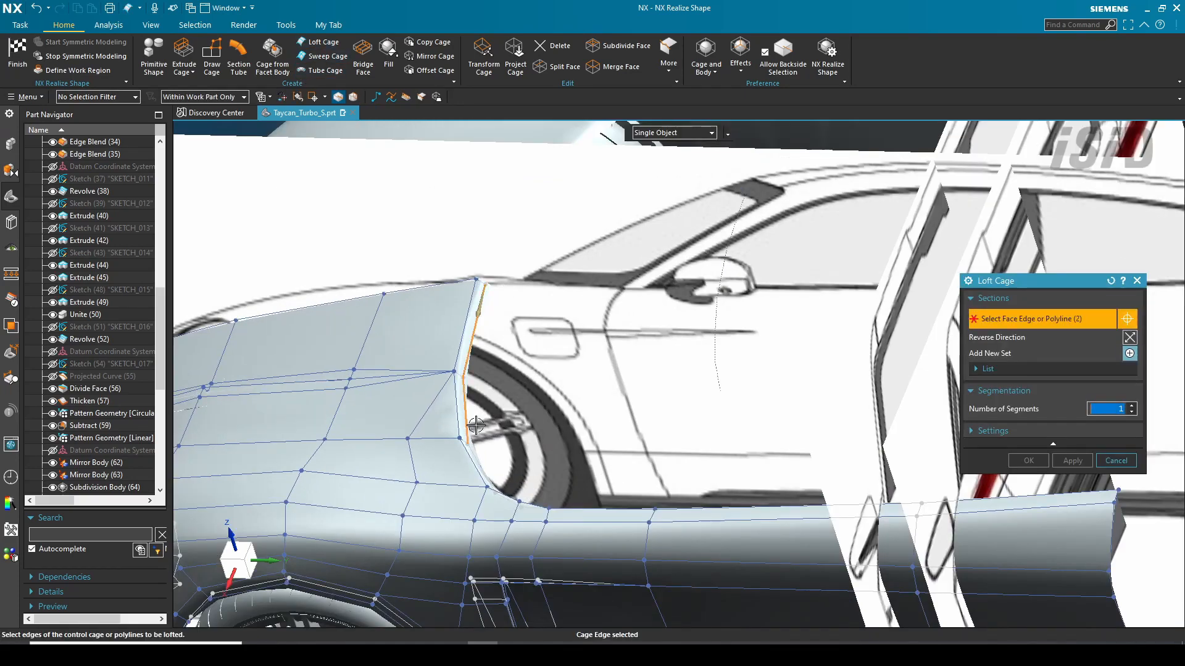
pyautogui.scroll(3, 476, 425)
pyautogui.click(489, 482)
pyautogui.middleClick(719, 365)
pyautogui.scroll(-3, 721, 442)
pyautogui.click(855, 220)
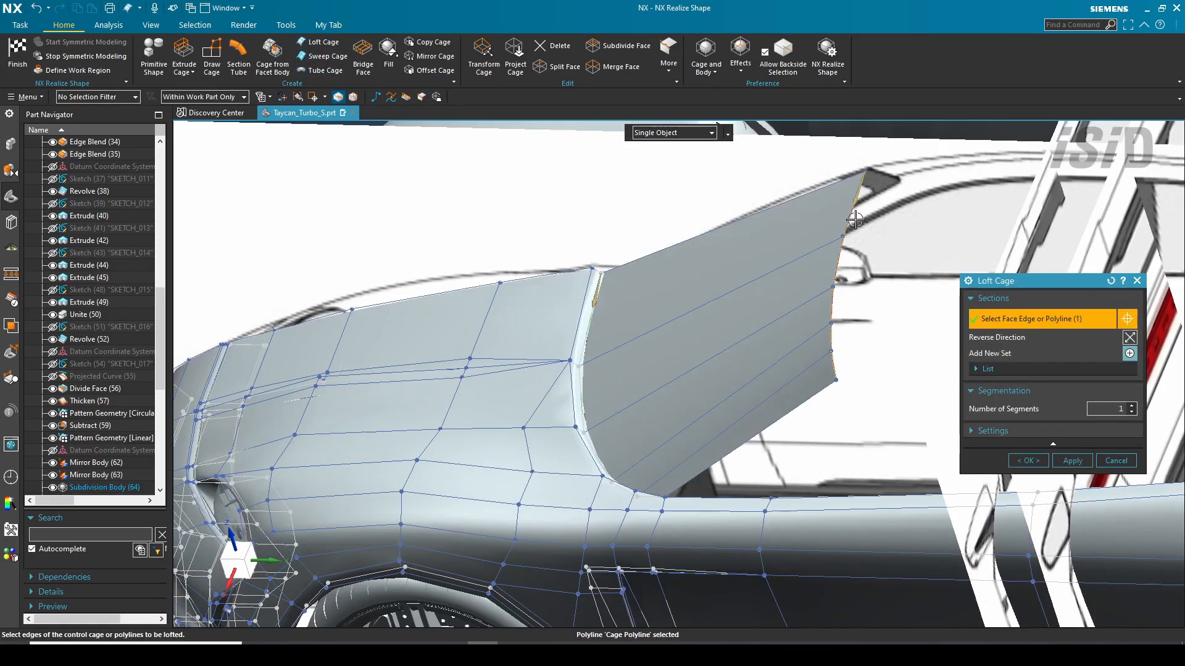
# Step: Move the middle row of windshield cage edges slightly up in Z to match the windshield line in the side view
pyautogui.hotkey('ctrl', 'alt', 'f')
pyautogui.hotkey('ctrl', 'alt', 'r')
pyautogui.scroll(4, 525, 264)
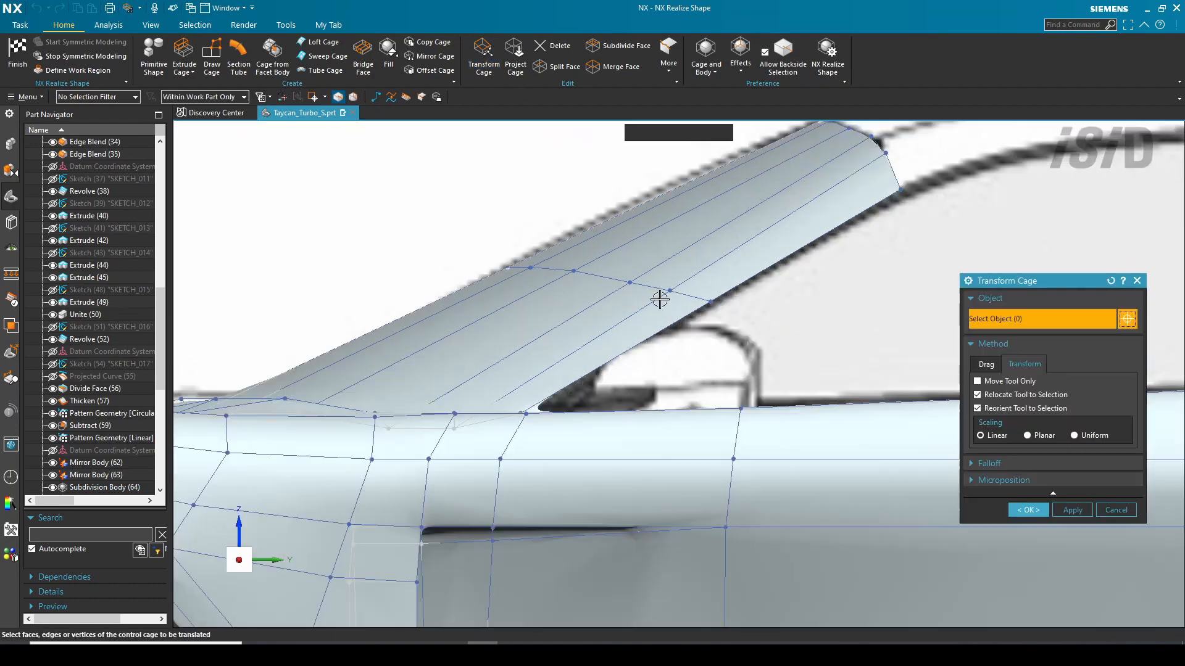
pyautogui.scroll(3, 661, 298)
pyautogui.click(636, 272)
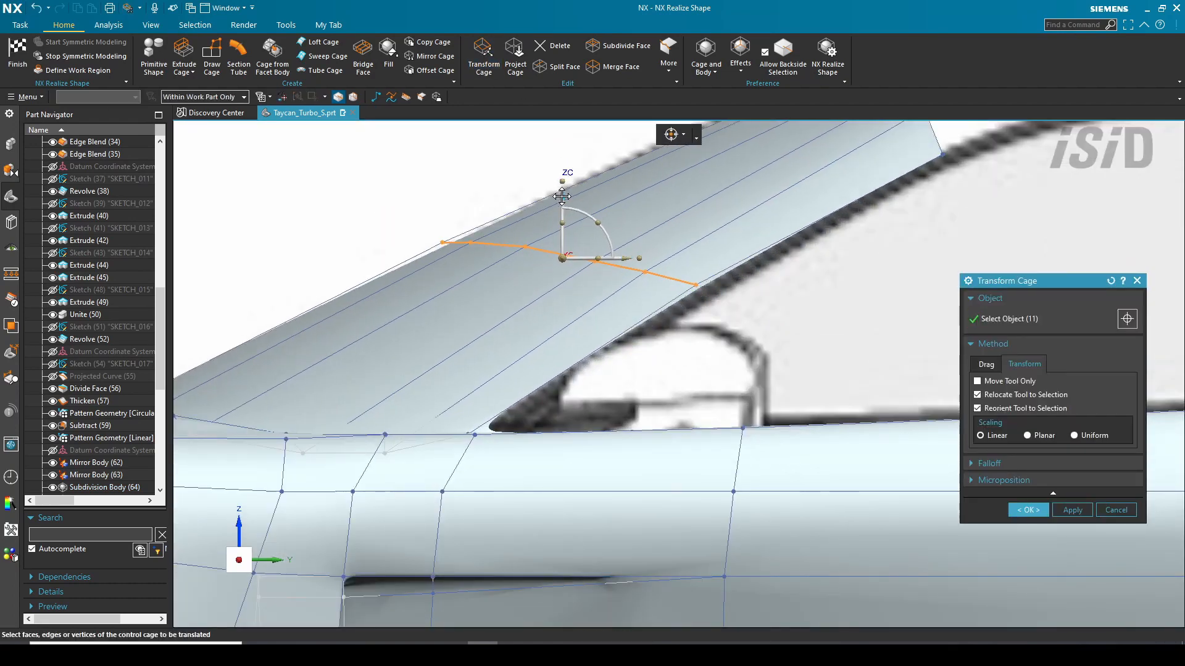
pyautogui.moveTo(562, 196); pyautogui.dragTo(562, 190)
pyautogui.scroll(-2, 606, 258)
pyautogui.click(1028, 511)
# Step: Hide all raster reference images
pyautogui.scroll(-1, 481, 276)
pyautogui.moveTo(611, 247); pyautogui.dragTo(738, 291, button='middle')
pyautogui.hotkey('ctrl', 'w')
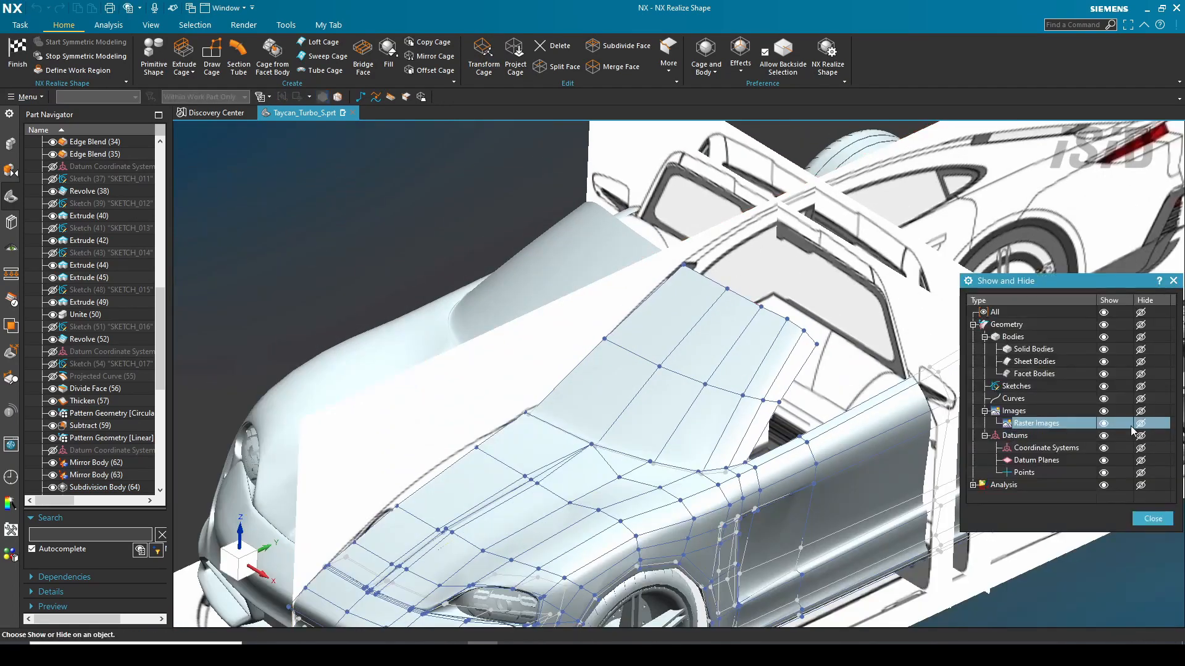
pyautogui.click(1140, 423)
pyautogui.click(1153, 518)
# Step: Sew the open edges along the windshield cage's centreline and restart symmetric modeling about a plane
pyautogui.scroll(3, 582, 363)
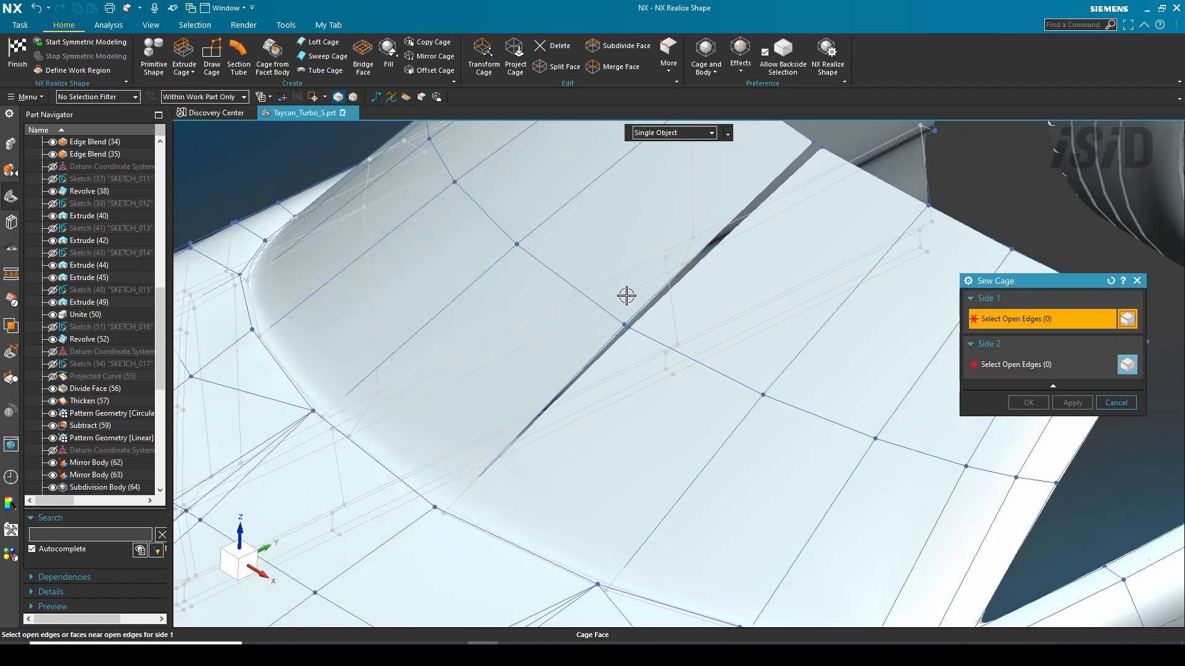
pyautogui.scroll(3, 627, 294)
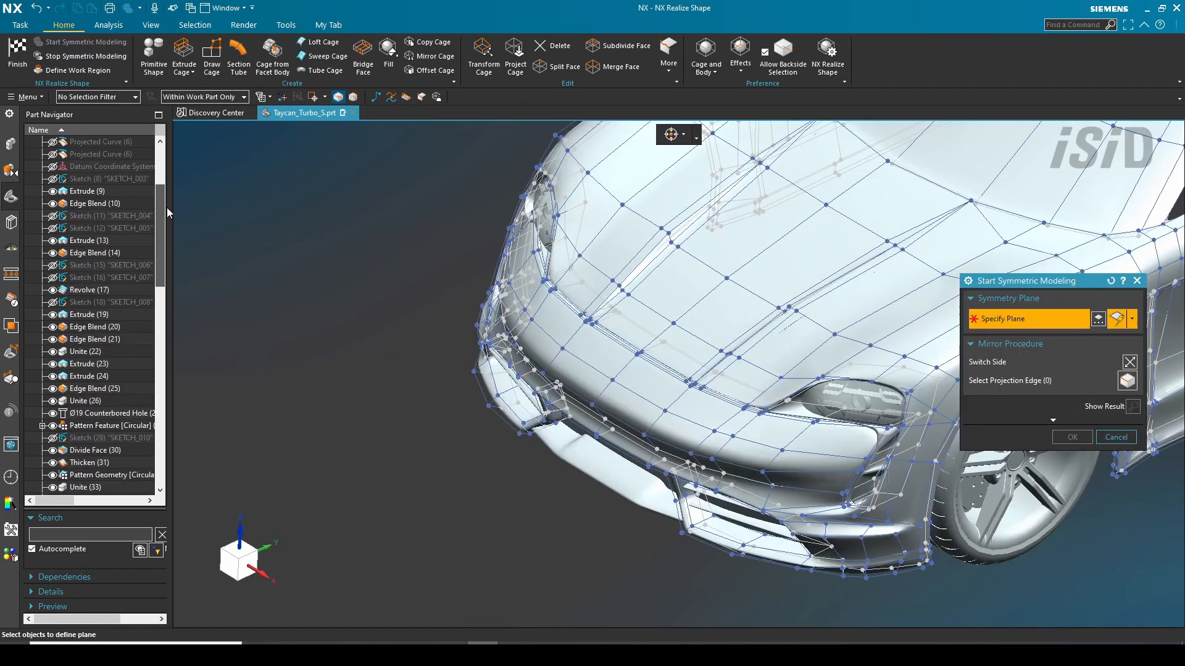
pyautogui.click(1059, 438)
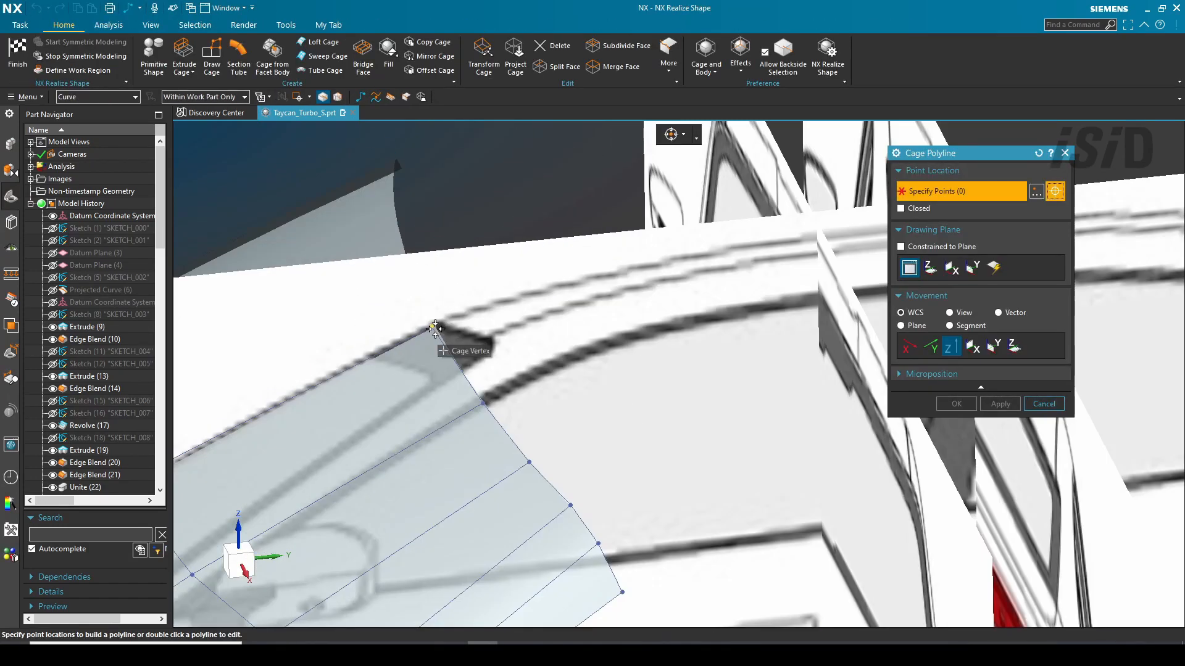
# Step: Draw cage polylines along the roof's centreline and side edge, starting from the windshield's upper vertices and following the side view image
pyautogui.click(654, 226)
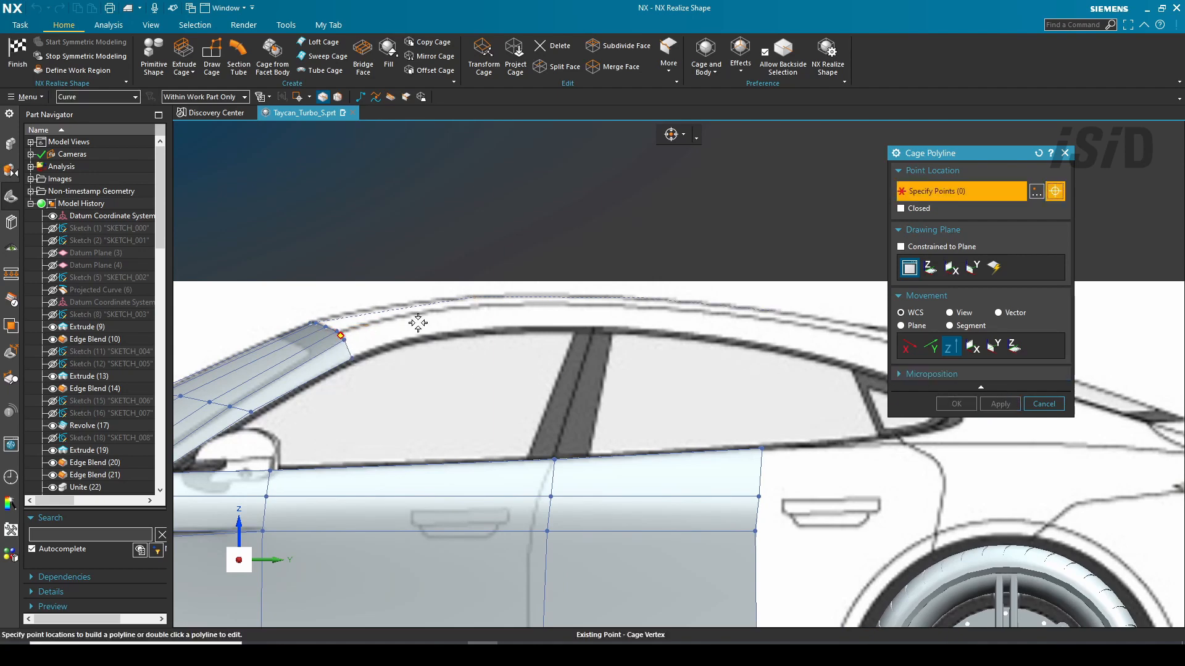
pyautogui.hotkey('ctrl', 'alt', 't')
pyautogui.hotkey('ctrl', 'alt', 'r')
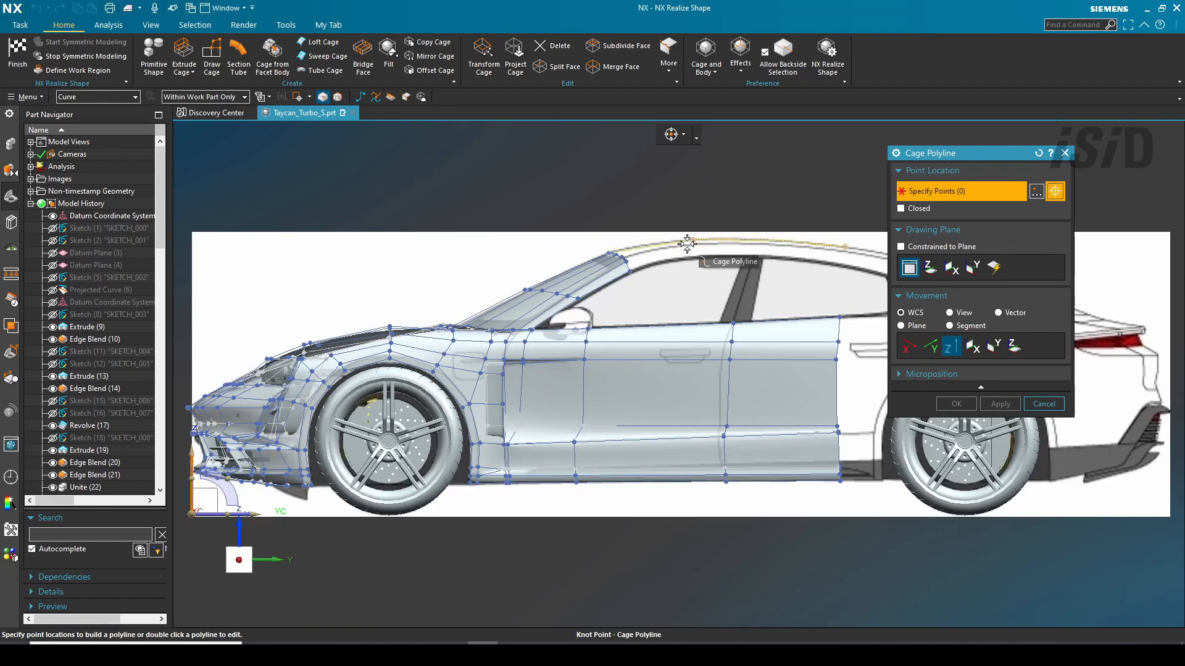
pyautogui.scroll(3, 700, 240)
pyautogui.keyDown('shift'); pyautogui.moveTo(703, 239); pyautogui.dragTo(541, 275, button='middle'); pyautogui.keyUp('shift')
pyautogui.click(382, 318)
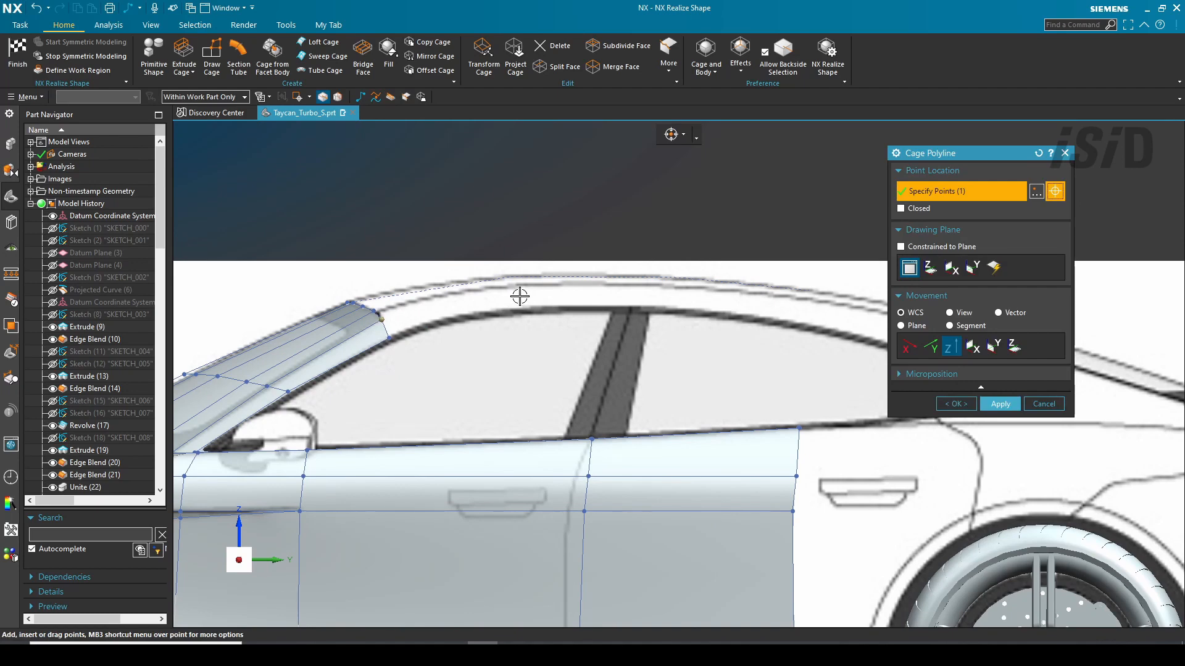
pyautogui.scroll(2, 753, 301)
pyautogui.click(680, 297)
pyautogui.keyDown('shift'); pyautogui.moveTo(812, 350); pyautogui.dragTo(555, 351, button='middle'); pyautogui.keyUp('shift')
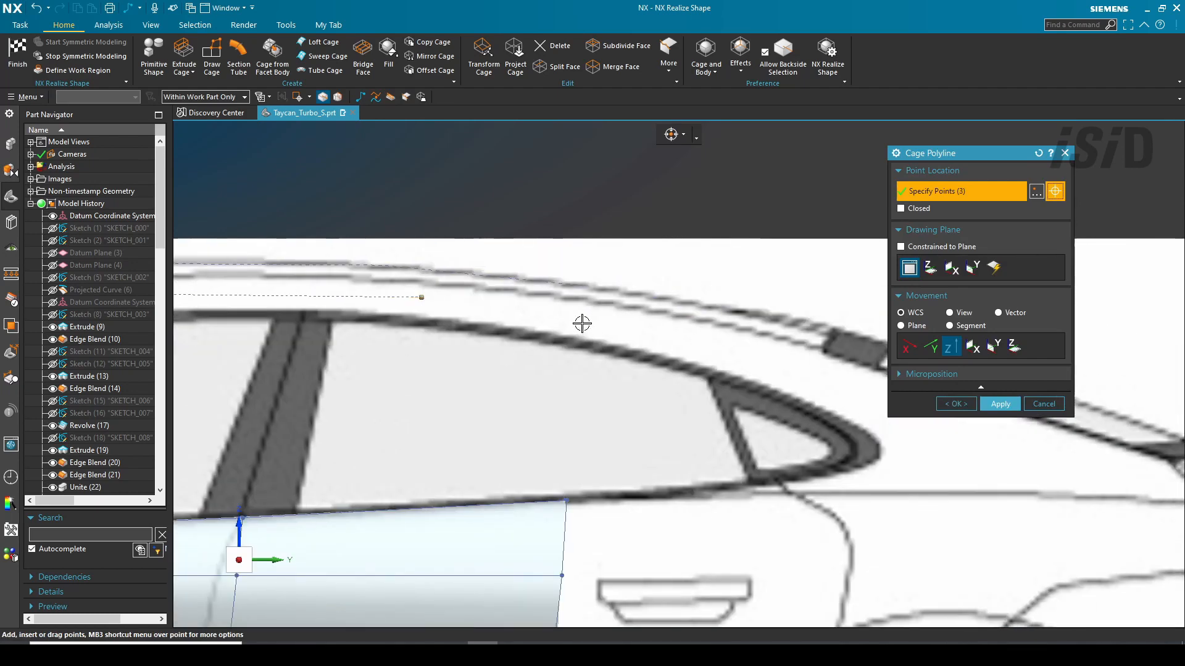
pyautogui.click(957, 404)
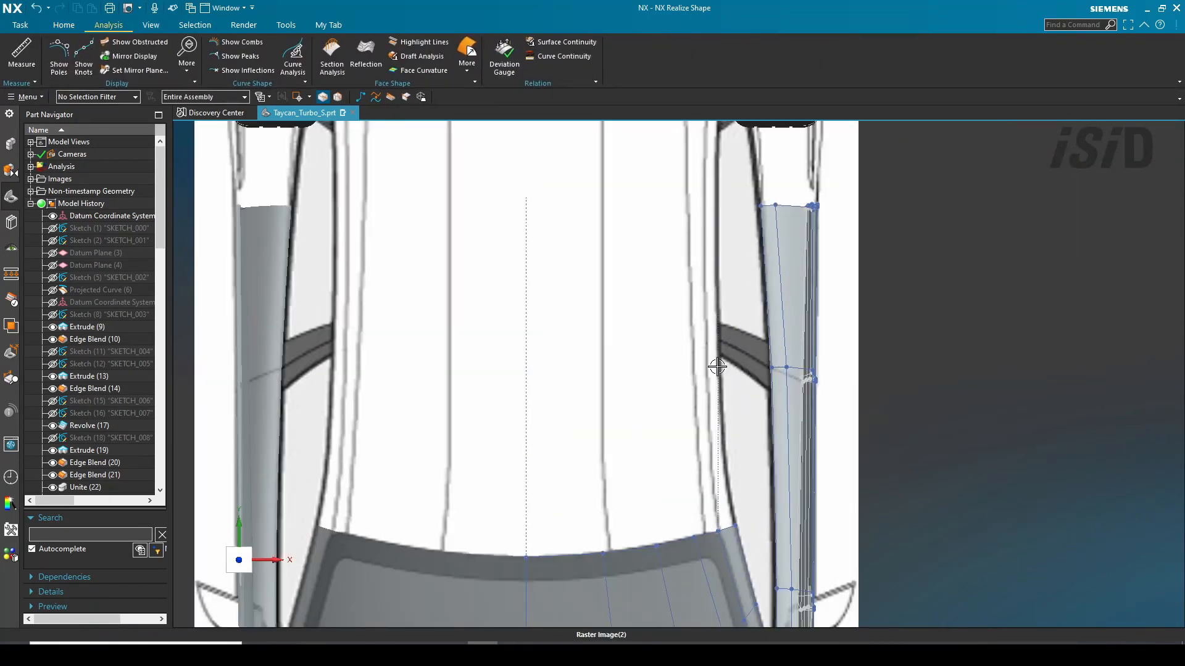
# Step: Shift the roof side polyline's points in X in the top view to follow the roof's side line
pyautogui.scroll(3, 725, 427)
pyautogui.scroll(-3, 725, 427)
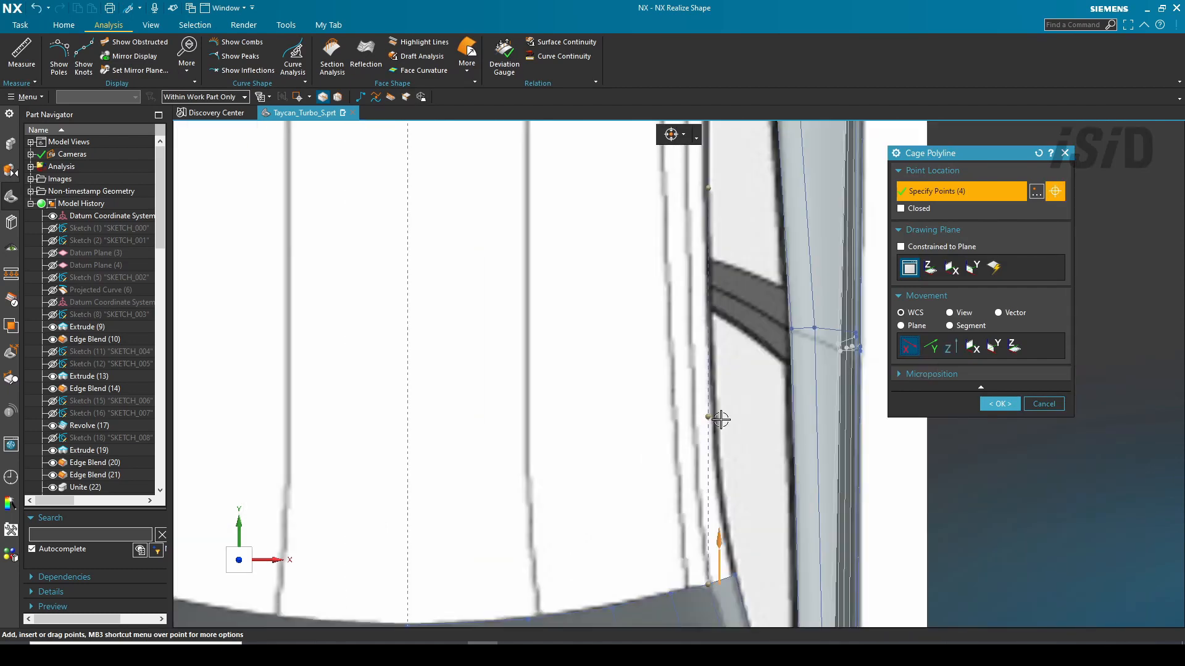
pyautogui.keyDown('shift'); pyautogui.moveTo(707, 218); pyautogui.dragTo(709, 392, button='middle'); pyautogui.keyUp('shift')
pyautogui.scroll(3, 683, 357)
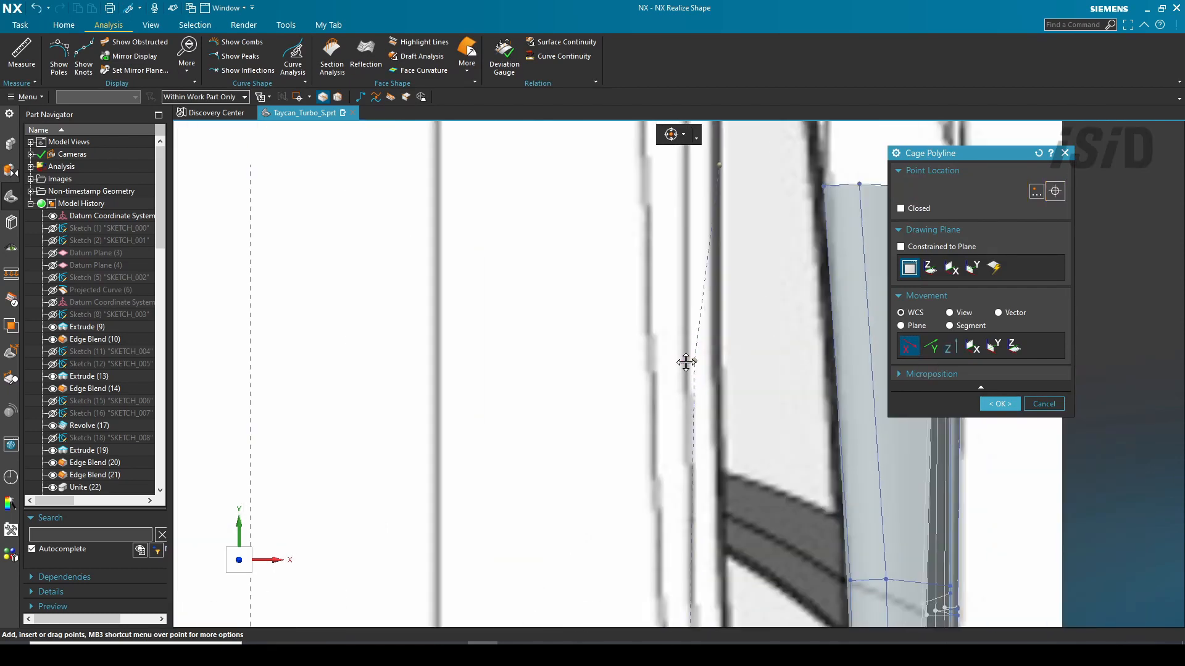
pyautogui.middleClick(691, 304)
# Step: Hide the raster images again to expose the windshield edges and roof polylines
pyautogui.scroll(-5, 698, 305)
pyautogui.moveTo(562, 437); pyautogui.dragTo(527, 411, button='middle')
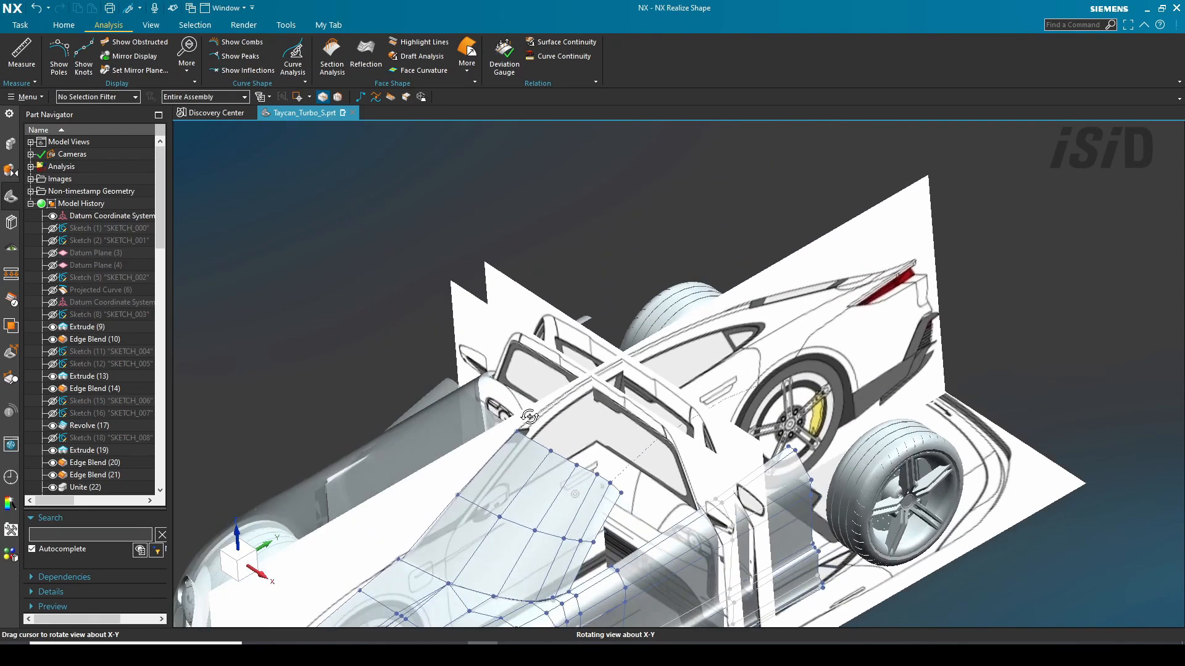
pyautogui.hotkey('ctrl', 'w')
pyautogui.click(1068, 296)
# Step: Sweep a roof cage from the windshield's top edges, using the roof centreline and side polylines as the two guides
pyautogui.scroll(4, 563, 437)
pyautogui.click(64, 25)
pyautogui.click(327, 57)
pyautogui.scroll(2, 646, 496)
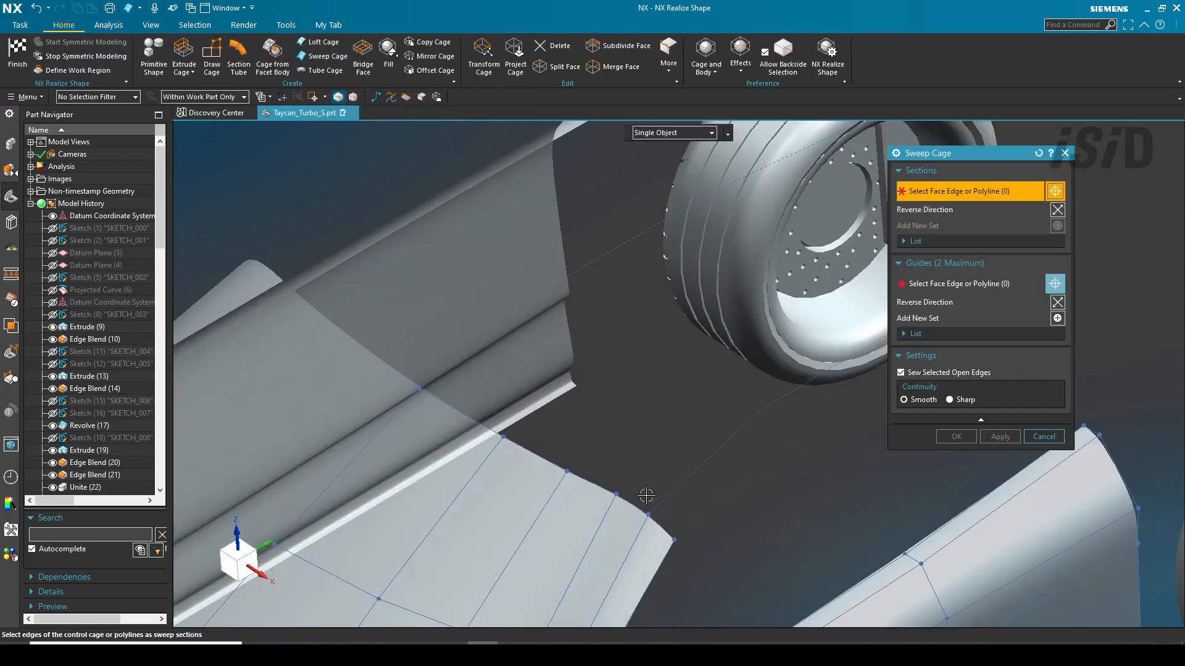
pyautogui.middleClick(684, 375)
pyautogui.click(710, 458)
pyautogui.middleClick(685, 395)
pyautogui.click(580, 269)
pyautogui.scroll(-3, 587, 397)
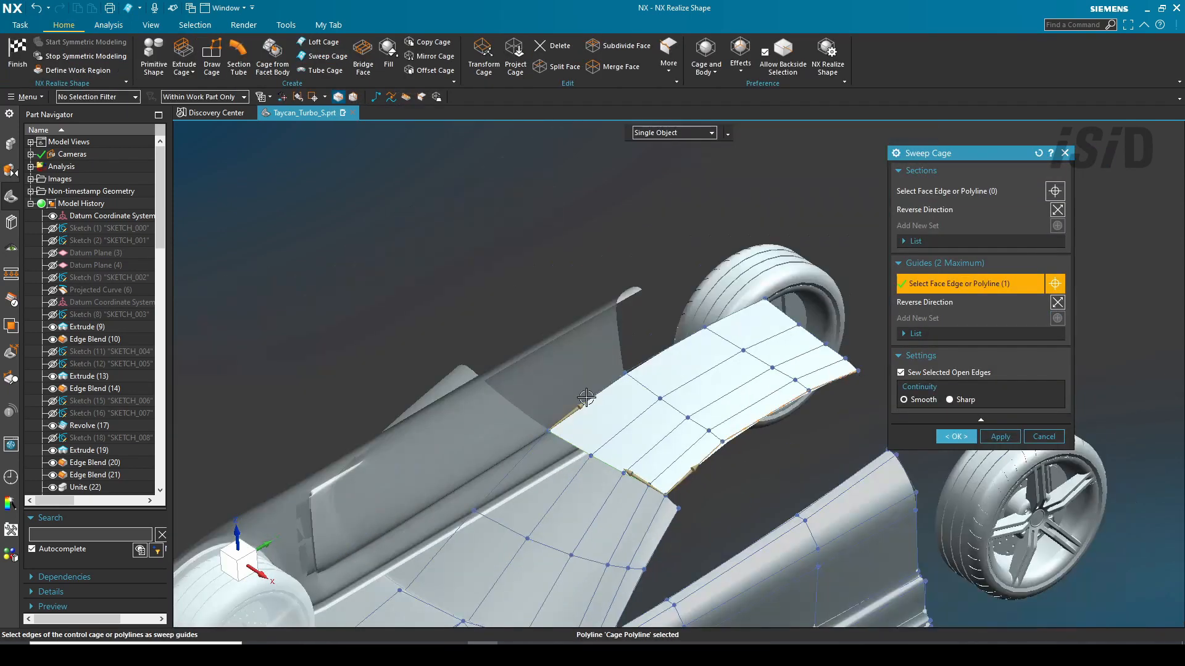
pyautogui.scroll(-4, 718, 309)
pyautogui.scroll(2, 719, 308)
pyautogui.moveTo(722, 364); pyautogui.dragTo(731, 319, button='middle')
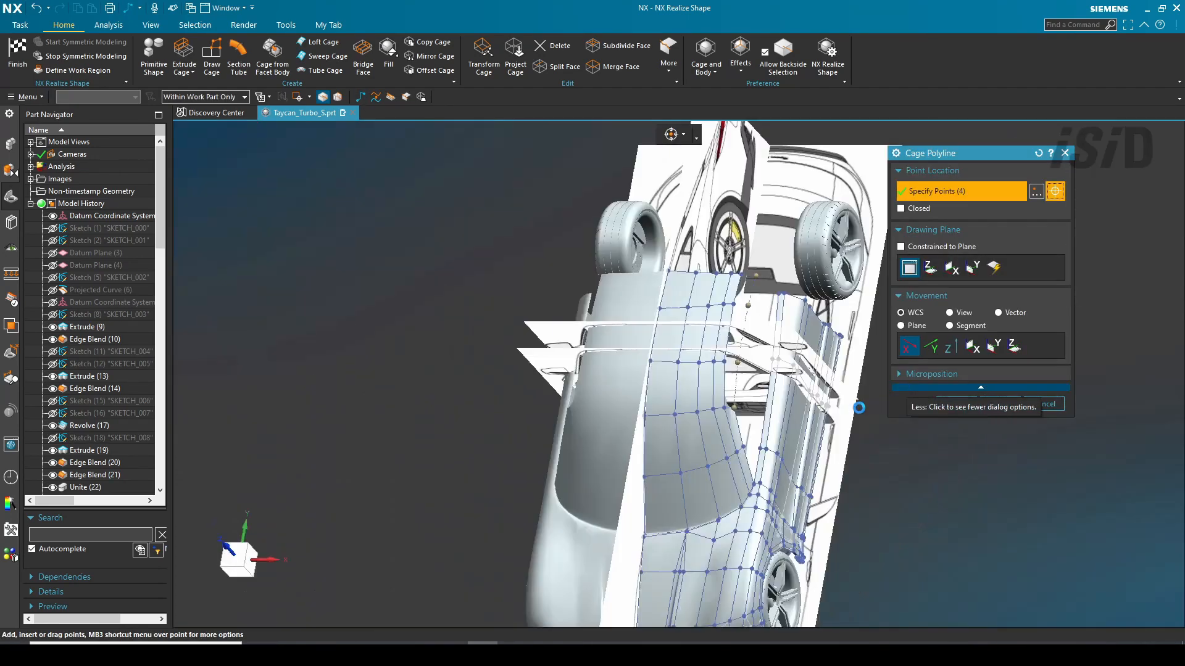
# Step: Adjust the points of the polyline above the side windows in the top view to follow the roof's outer edge
pyautogui.press('F8')
pyautogui.scroll(4, 860, 401)
pyautogui.scroll(1, 739, 410)
pyautogui.keyDown('shift'); pyautogui.moveTo(741, 185); pyautogui.dragTo(740, 392, button='middle'); pyautogui.keyUp('shift')
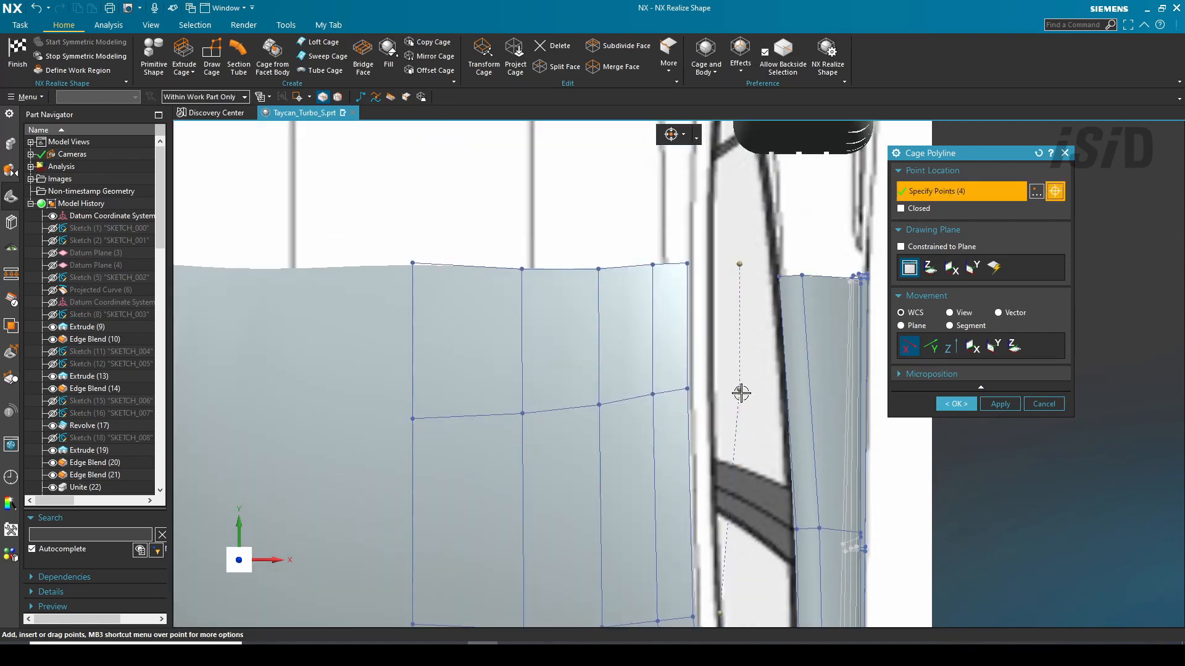
pyautogui.scroll(3, 741, 392)
pyautogui.moveTo(742, 393); pyautogui.dragTo(693, 393)
pyautogui.keyDown('shift'); pyautogui.moveTo(734, 150); pyautogui.dragTo(736, 318, button='middle'); pyautogui.keyUp('shift')
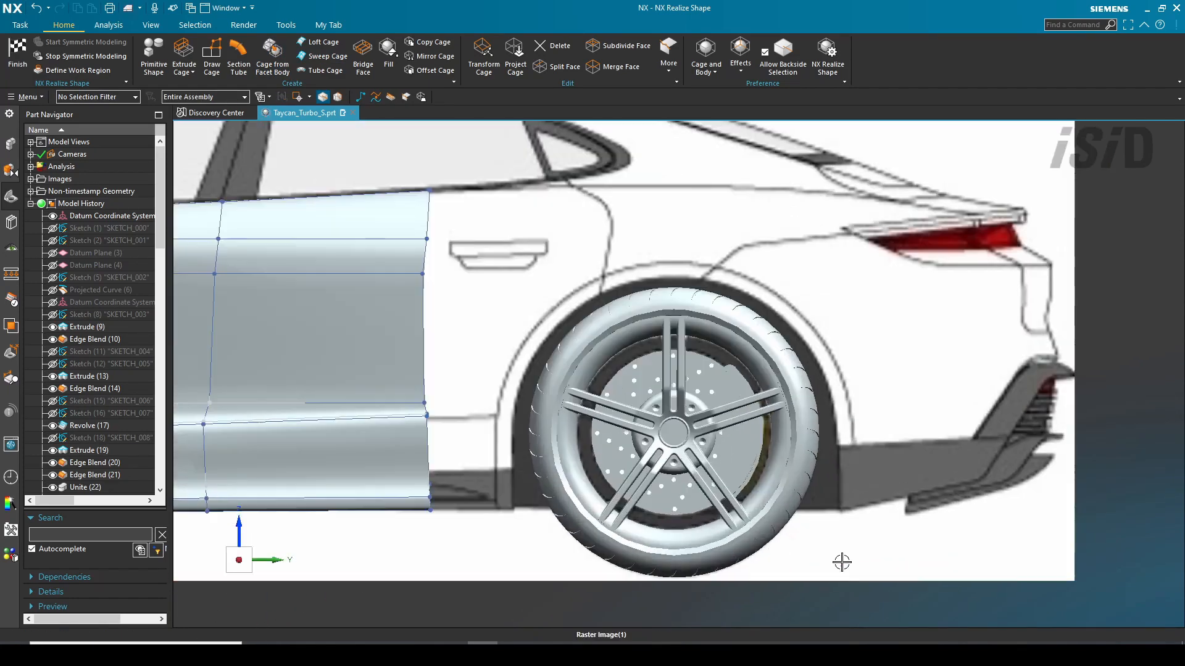
# Step: Draw an open cage polyline around the rear wheel arch's inner edge, following the side-view reference image
pyautogui.click(360, 97)
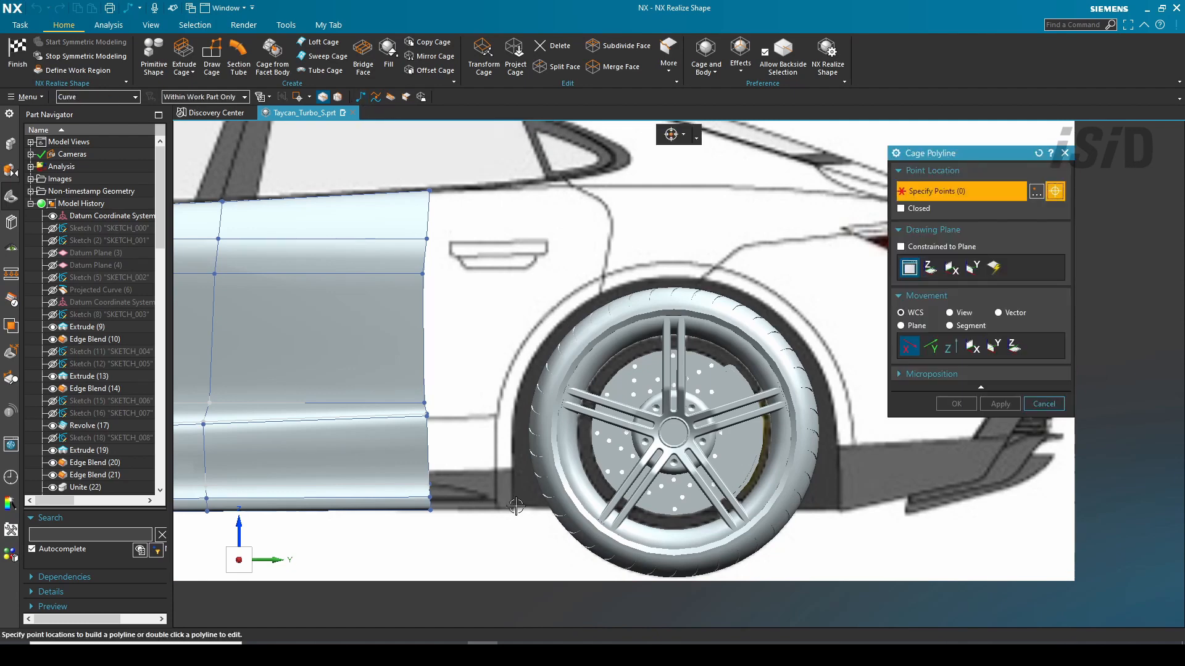
pyautogui.scroll(2, 511, 503)
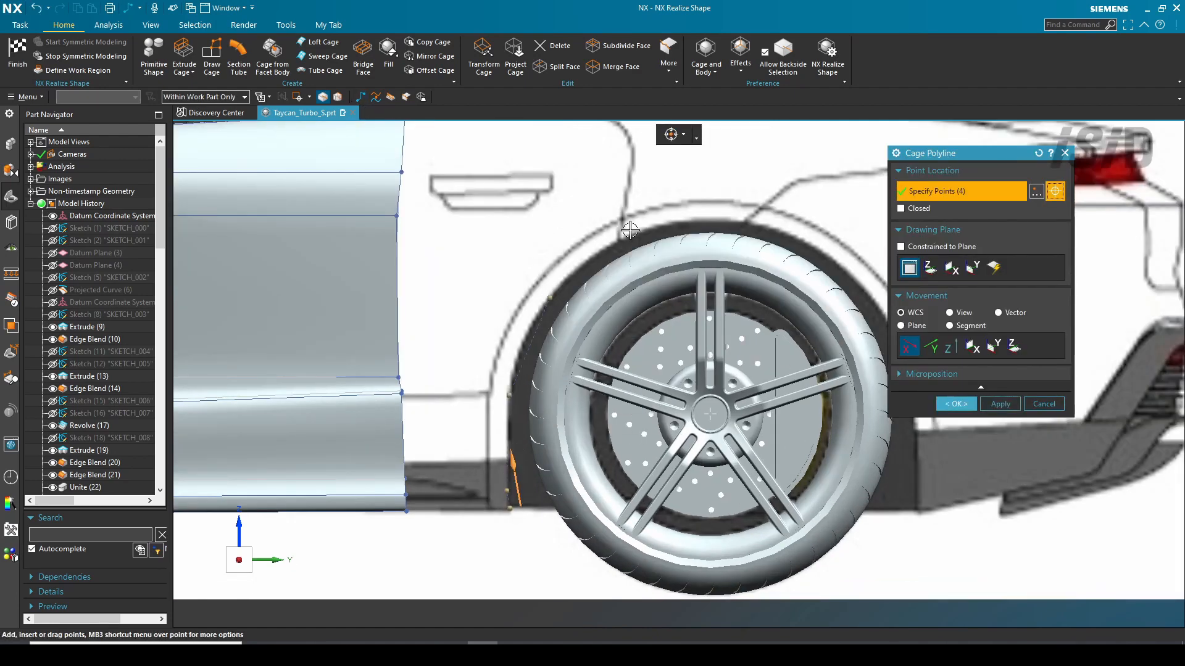
pyautogui.keyDown('shift'); pyautogui.moveTo(700, 225); pyautogui.dragTo(640, 213, button='middle'); pyautogui.keyUp('shift')
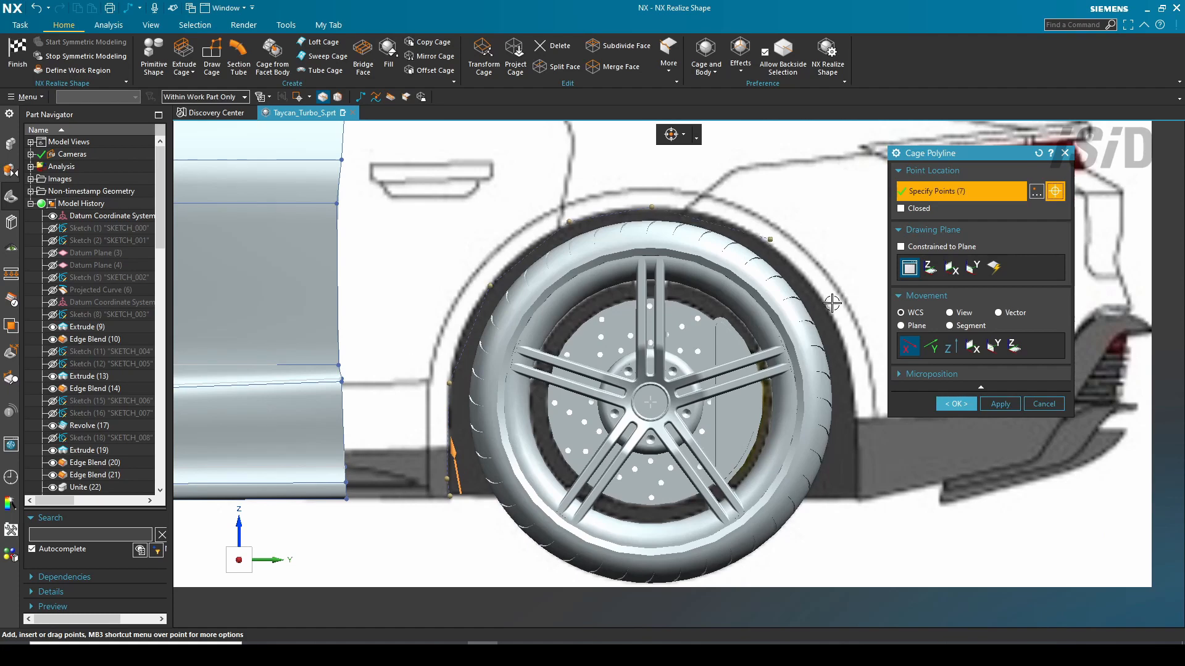
pyautogui.click(954, 405)
pyautogui.scroll(2, 455, 512)
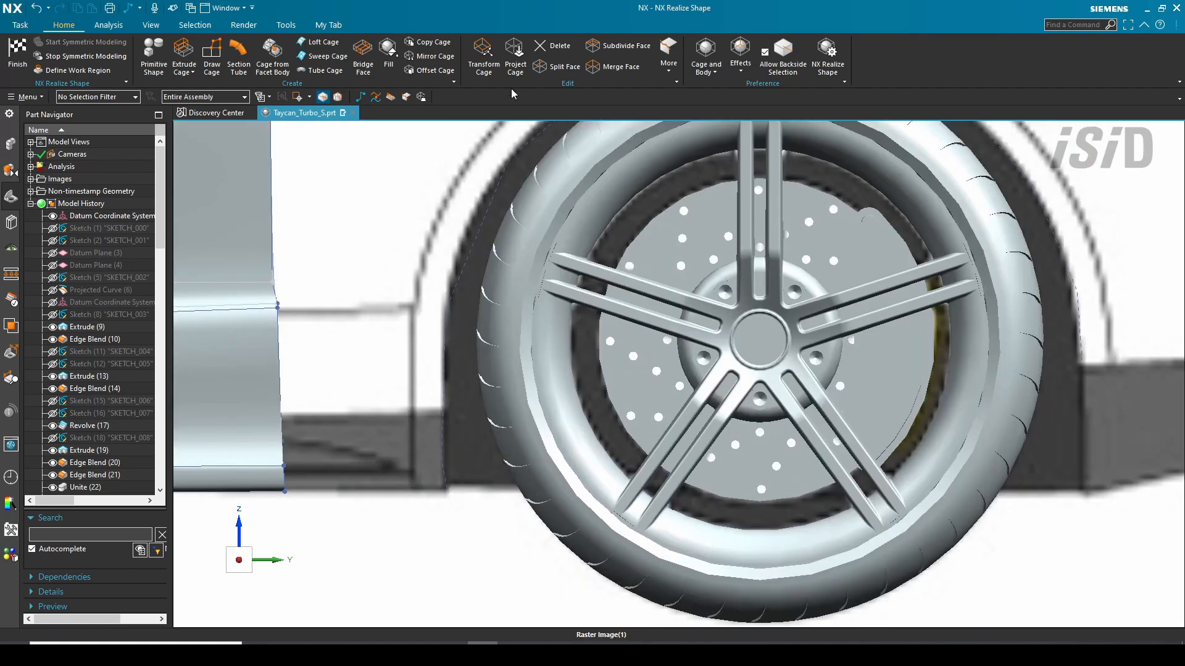
# Step: Draw a second cage polyline around the outer outline of the rear wheel arch in the side view
pyautogui.click(361, 98)
pyautogui.click(1000, 405)
pyautogui.scroll(-1, 617, 444)
pyautogui.keyDown('shift'); pyautogui.moveTo(728, 370); pyautogui.dragTo(531, 452, button='middle'); pyautogui.keyUp('shift')
pyautogui.scroll(3, 736, 470)
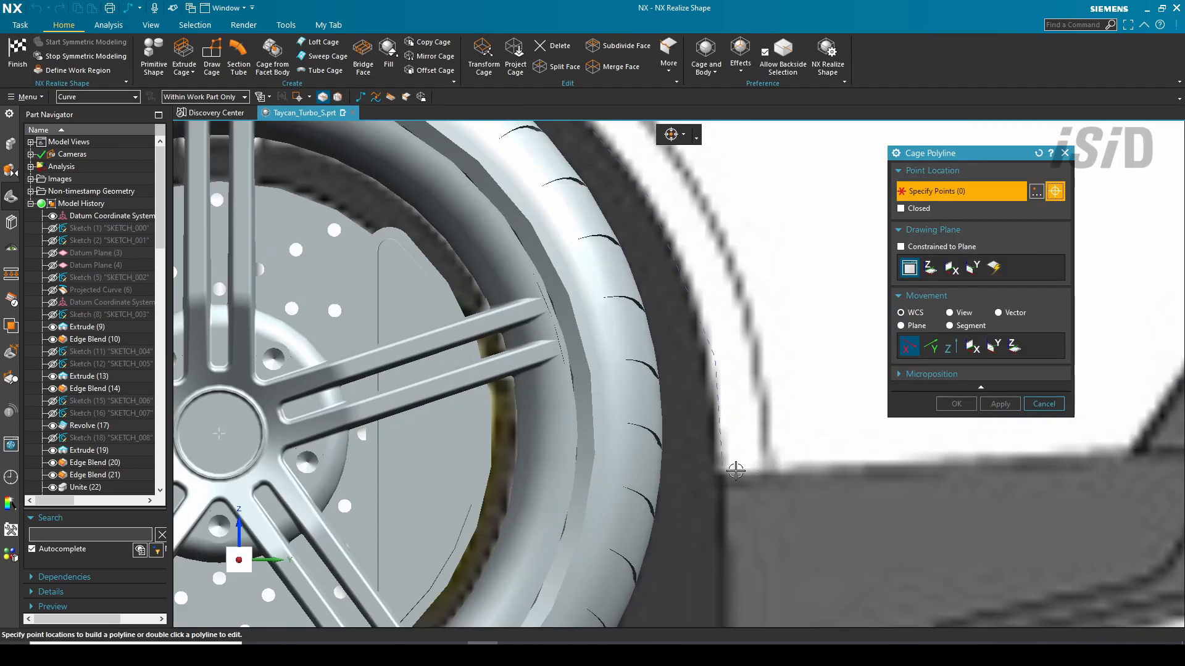
pyautogui.click(768, 467)
pyautogui.middleClick(761, 390)
pyautogui.click(577, 344)
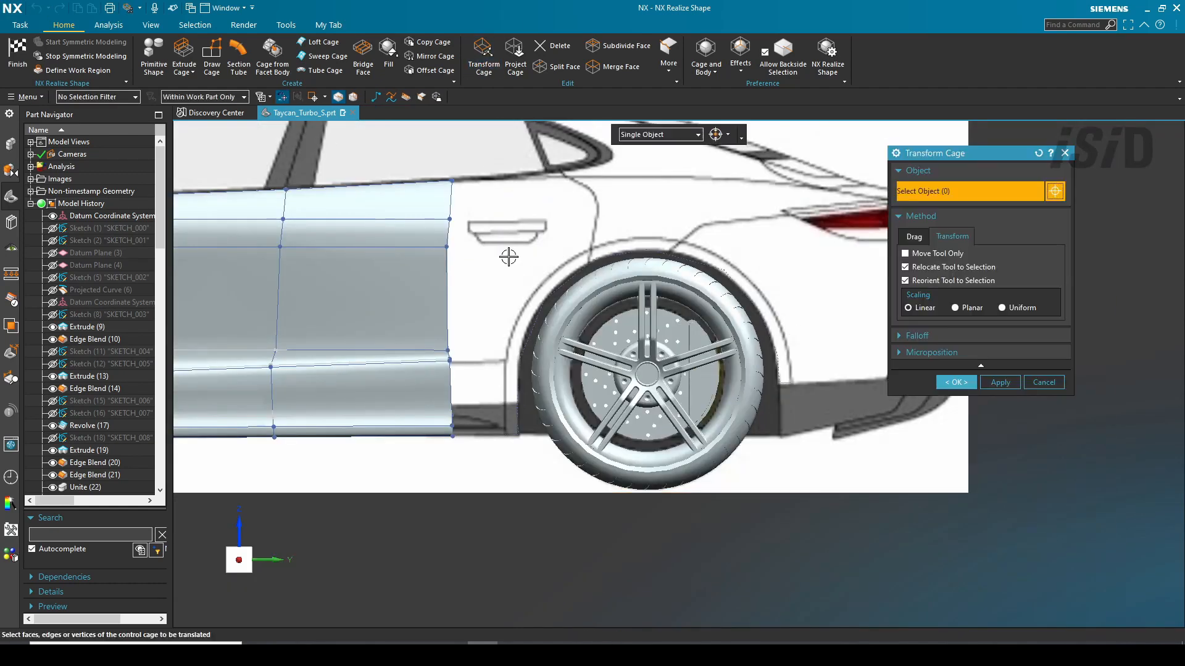
# Step: Shift the wheel arch polyline along X in the top view to the outer side of the rear tyre
pyautogui.hotkey('ctrl', 'alt', 't')
pyautogui.scroll(4, 765, 194)
pyautogui.scroll(4, 758, 270)
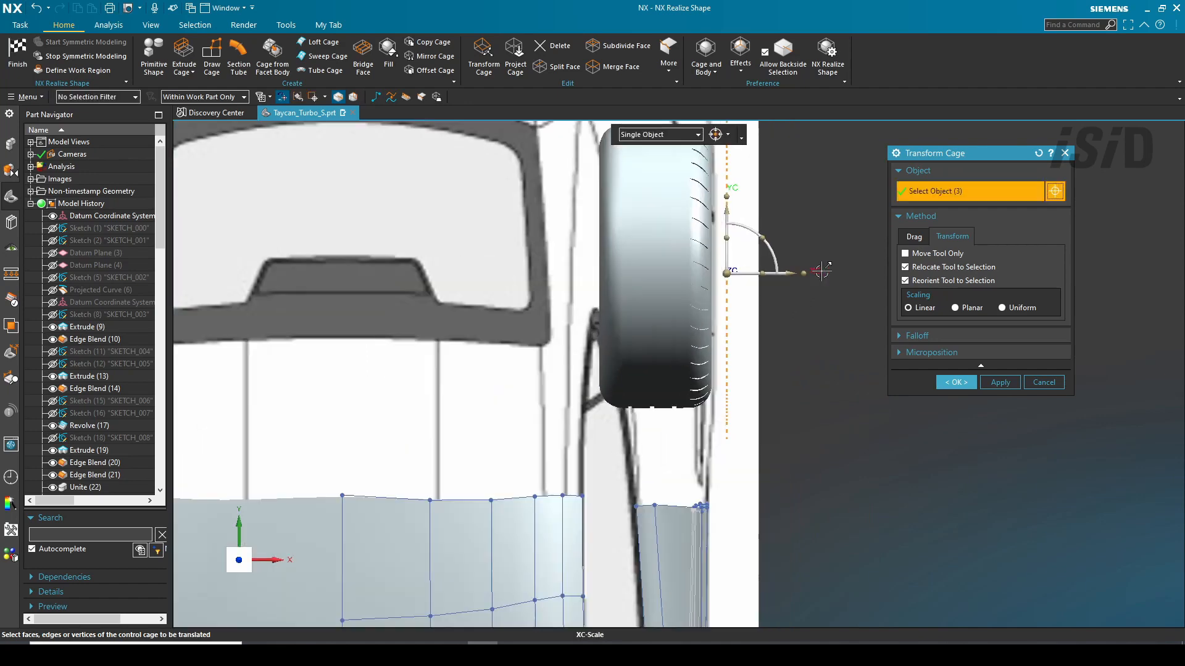
pyautogui.keyDown('shift'); pyautogui.moveTo(680, 372); pyautogui.dragTo(562, 447, button='middle'); pyautogui.keyUp('shift')
# Step: Tilt the wheel arch polyline in the back view to follow the lean of the car's side in the reference
pyautogui.rightClick(817, 310)
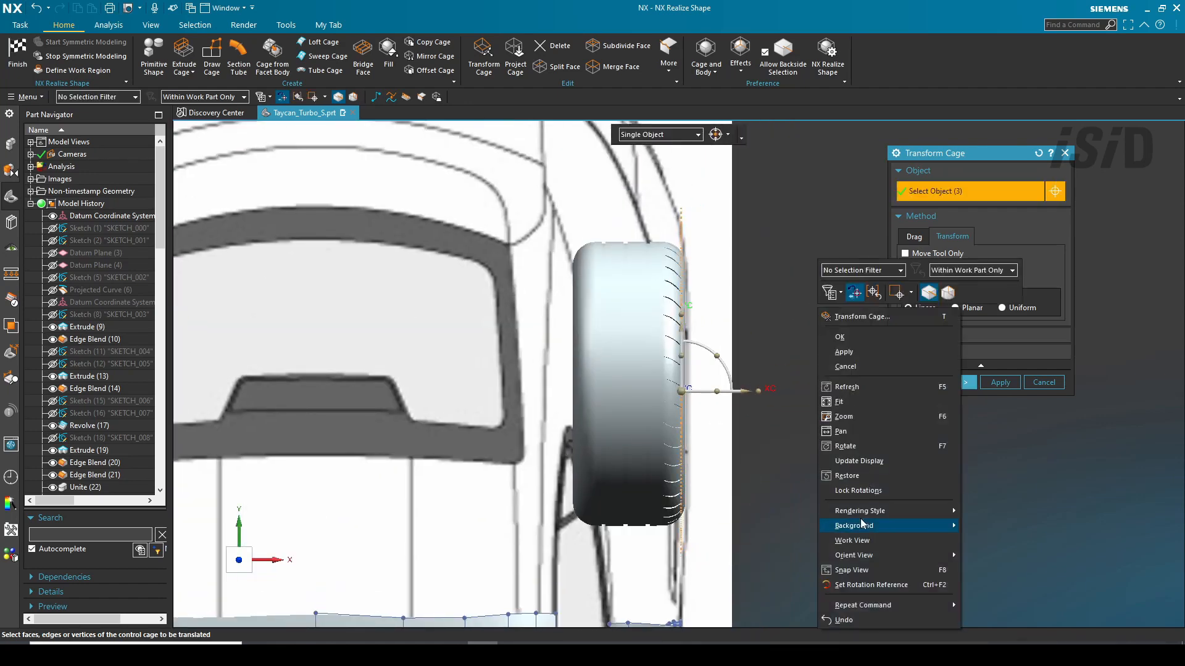
pyautogui.moveTo(882, 555)
pyautogui.click(994, 584)
pyautogui.scroll(2, 334, 492)
pyautogui.moveTo(342, 432); pyautogui.dragTo(338, 424)
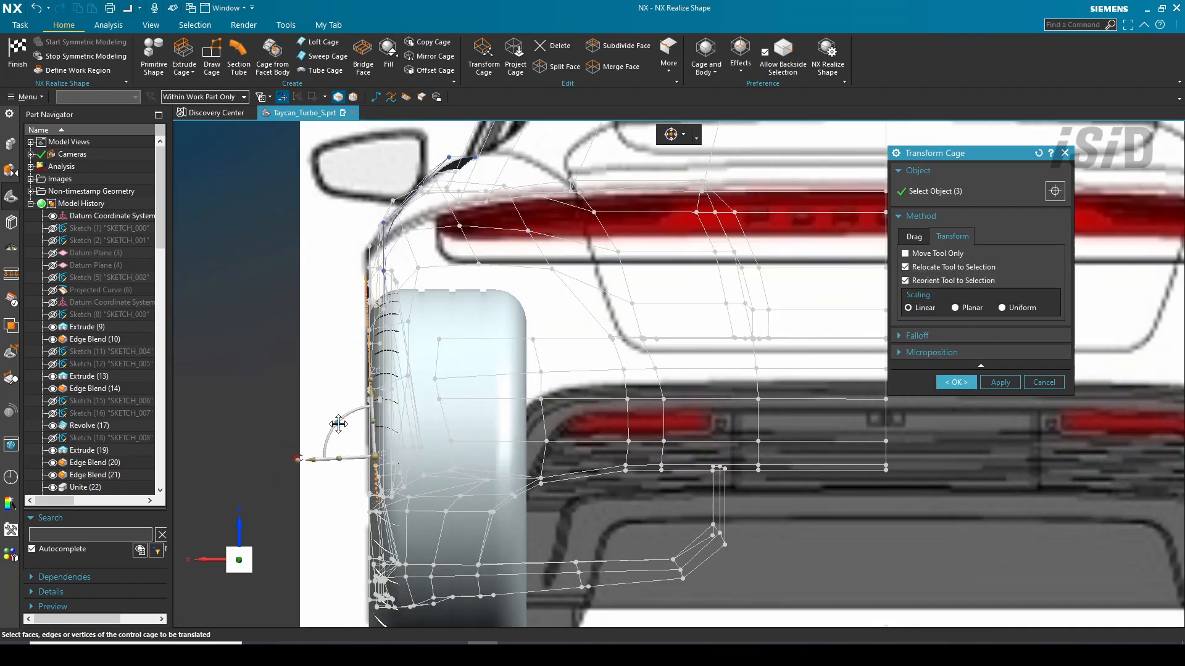
pyautogui.scroll(3, 345, 435)
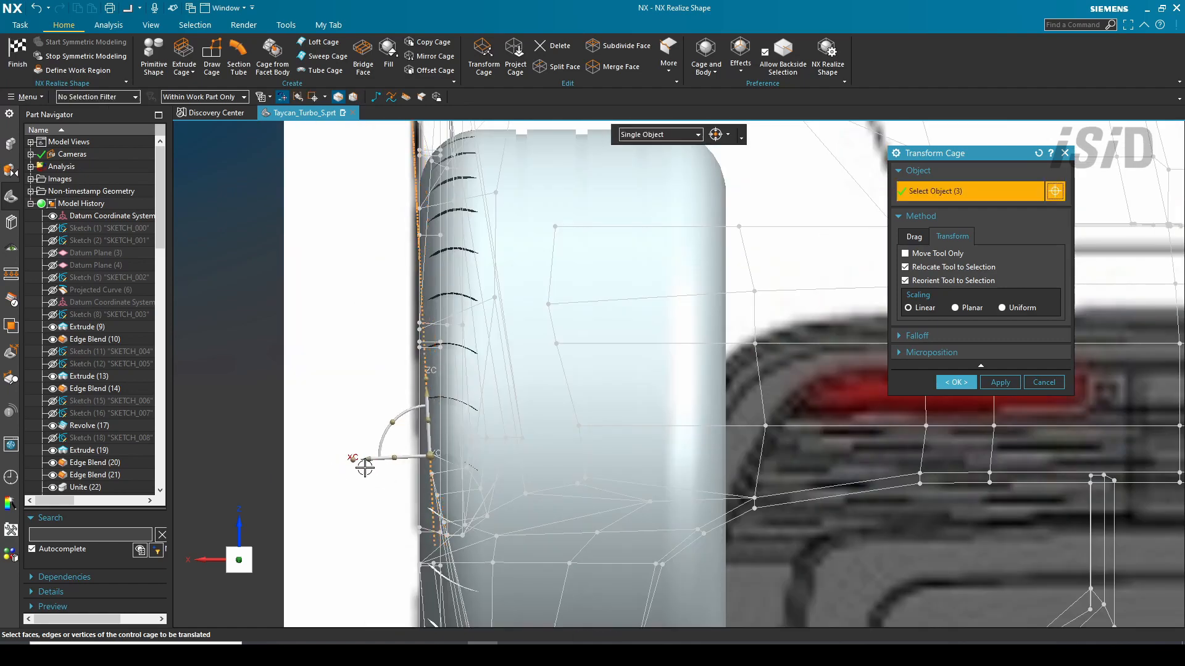
pyautogui.scroll(1, 371, 463)
pyautogui.scroll(-1, 372, 462)
pyautogui.keyDown('shift'); pyautogui.moveTo(371, 461); pyautogui.dragTo(343, 501, button='middle'); pyautogui.keyUp('shift')
pyautogui.moveTo(341, 501); pyautogui.dragTo(345, 498)
pyautogui.middleClick(345, 497)
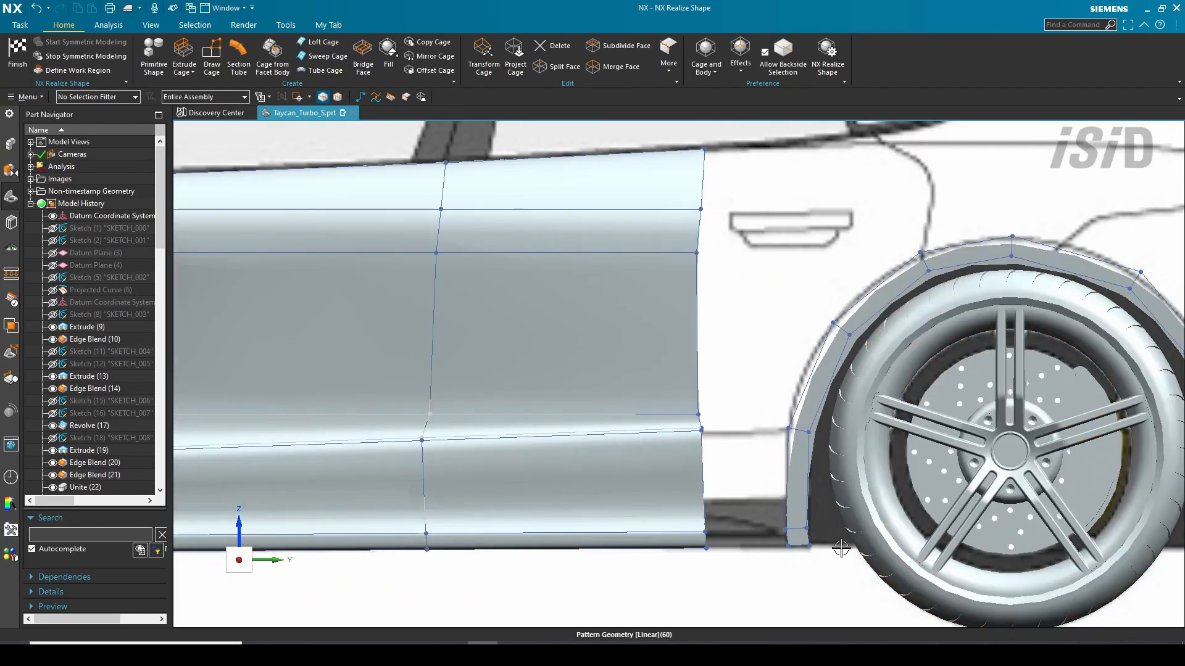
# Step: Split the five faces along the recessed door panel lengthwise with one uniform split, using the panel's rear edge as reference
pyautogui.scroll(2, 710, 447)
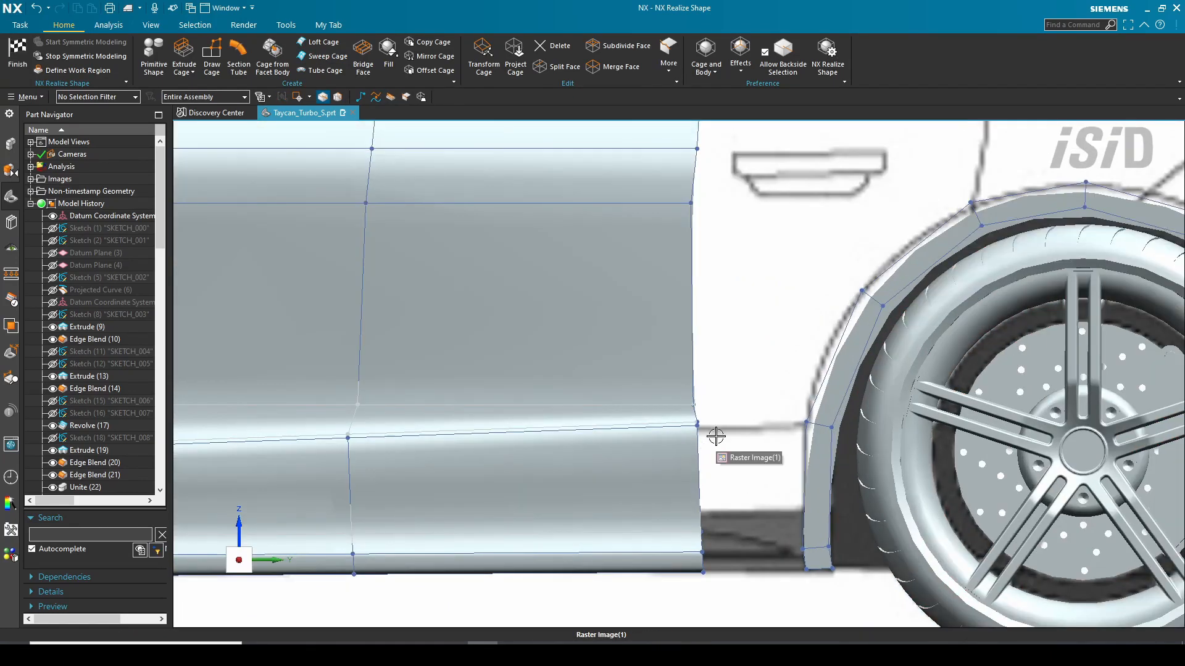
pyautogui.scroll(-2, 715, 437)
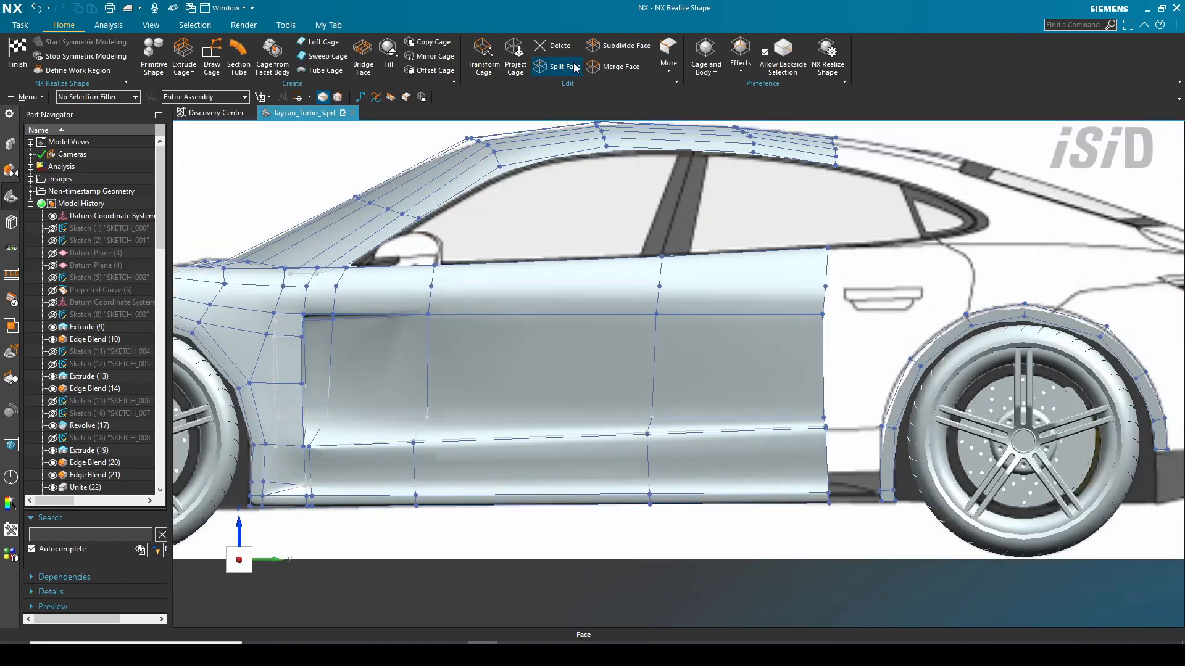
pyautogui.click(557, 66)
pyautogui.click(737, 364)
pyautogui.click(540, 364)
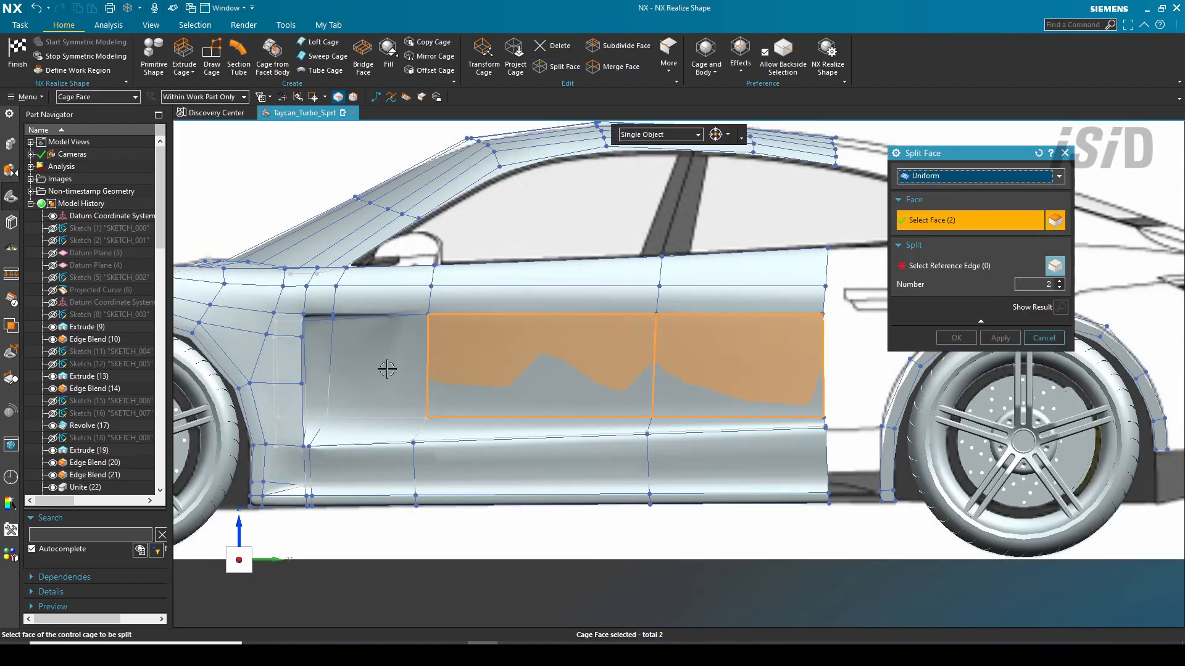
pyautogui.click(387, 369)
pyautogui.click(318, 374)
pyautogui.scroll(3, 309, 373)
pyautogui.moveTo(306, 379); pyautogui.dragTo(272, 385, button='middle')
pyautogui.click(265, 386)
pyautogui.click(981, 269)
pyautogui.scroll(-2, 543, 421)
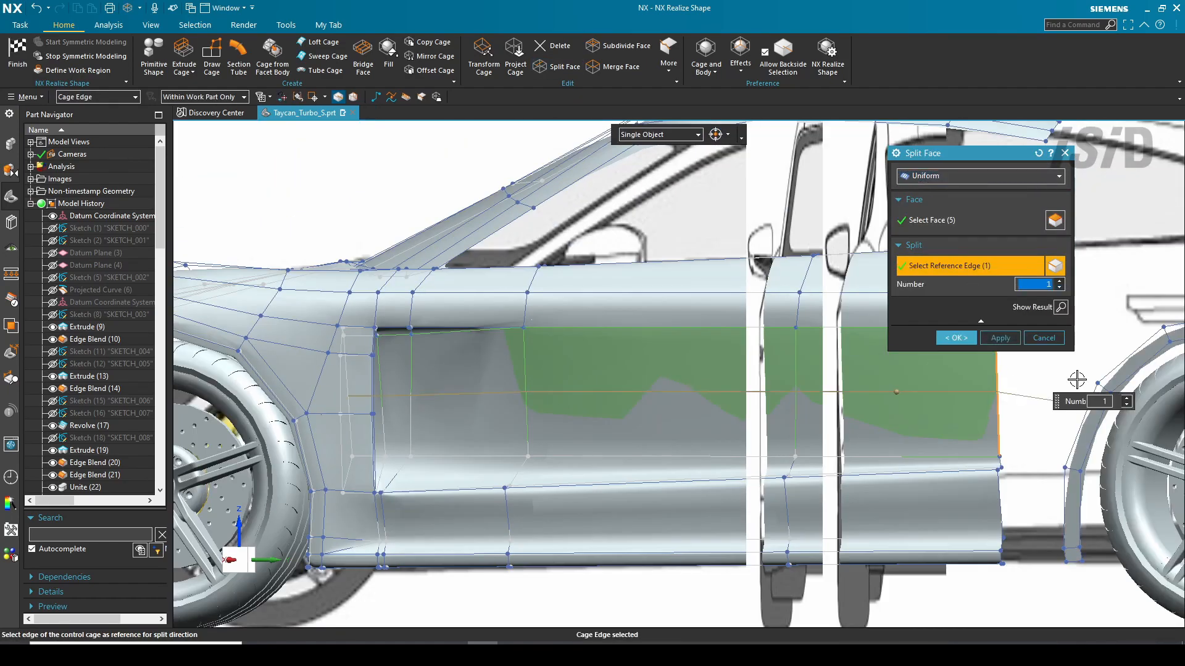
pyautogui.hotkey('ctrl', 'alt', 't')
pyautogui.hotkey('ctrl', 'alt', 'r')
pyautogui.scroll(4, 889, 426)
pyautogui.scroll(1, 793, 398)
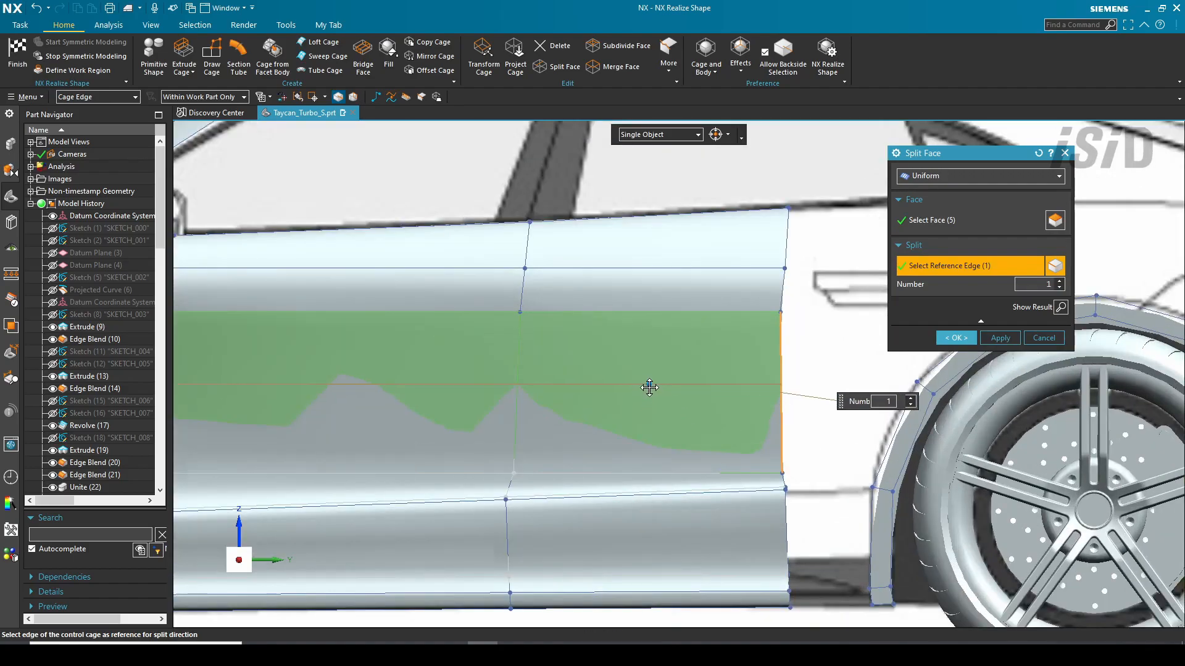
pyautogui.click(952, 343)
# Step: Loft the sill's rear edges to the front of the rear wheel arch strip and fill the triangular gap between them
pyautogui.scroll(2, 874, 586)
pyautogui.keyDown('shift'); pyautogui.moveTo(874, 585); pyautogui.dragTo(809, 234, button='middle'); pyautogui.keyUp('shift')
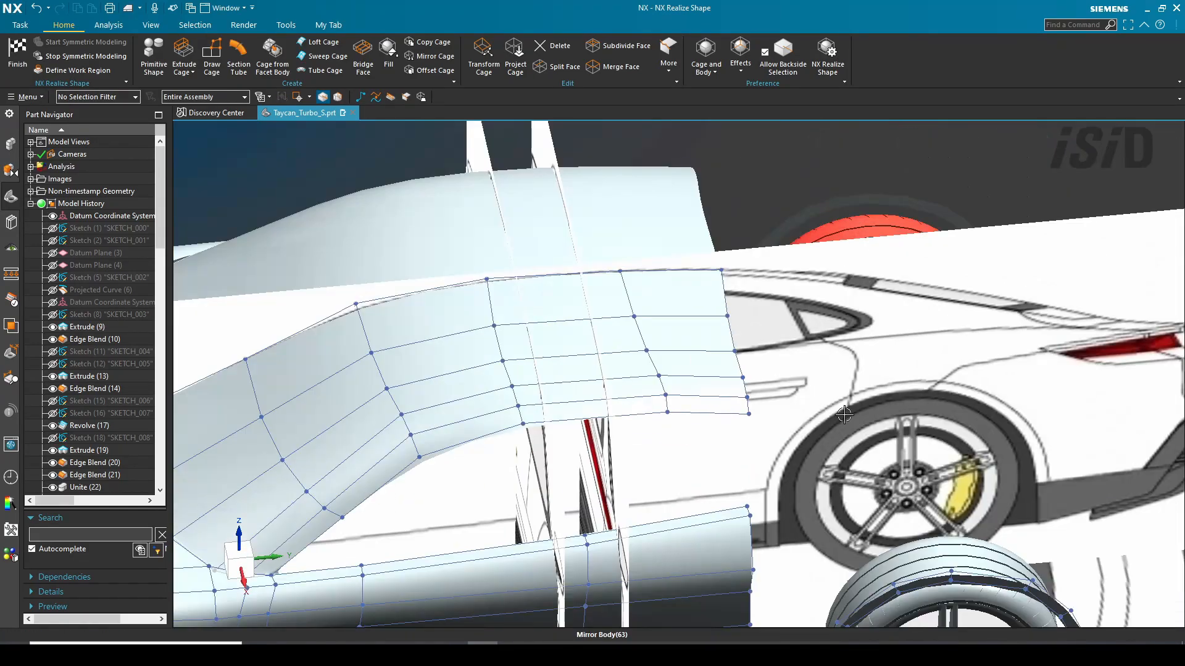
pyautogui.press('F8')
pyautogui.moveTo(710, 324); pyautogui.dragTo(670, 364, button='middle')
pyautogui.scroll(2, 802, 435)
pyautogui.scroll(2, 674, 538)
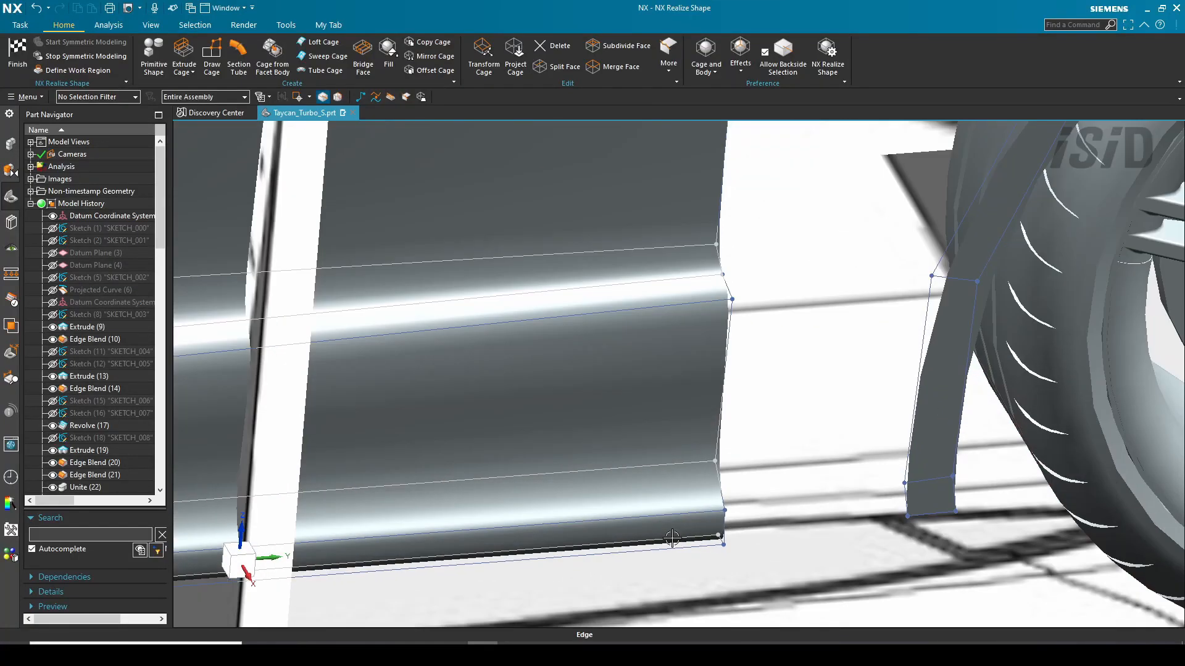
pyautogui.moveTo(670, 538); pyautogui.dragTo(678, 527, button='middle')
pyautogui.click(322, 44)
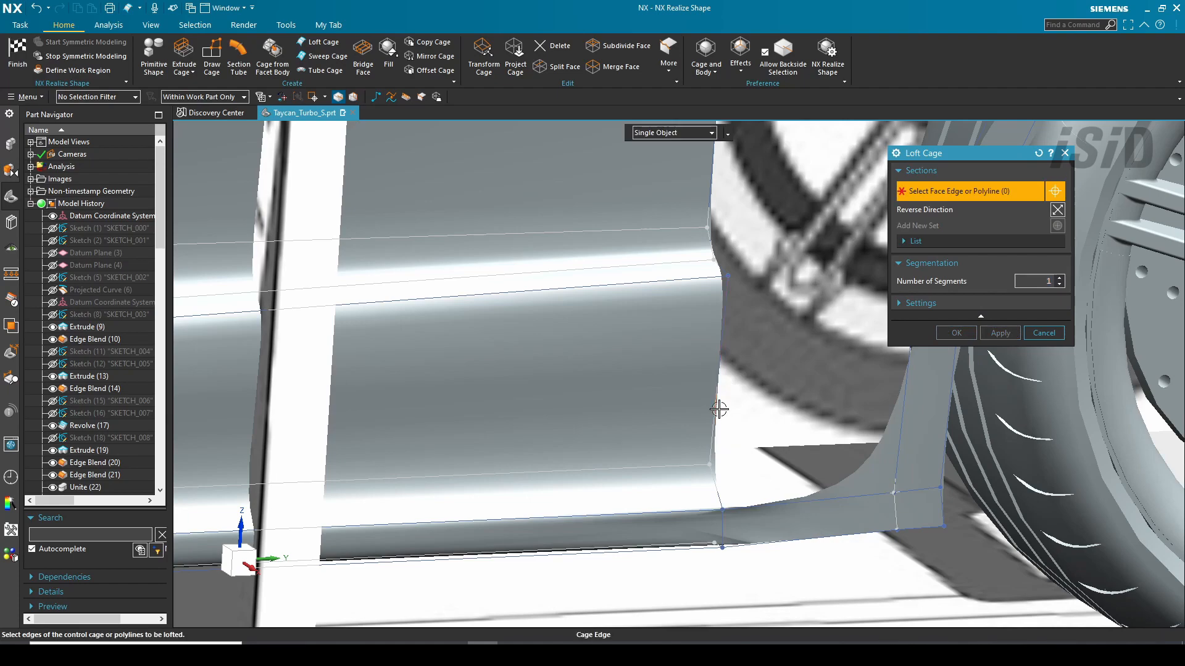
pyautogui.click(1044, 333)
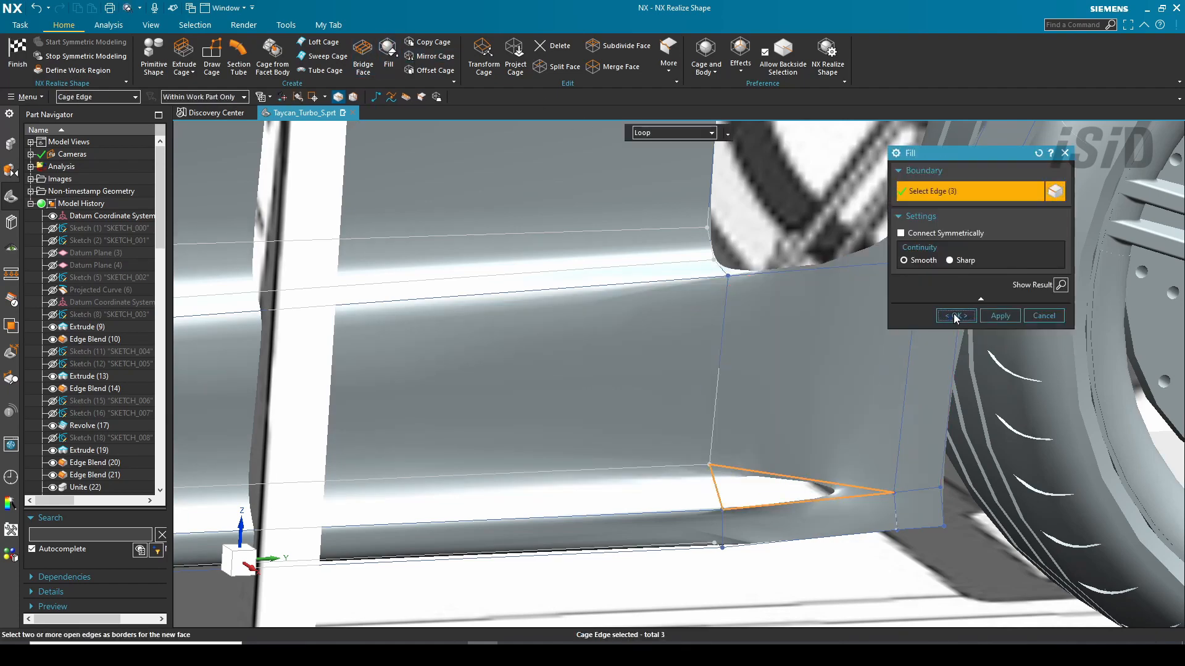
pyautogui.click(955, 319)
# Step: Examine the new sill transition between the door and the rear wheel arch from above and at an angle
pyautogui.moveTo(798, 484); pyautogui.dragTo(775, 531, button='middle')
pyautogui.scroll(-2, 775, 531)
pyautogui.hotkey('ctrl', 'alt', 't')
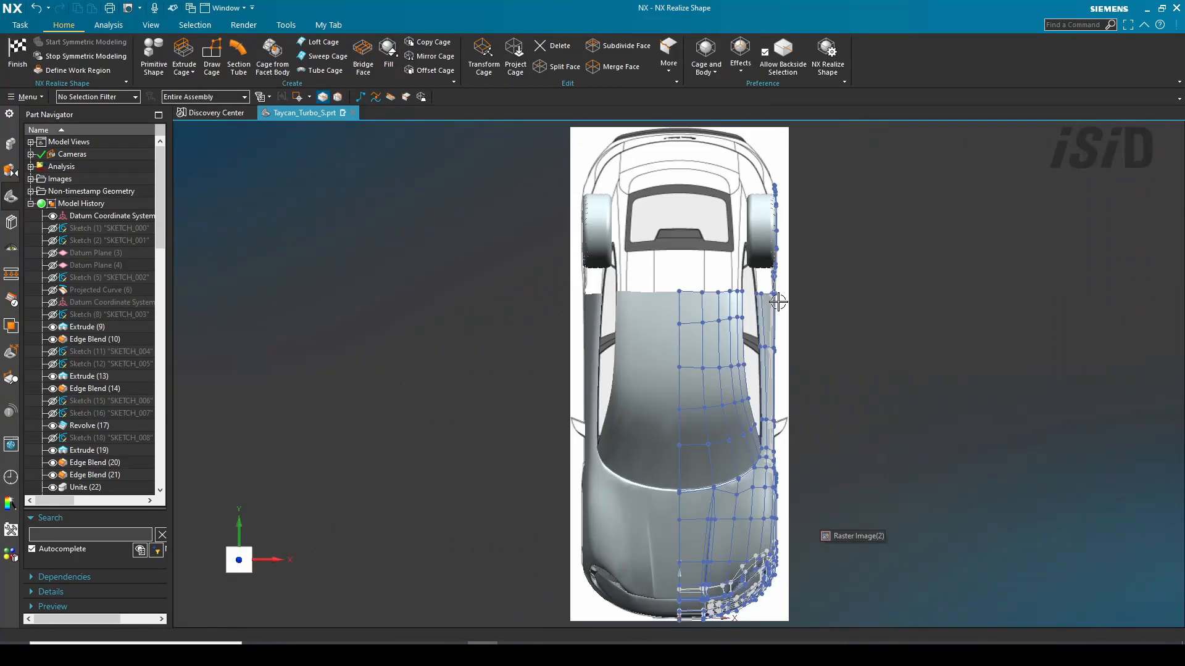
pyautogui.scroll(10, 778, 302)
pyautogui.moveTo(698, 415); pyautogui.dragTo(685, 463, button='middle')
pyautogui.scroll(-5, 744, 428)
pyautogui.scroll(-3, 685, 463)
pyautogui.scroll(3, 808, 512)
pyautogui.scroll(-2, 889, 502)
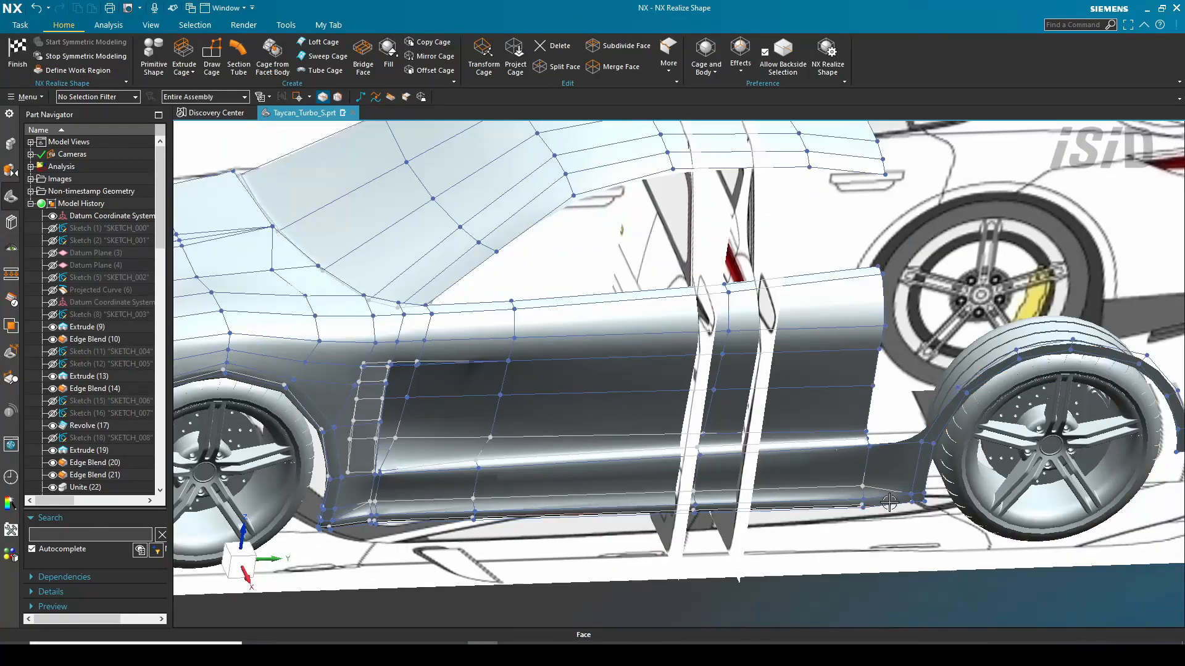
pyautogui.scroll(4, 926, 463)
pyautogui.scroll(-3, 913, 475)
pyautogui.moveTo(910, 482); pyautogui.dragTo(888, 459, button='middle')
# Step: Loft the lower door panel's rear edge to the wheel arch strip with one segment and fill the gap above the sill
pyautogui.press('F8')
pyautogui.scroll(3, 833, 423)
pyautogui.moveTo(826, 427); pyautogui.dragTo(839, 375, button='middle')
pyautogui.click(318, 42)
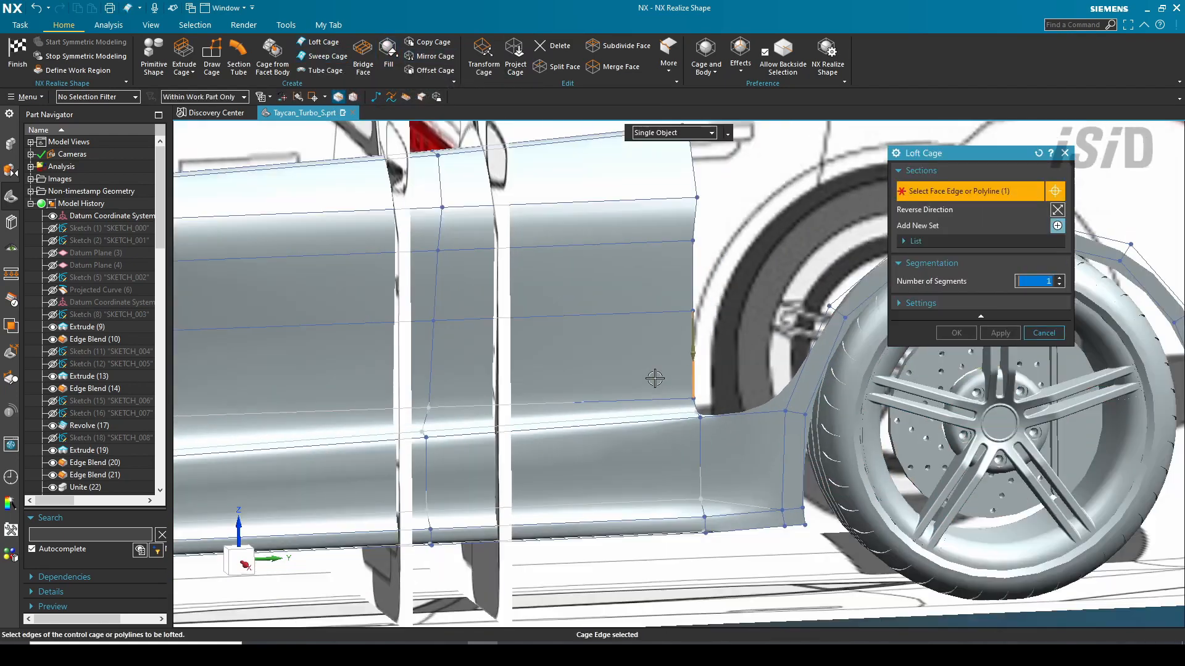
pyautogui.click(815, 318)
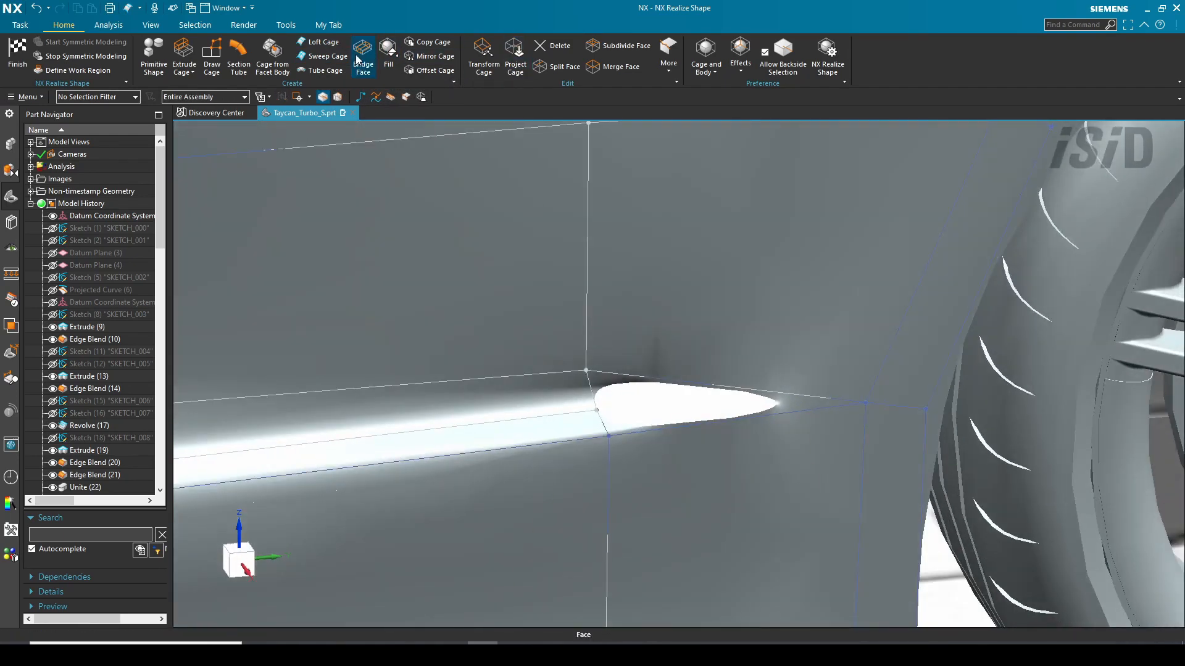
pyautogui.click(395, 52)
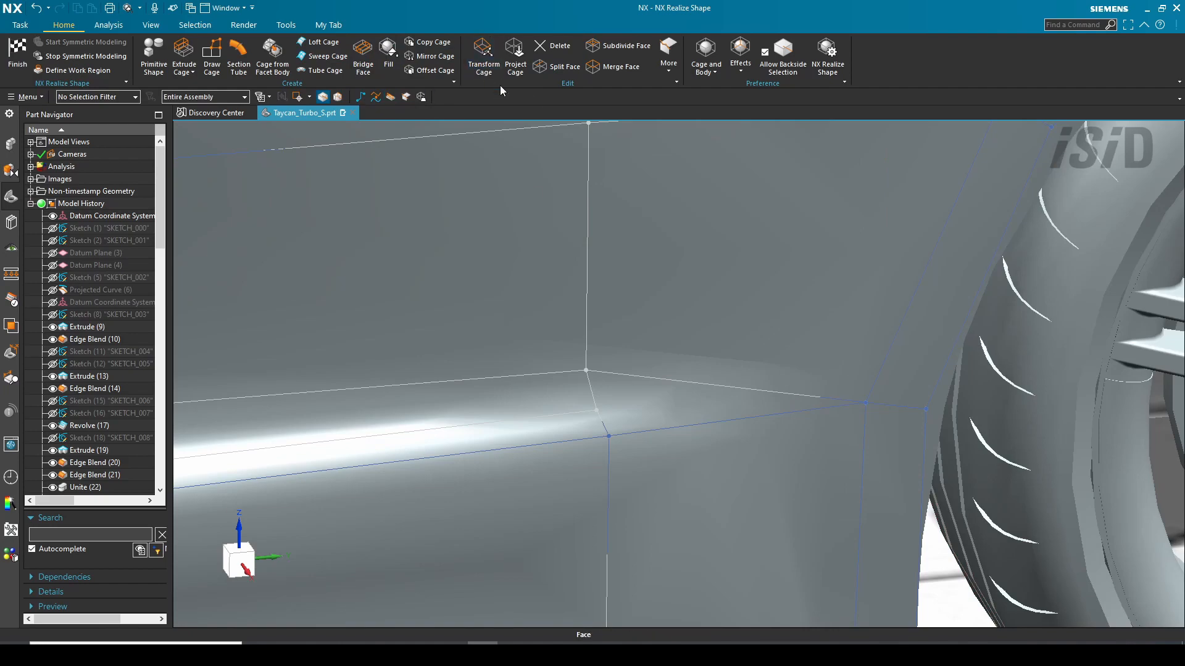
pyautogui.click(576, 69)
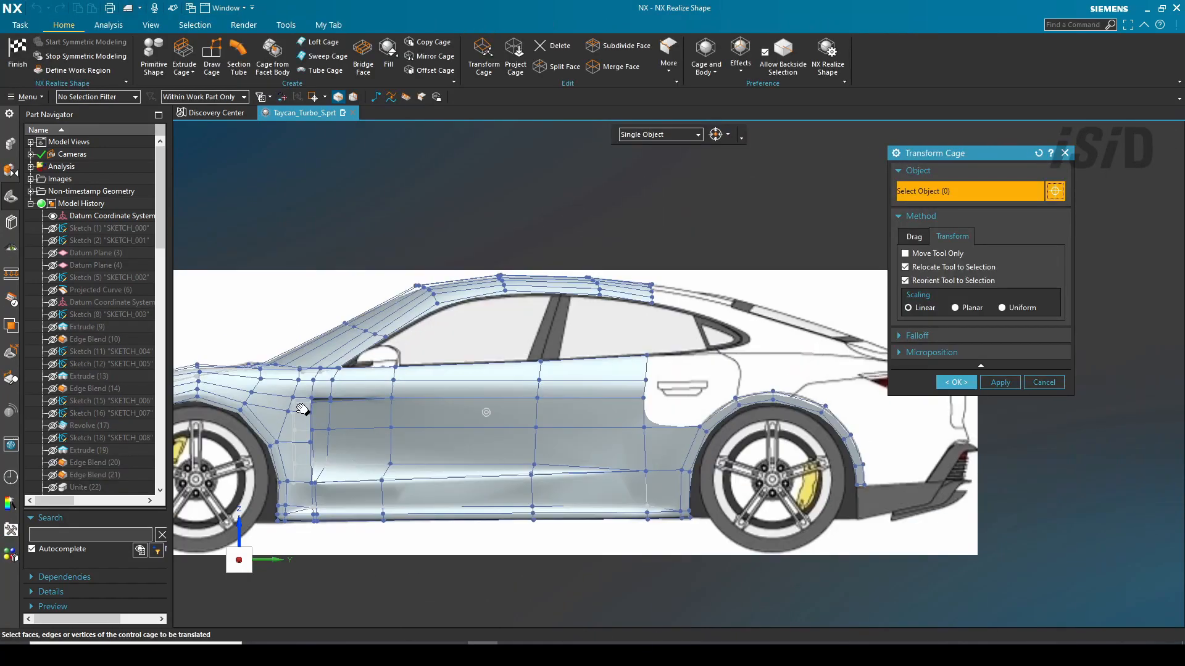
# Step: Draw a cage polyline along the rear roofline to the tail and sweep the roof's rear centre edge along it
pyautogui.scroll(-3, 505, 328)
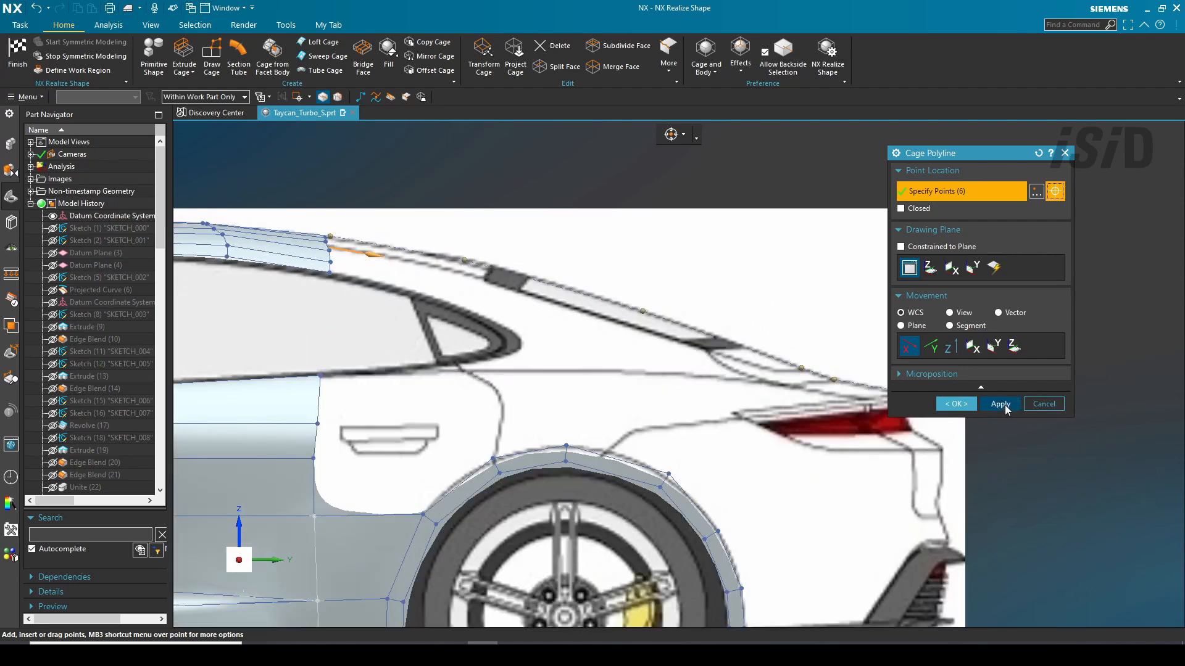
pyautogui.click(1000, 404)
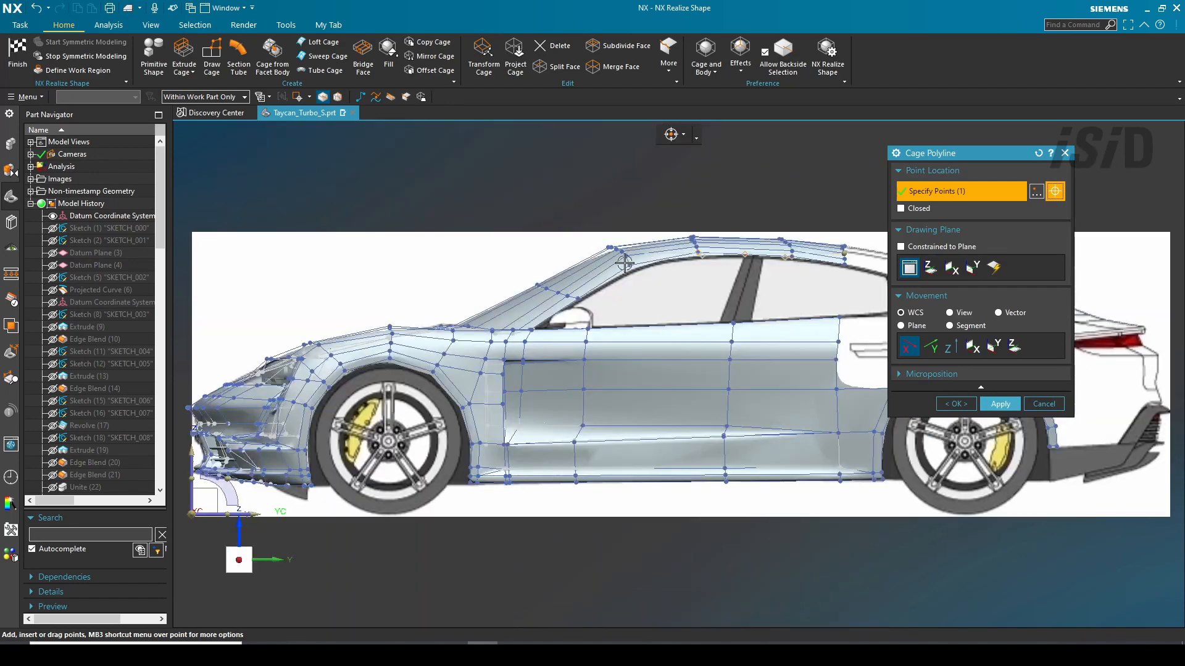
pyautogui.scroll(-2, 697, 370)
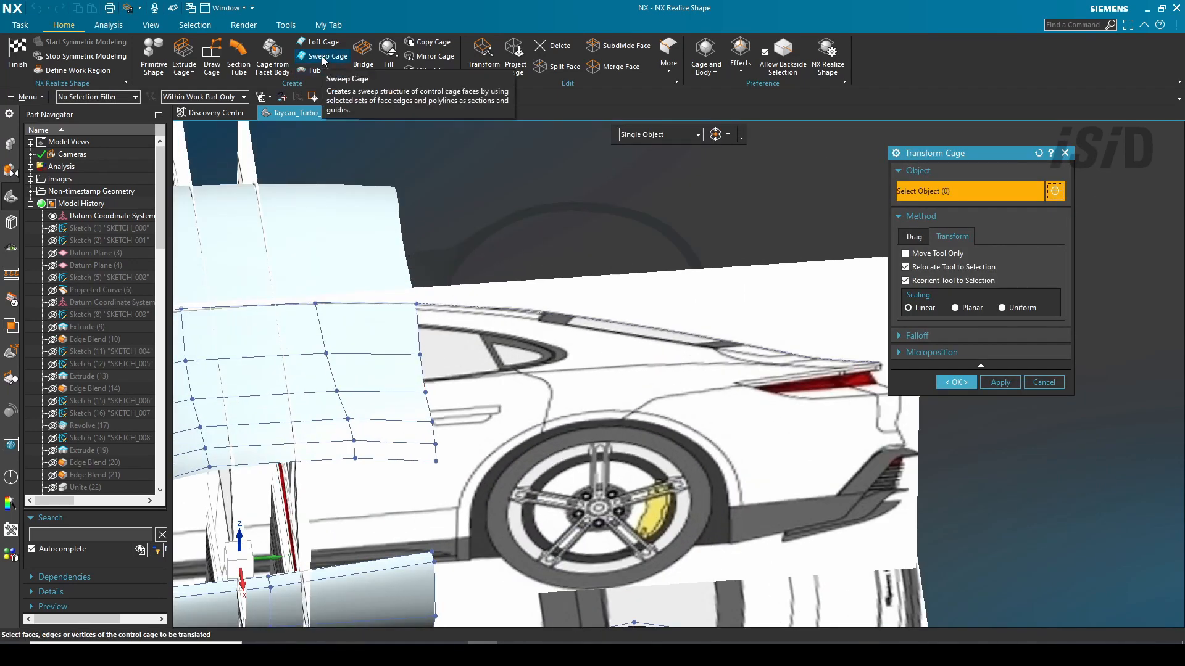
pyautogui.click(324, 57)
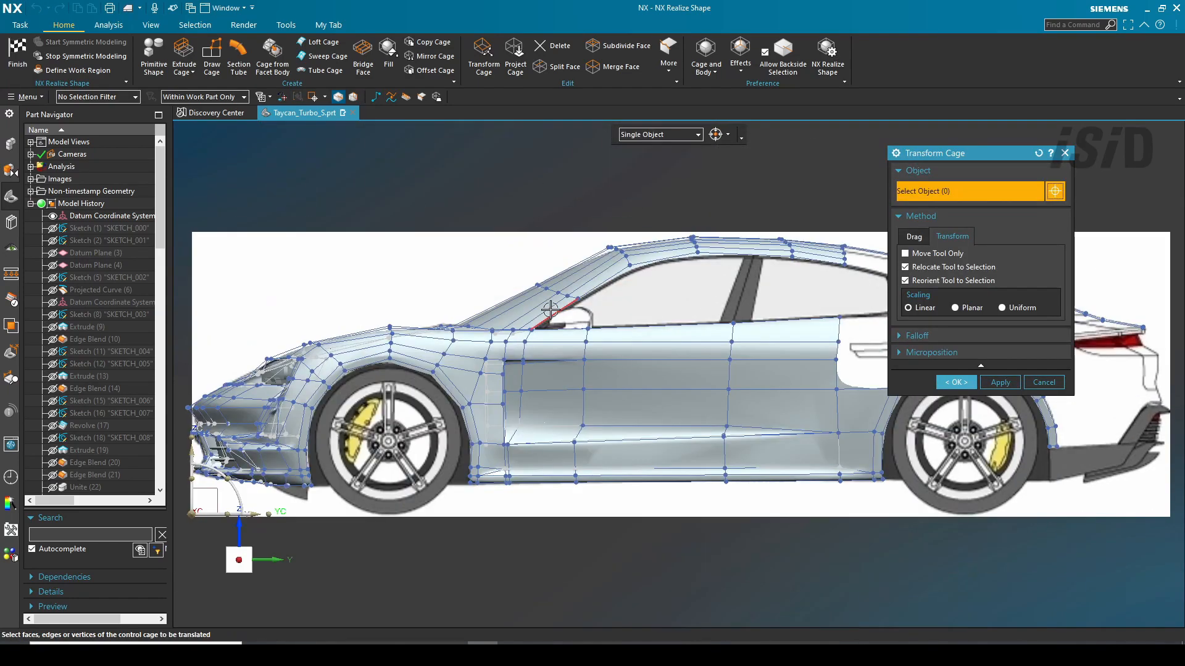
# Step: Examine the rear roof strip against the reference images in the side and top views
pyautogui.keyDown('shift'); pyautogui.moveTo(855, 241); pyautogui.dragTo(435, 221, button='middle'); pyautogui.keyUp('shift')
pyautogui.scroll(5, 435, 221)
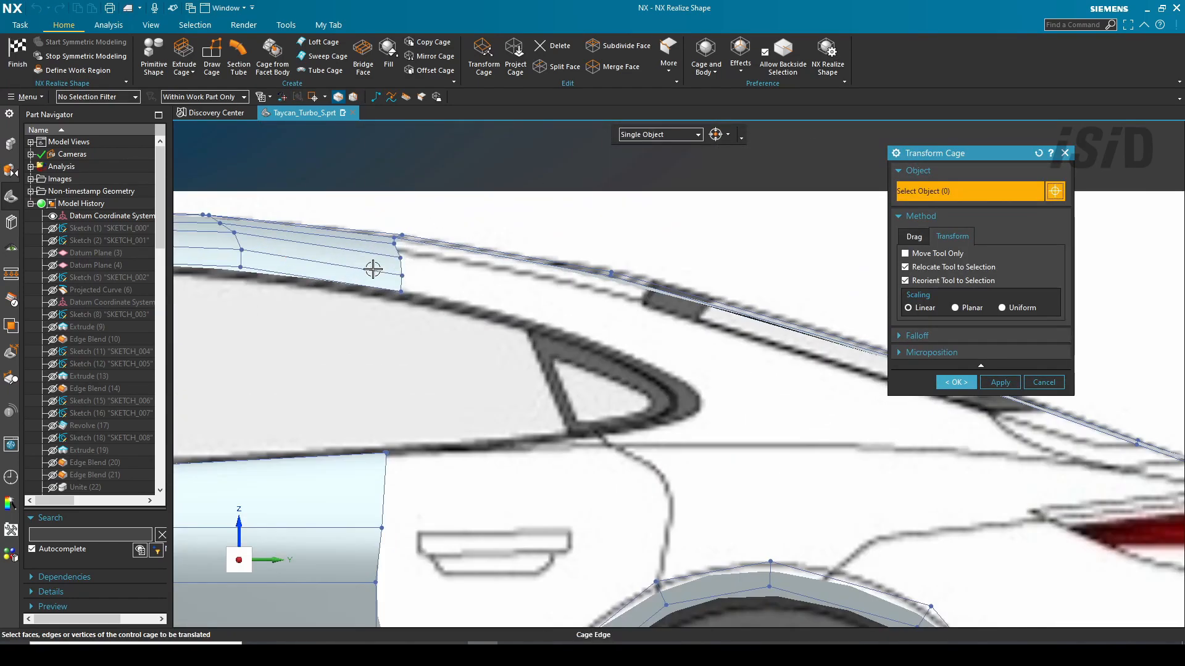
pyautogui.moveTo(373, 269); pyautogui.dragTo(563, 326, button='middle')
pyautogui.hotkey('ctrl', 'alt', 't')
pyautogui.scroll(4, 745, 300)
pyautogui.moveTo(746, 300); pyautogui.dragTo(696, 278, button='middle')
pyautogui.hotkey('ctrl', 'alt', 'r')
pyautogui.keyDown('shift'); pyautogui.moveTo(826, 301); pyautogui.dragTo(489, 301, button='middle'); pyautogui.keyUp('shift')
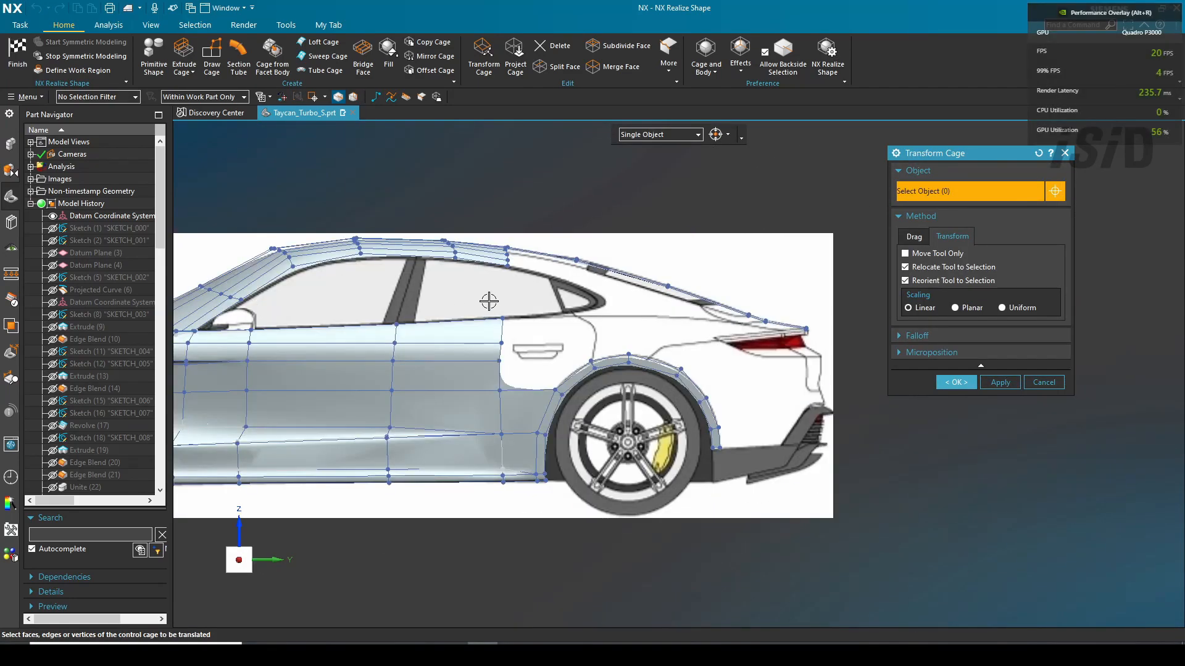
pyautogui.hotkey('alt', 'r')
# Step: Draw a cage polyline from the roof's rear edge down beside the rear window to the tail in the side view
pyautogui.scroll(6, 551, 247)
pyautogui.click(212, 57)
pyautogui.click(383, 281)
pyautogui.keyDown('shift'); pyautogui.moveTo(643, 334); pyautogui.dragTo(535, 265, button='middle'); pyautogui.keyUp('shift')
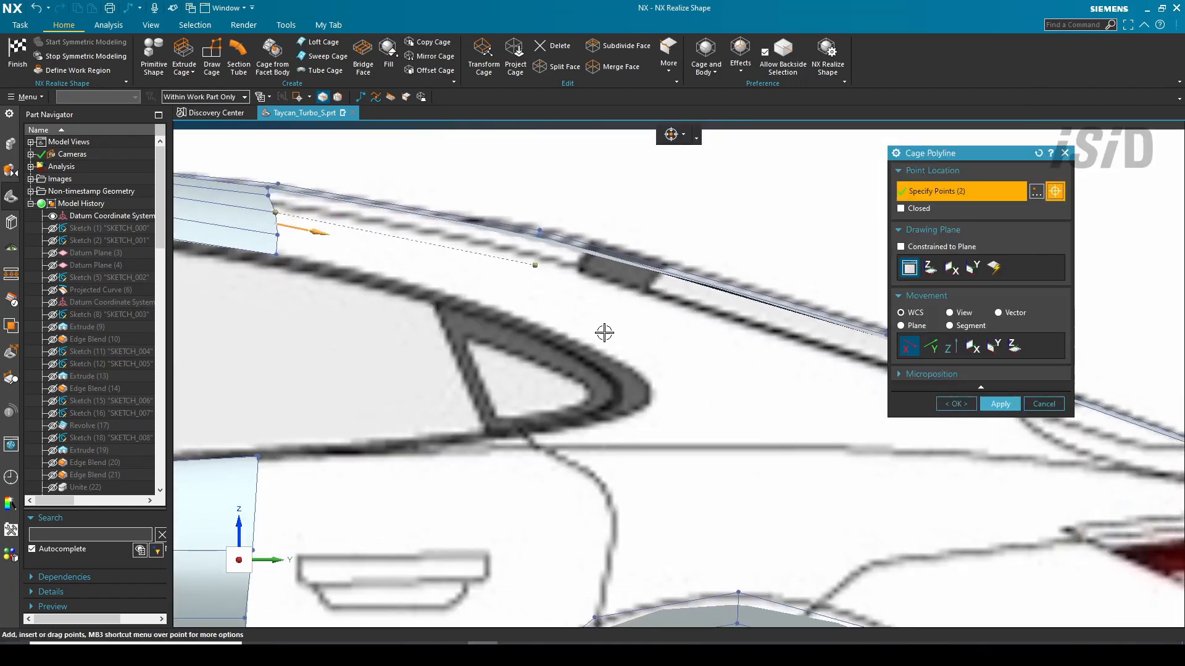
pyautogui.keyDown('shift'); pyautogui.moveTo(880, 359); pyautogui.dragTo(650, 343, button='middle'); pyautogui.keyUp('shift')
pyautogui.keyDown('shift'); pyautogui.moveTo(653, 404); pyautogui.dragTo(340, 390, button='middle'); pyautogui.keyUp('shift')
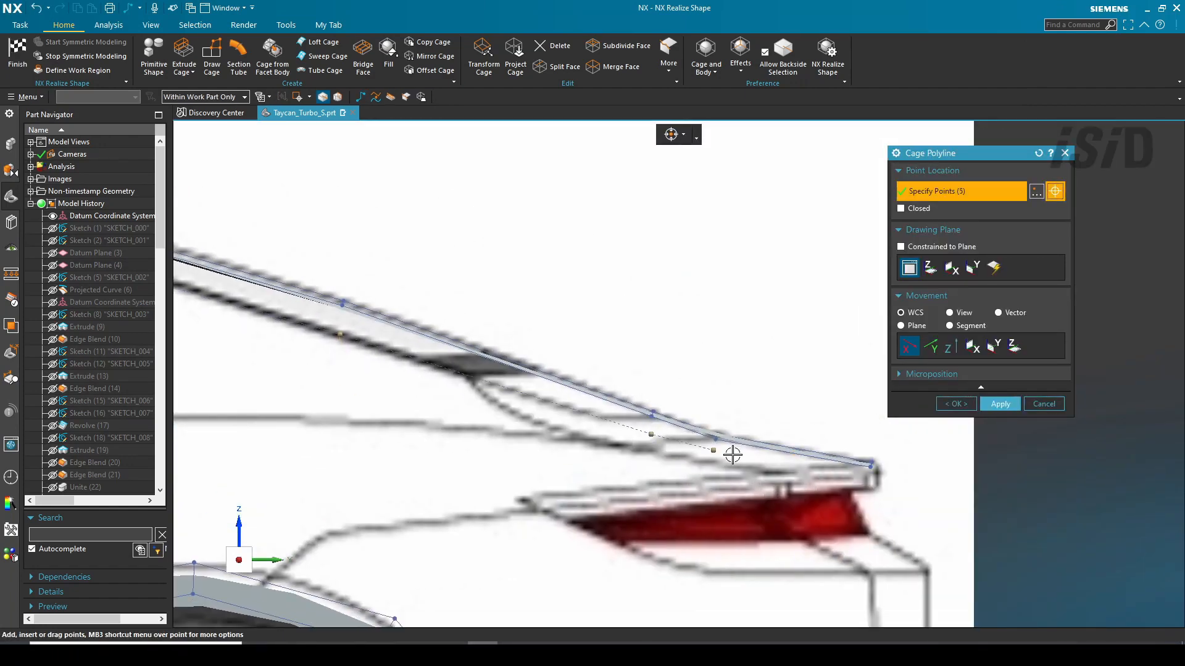
pyautogui.click(948, 403)
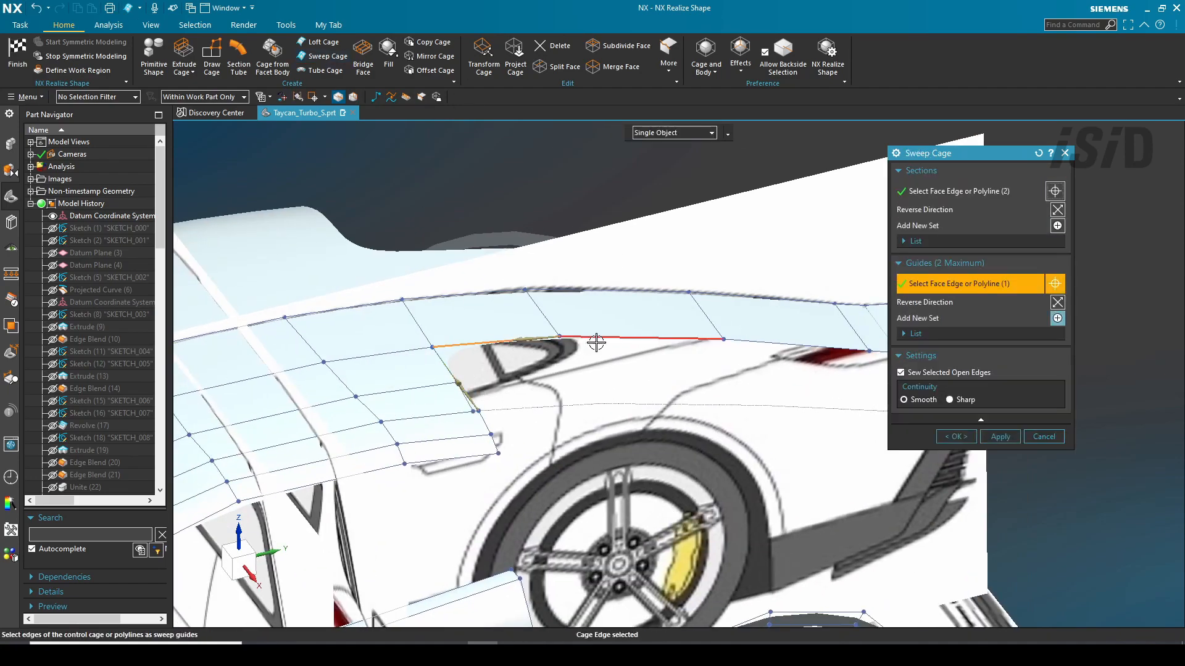
pyautogui.click(602, 361)
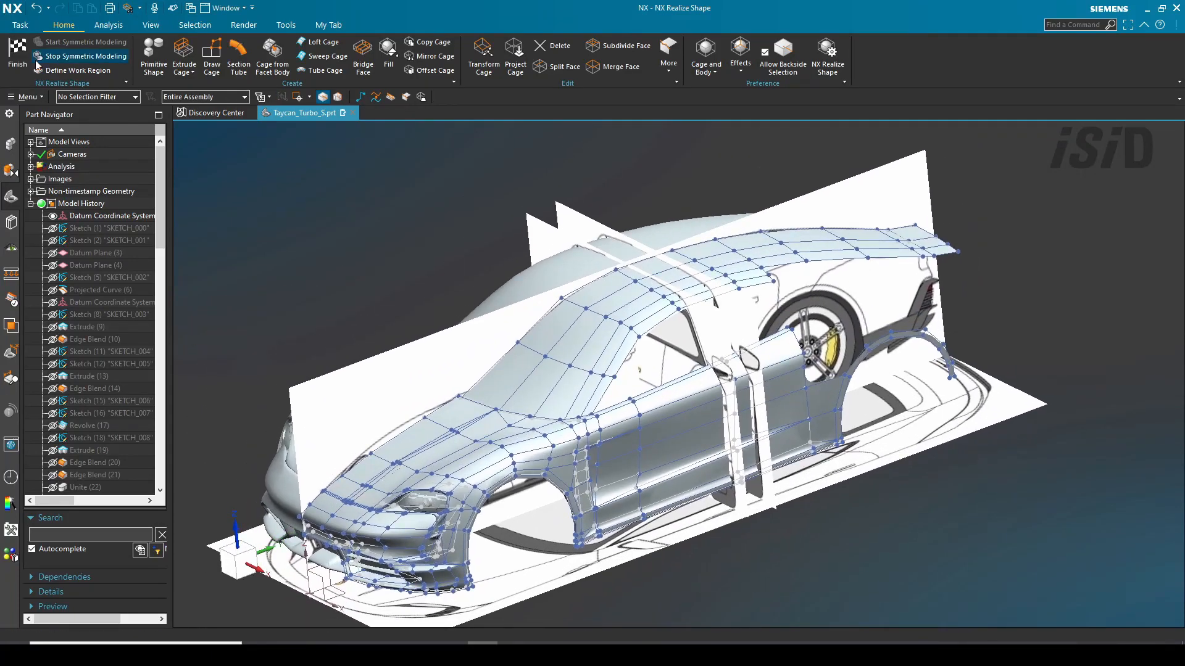
pyautogui.click(19, 56)
pyautogui.moveTo(583, 327); pyautogui.dragTo(536, 457, button='middle')
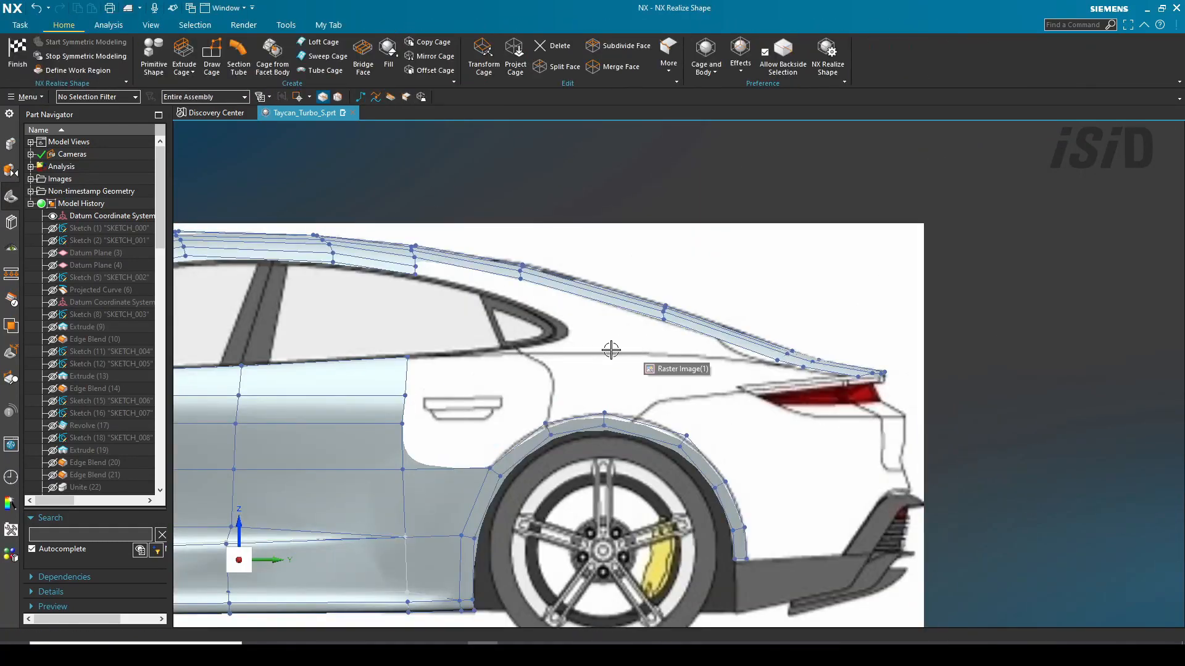
# Step: Draw two cage polylines from the roof side strip's rear vertices back past the rear quarter window in the side view
pyautogui.keyDown('shift'); pyautogui.moveTo(611, 350); pyautogui.dragTo(551, 362, button='middle'); pyautogui.keyUp('shift')
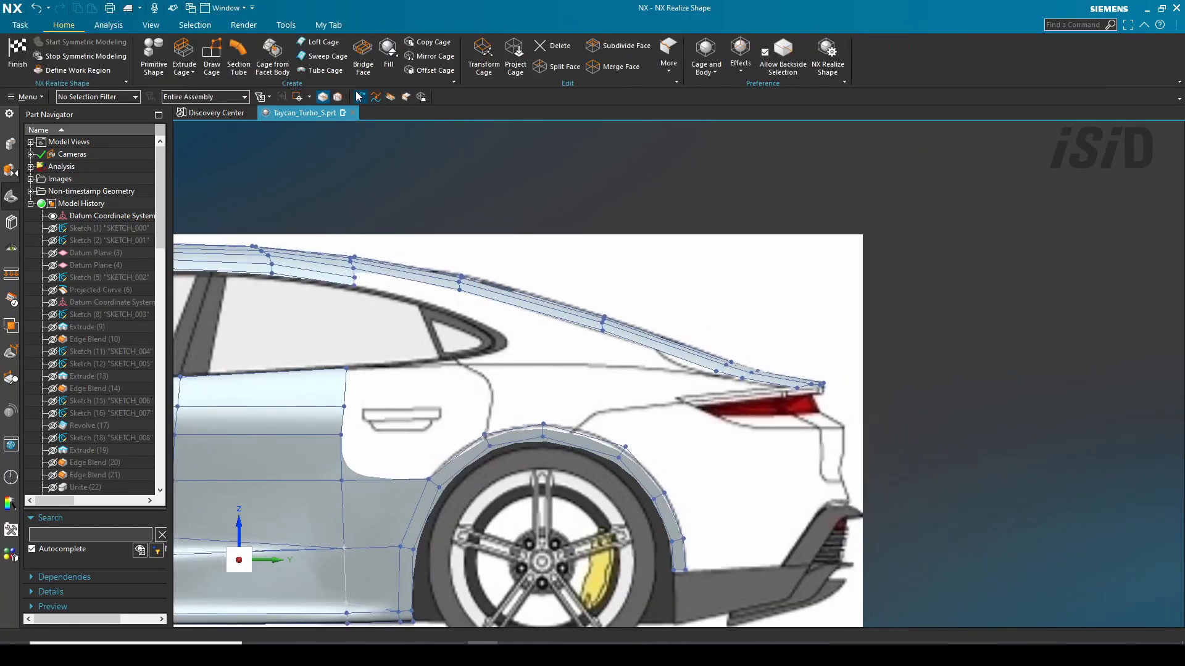
pyautogui.click(361, 97)
pyautogui.click(355, 285)
pyautogui.scroll(4, 461, 314)
pyautogui.click(453, 324)
pyautogui.scroll(-2, 424, 277)
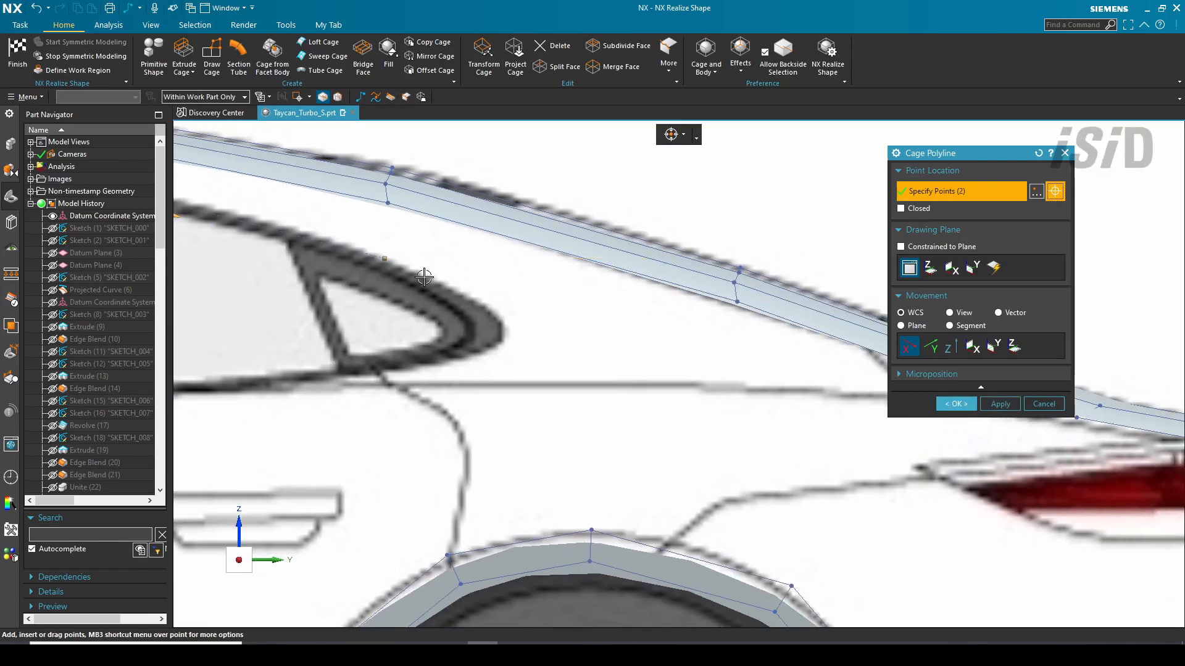
pyautogui.scroll(-3, 576, 359)
pyautogui.click(956, 405)
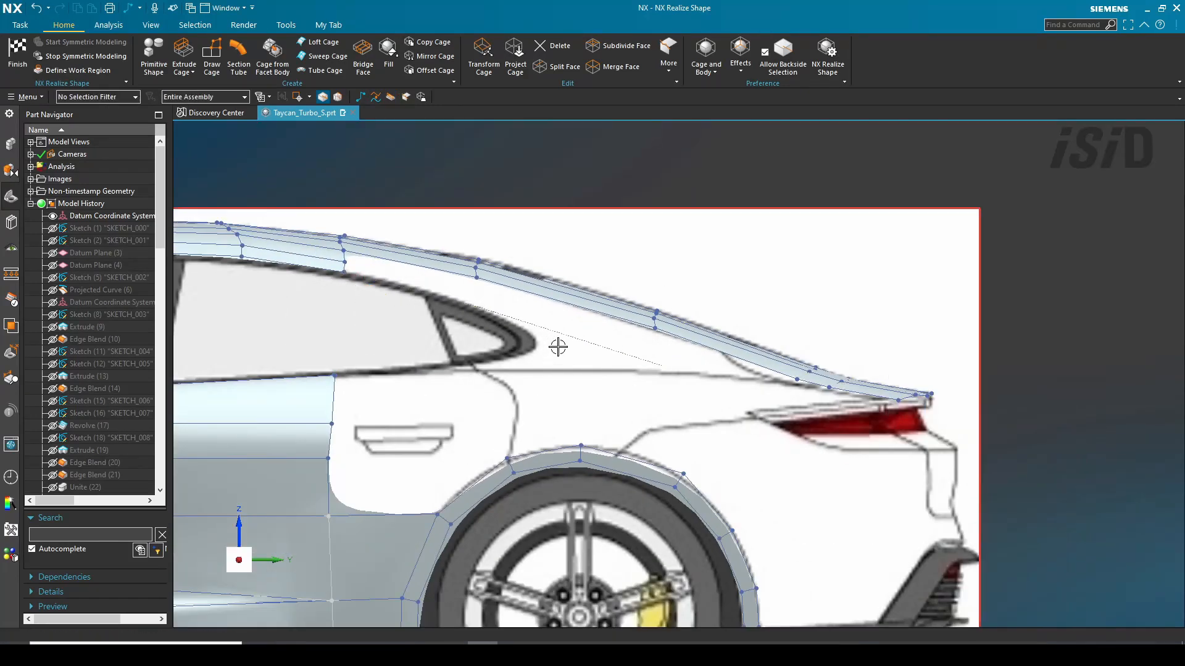
pyautogui.scroll(2, 469, 278)
pyautogui.click(361, 96)
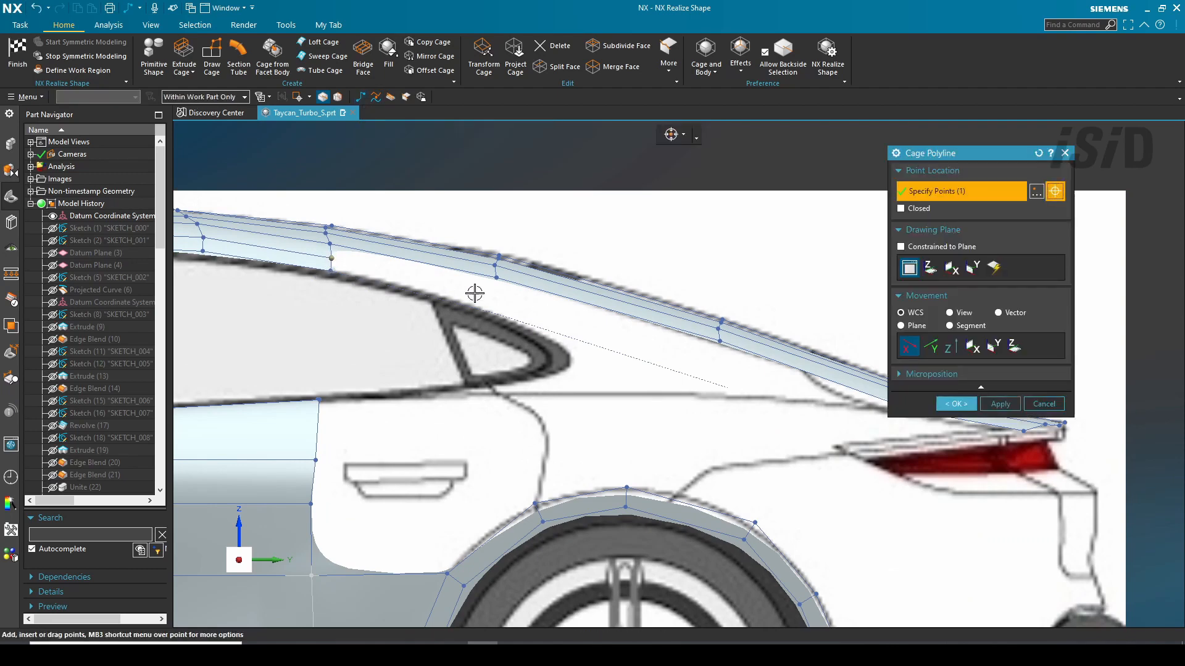
pyautogui.click(961, 410)
# Step: Sweep the roof side strip's outermost rear edge rearward along the two cage polylines with smooth continuity
pyautogui.hotkey('ctrl', 'alt', 't')
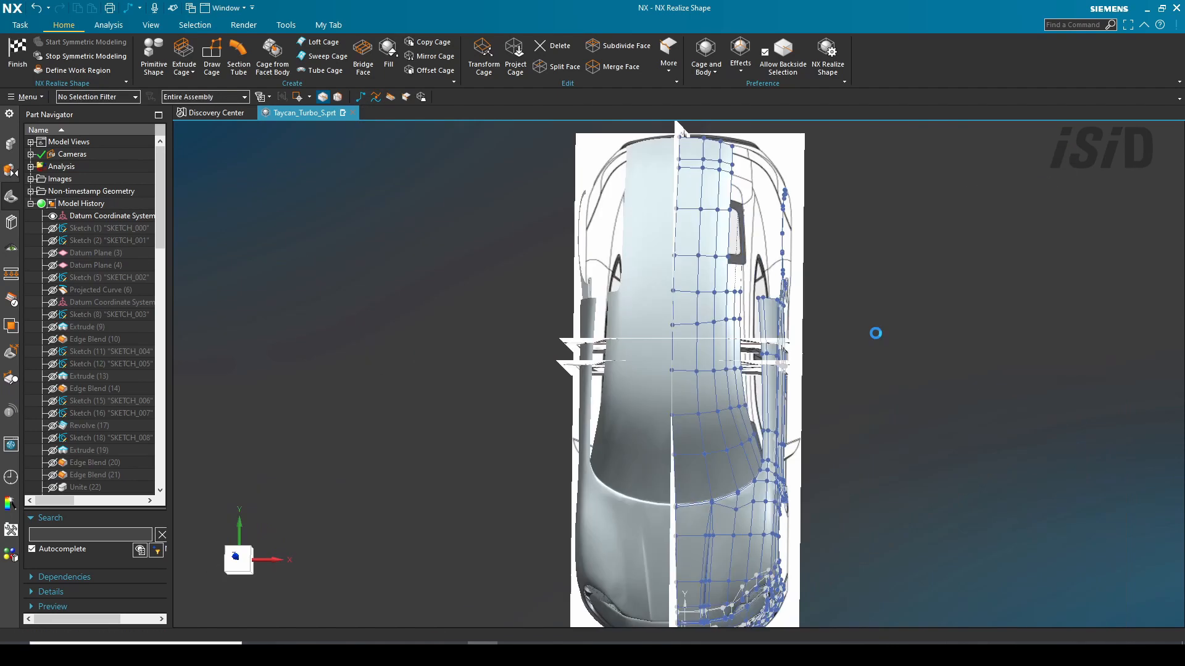
pyautogui.scroll(5, 733, 264)
pyautogui.scroll(-1, 584, 392)
pyautogui.moveTo(611, 401); pyautogui.dragTo(635, 389, button='middle')
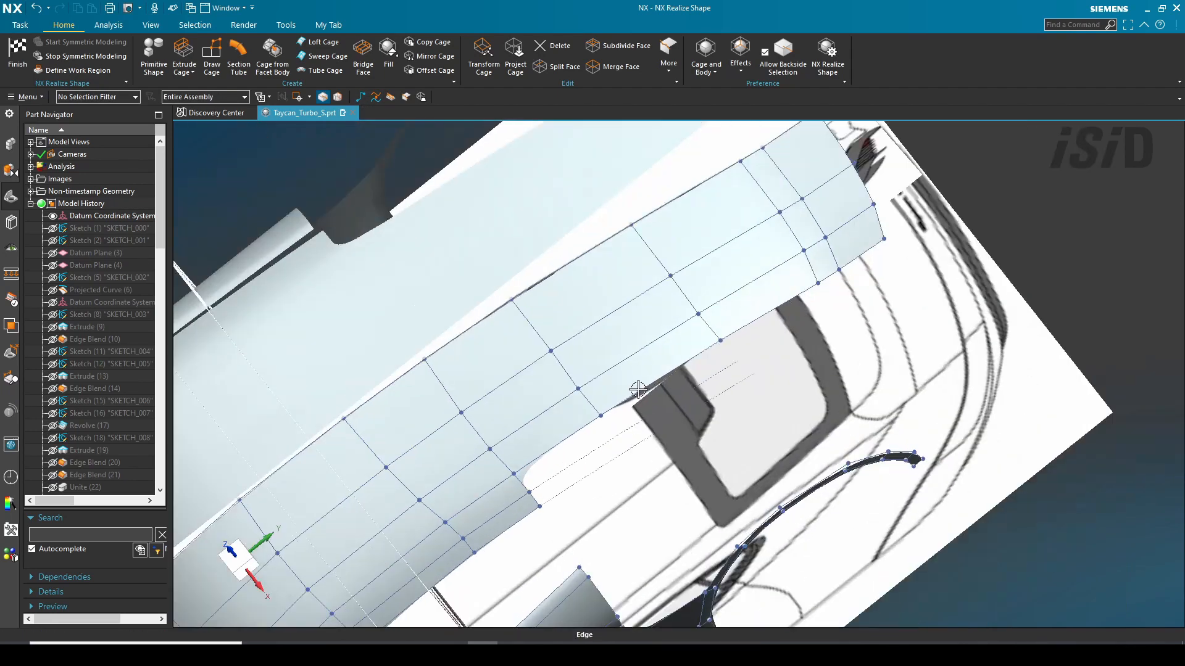
pyautogui.scroll(1, 655, 366)
pyautogui.click(324, 56)
pyautogui.click(509, 527)
pyautogui.middleClick(554, 517)
pyautogui.click(557, 508)
pyautogui.middleClick(557, 503)
pyautogui.click(561, 478)
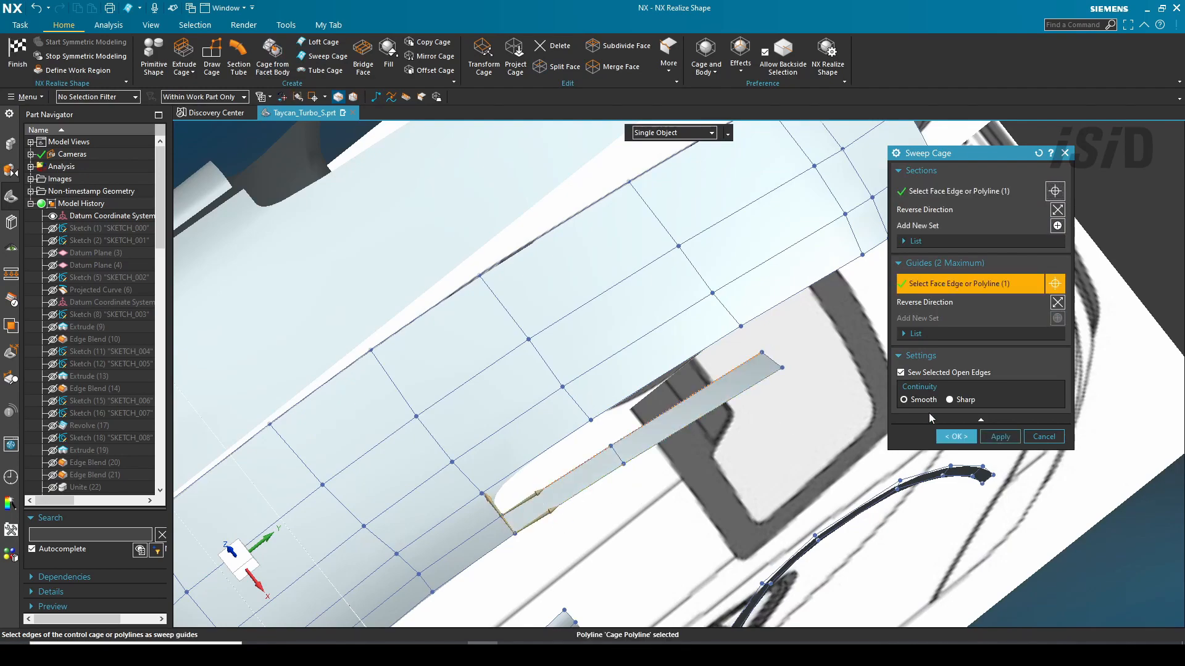
pyautogui.click(1000, 437)
# Step: Sweep the neighbouring rear edge between the roof's side edge and the extended strip's inner edge as two guides
pyautogui.click(568, 436)
pyautogui.middleClick(577, 445)
pyautogui.click(600, 459)
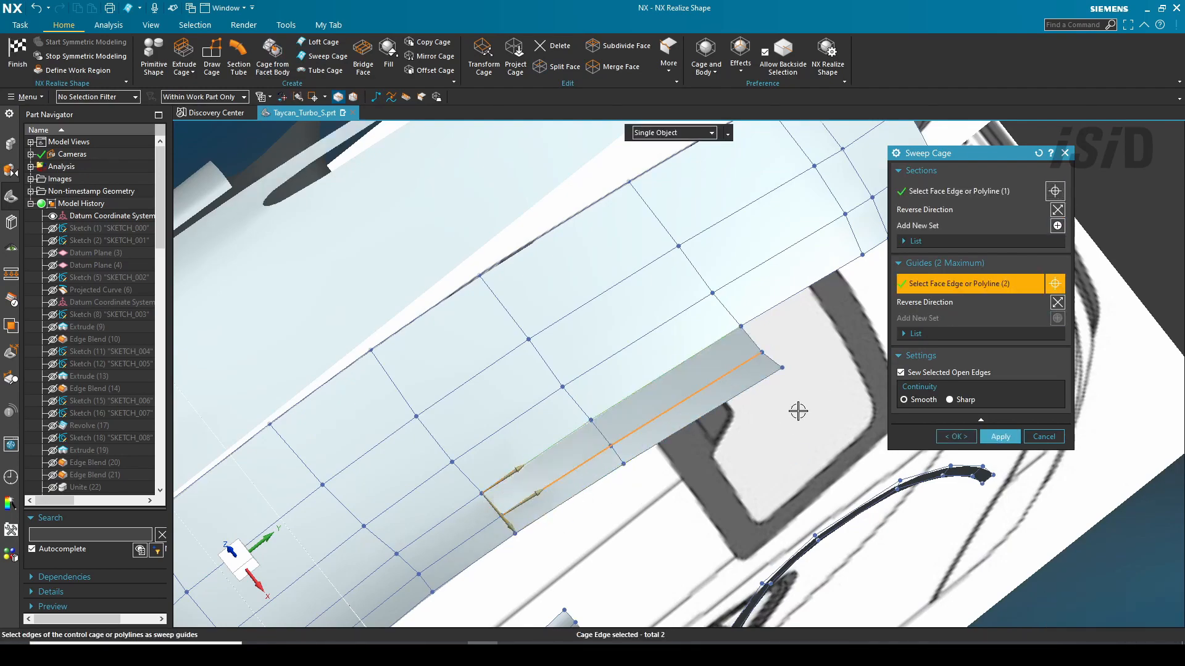
pyautogui.click(957, 437)
pyautogui.moveTo(673, 488); pyautogui.dragTo(657, 383, button='middle')
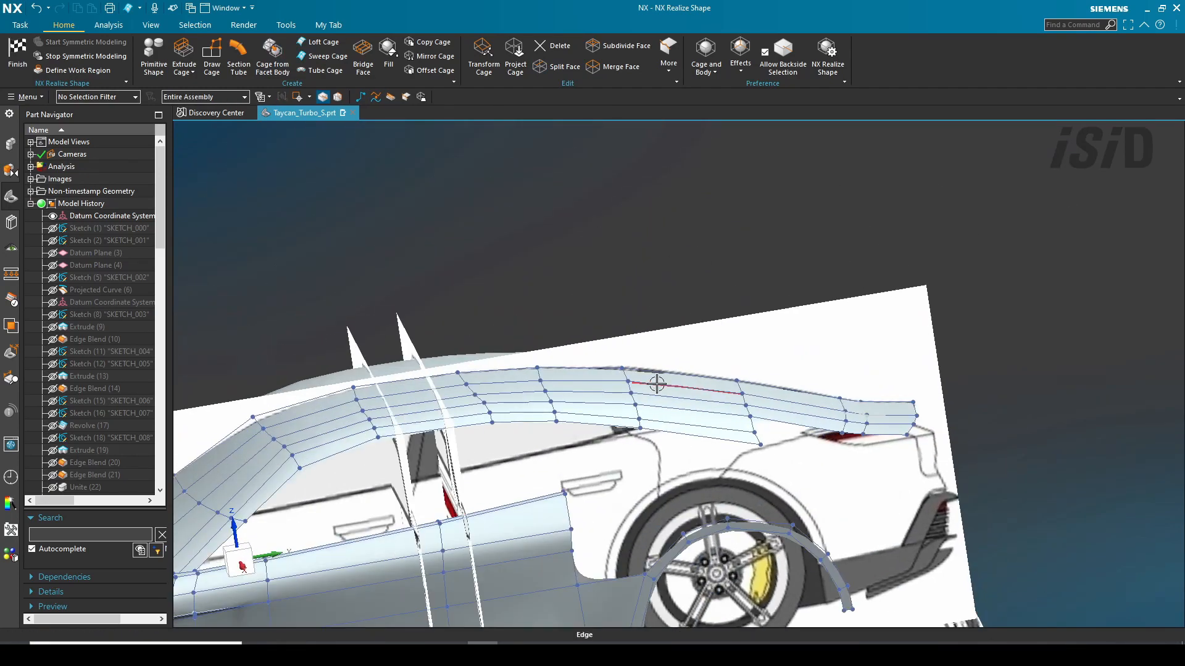
pyautogui.press('F8')
pyautogui.scroll(3, 699, 322)
pyautogui.keyDown('shift'); pyautogui.moveTo(798, 330); pyautogui.dragTo(683, 331, button='middle'); pyautogui.keyUp('shift')
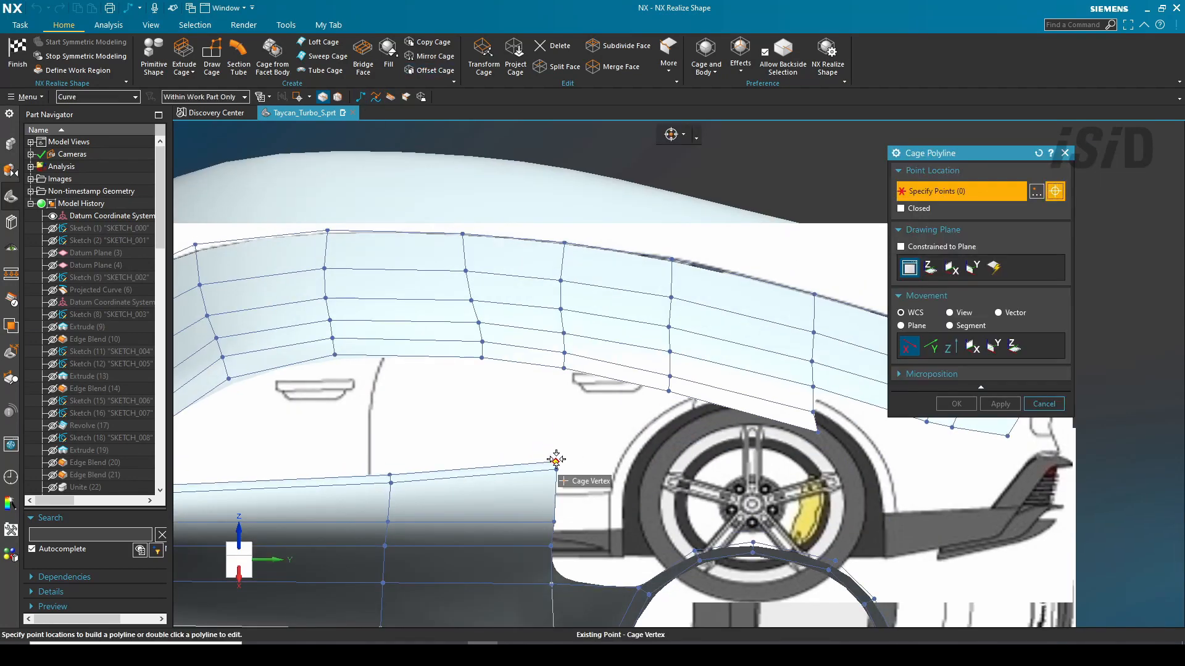
pyautogui.hotkey('ctrl', 'alt', 't')
pyautogui.click(632, 378)
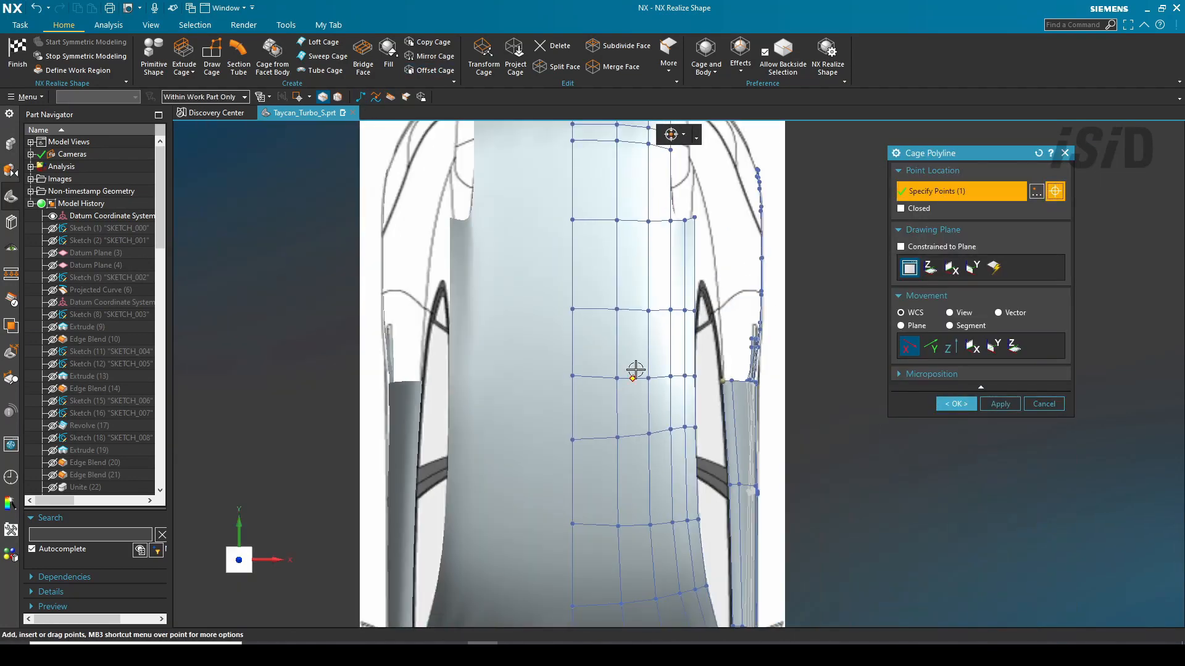
pyautogui.scroll(2, 667, 330)
pyautogui.click(1042, 404)
# Step: Sweep the side strip's two rear edges along the roof's adjoining edge and move the new end vertices slightly forward along Y
pyautogui.scroll(3, 616, 274)
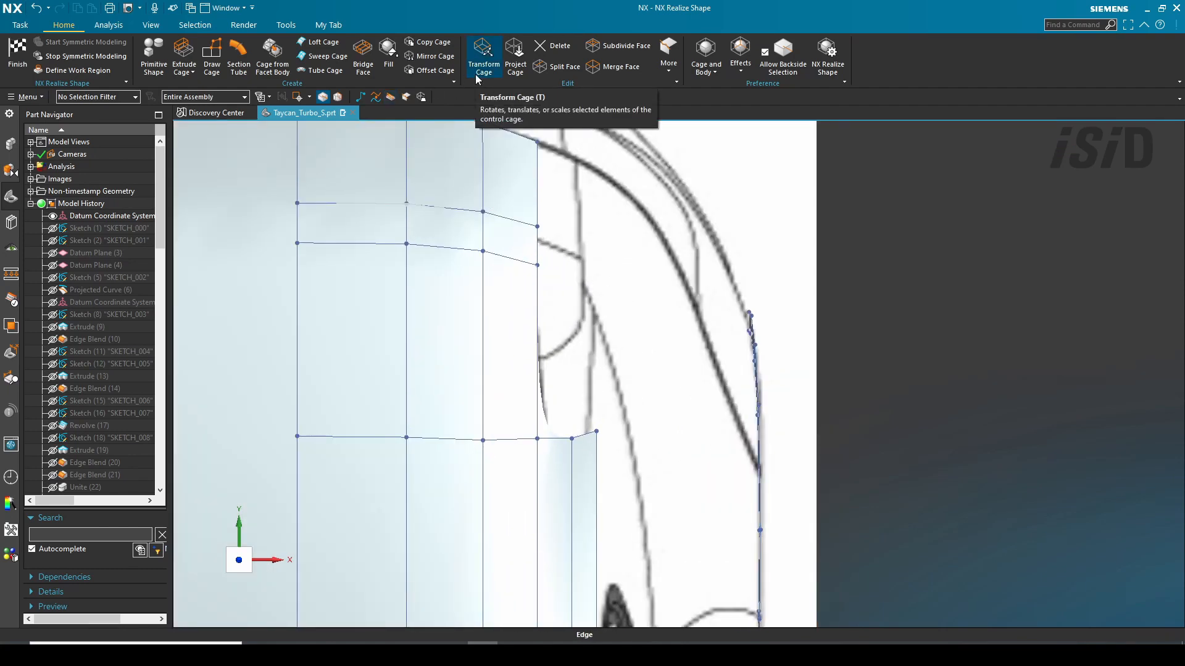
pyautogui.click(322, 56)
pyautogui.click(936, 295)
pyautogui.click(537, 371)
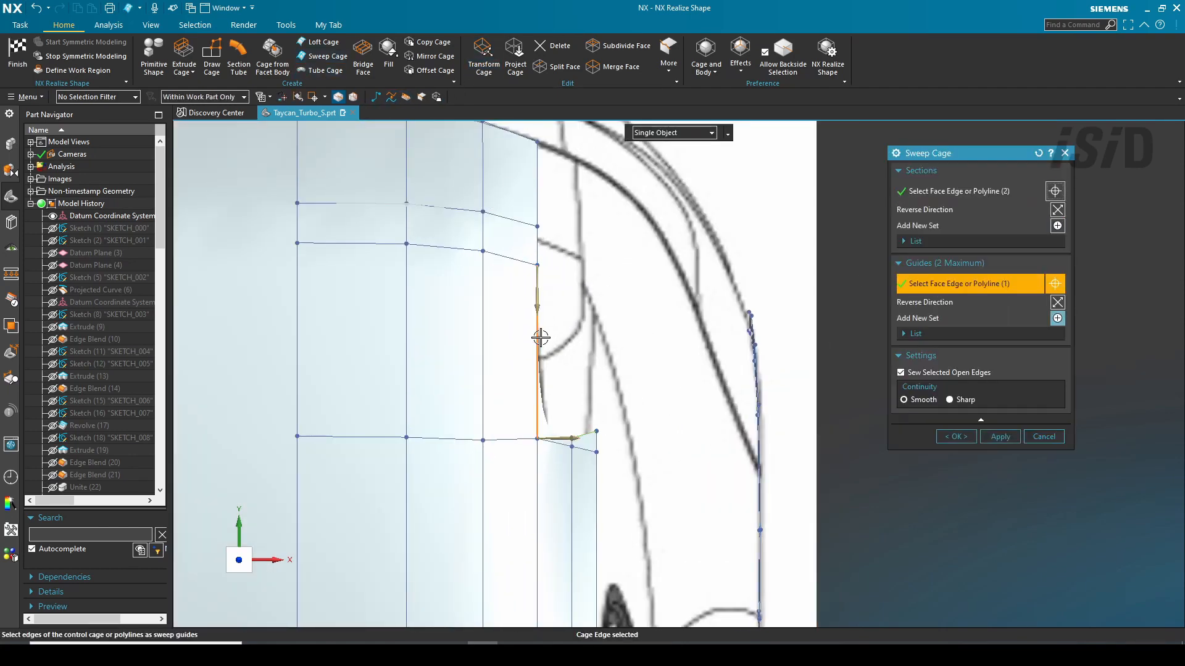
pyautogui.click(956, 436)
pyautogui.click(608, 272)
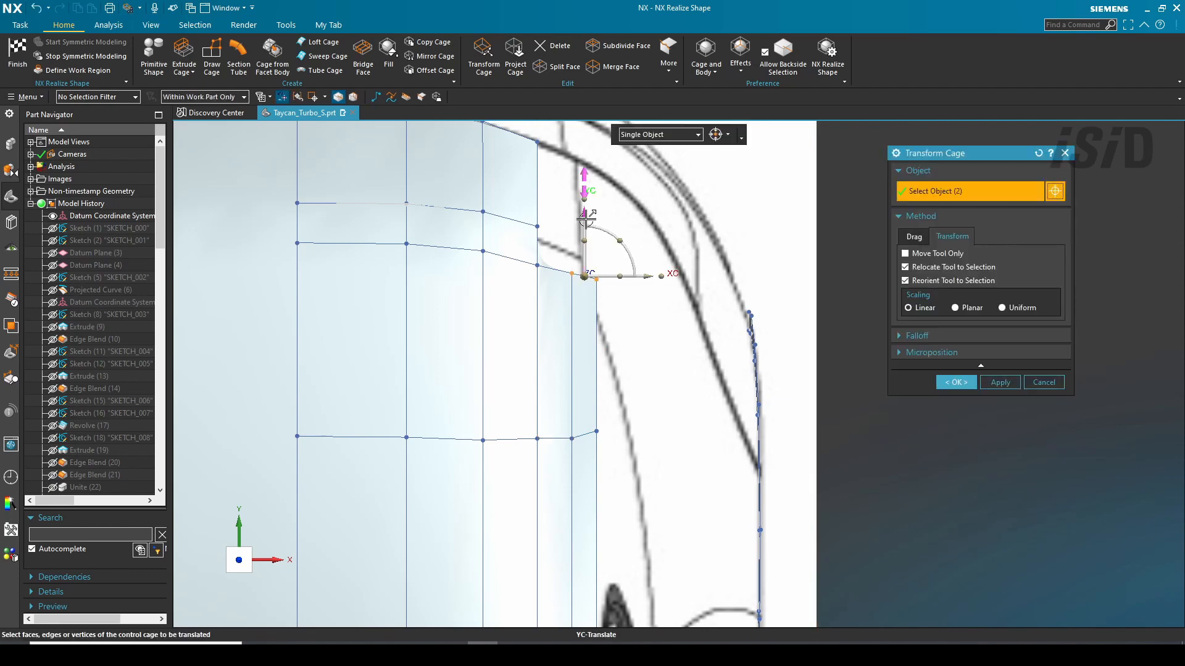
pyautogui.moveTo(585, 216); pyautogui.dragTo(585, 230)
# Step: Split the new outer cage face diagonally along a polyline between two vertices and delete the outer piece
pyautogui.click(558, 66)
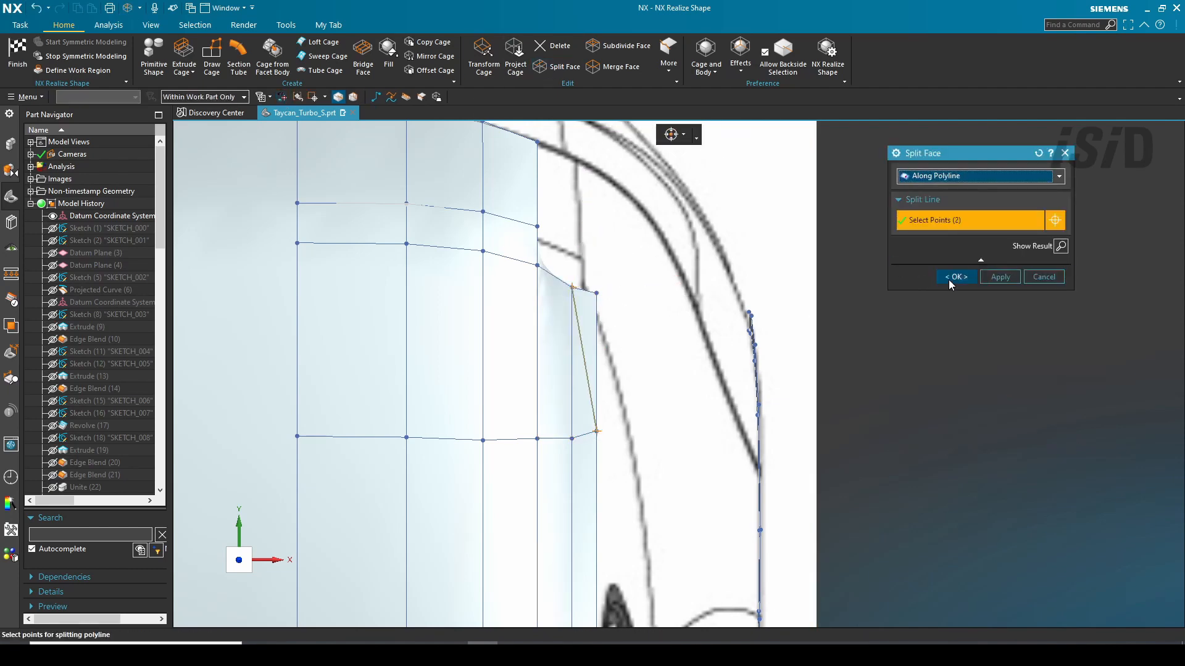
pyautogui.click(951, 284)
pyautogui.click(553, 45)
pyautogui.click(589, 333)
pyautogui.click(960, 249)
# Step: Raise the side strip's rear tip vertex and the two side vertices ahead of it in the side view
pyautogui.moveTo(544, 394); pyautogui.dragTo(541, 353, button='middle')
pyautogui.press('F8')
pyautogui.scroll(3, 823, 351)
pyautogui.keyDown('shift'); pyautogui.moveTo(822, 352); pyautogui.dragTo(494, 395, button='middle'); pyautogui.keyUp('shift')
pyautogui.keyDown('shift'); pyautogui.moveTo(864, 377); pyautogui.dragTo(749, 371, button='middle'); pyautogui.keyUp('shift')
pyautogui.scroll(3, 750, 372)
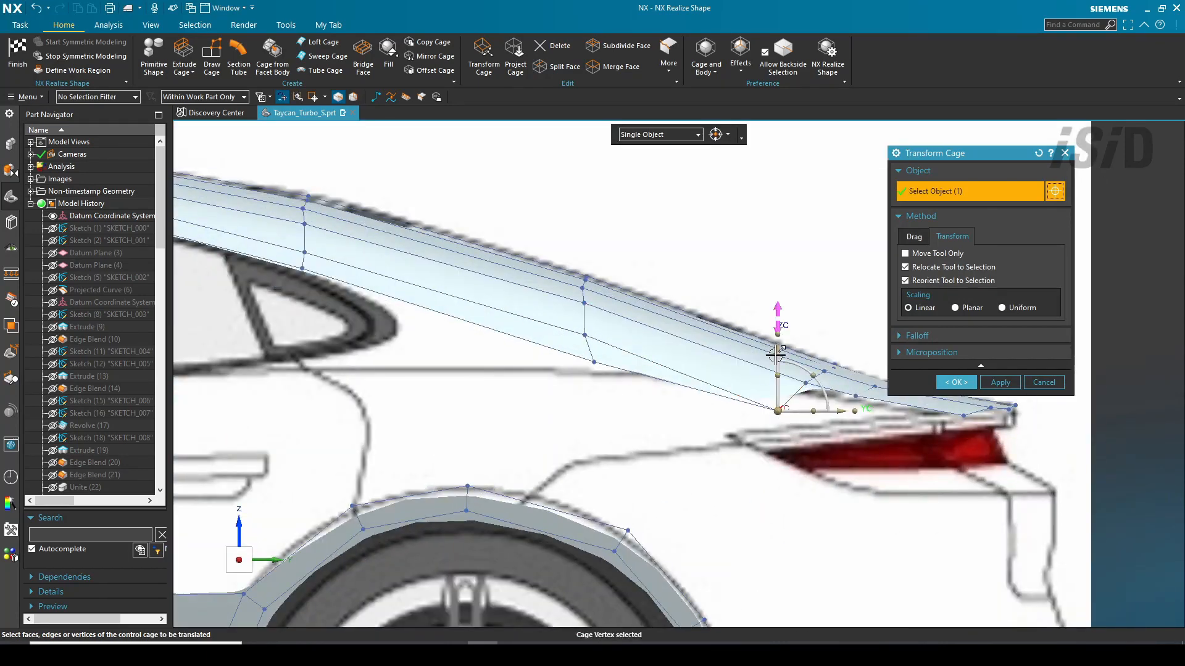
pyautogui.moveTo(775, 355); pyautogui.dragTo(783, 332)
pyautogui.scroll(1, 559, 340)
pyautogui.click(592, 334)
pyautogui.moveTo(590, 275); pyautogui.dragTo(591, 260)
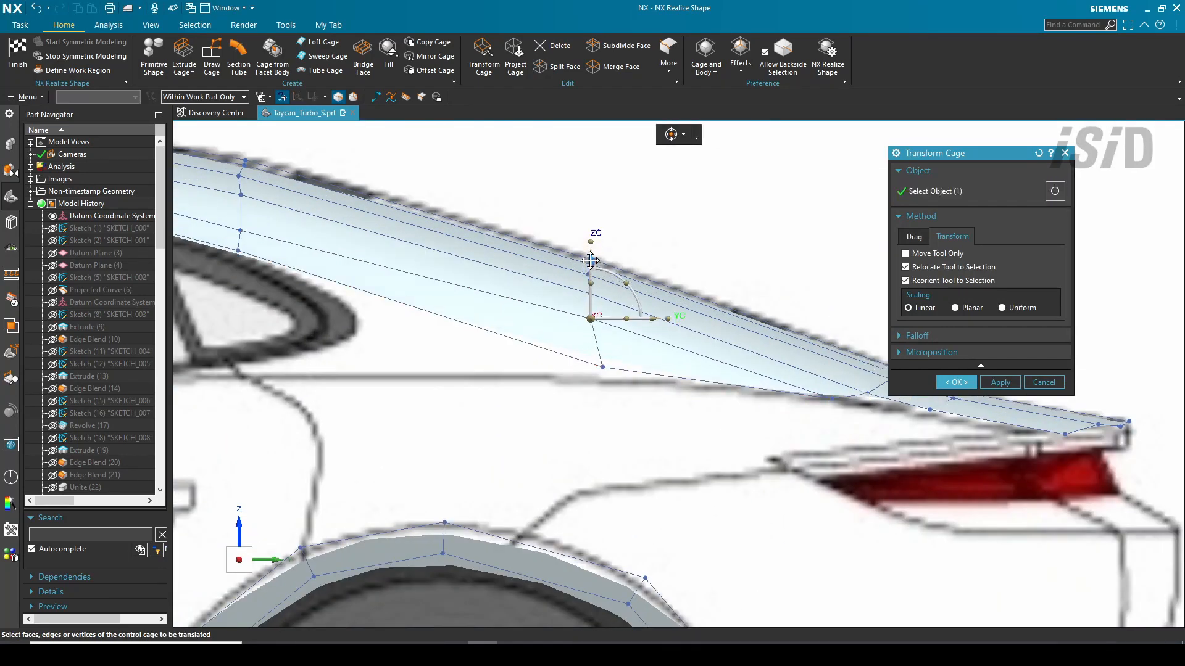
pyautogui.moveTo(605, 305); pyautogui.dragTo(603, 280)
pyautogui.scroll(-2, 642, 346)
pyautogui.middleClick(550, 402)
# Step: Reposition the side strip's outer rear vertex in the top view to smooth the outline toward the tail
pyautogui.hotkey('ctrl', 'alt', 't')
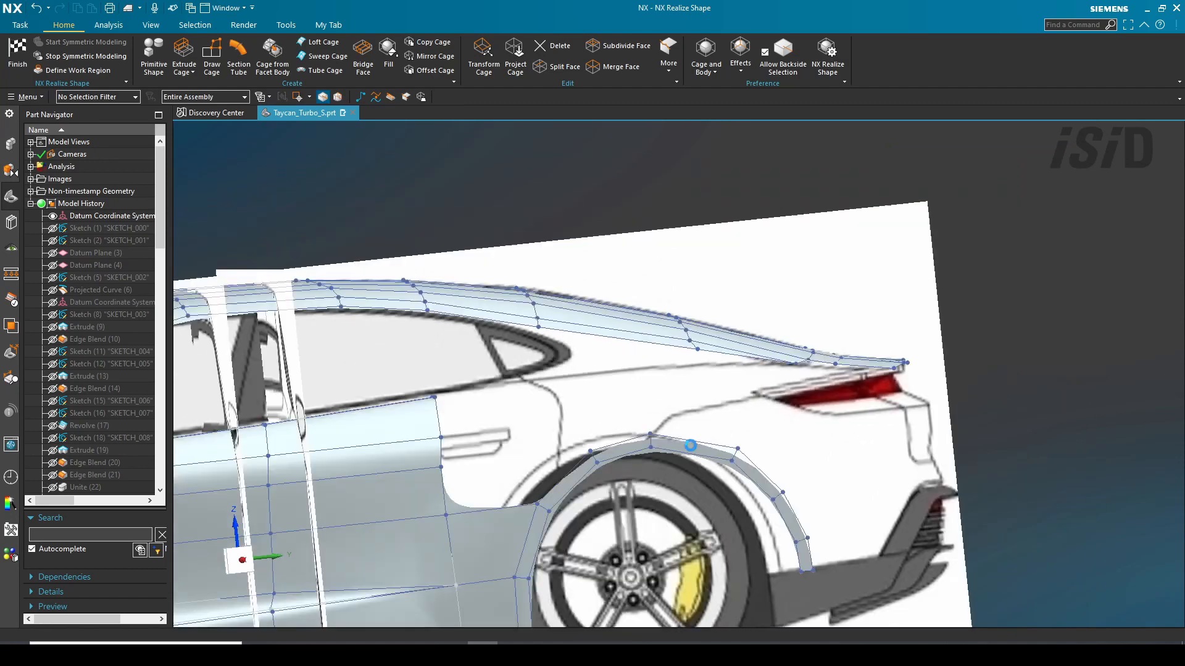
pyautogui.scroll(3, 771, 148)
pyautogui.scroll(-2, 561, 379)
pyautogui.scroll(3, 612, 347)
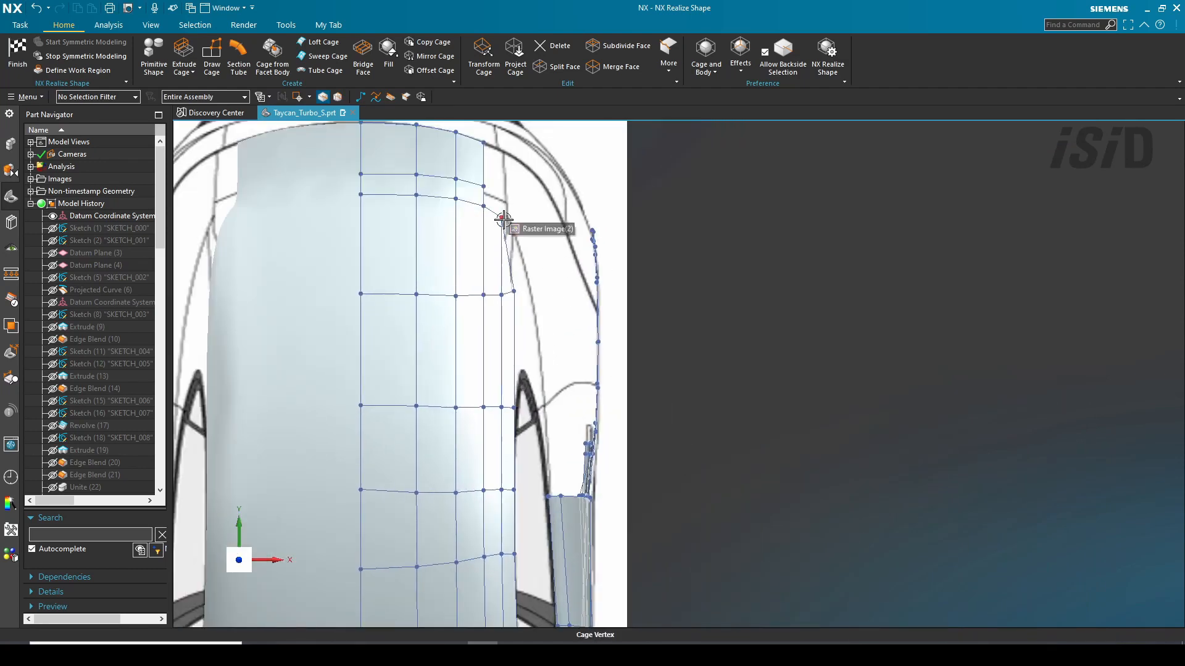
pyautogui.scroll(1, 535, 223)
pyautogui.doubleClick(507, 297)
pyautogui.scroll(2, 507, 297)
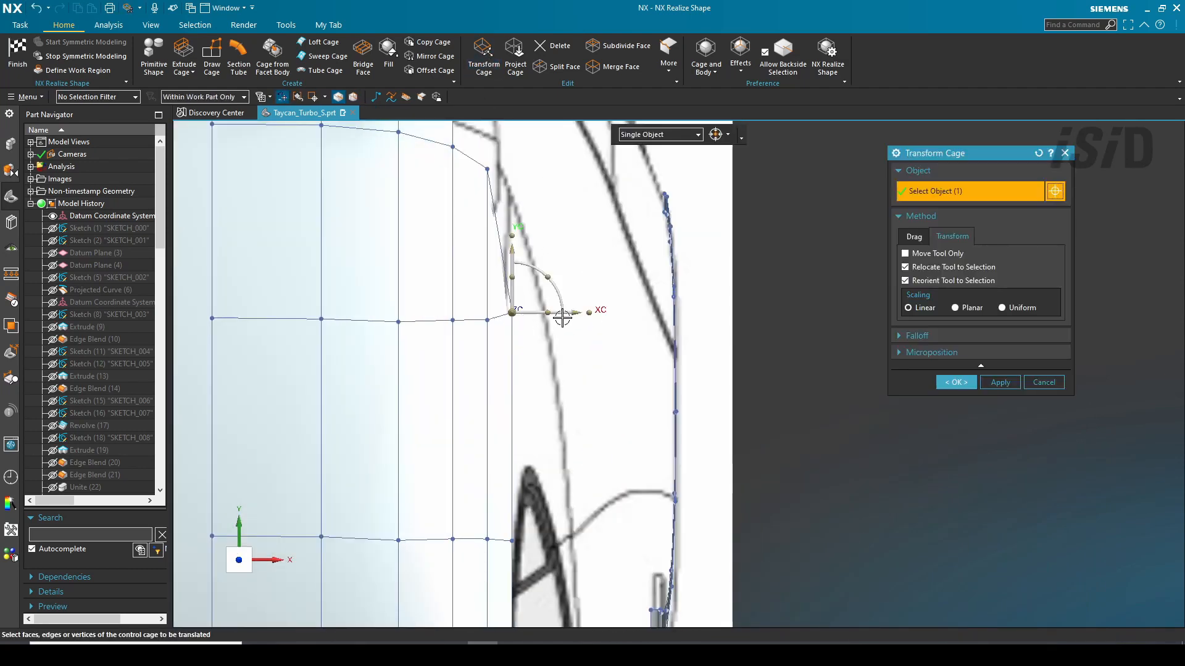
pyautogui.moveTo(507, 251); pyautogui.dragTo(509, 260)
pyautogui.scroll(5, 500, 274)
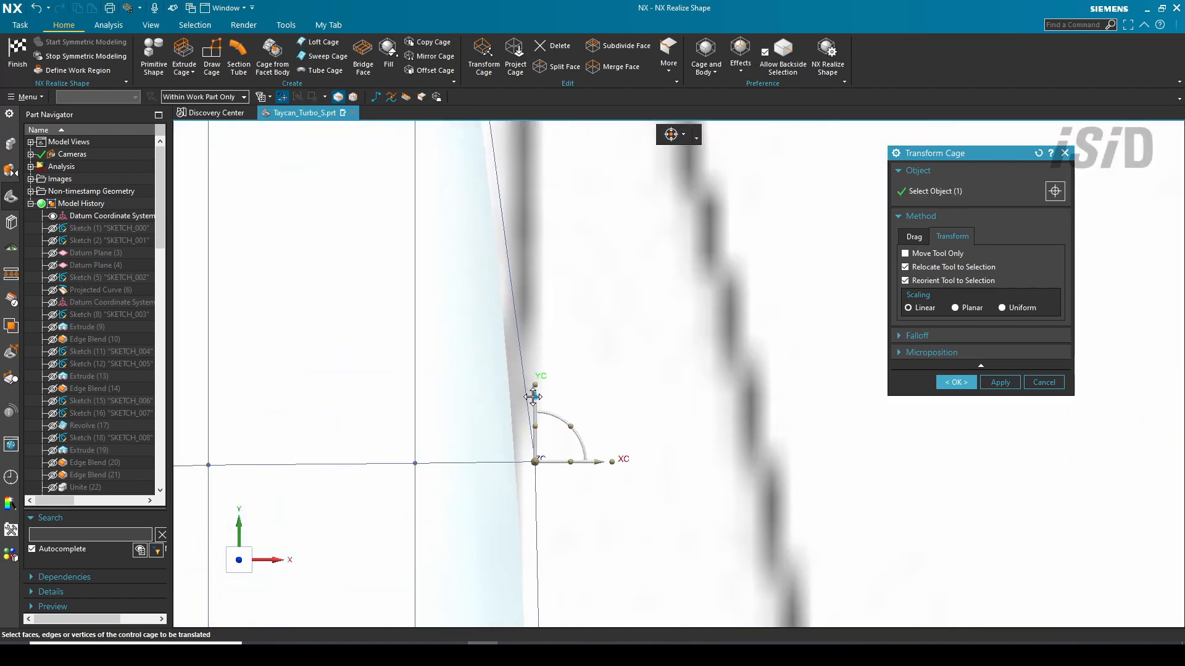
pyautogui.click(962, 386)
pyautogui.scroll(-5, 500, 313)
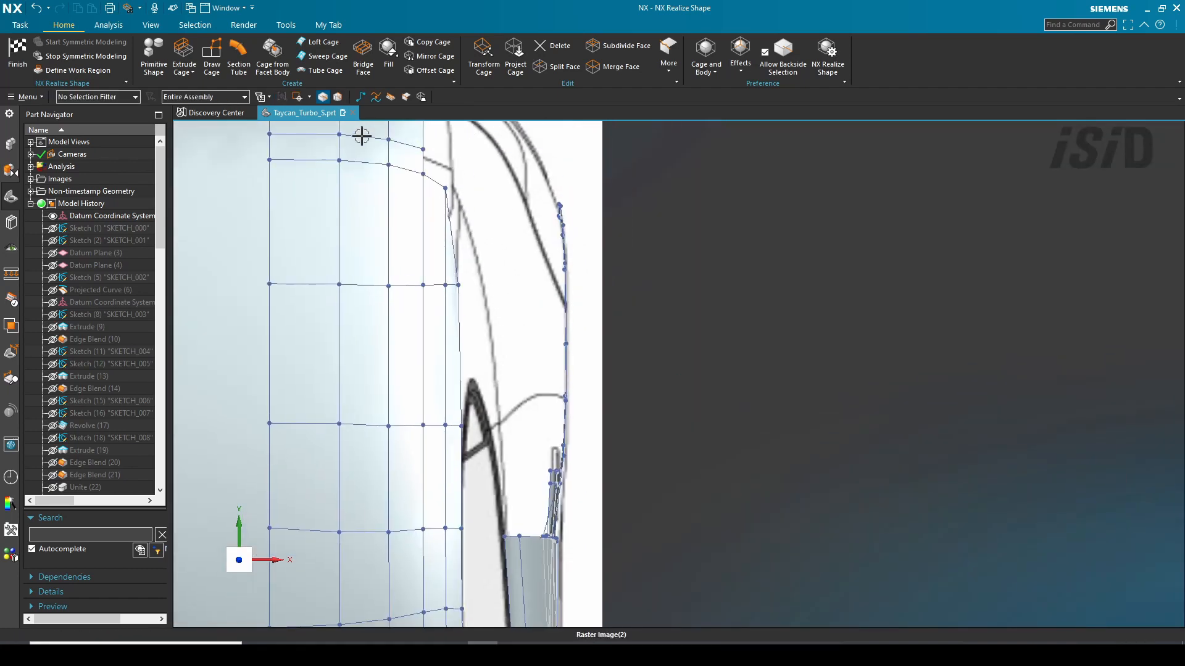
# Step: Draw a cage polyline from the door's upper rear corner along the shoulder line and sweep the door's upper rear edge along it
pyautogui.click(361, 96)
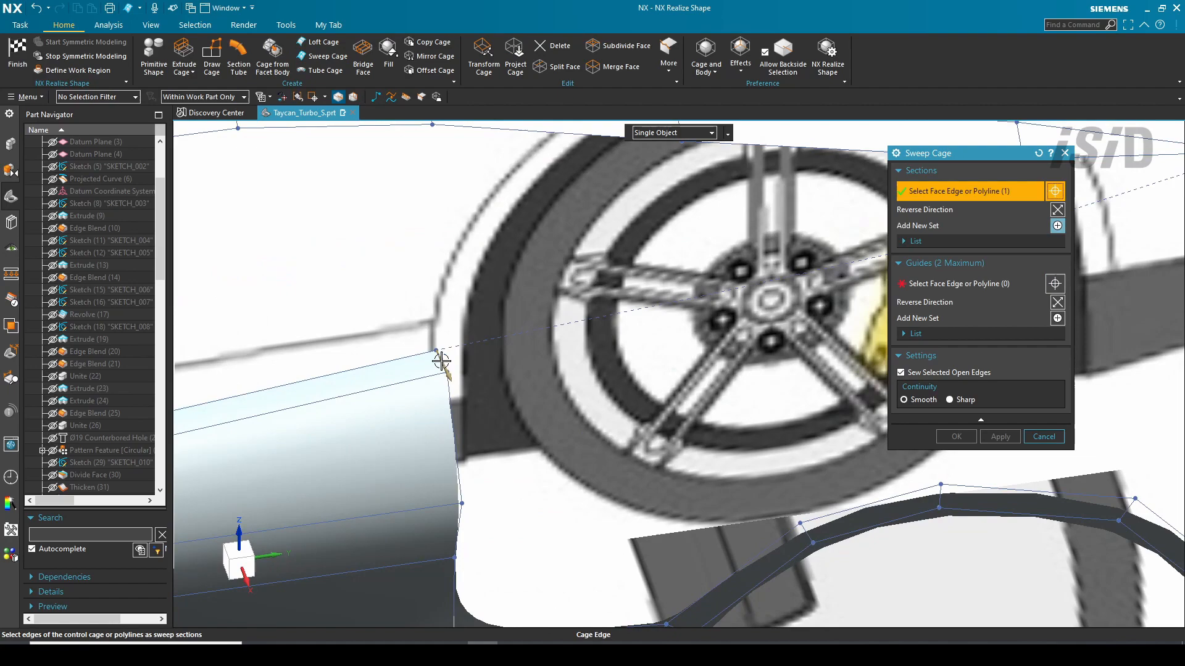
pyautogui.click(416, 365)
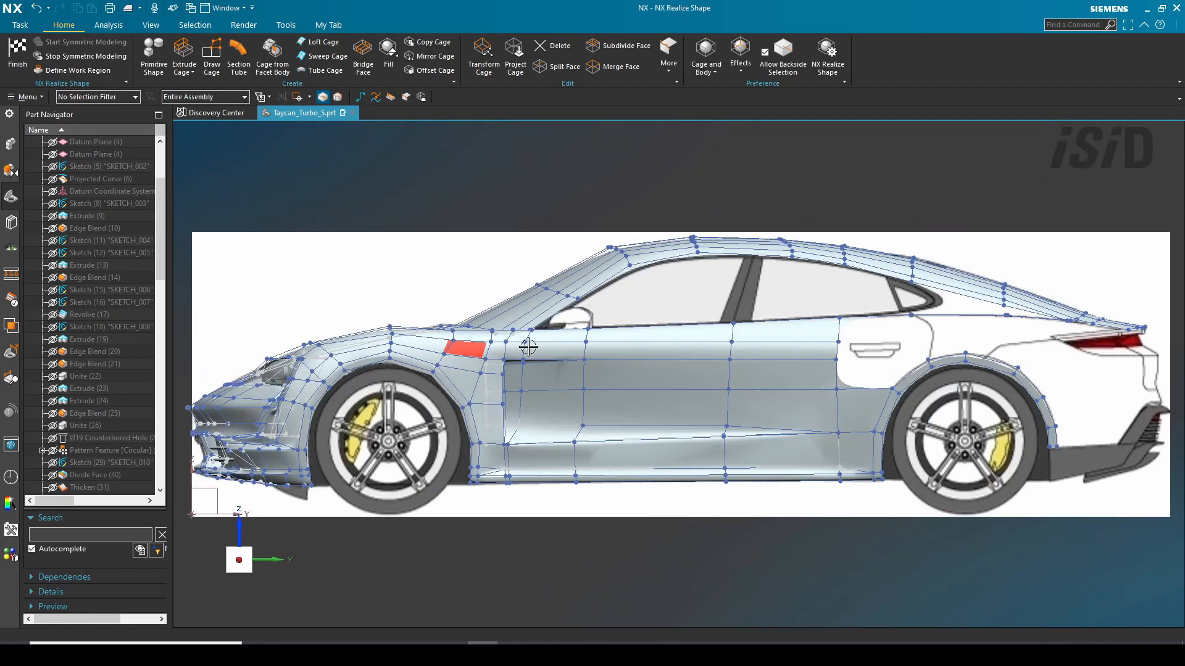
# Step: Split the rear roof cage faces uniformly with one division just behind the rear quarter window
pyautogui.scroll(5, 864, 344)
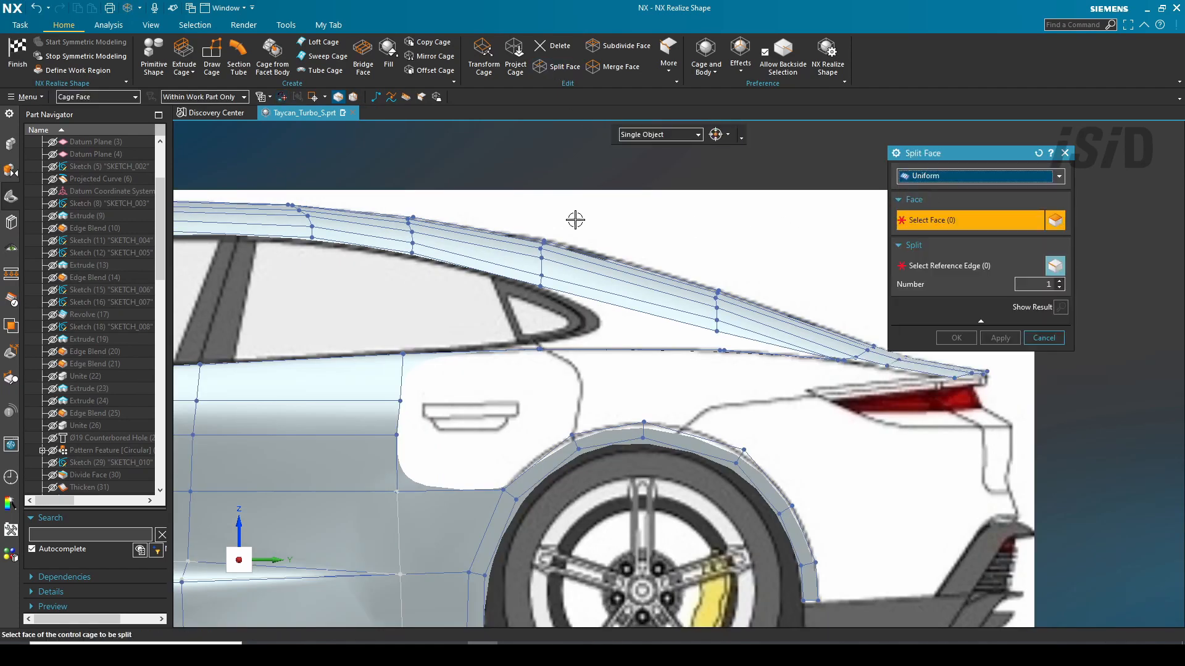
pyautogui.click(949, 270)
pyautogui.click(629, 305)
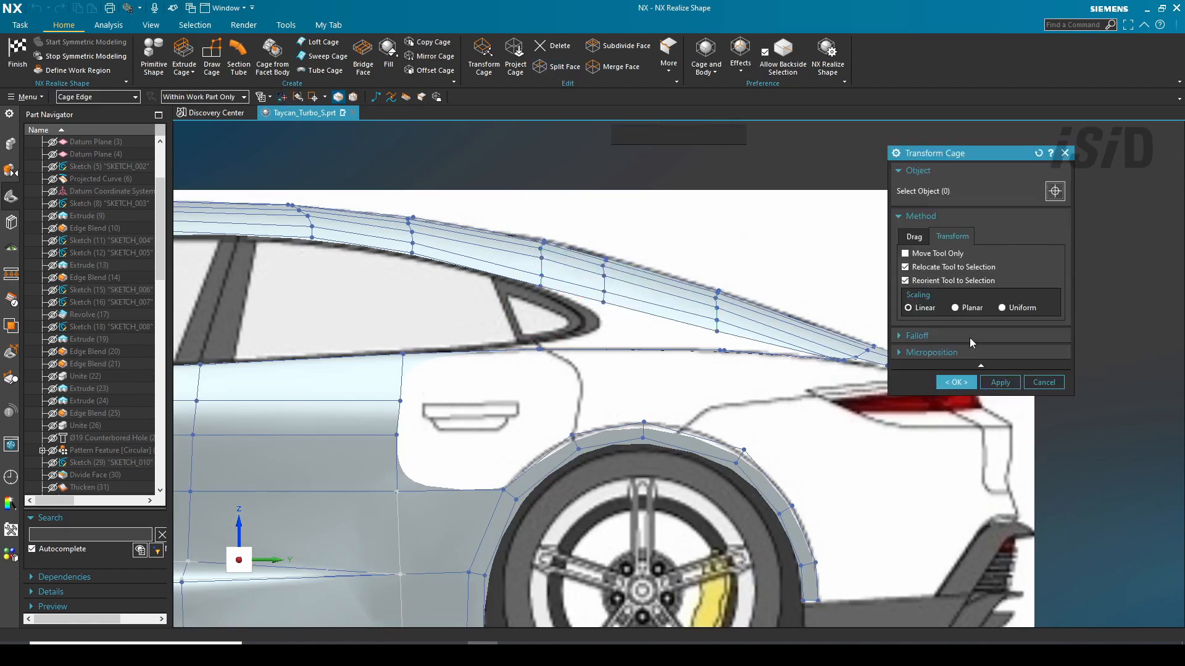
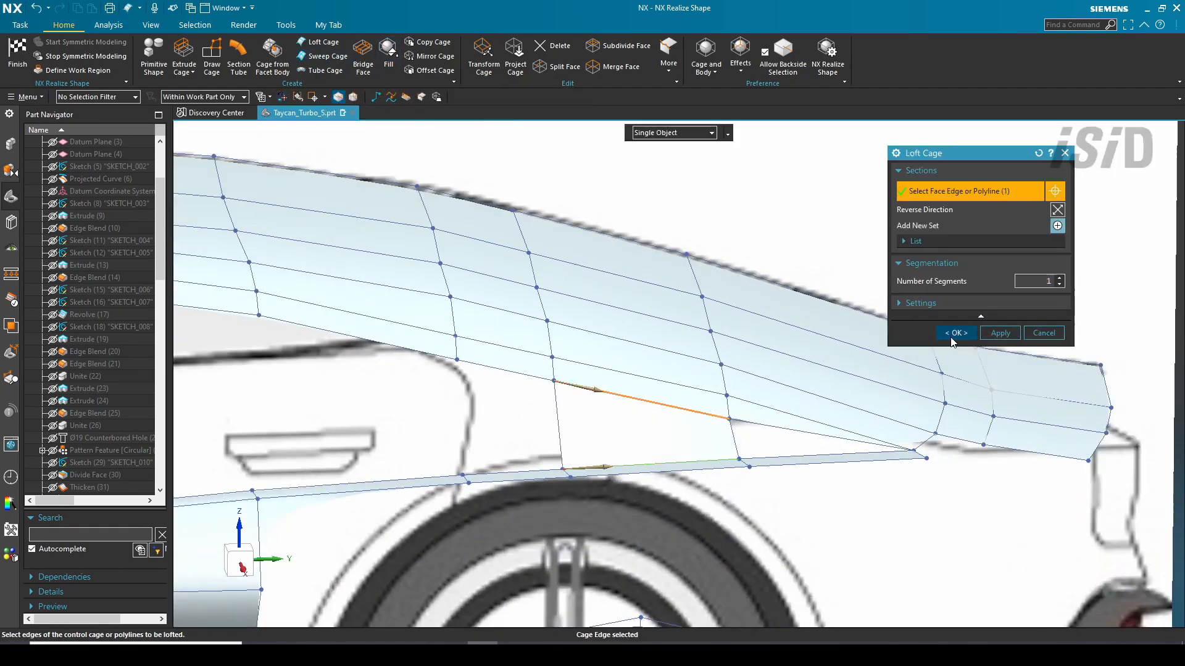
# Step: Loft the roof's lower side edge to the shoulder strip with one segment and fill the triangular gap behind it
pyautogui.click(955, 333)
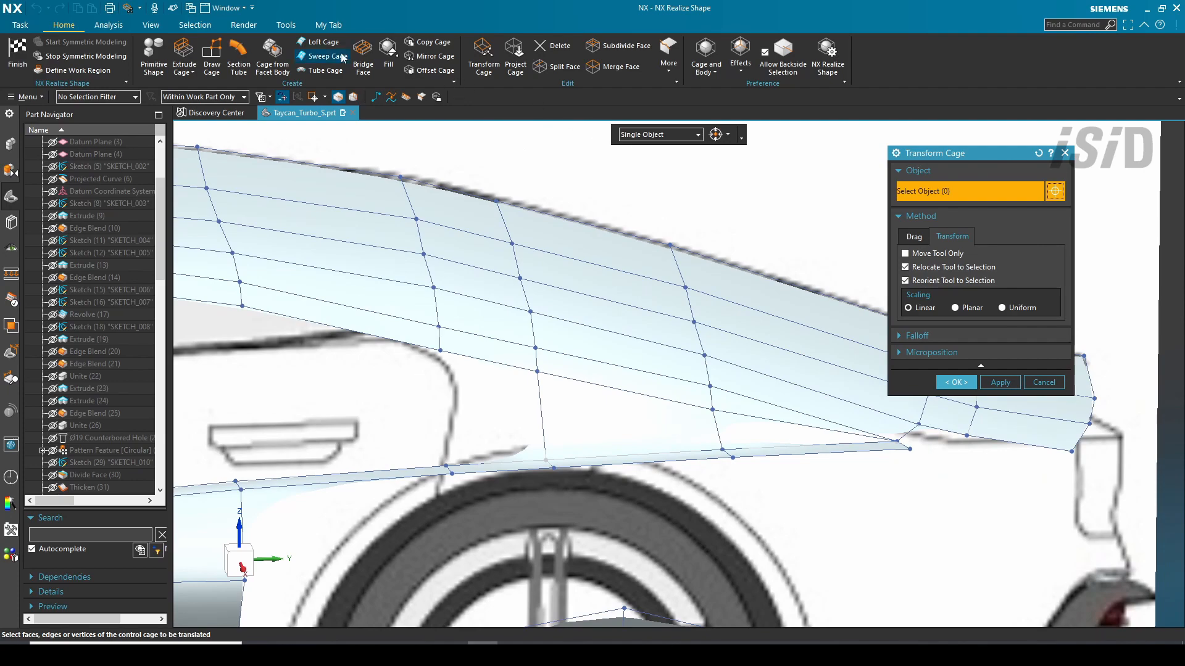
pyautogui.click(388, 59)
pyautogui.click(731, 417)
pyautogui.click(761, 448)
pyautogui.click(938, 317)
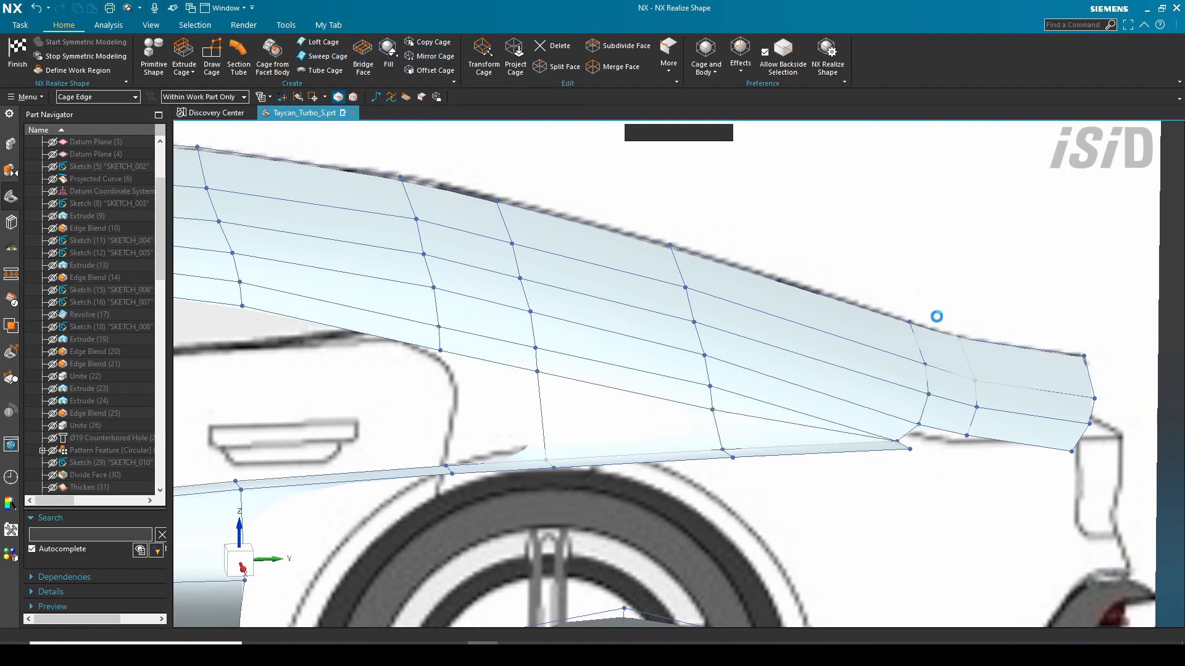
pyautogui.moveTo(685, 389); pyautogui.dragTo(738, 426, button='middle')
pyautogui.scroll(-2, 861, 305)
pyautogui.scroll(6, 862, 305)
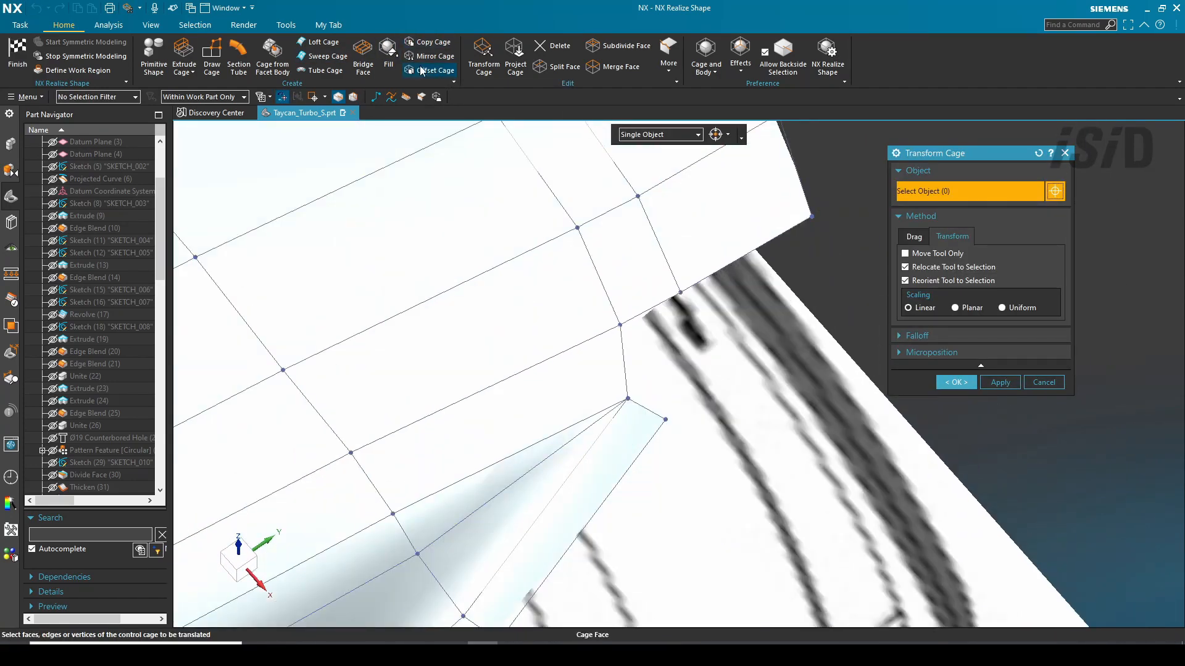
pyautogui.click(327, 56)
pyautogui.click(650, 410)
pyautogui.middleClick(656, 384)
pyautogui.click(654, 307)
pyautogui.middleClick(681, 358)
pyautogui.middleClick(681, 358)
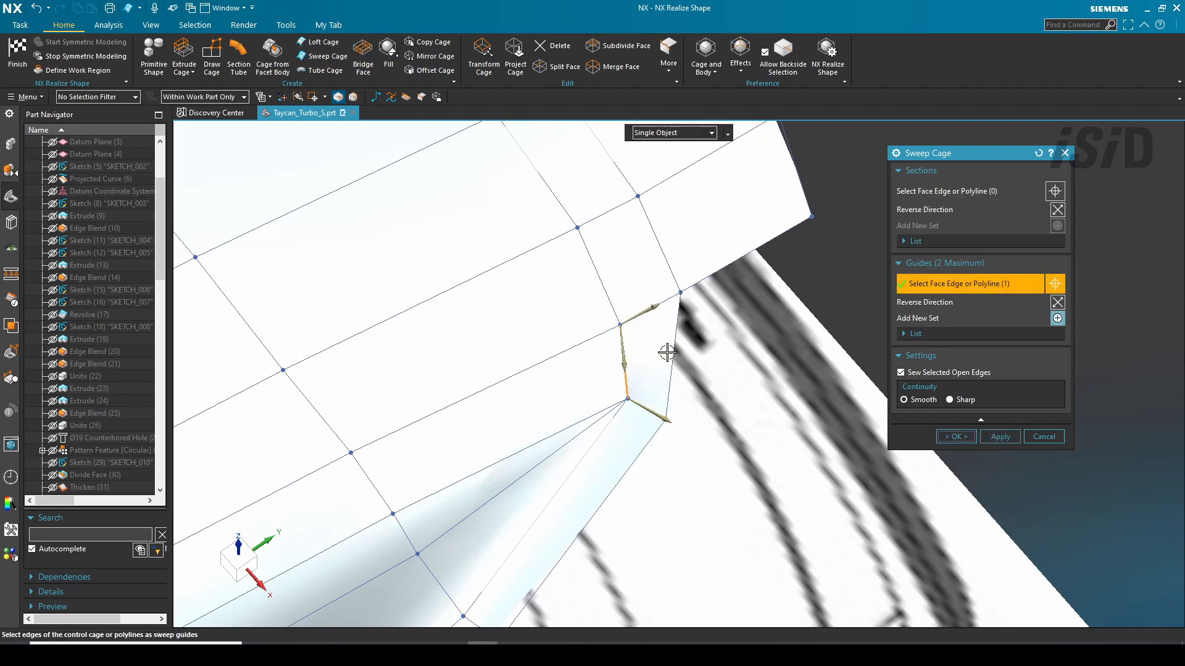
pyautogui.click(1043, 439)
# Step: Sweep the short rear side edge beside the shoulder strip's tip along the roof's adjoining edge toward the tail
pyautogui.click(327, 56)
pyautogui.click(608, 356)
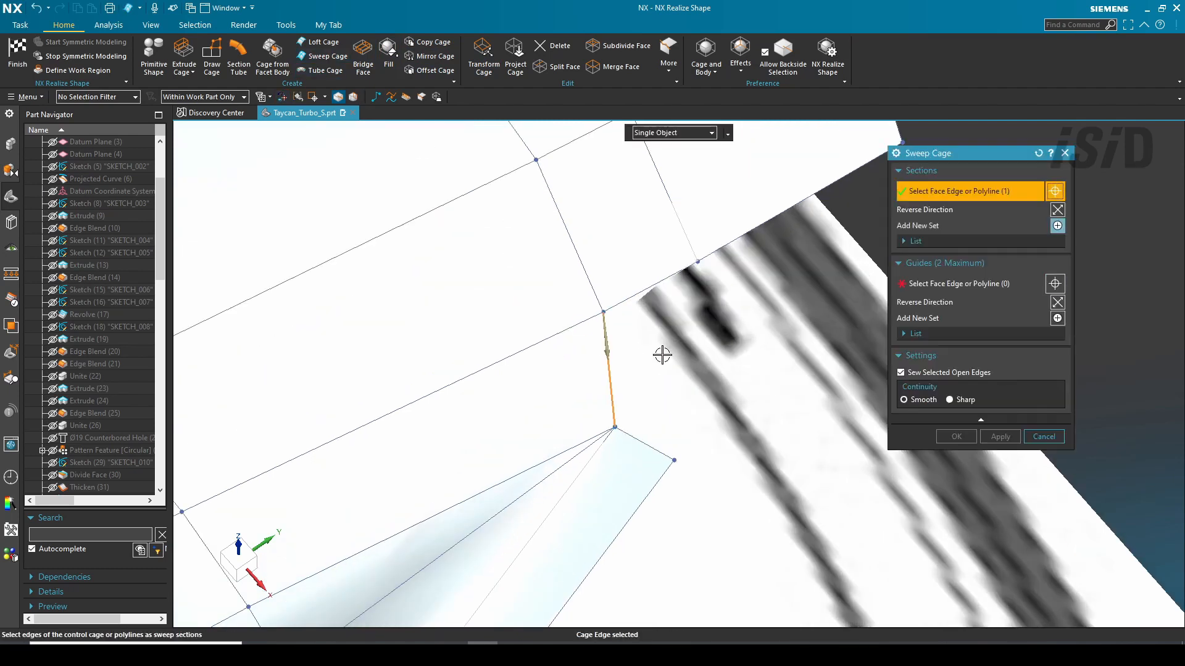
pyautogui.click(625, 295)
pyautogui.click(955, 436)
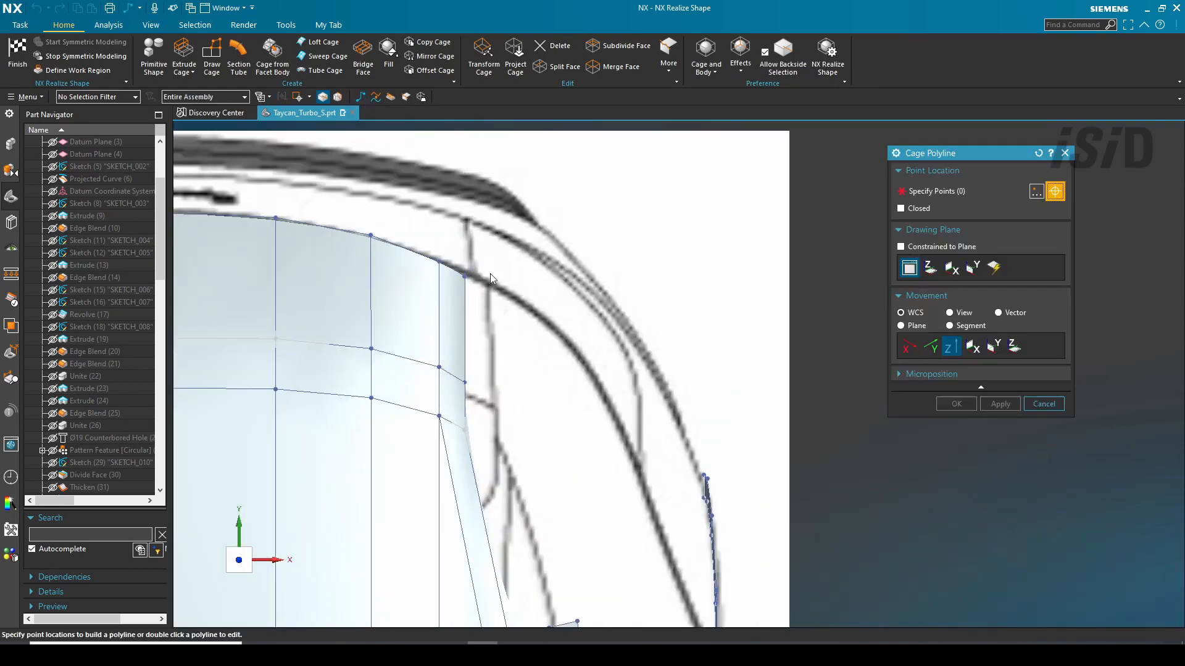
# Step: Draw a cage polyline from the roof's rear side corner along the tail outline and sweep the roof side's rear edges along it
pyautogui.click(462, 185)
pyautogui.middleClick(658, 331)
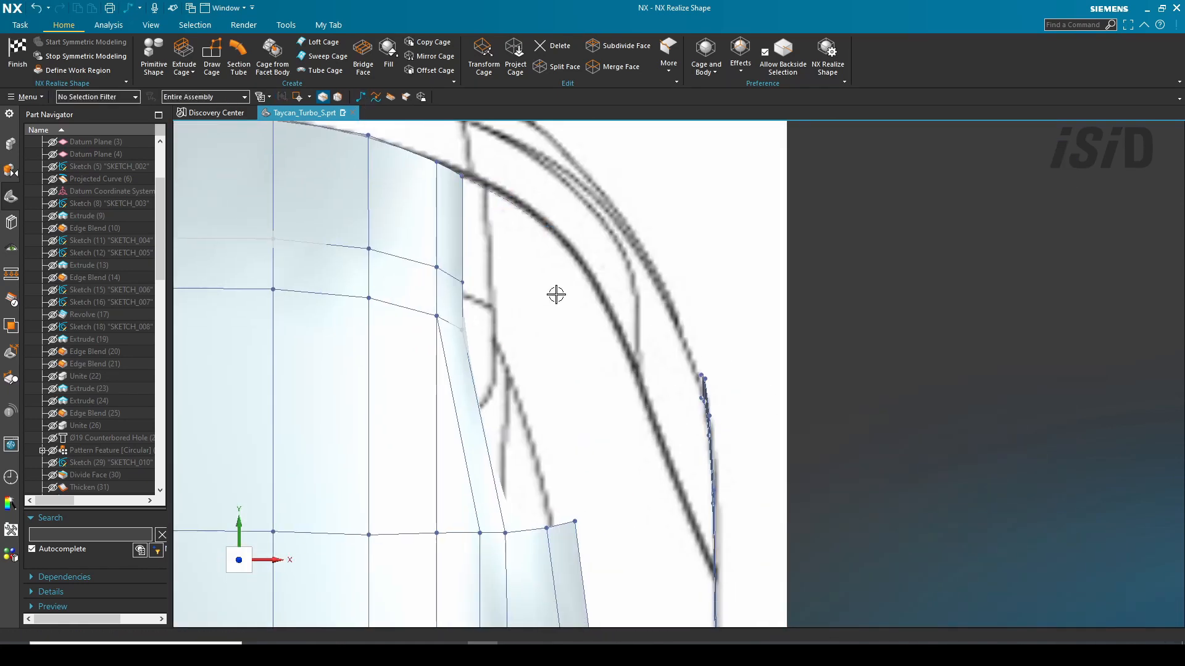
pyautogui.click(330, 59)
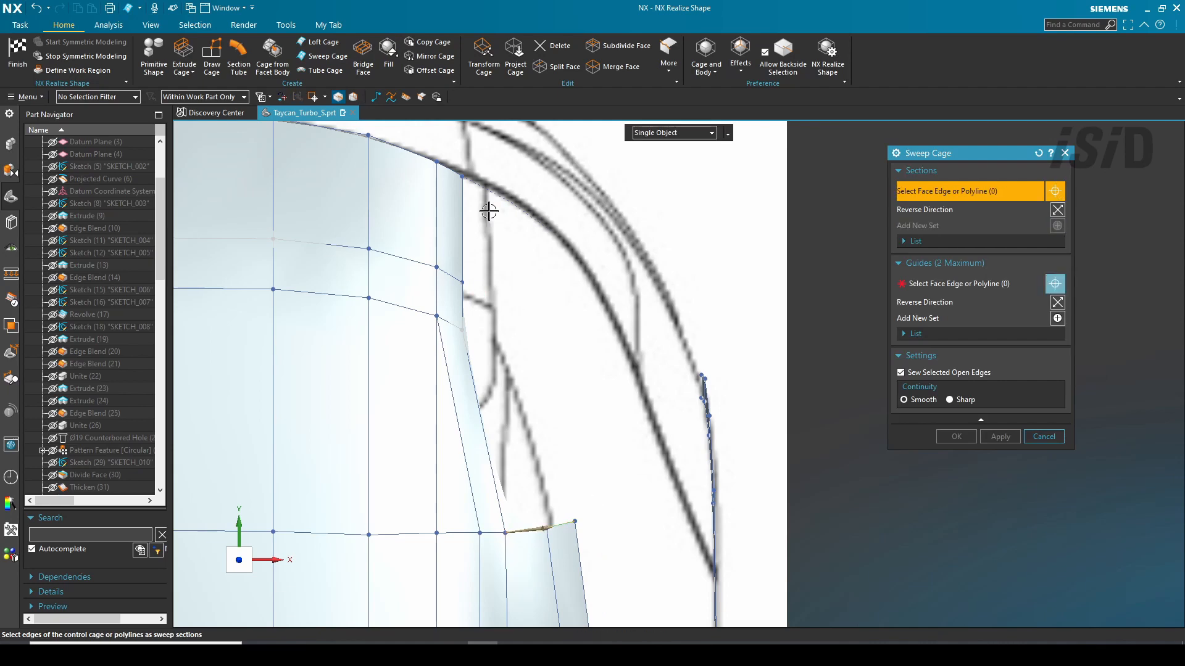
pyautogui.middleClick(545, 391)
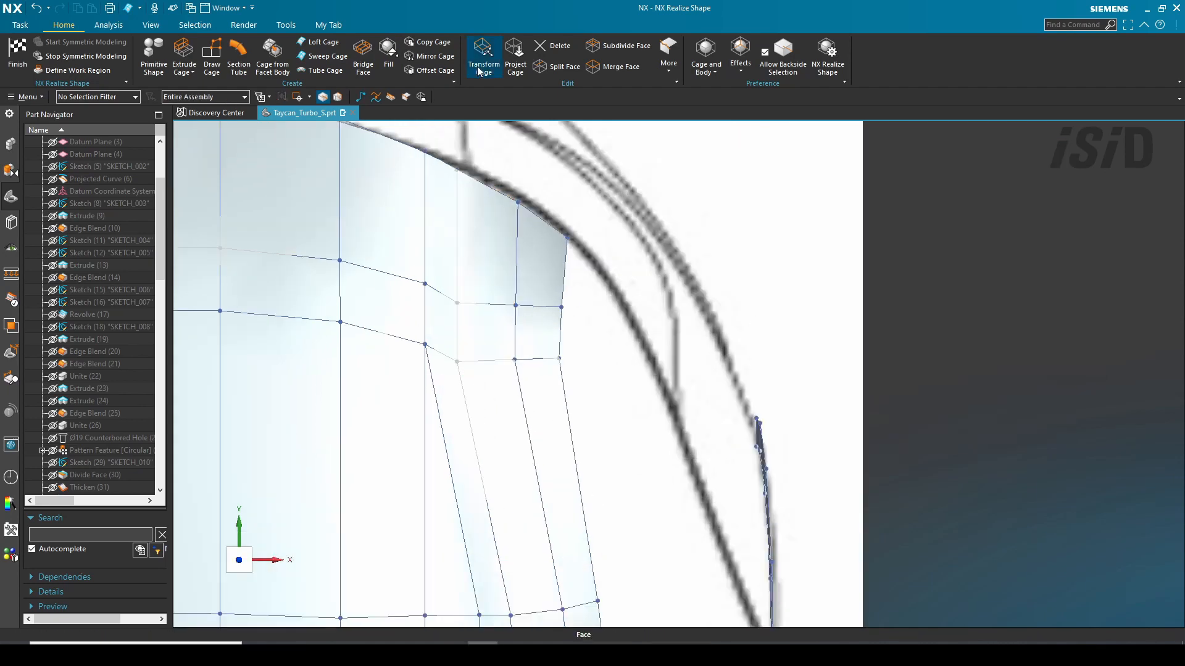
# Step: Reposition the rear edge vertices of the swept roof side in the top view and reshape the faces at the lower tail corner
pyautogui.click(477, 71)
pyautogui.moveTo(583, 377); pyautogui.dragTo(537, 301)
pyautogui.middleClick(606, 386)
pyautogui.moveTo(587, 420); pyautogui.dragTo(562, 332)
pyautogui.middleClick(670, 324)
pyautogui.scroll(-3, 671, 324)
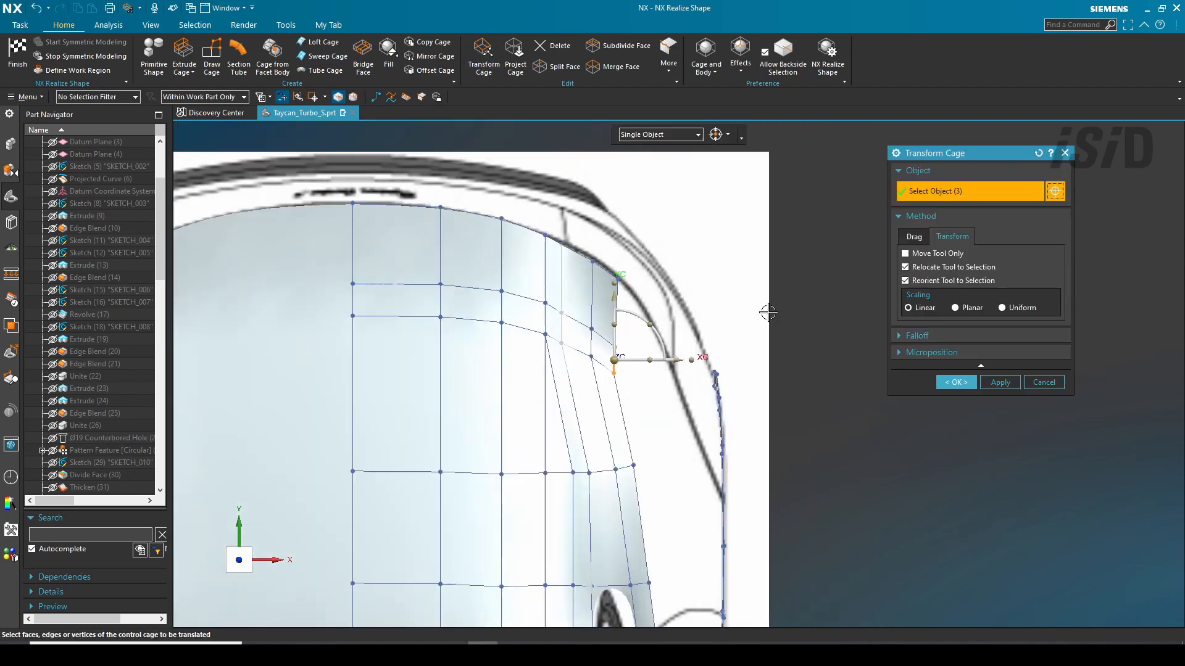
pyautogui.moveTo(768, 313); pyautogui.dragTo(598, 339, button='middle')
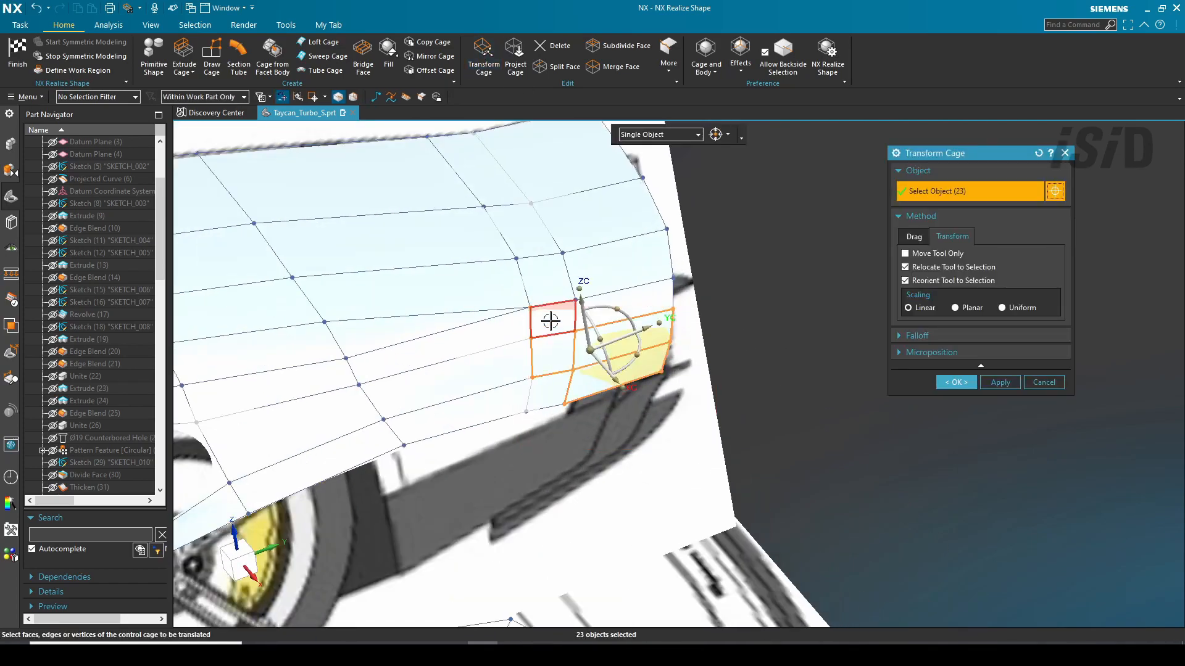
pyautogui.moveTo(551, 322); pyautogui.dragTo(743, 538, button='middle')
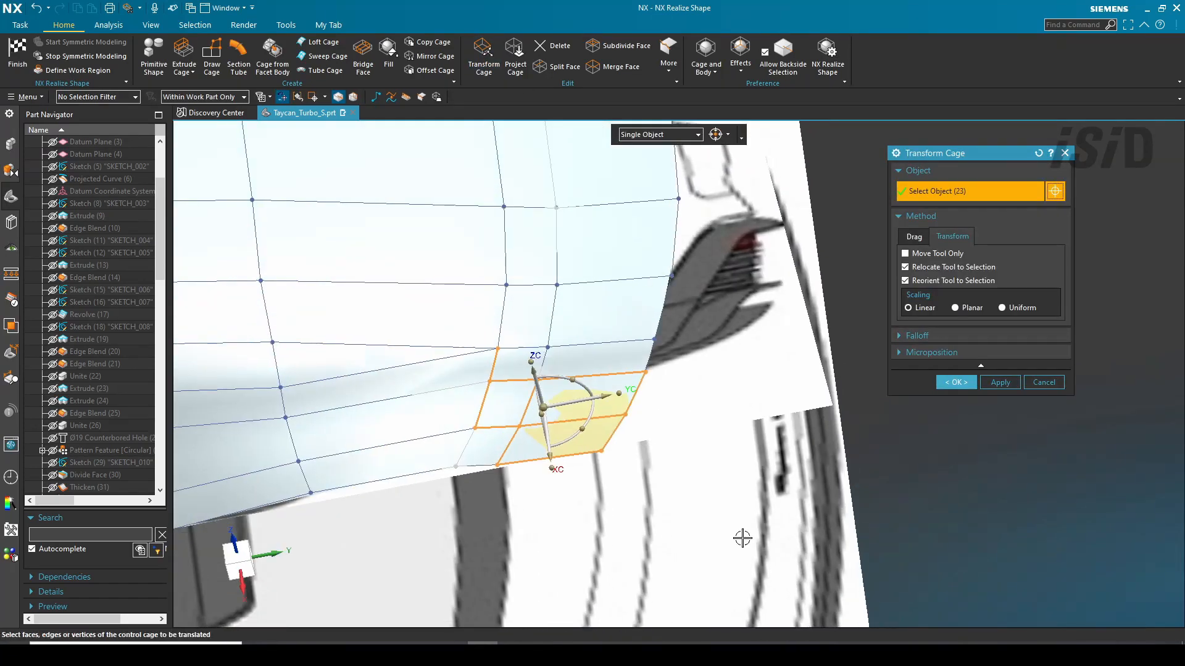
pyautogui.moveTo(436, 365); pyautogui.dragTo(670, 342, button='middle')
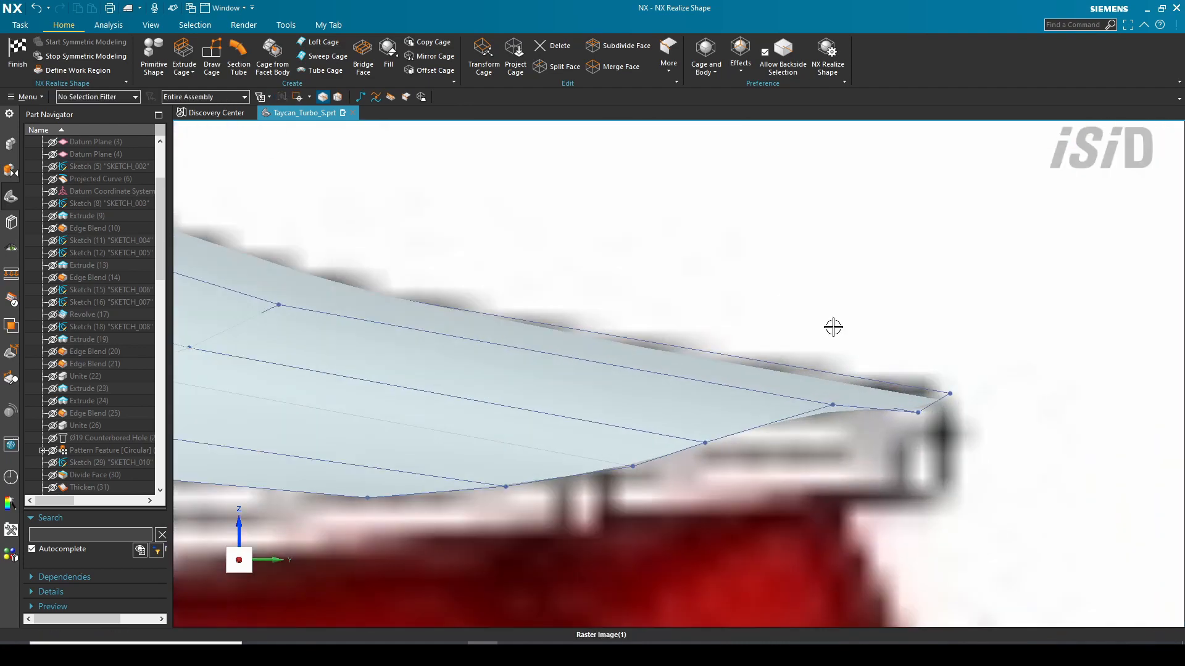
# Step: Lower two vertices on the rear roof side's lower edge slightly in the side view, above the taillight
pyautogui.click(833, 405)
pyautogui.moveTo(835, 346); pyautogui.dragTo(841, 362)
pyautogui.scroll(-4, 802, 374)
pyautogui.scroll(6, 767, 410)
pyautogui.click(743, 381)
pyautogui.moveTo(744, 319); pyautogui.dragTo(746, 330)
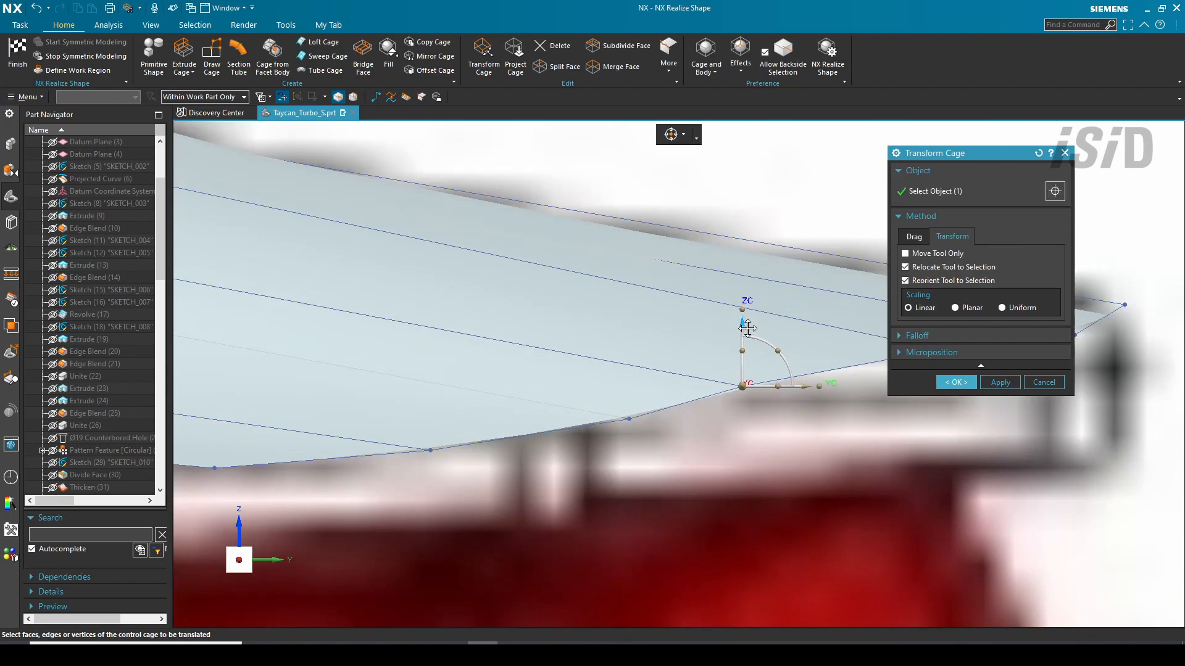
pyautogui.scroll(-5, 777, 376)
pyautogui.keyDown('shift'); pyautogui.moveTo(865, 398); pyautogui.dragTo(867, 427, button='middle'); pyautogui.keyUp('shift')
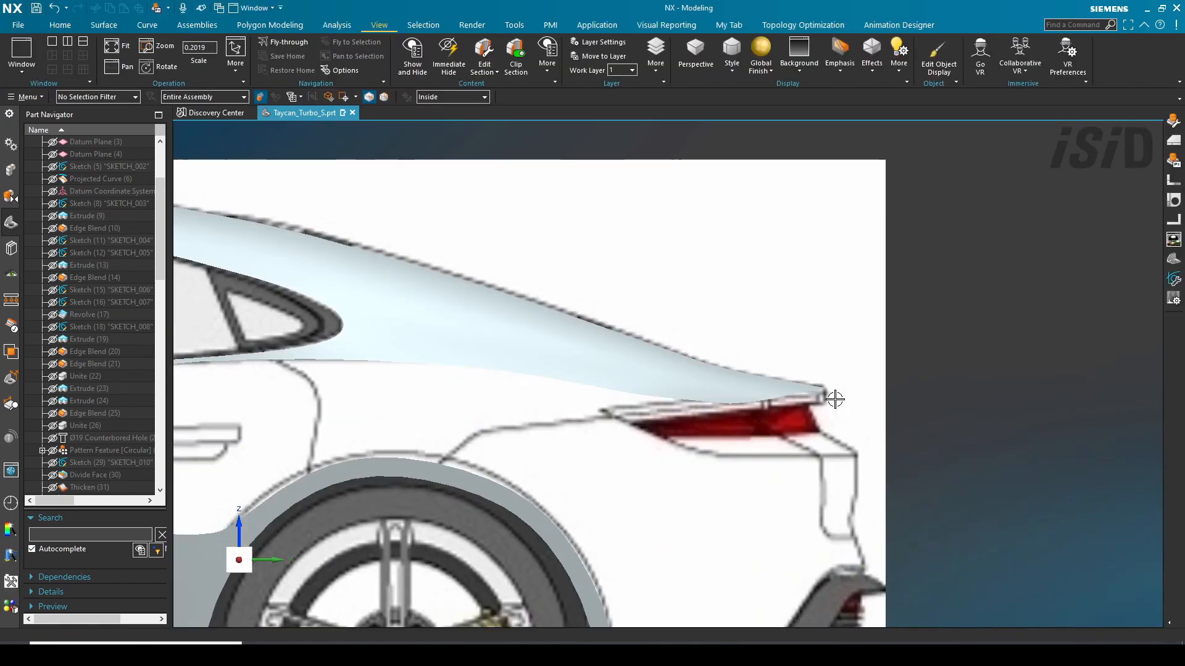
# Step: Draw a five-point cage polyline from the door's rear edge above the wheel arch toward the taillight and sweep the shoulder's rear edge along it
pyautogui.press('Home')
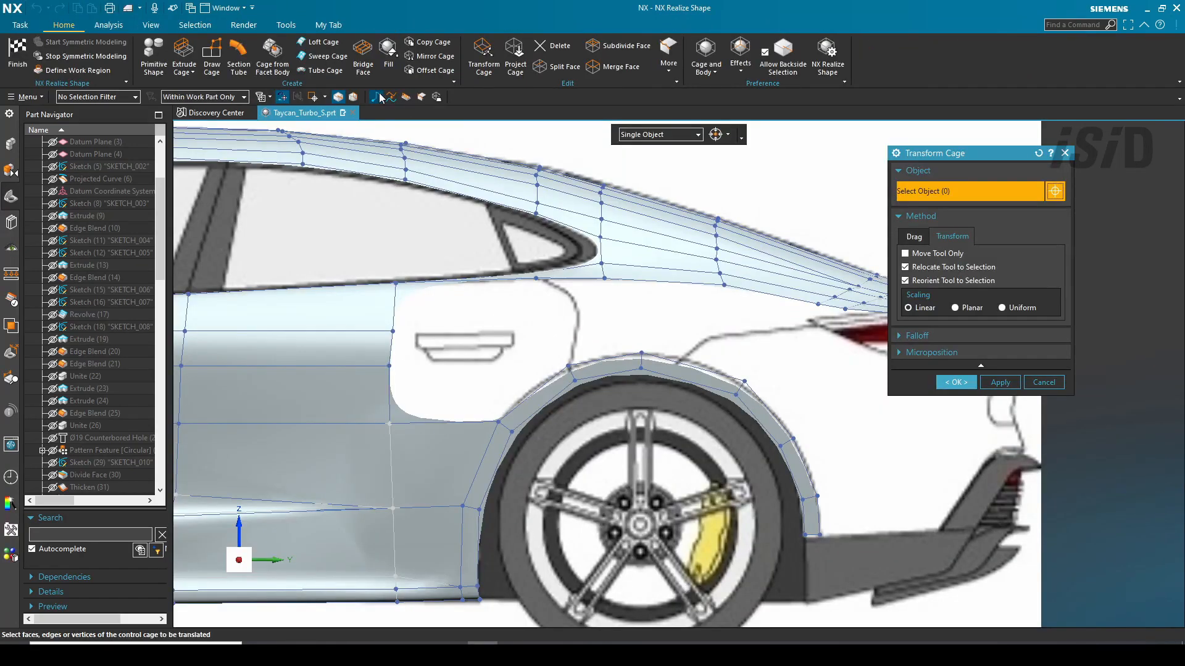
pyautogui.click(376, 97)
pyautogui.click(393, 332)
pyautogui.click(727, 302)
pyautogui.scroll(1, 814, 317)
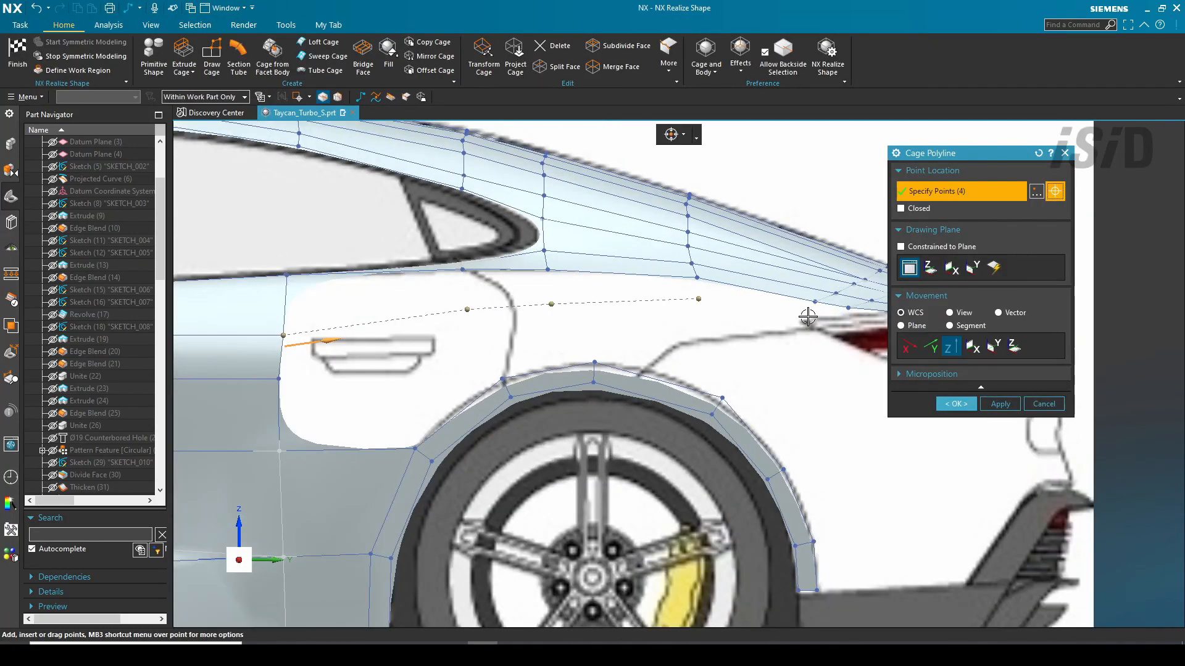
pyautogui.hotkey('ctrl', 'alt', 't')
pyautogui.scroll(1, 751, 291)
pyautogui.keyDown('shift'); pyautogui.moveTo(672, 334); pyautogui.dragTo(558, 343, button='middle'); pyautogui.keyUp('shift')
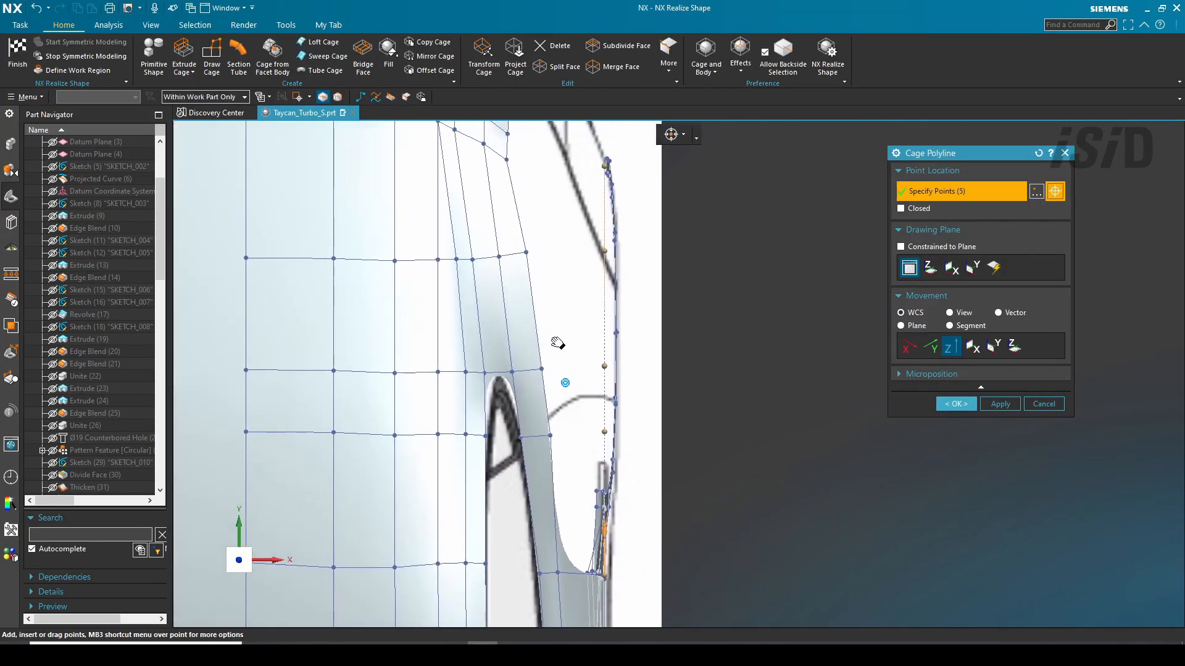
pyautogui.moveTo(518, 403); pyautogui.dragTo(473, 379, button='middle')
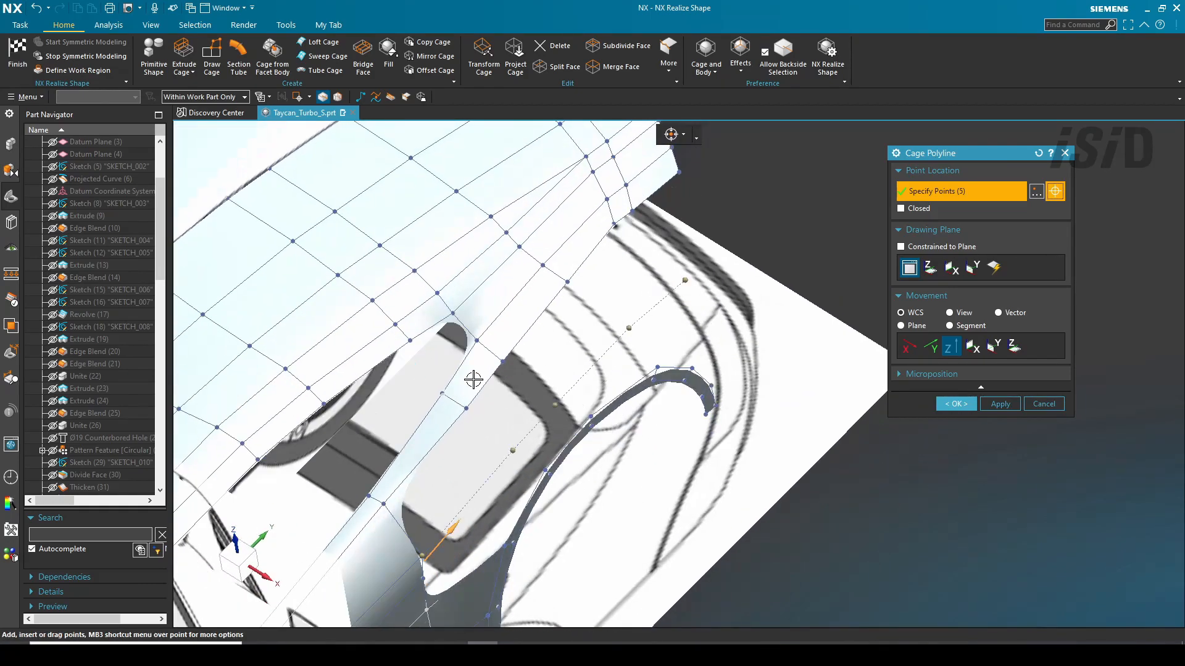
pyautogui.click(958, 403)
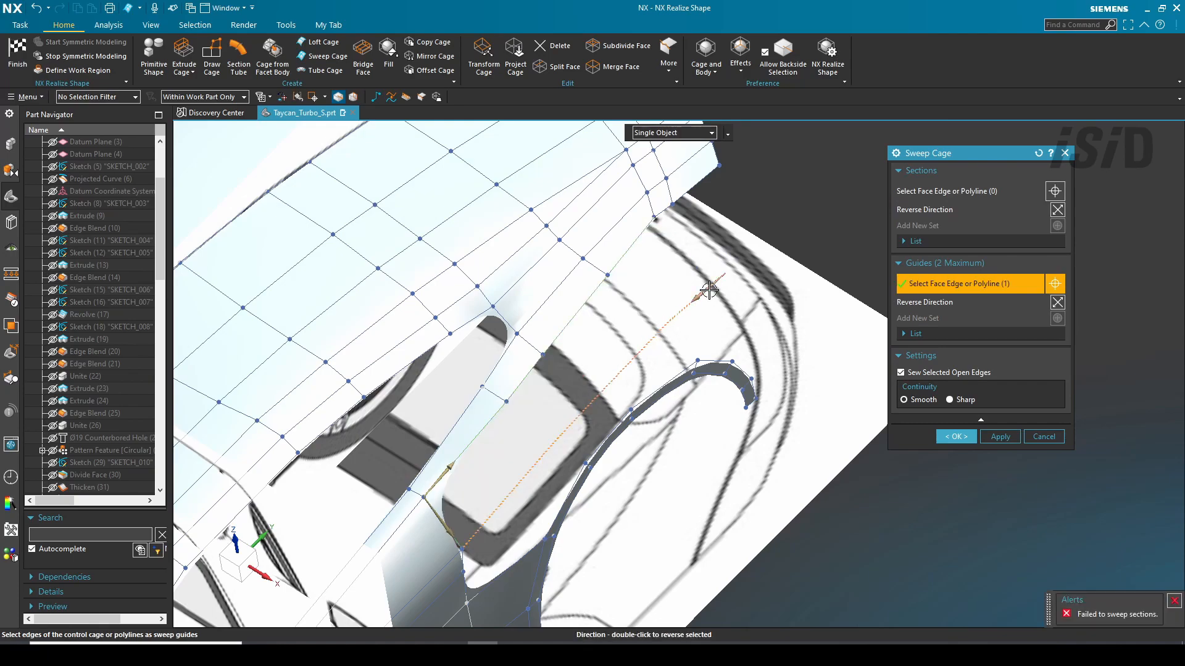
pyautogui.click(955, 437)
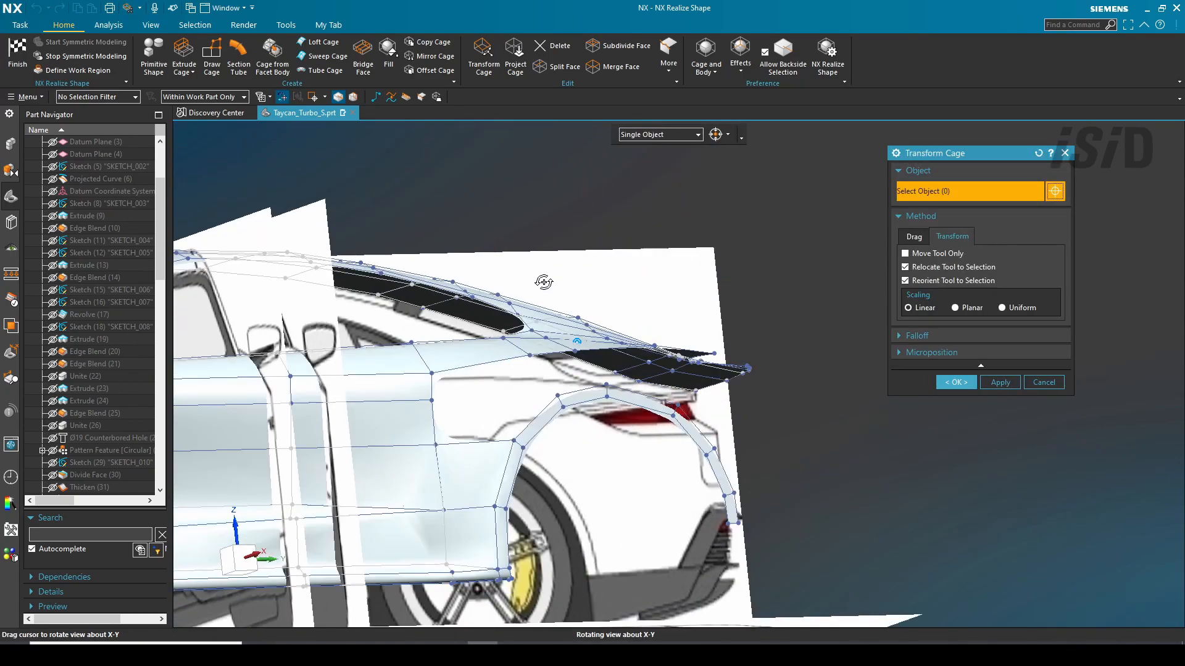
# Step: Move the outer edge vertices of the swept shoulder strip in the top view to follow the body's side outline toward the tail
pyautogui.moveTo(542, 275); pyautogui.dragTo(597, 358, button='middle')
pyautogui.scroll(3, 626, 314)
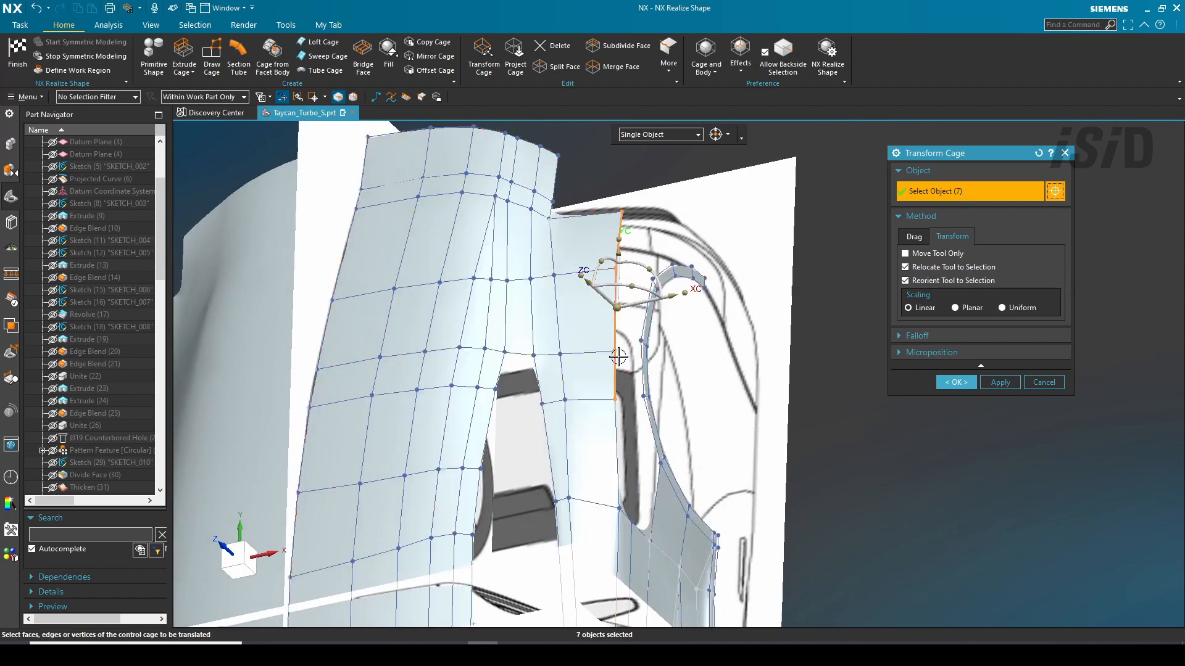
pyautogui.press('F8')
pyautogui.scroll(2, 790, 180)
pyautogui.scroll(2, 752, 174)
pyautogui.click(738, 315)
pyautogui.keyDown('shift'); pyautogui.moveTo(645, 400); pyautogui.dragTo(645, 487, button='middle'); pyautogui.keyUp('shift')
pyautogui.click(737, 270)
pyautogui.moveTo(802, 271); pyautogui.dragTo(775, 273)
pyautogui.moveTo(802, 403); pyautogui.dragTo(806, 402)
pyautogui.keyDown('shift'); pyautogui.moveTo(638, 242); pyautogui.dragTo(538, 412, button='middle'); pyautogui.keyUp('shift')
pyautogui.middleClick(652, 332)
pyautogui.scroll(-2, 616, 376)
pyautogui.scroll(2, 531, 353)
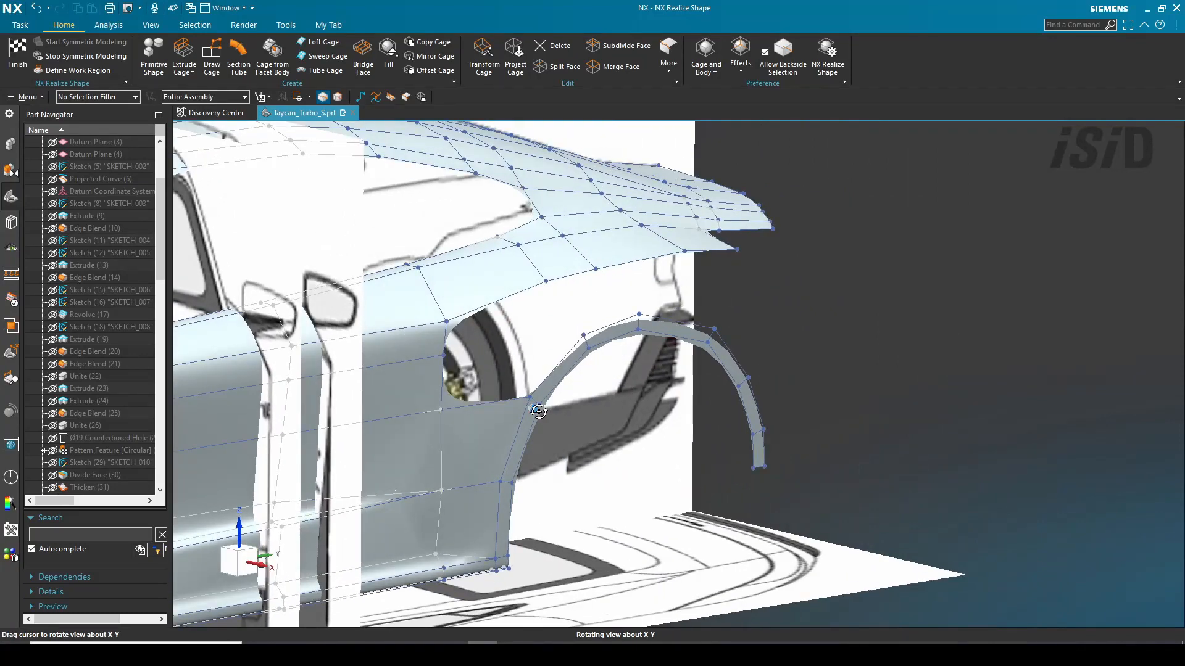
# Step: Loft the shoulder strip's lower edge to the upper edge of the rear wheel arch with two segments
pyautogui.scroll(3, 538, 412)
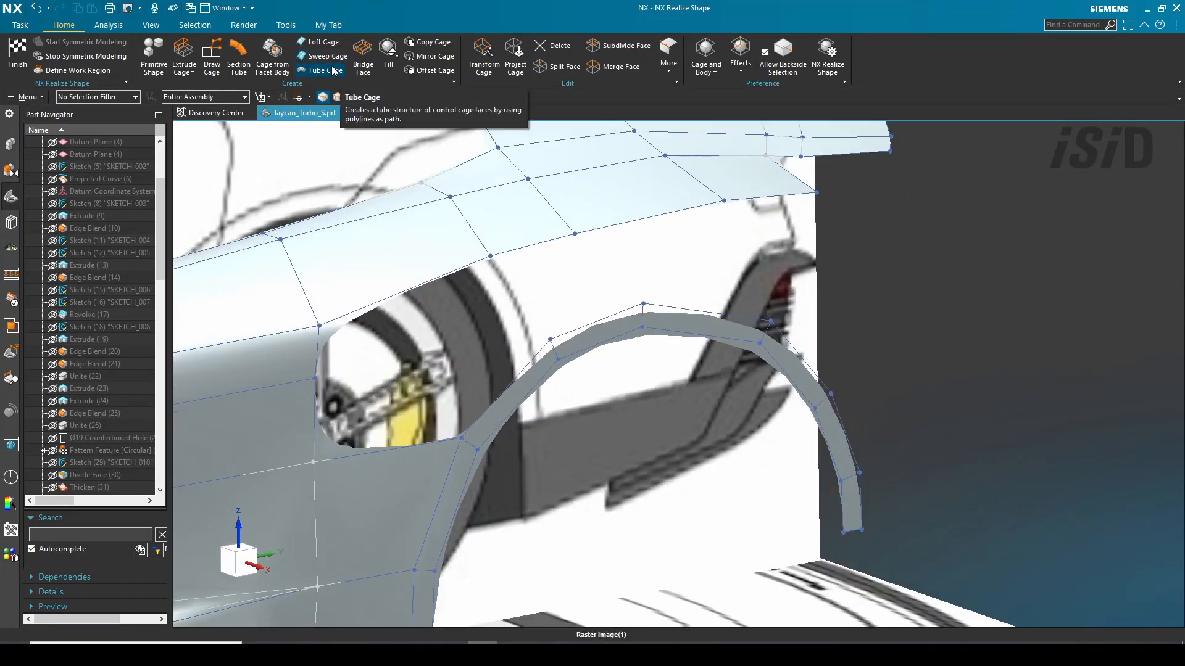
pyautogui.click(322, 42)
pyautogui.click(630, 220)
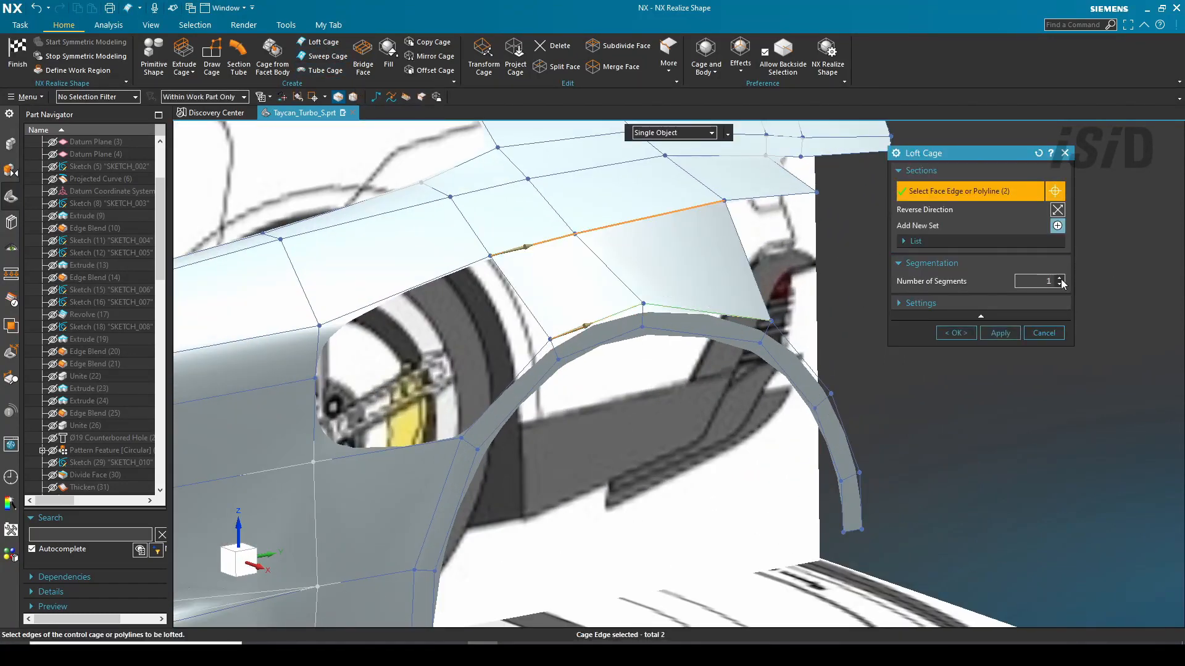
pyautogui.moveTo(701, 286); pyautogui.dragTo(707, 279, button='middle')
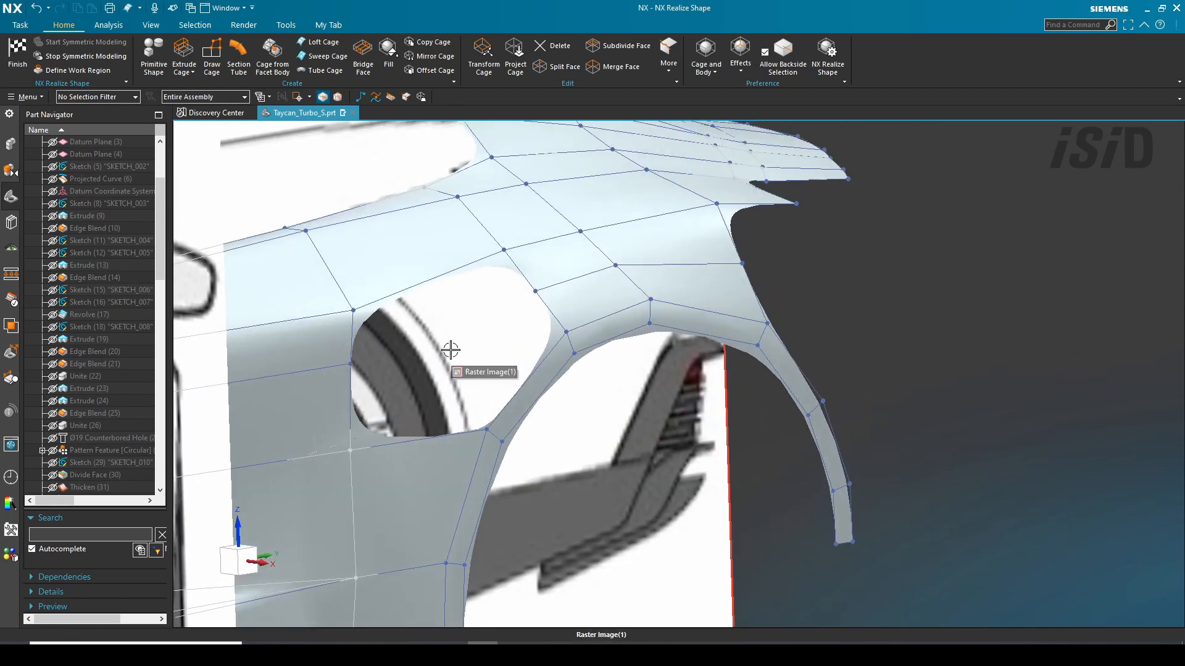
# Step: Split the two long shoulder faces above the remaining side gap uniformly with one division
pyautogui.moveTo(480, 440); pyautogui.dragTo(460, 395, button='middle')
pyautogui.click(557, 67)
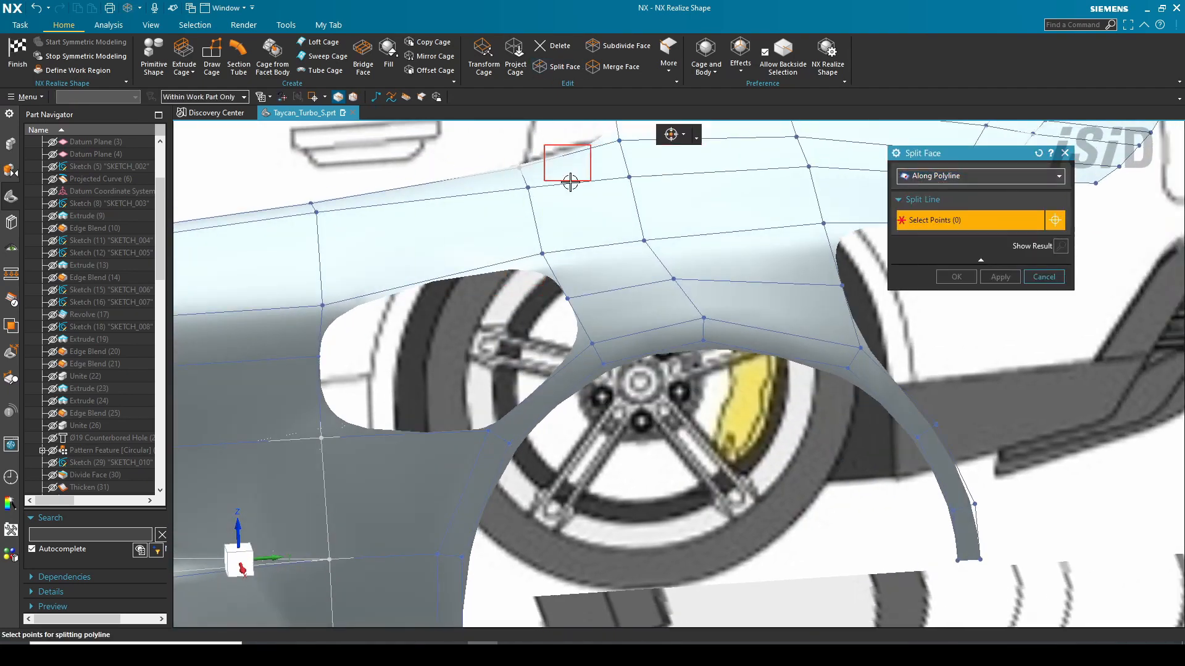
pyautogui.click(926, 176)
pyautogui.click(901, 193)
pyautogui.moveTo(550, 322); pyautogui.dragTo(551, 321)
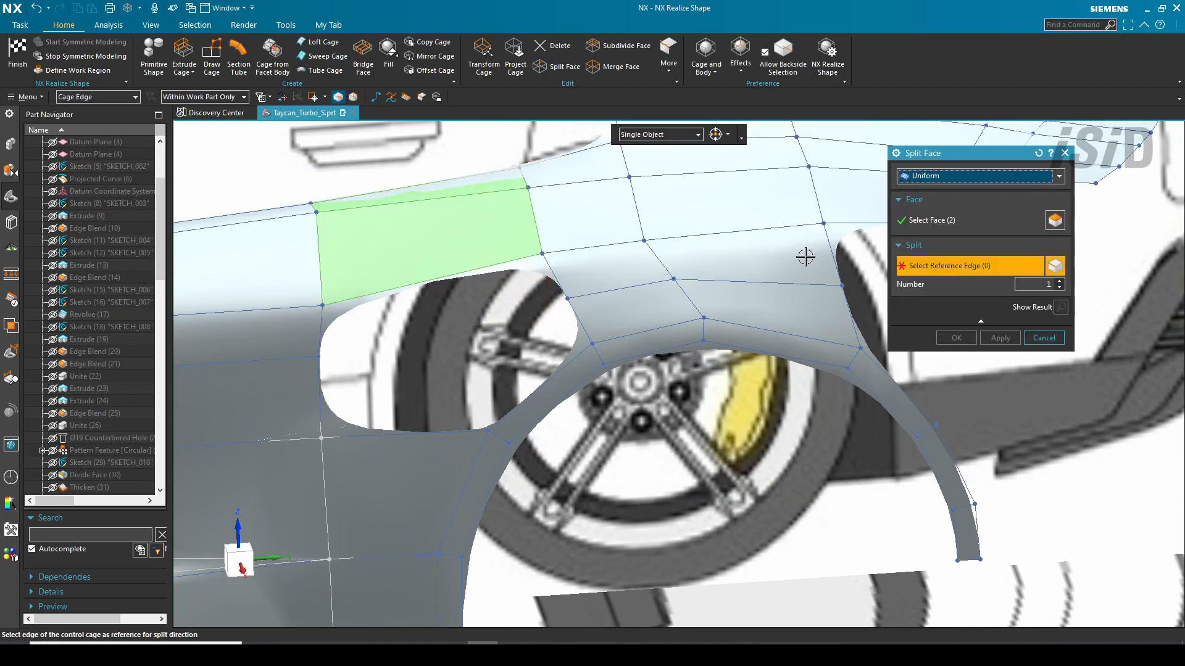
pyautogui.moveTo(606, 341); pyautogui.dragTo(628, 351, button='middle')
# Step: Sweep between the door's upper rear edge and the wheel arch patch along the shoulder's lower edges to cover the gap's upper row
pyautogui.click(321, 60)
pyautogui.click(361, 412)
pyautogui.middleClick(361, 412)
pyautogui.click(535, 290)
pyautogui.middleClick(535, 290)
pyautogui.middleClick(535, 290)
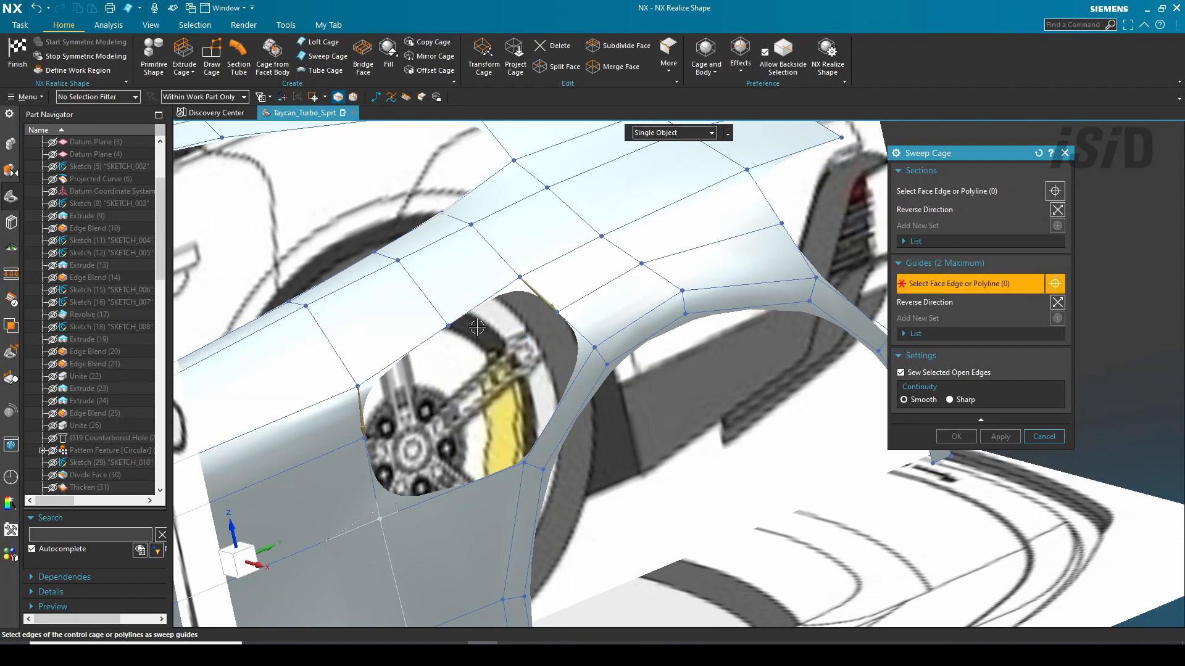
pyautogui.click(407, 353)
pyautogui.click(481, 303)
# Step: Close the remaining gap ahead of the wheel arch with a second sweep guided by its upper and lower edges
pyautogui.moveTo(464, 521)
pyautogui.mouseDown(button='middle')
pyautogui.moveTo(500, 489)
pyautogui.moveTo(455, 492)
pyautogui.moveTo(460, 524)
pyautogui.mouseUp(button='middle')
pyautogui.click(322, 59)
pyautogui.middleClick(545, 346)
pyautogui.middleClick(545, 346)
pyautogui.click(525, 308)
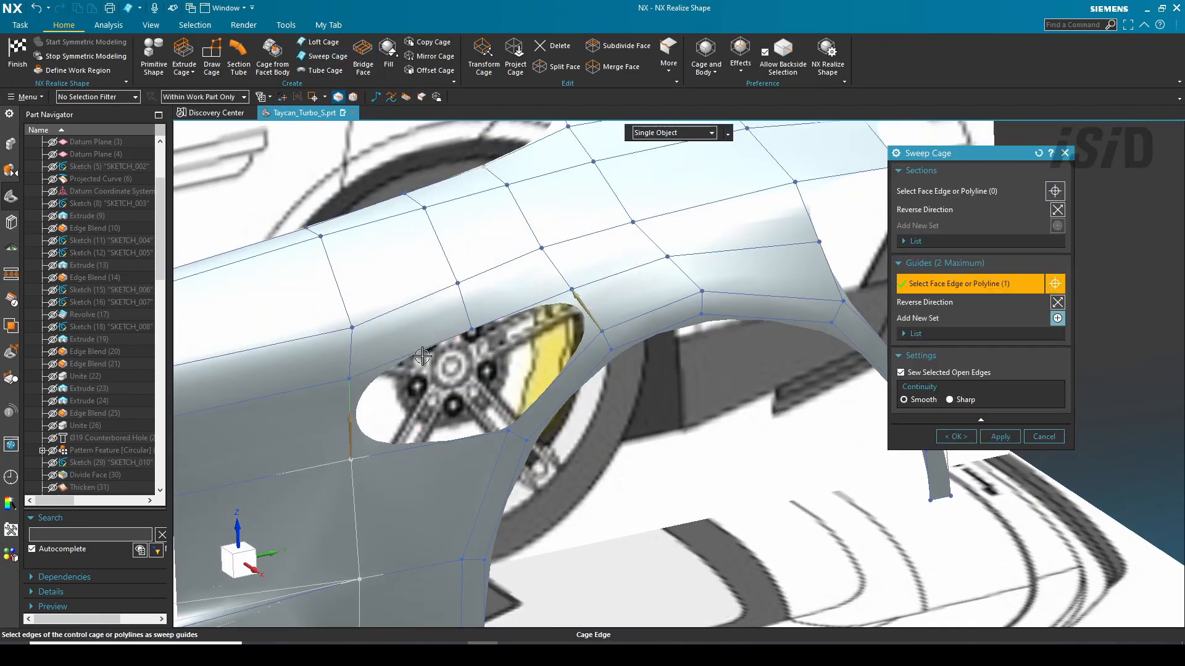
pyautogui.click(429, 347)
pyautogui.middleClick(429, 348)
pyautogui.click(458, 439)
pyautogui.click(536, 402)
pyautogui.middleClick(555, 382)
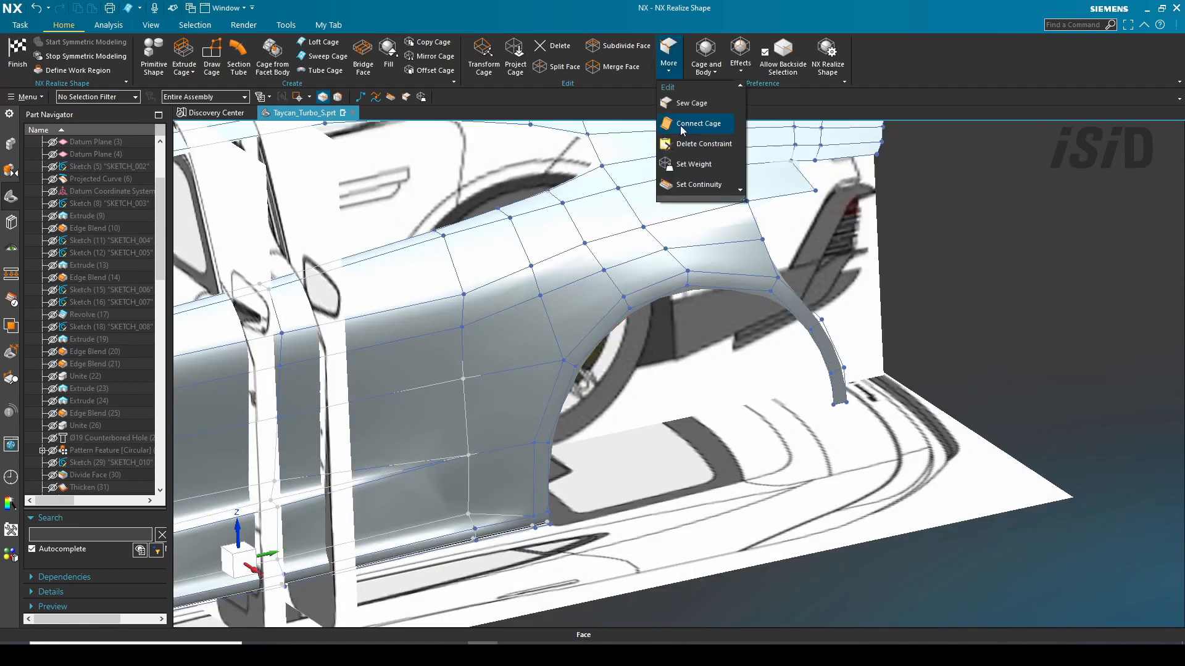
# Step: Set the weight of five outer edges along the rear wheel arch to 100 percent and finish the shape editing session
pyautogui.click(691, 126)
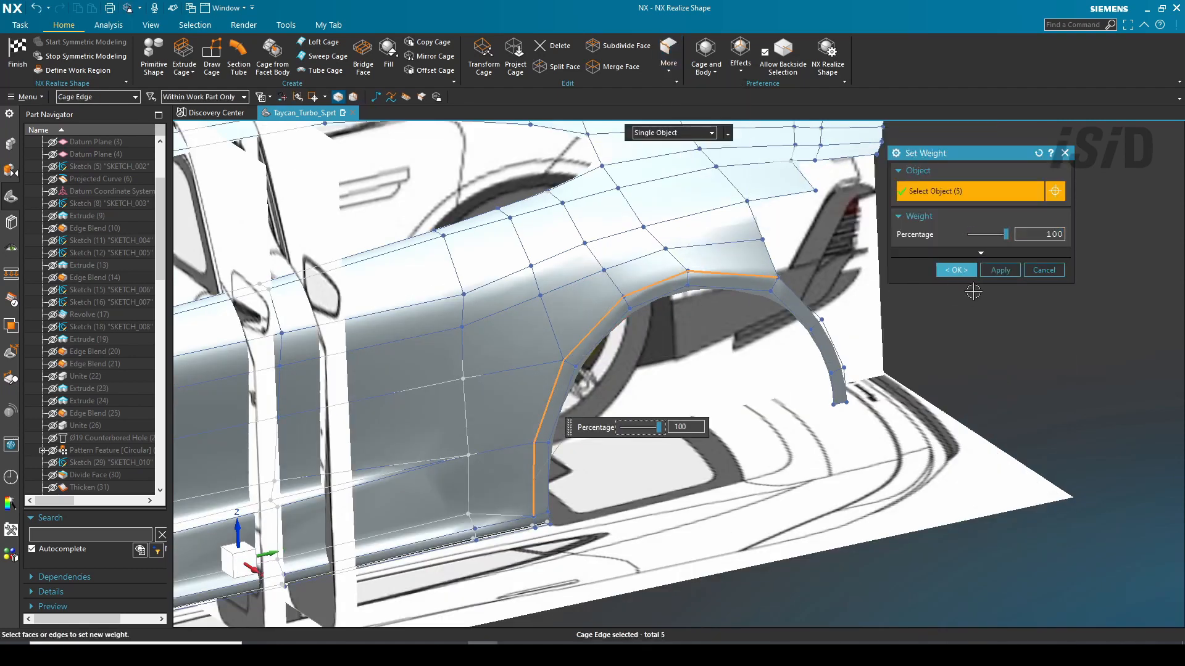
pyautogui.middleClick(973, 291)
pyautogui.scroll(-1, 796, 310)
pyautogui.hotkey('ctrl', 'q')
pyautogui.scroll(-2, 707, 260)
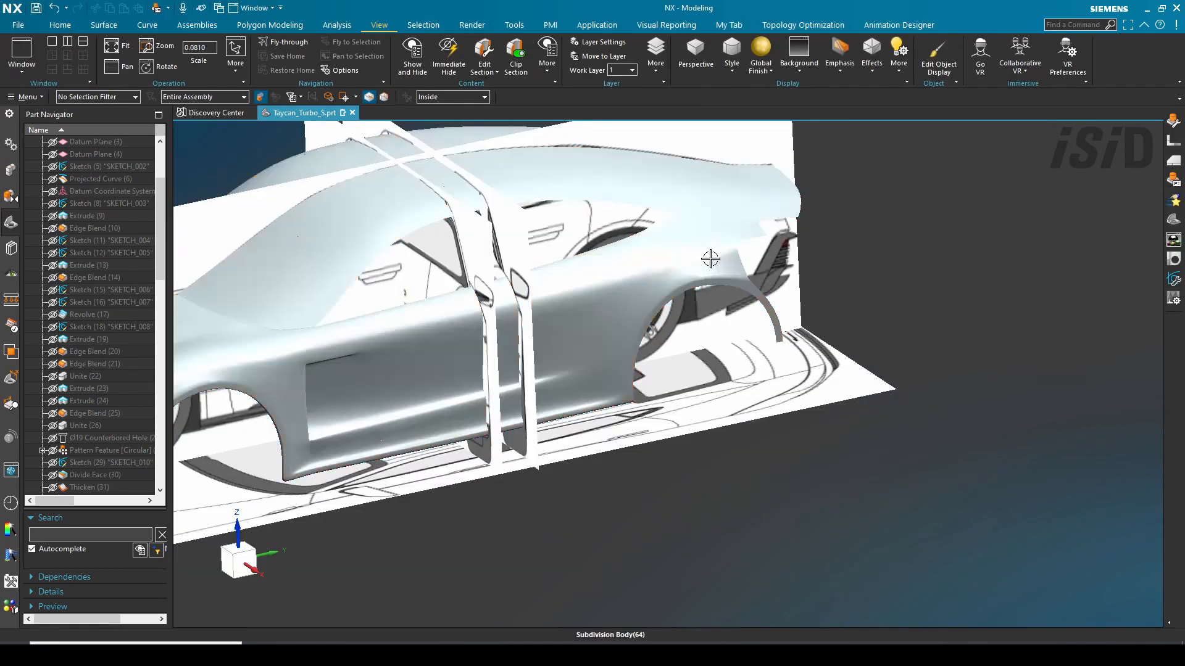
# Step: Extrude the edge loop around the side window opening inward by 10 mm
pyautogui.moveTo(711, 259); pyautogui.dragTo(743, 315, button='middle')
pyautogui.scroll(3, 667, 336)
pyautogui.scroll(-1, 690, 432)
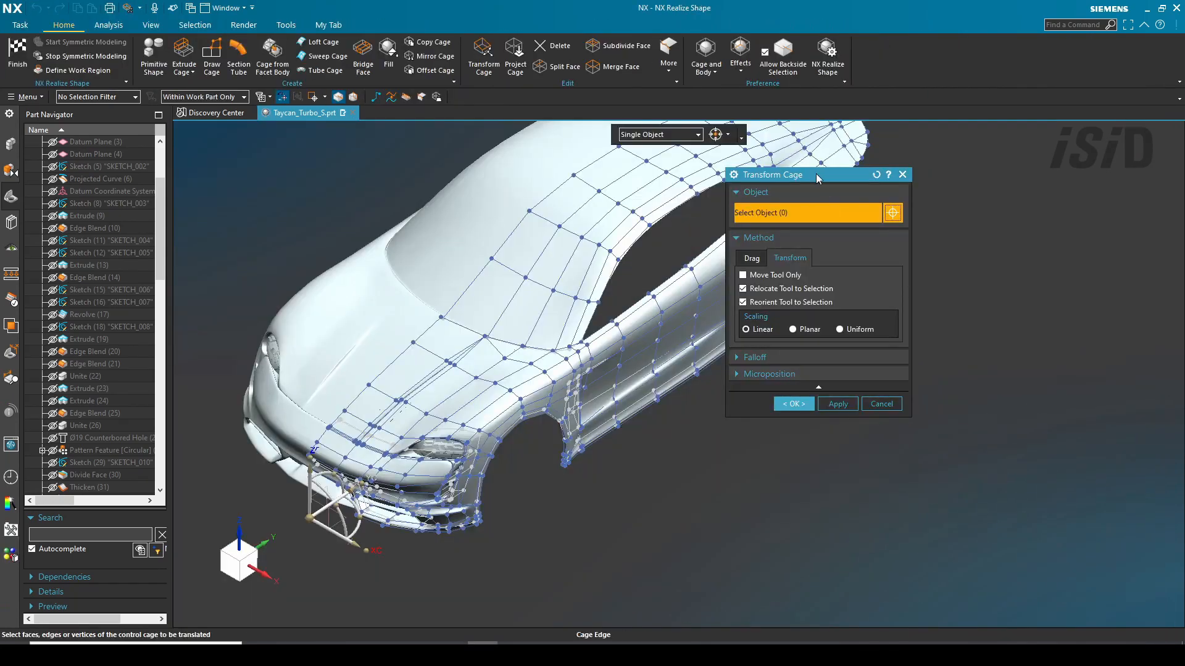
pyautogui.scroll(2, 617, 277)
pyautogui.moveTo(617, 278); pyautogui.dragTo(529, 233, button='middle')
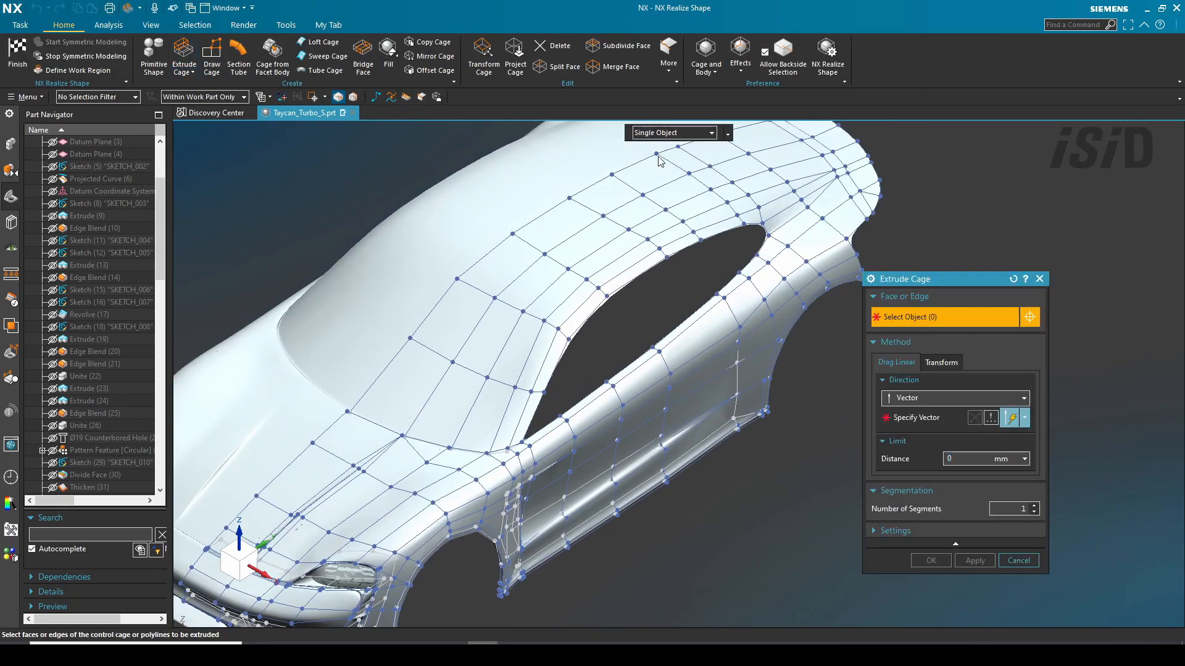
pyautogui.middleClick(657, 315)
pyautogui.scroll(2, 653, 336)
pyautogui.write('10')
pyautogui.press('Return')
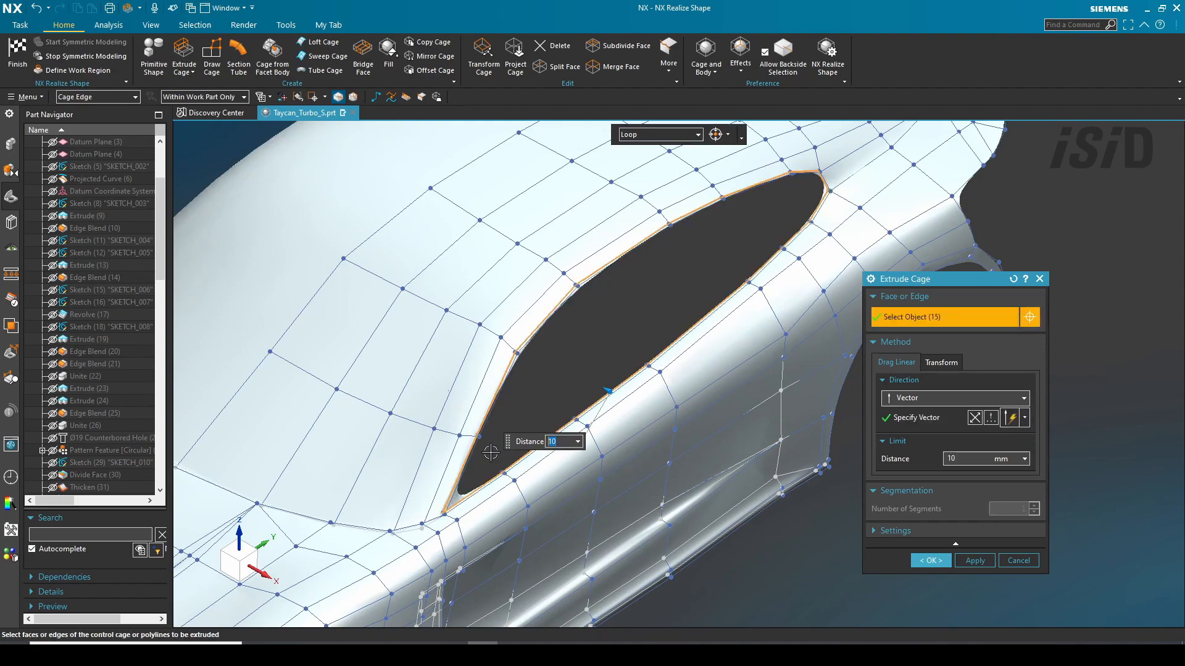
pyautogui.click(929, 560)
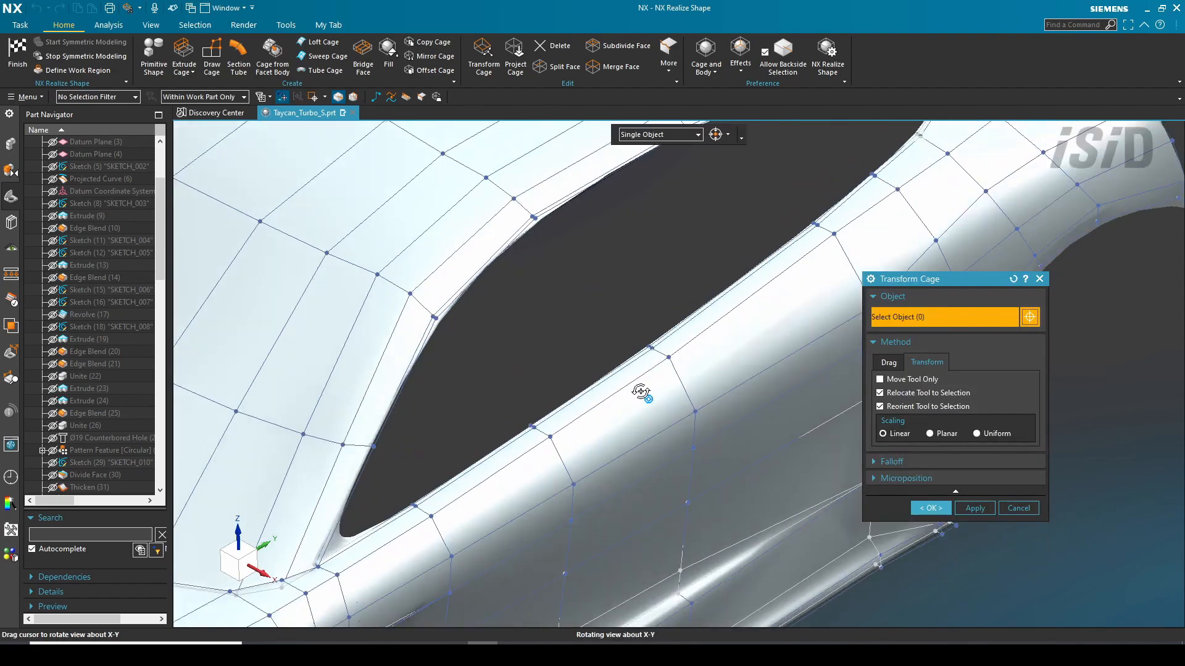
# Step: Fill the side window opening inside the extruded rim with a smooth cage face
pyautogui.moveTo(637, 394); pyautogui.dragTo(793, 245, button='middle')
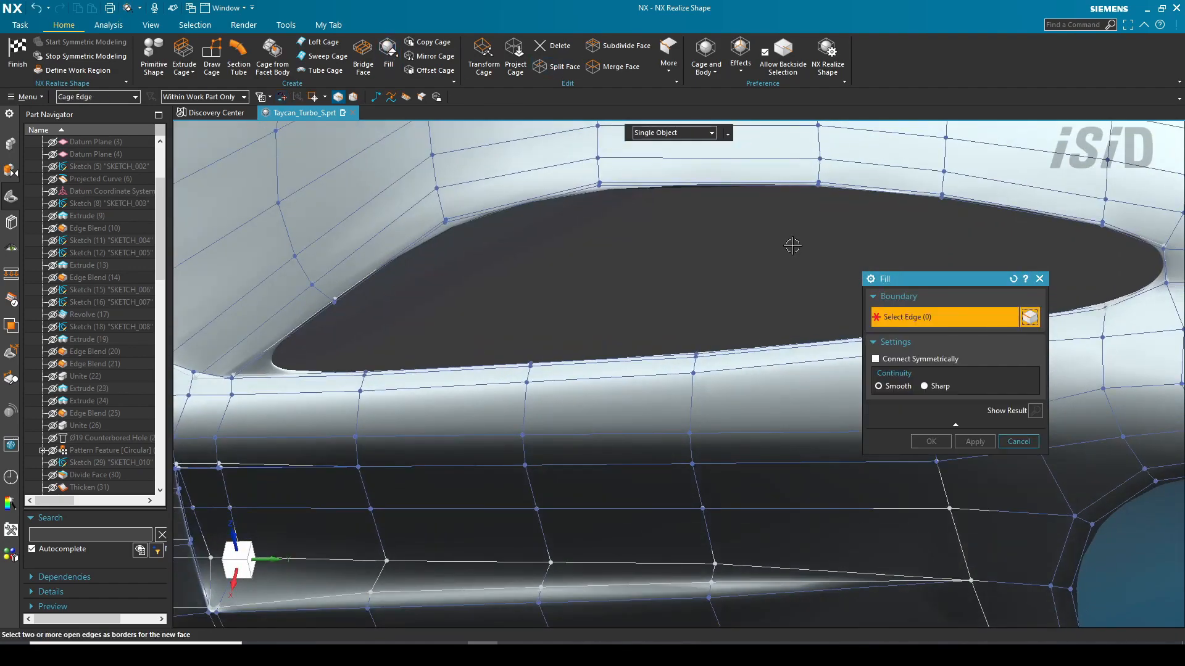
pyautogui.middleClick(973, 475)
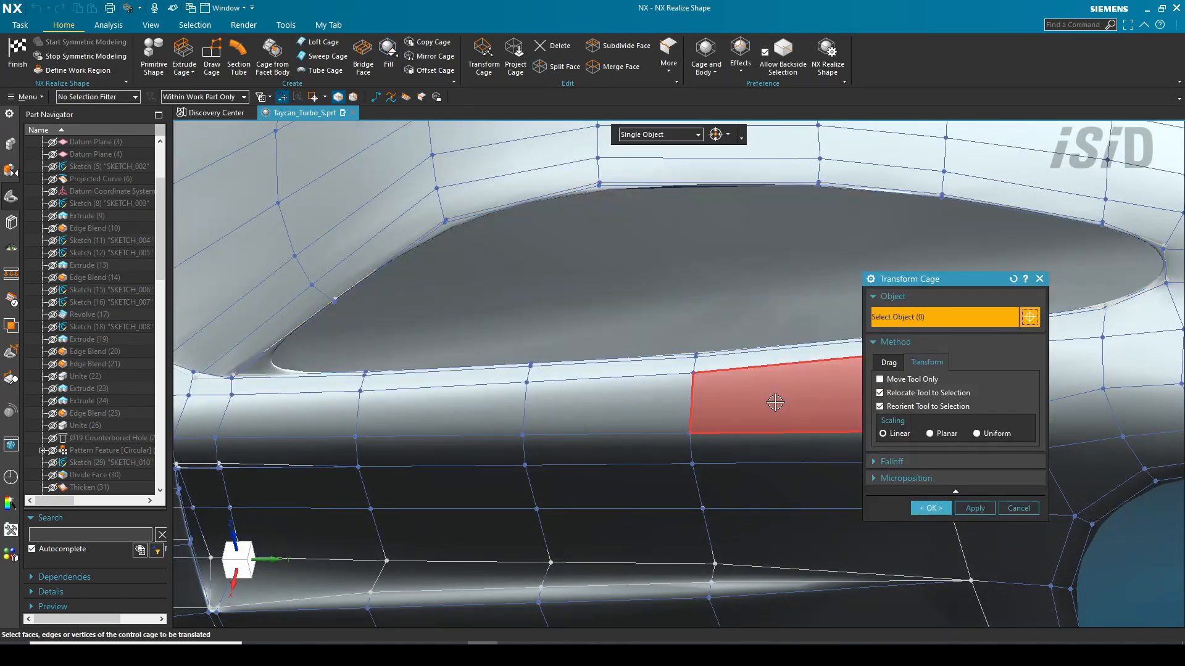
pyautogui.moveTo(775, 401); pyautogui.dragTo(624, 389, button='middle')
pyautogui.click(933, 503)
# Step: Split the front part of the side window face along two lines joining opposite rim vertices
pyautogui.scroll(3, 368, 362)
pyautogui.moveTo(312, 375); pyautogui.dragTo(287, 359, button='middle')
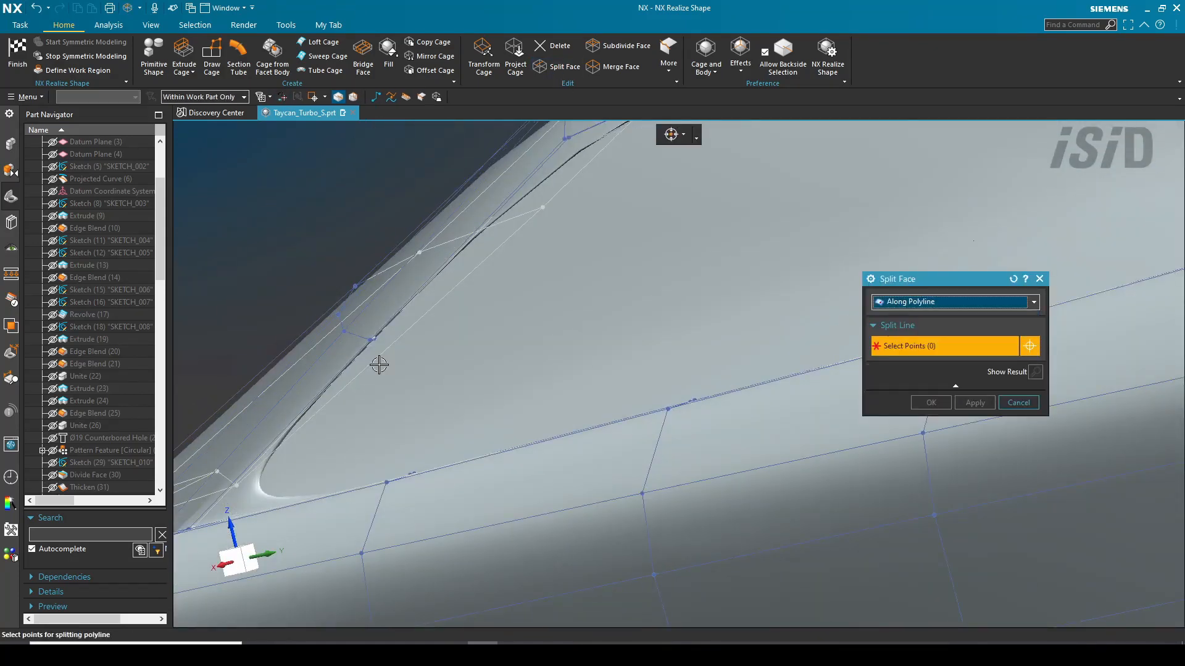
pyautogui.click(379, 363)
pyautogui.click(465, 480)
pyautogui.scroll(1, 466, 480)
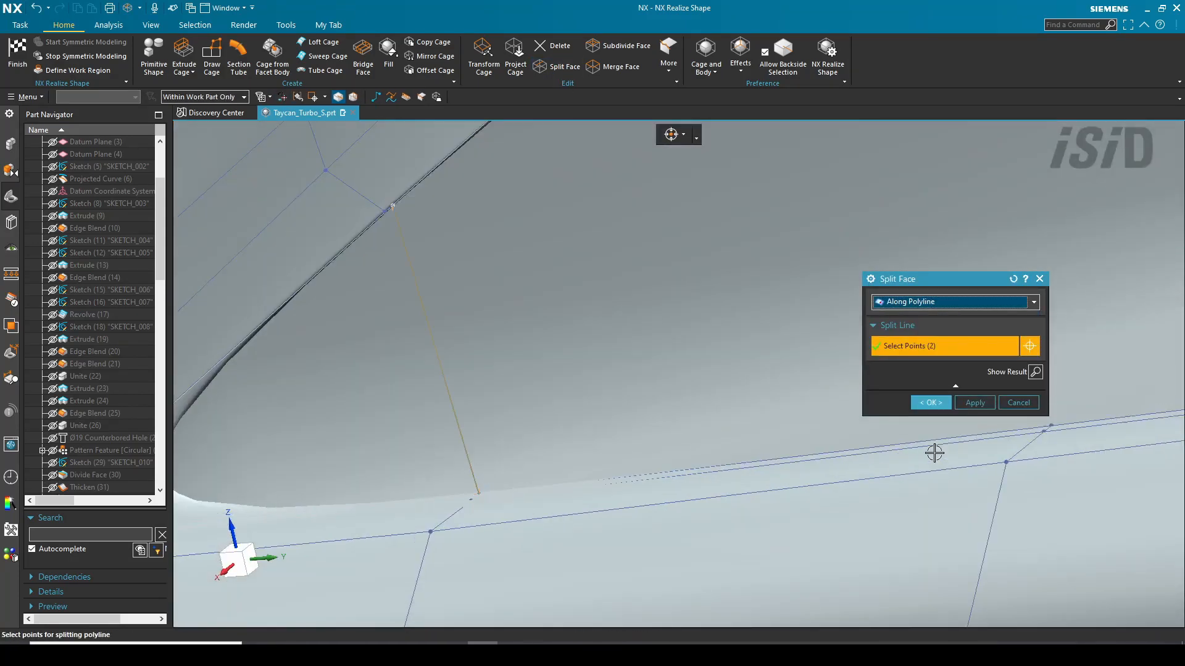
pyautogui.click(1054, 426)
pyautogui.moveTo(790, 425); pyautogui.dragTo(592, 345, button='middle')
pyautogui.click(584, 314)
pyautogui.middleClick(585, 313)
pyautogui.scroll(-1, 521, 446)
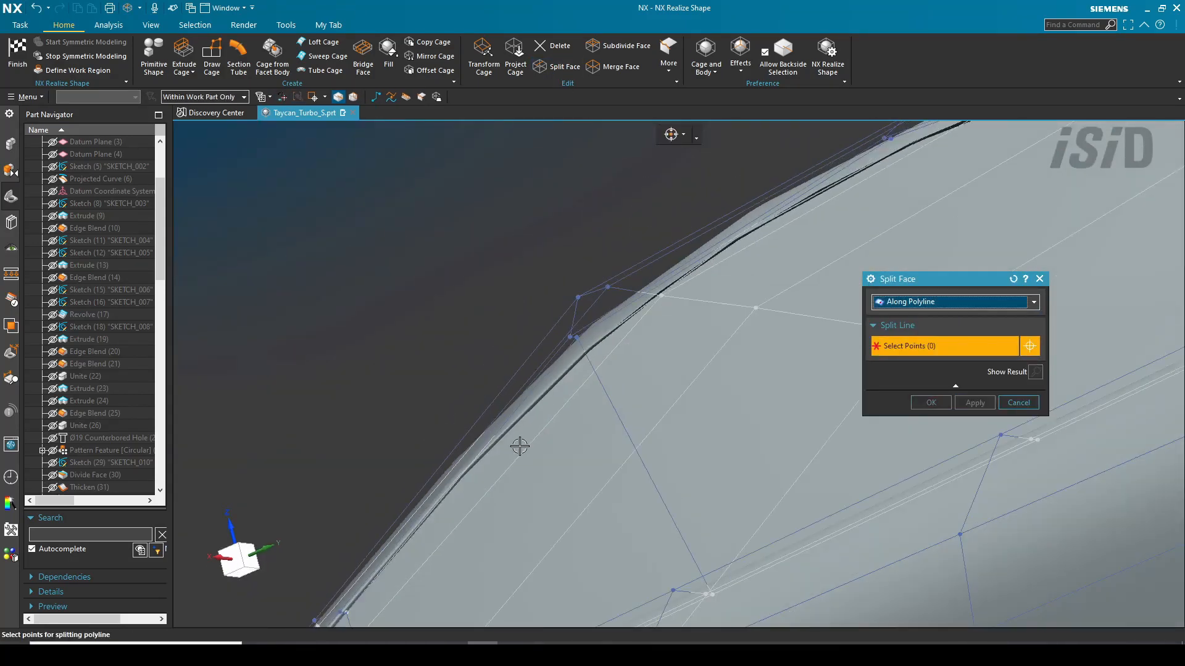
# Step: Divide the middle of the side window face with two more polyline splits from the upper to the lower rim
pyautogui.scroll(4, 741, 213)
pyautogui.click(704, 242)
pyautogui.moveTo(697, 259); pyautogui.dragTo(624, 488, button='middle')
pyautogui.click(817, 519)
pyautogui.middleClick(817, 519)
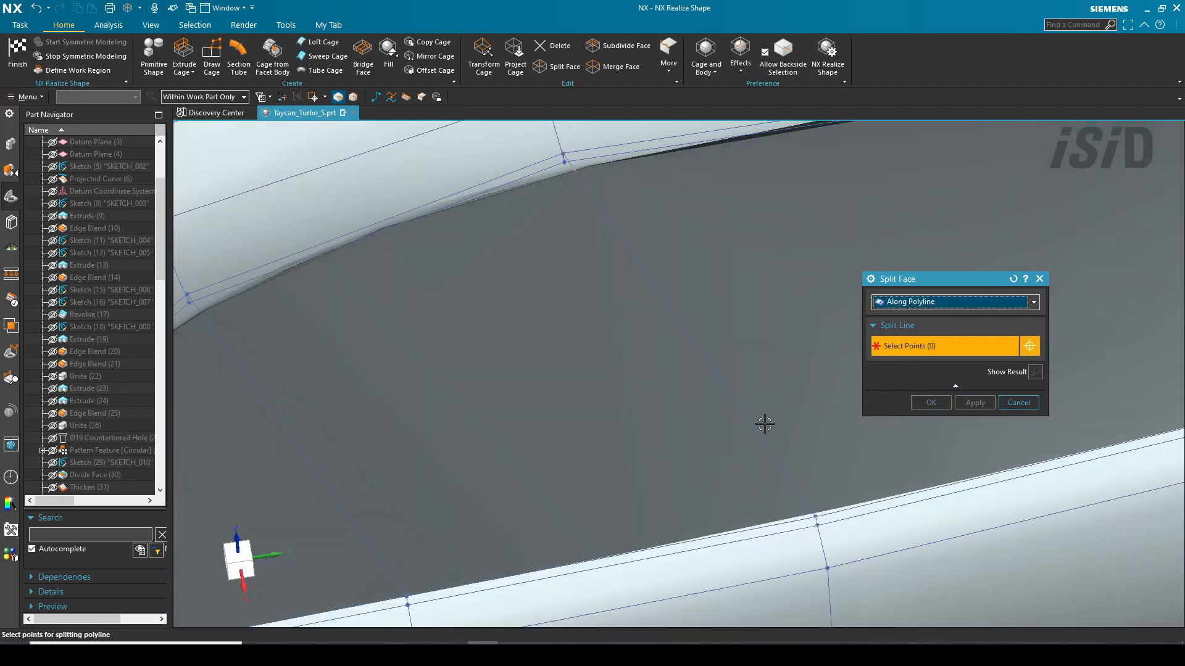
pyautogui.moveTo(765, 423); pyautogui.dragTo(679, 297, button='middle')
pyautogui.click(667, 223)
pyautogui.scroll(-2, 701, 370)
pyautogui.scroll(3, 912, 475)
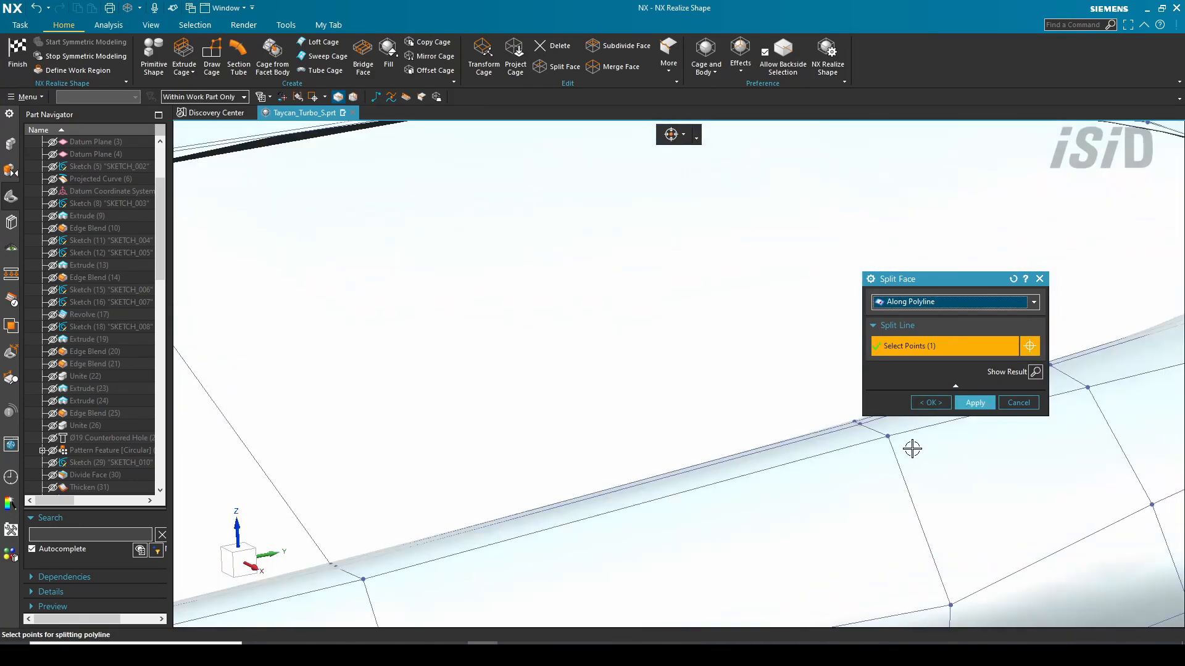
pyautogui.click(854, 420)
pyautogui.scroll(-1, 854, 419)
pyautogui.keyDown('shift'); pyautogui.moveTo(680, 418); pyautogui.dragTo(496, 531, button='middle'); pyautogui.keyUp('shift')
pyautogui.middleClick(497, 530)
# Step: Split the rear part of the side window face between opposite rim vertices, including one split near the rear corner
pyautogui.moveTo(635, 319); pyautogui.dragTo(611, 232, button='middle')
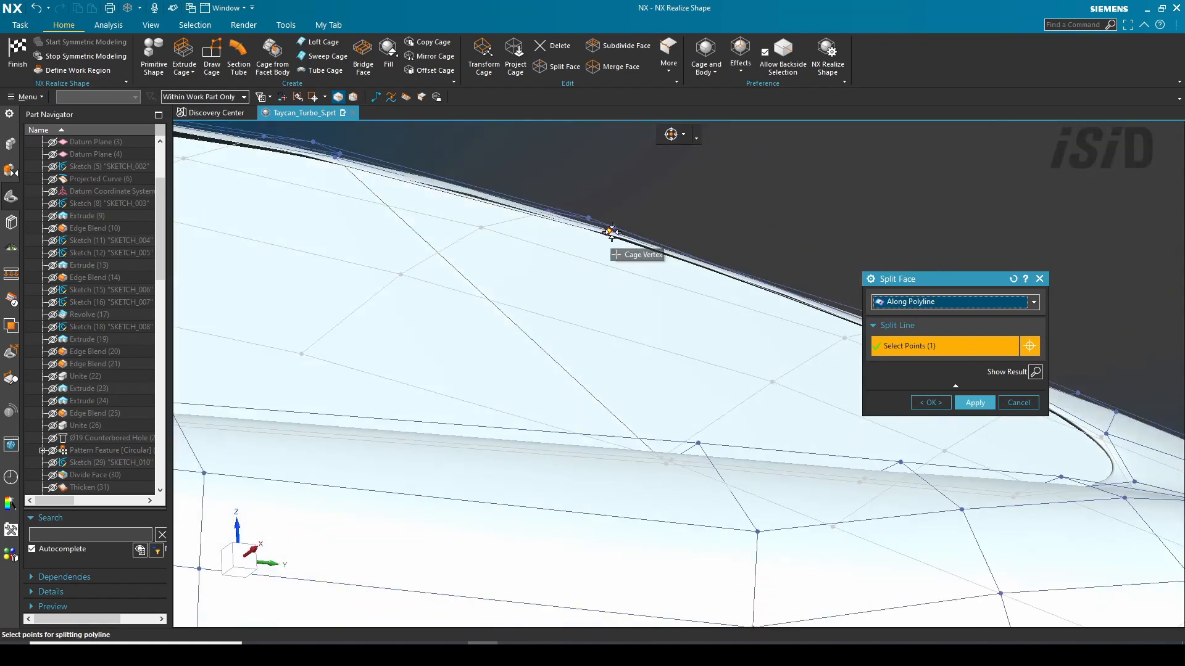
pyautogui.moveTo(697, 409); pyautogui.dragTo(640, 368, button='middle')
pyautogui.click(640, 368)
pyautogui.click(688, 445)
pyautogui.moveTo(688, 444); pyautogui.dragTo(785, 521, button='middle')
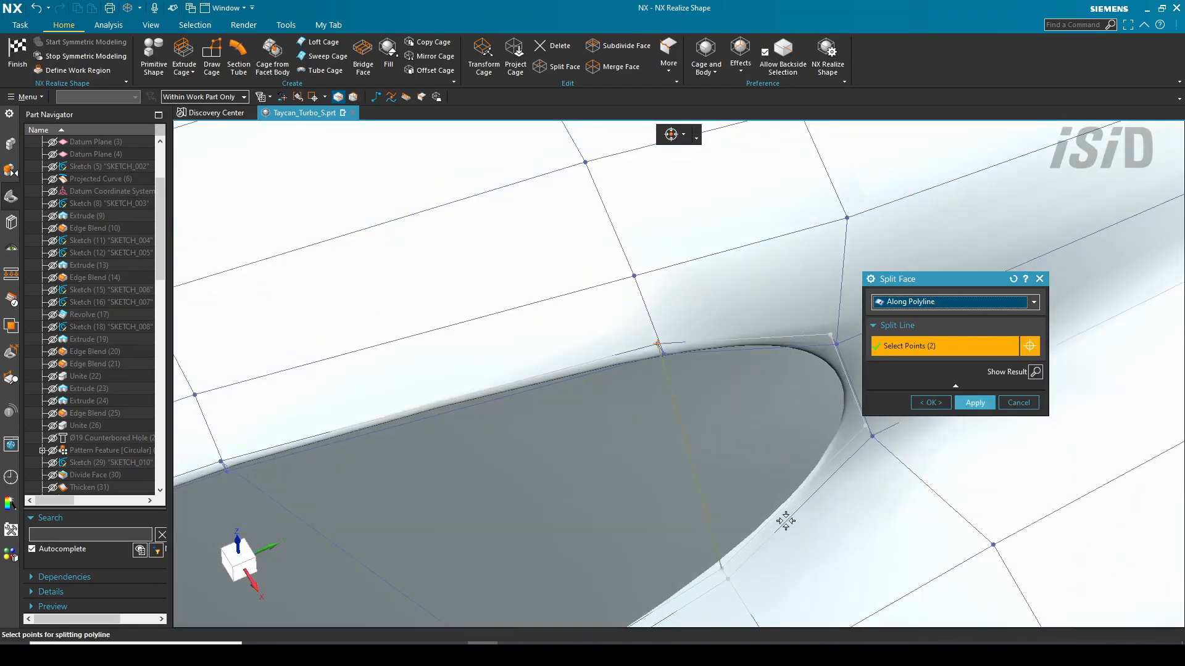
pyautogui.click(974, 404)
pyautogui.press('Escape')
pyautogui.scroll(-5, 951, 413)
pyautogui.moveTo(951, 414); pyautogui.dragTo(895, 358, button='middle')
pyautogui.keyDown('shift'); pyautogui.moveTo(895, 358); pyautogui.dragTo(661, 397, button='middle'); pyautogui.keyUp('shift')
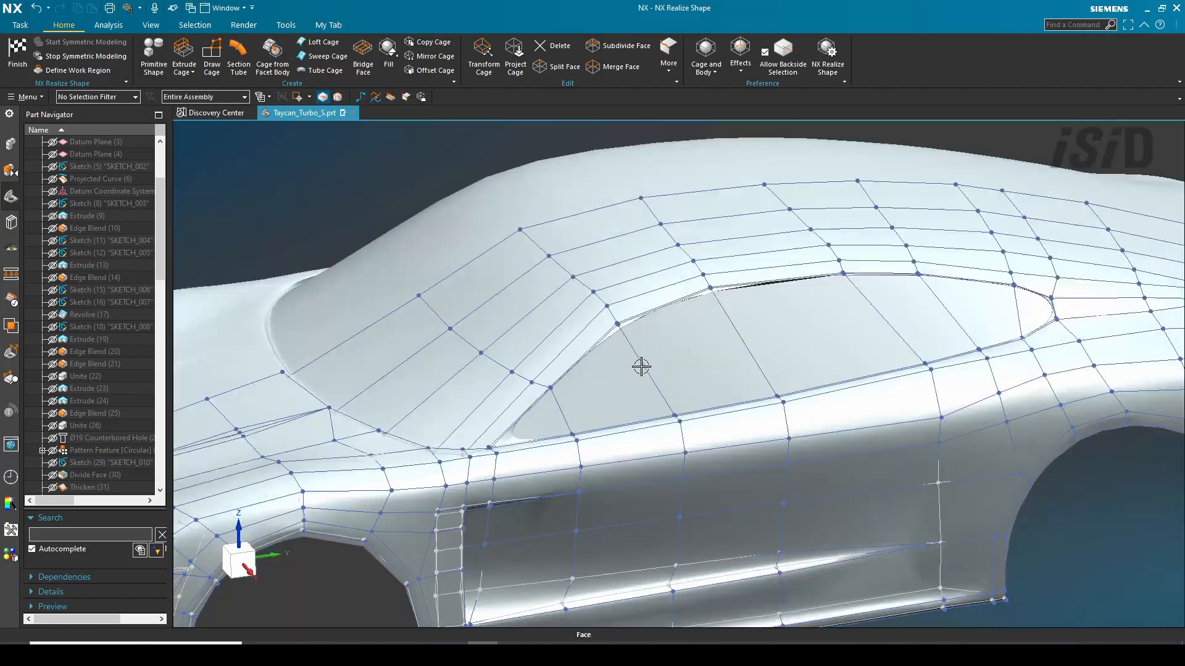
pyautogui.scroll(-2, 679, 267)
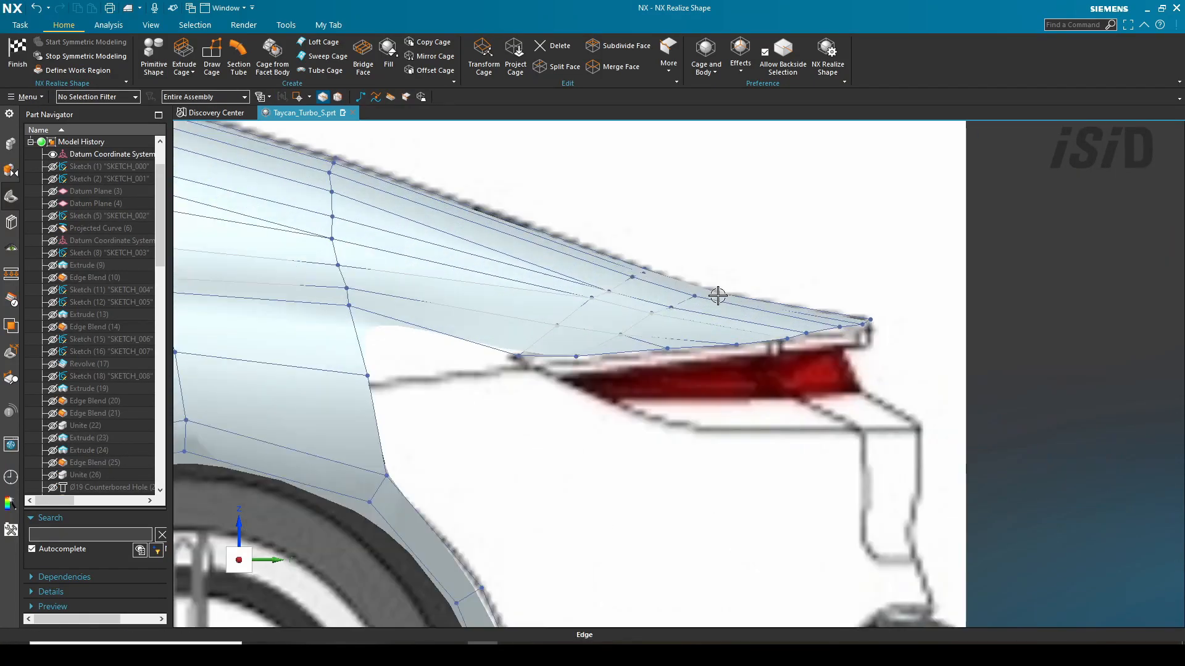
# Step: Extrude the lower edges of the rear deck vertically, using a Z-axis vector as the direction
pyautogui.click(184, 56)
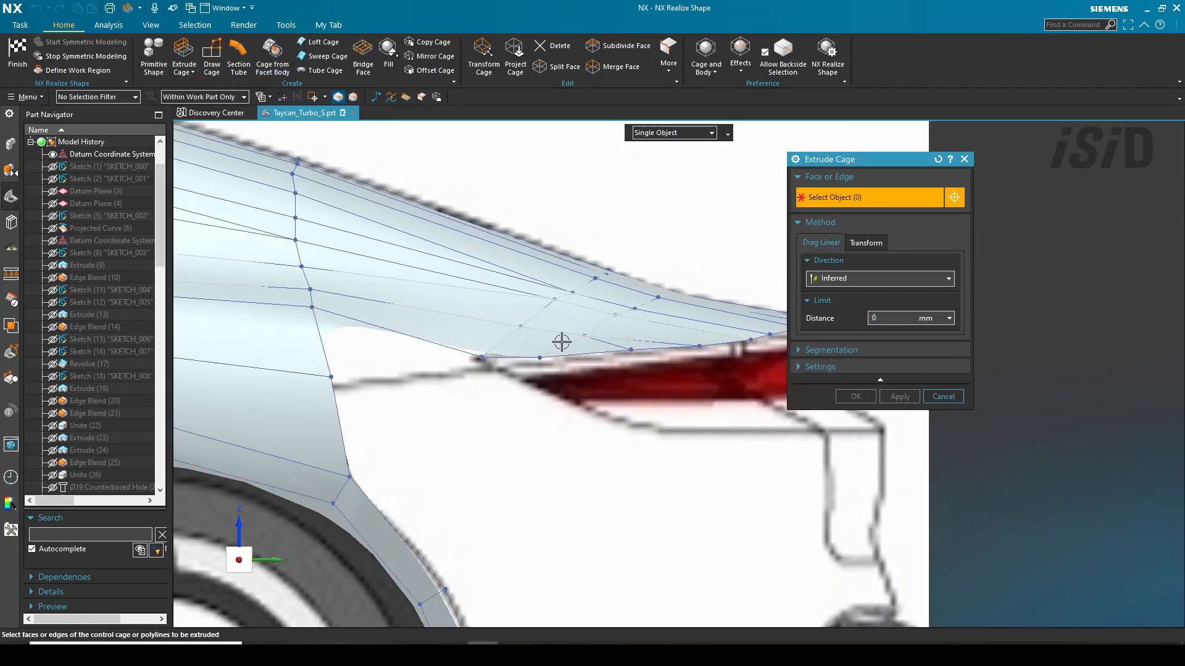
pyautogui.click(846, 281)
pyautogui.click(815, 327)
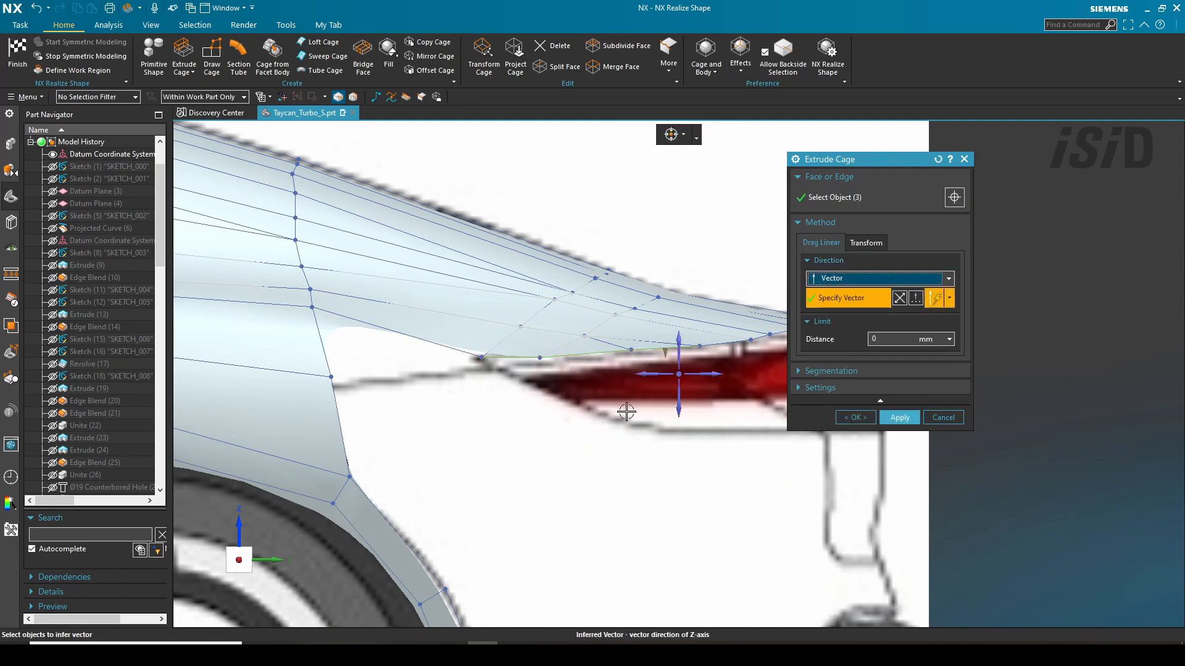
pyautogui.keyDown('shift'); pyautogui.moveTo(626, 412); pyautogui.dragTo(495, 424, button='middle'); pyautogui.keyUp('shift')
pyautogui.scroll(2, 603, 355)
pyautogui.click(584, 356)
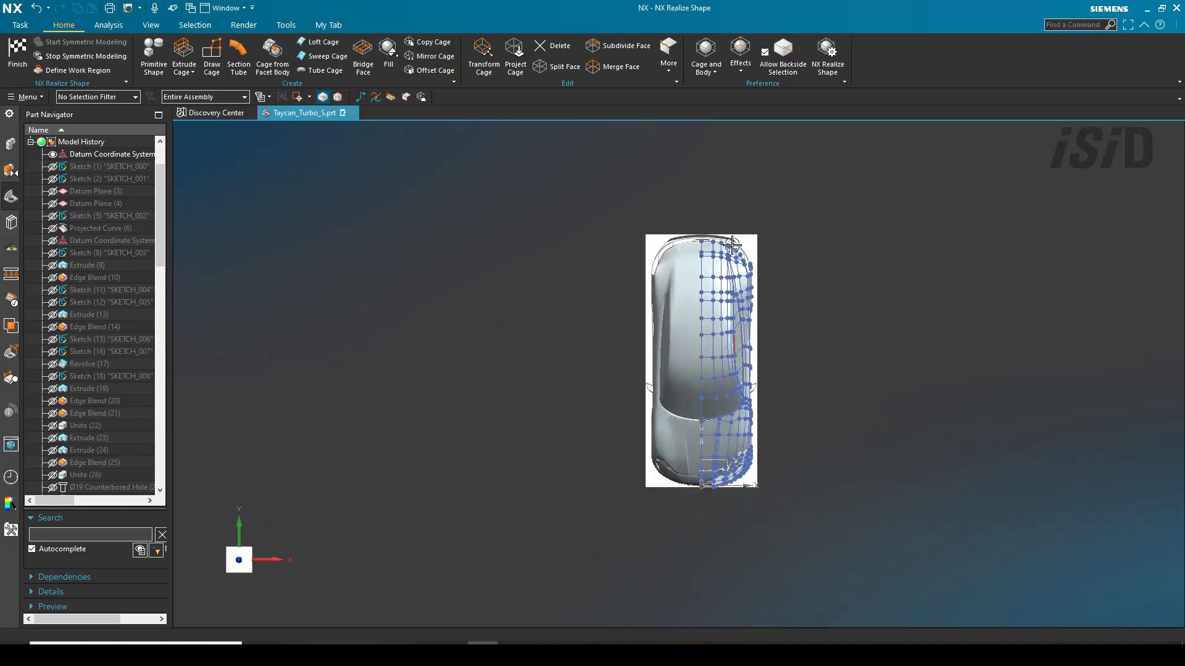
# Step: Split the rear deck face diagonally between two vertices near the corner, and merge the faces across the adjacent lengthwise edge
pyautogui.scroll(10, 732, 245)
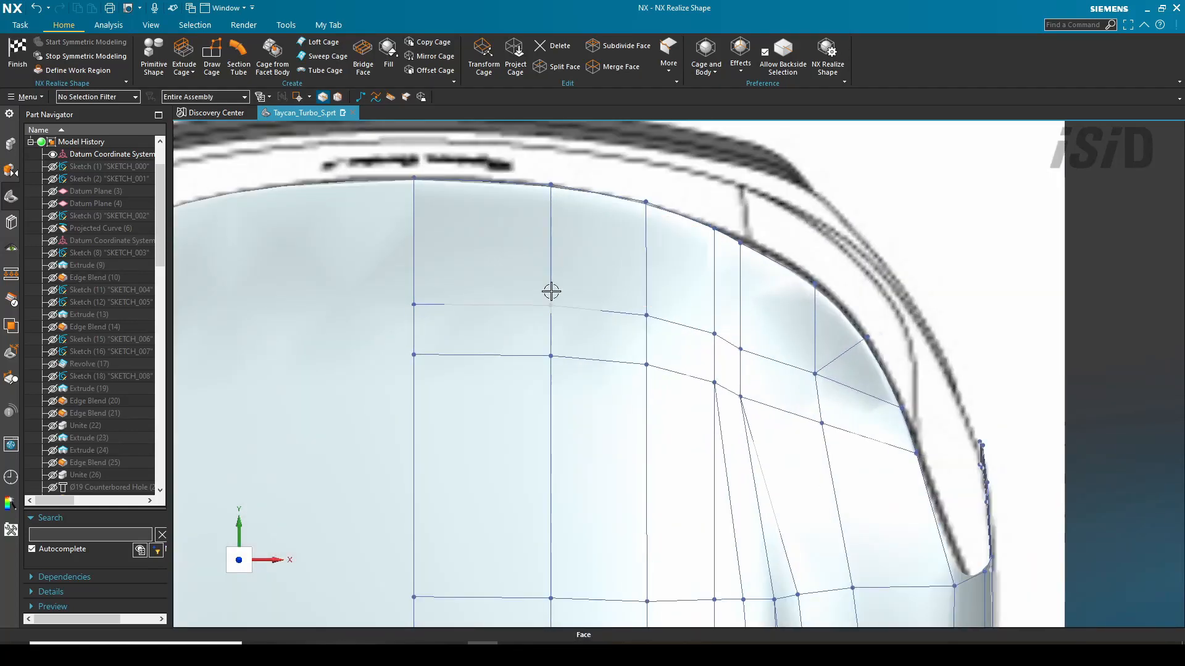
pyautogui.click(849, 183)
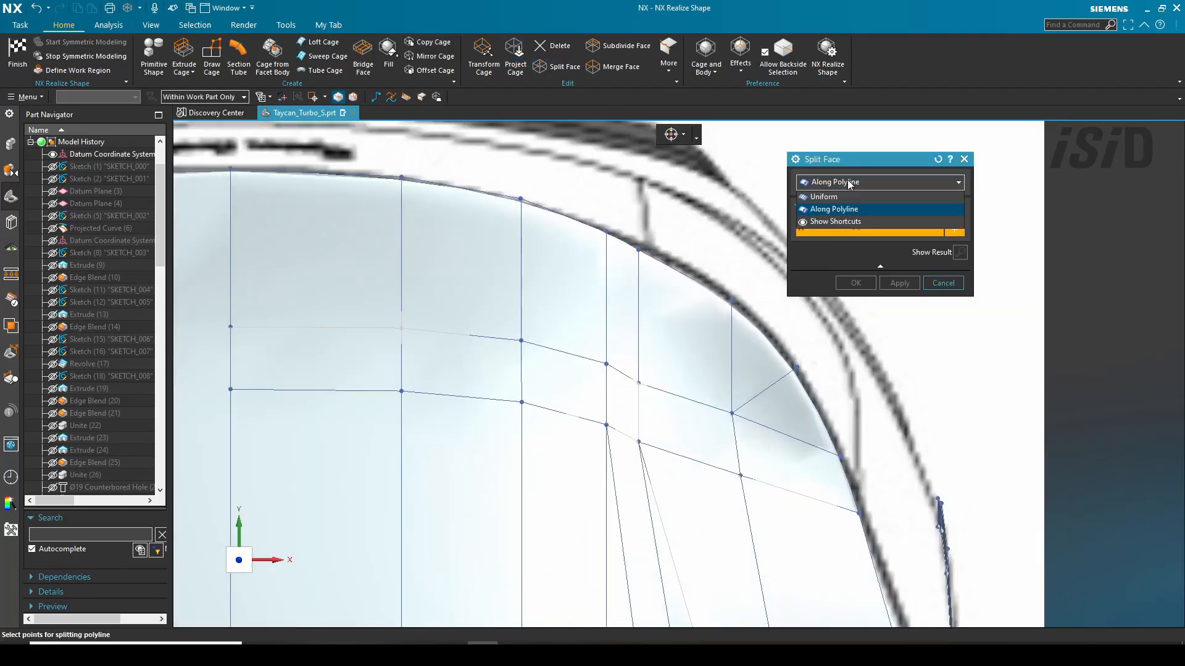
pyautogui.scroll(1, 607, 223)
pyautogui.click(607, 234)
pyautogui.click(647, 423)
pyautogui.middleClick(646, 424)
pyautogui.click(621, 67)
pyautogui.click(646, 293)
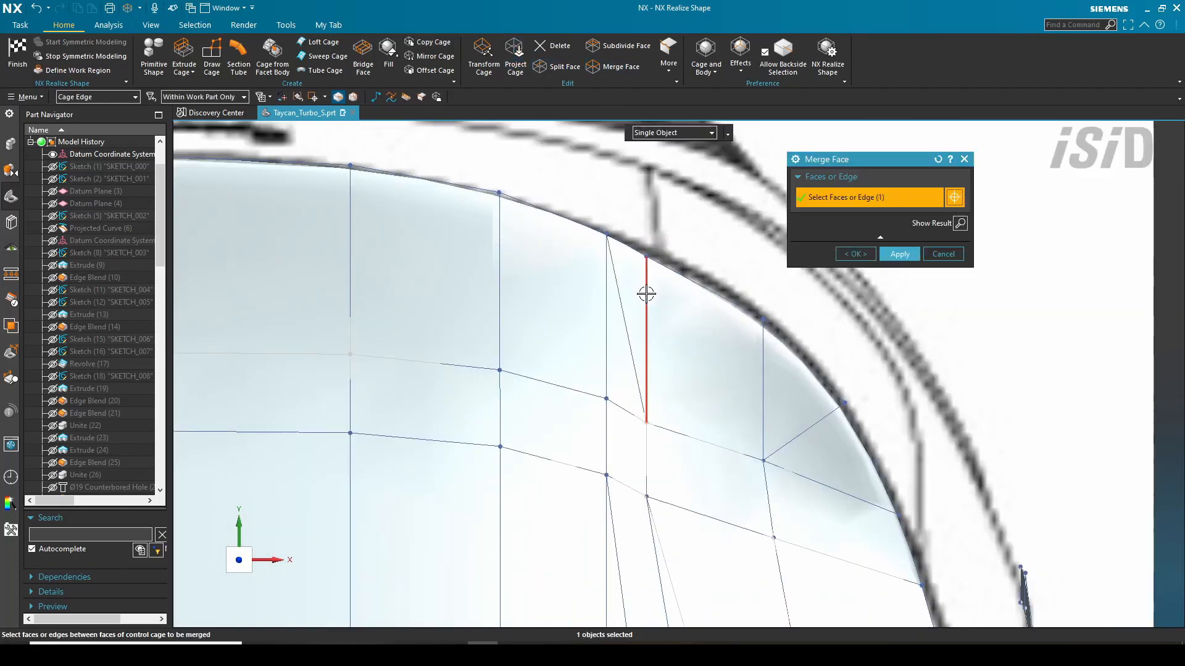
pyautogui.middleClick(646, 293)
pyautogui.middleClick(653, 268)
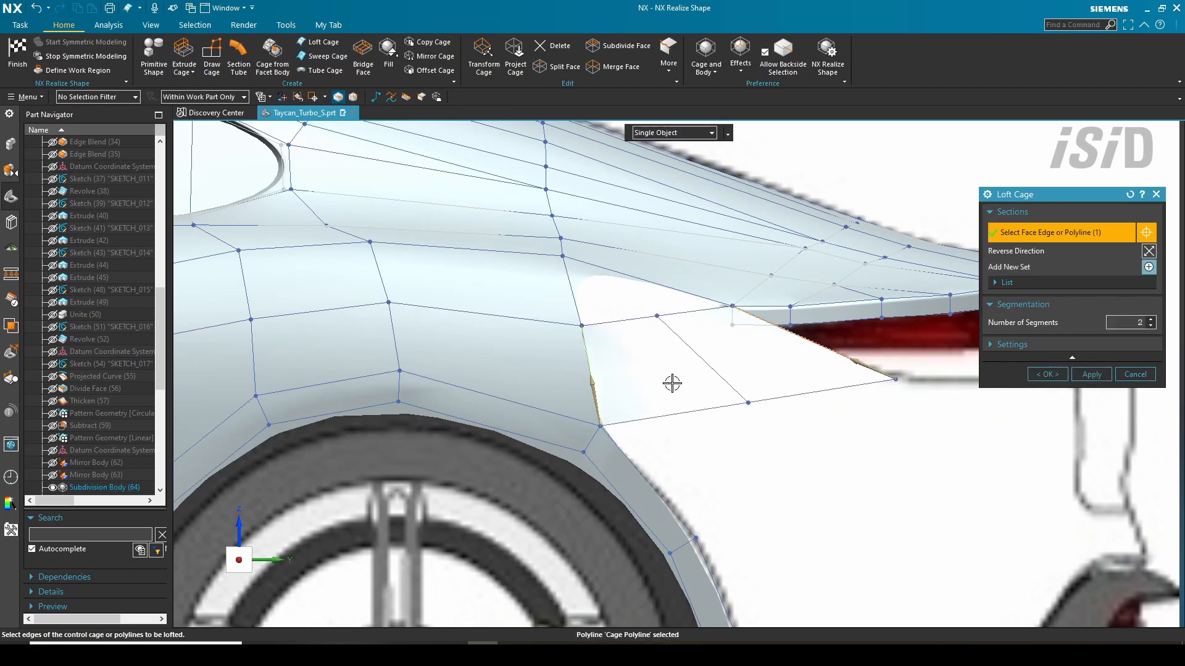
# Step: Loft a cage with 2 segments from the open rear fender edge to the polyline along the tail light's lower outline
pyautogui.click(1048, 375)
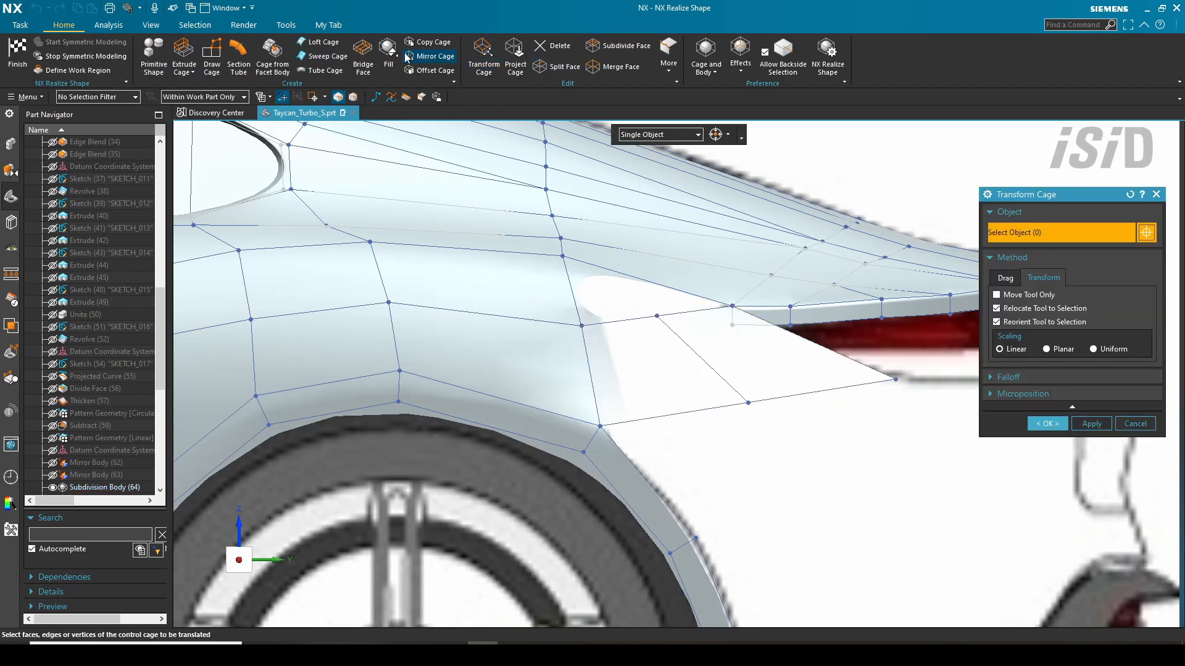
pyautogui.click(925, 394)
pyautogui.click(1130, 195)
pyautogui.moveTo(793, 312); pyautogui.dragTo(679, 303, button='middle')
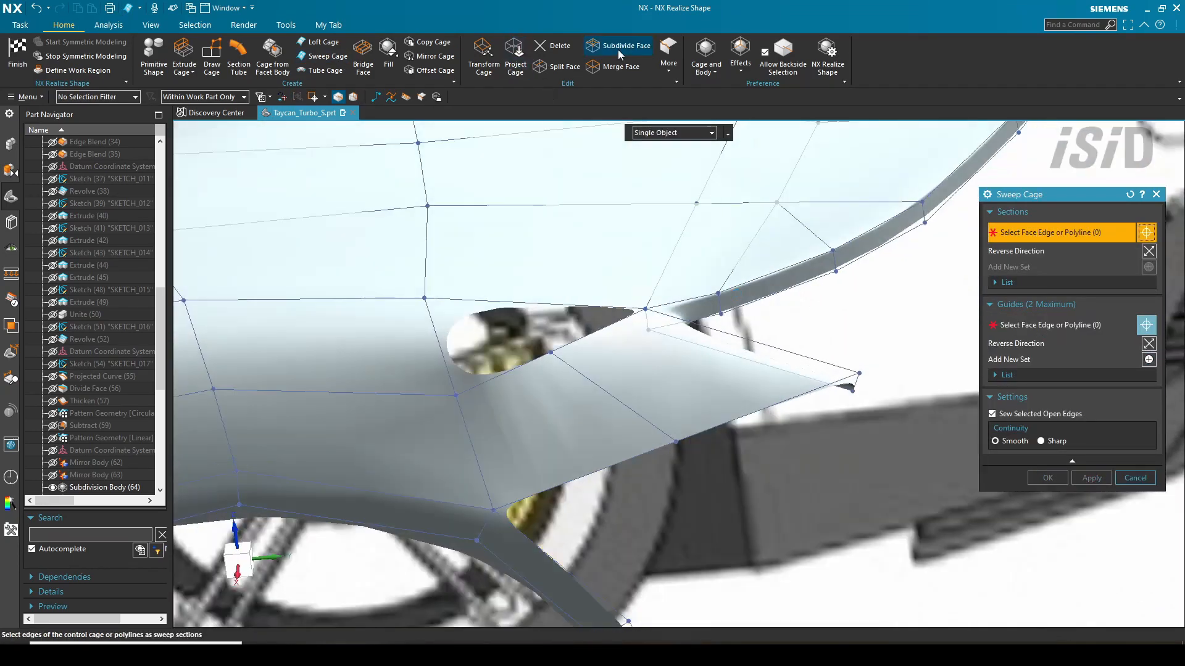
# Step: Fill the opening between the rear deck, fender and lofted cage with a smooth face, and finish the shape editing session
pyautogui.click(388, 51)
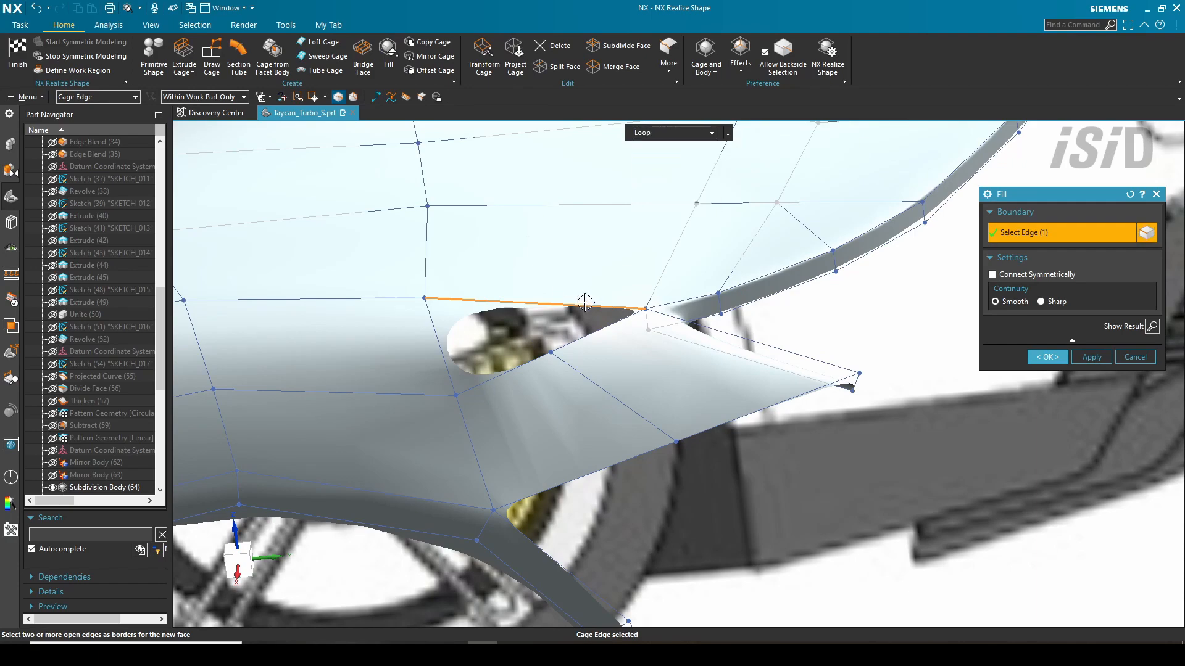
pyautogui.click(1045, 356)
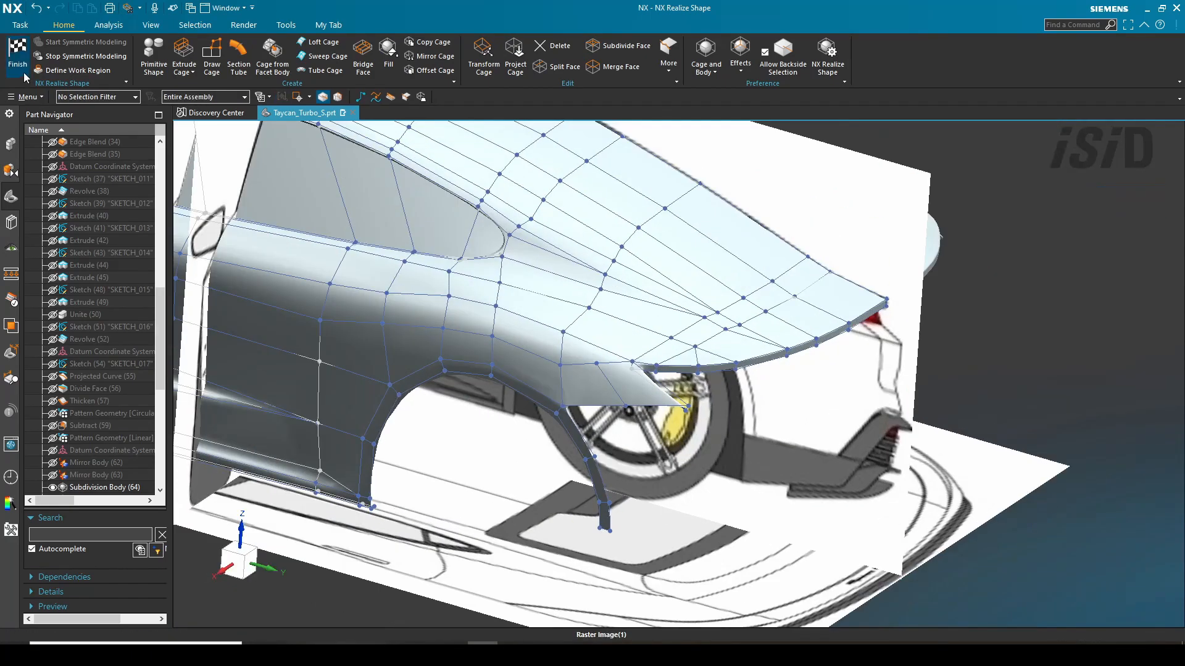
pyautogui.click(19, 55)
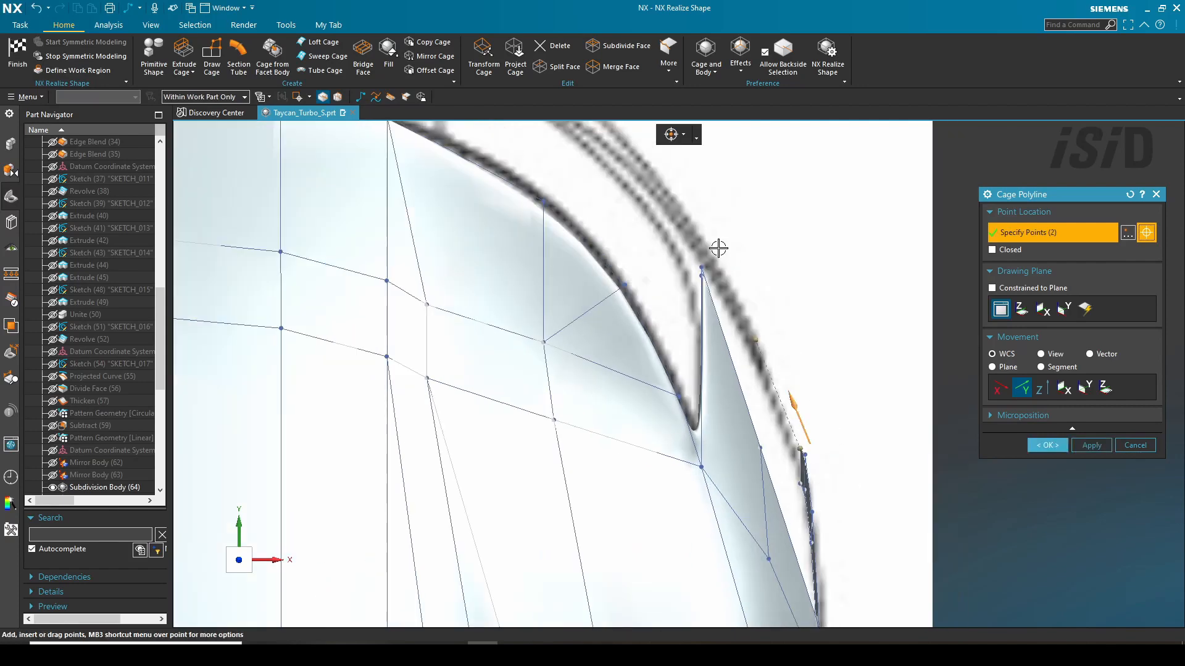
# Step: Draw a cage polyline along the rear corner outline and sweep the fender gap behind the wheel arch between its edges
pyautogui.click(1047, 445)
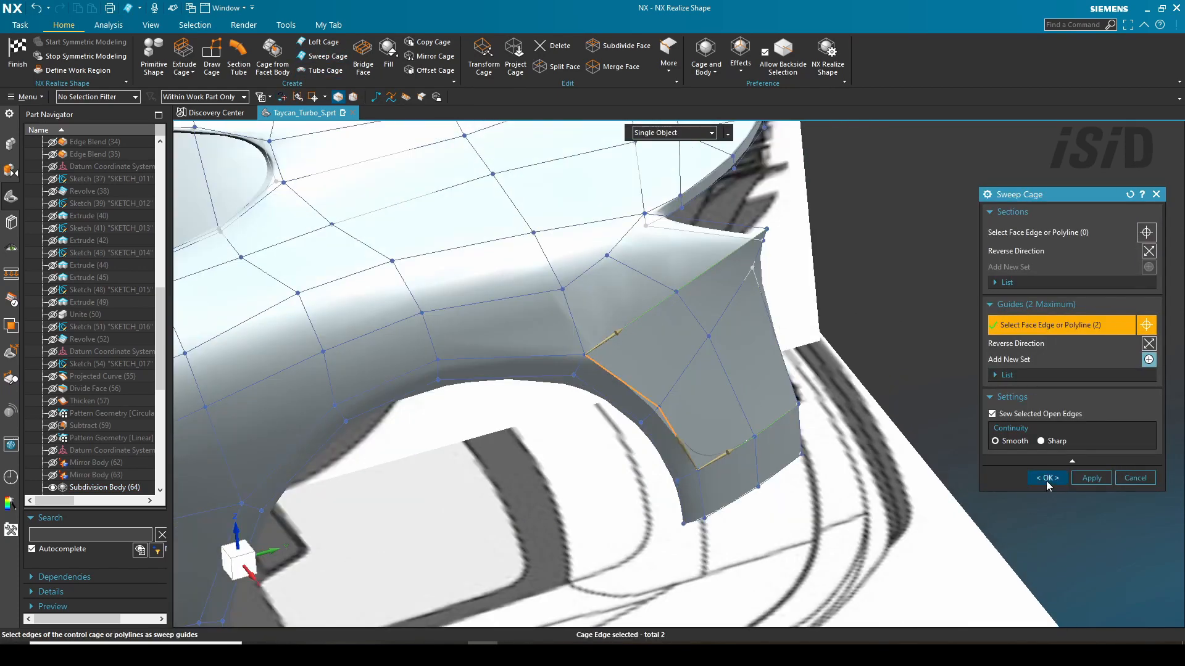
pyautogui.click(1047, 477)
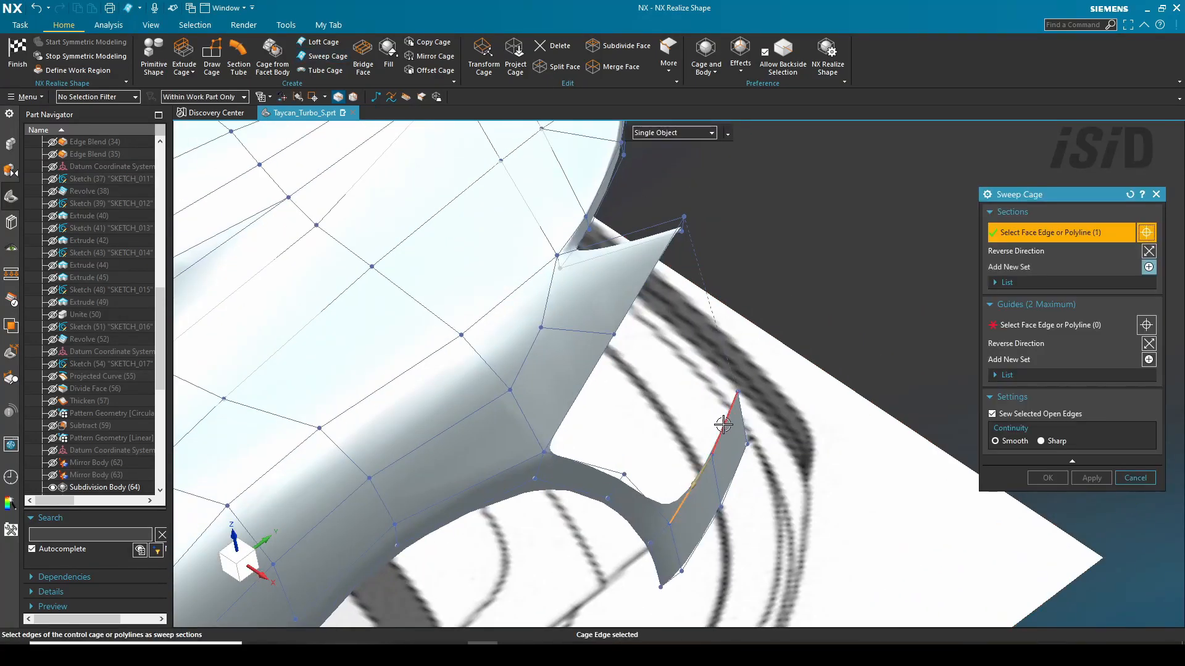
pyautogui.click(640, 497)
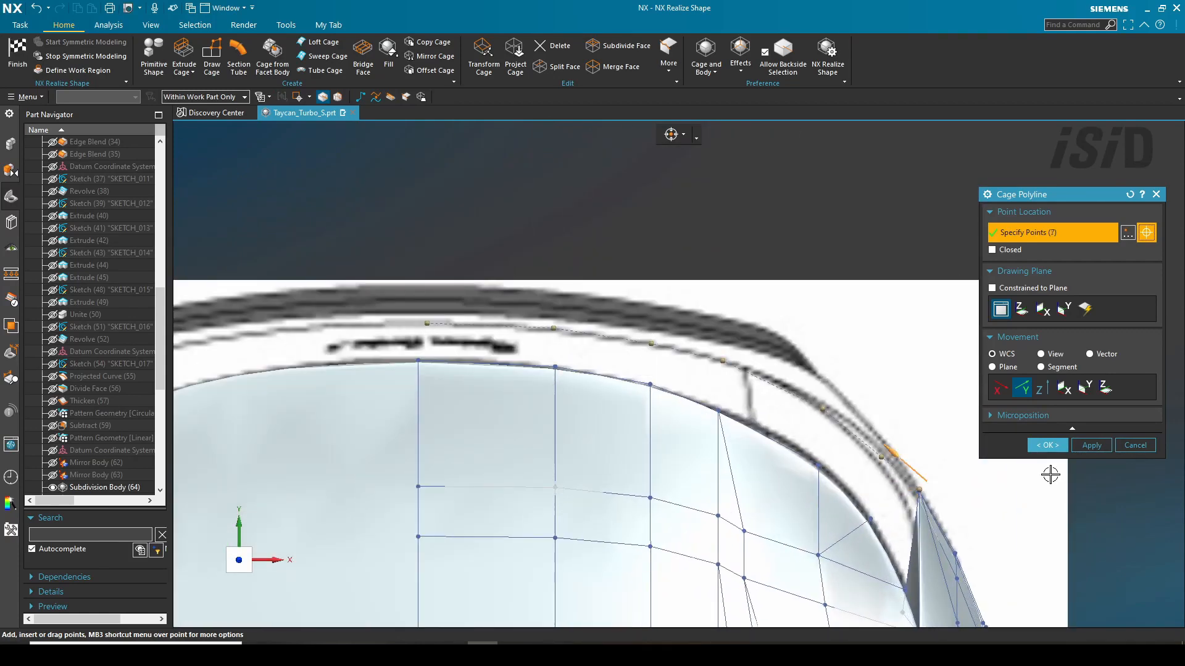
# Step: Draw a seven-point cage polyline in the top view, following the rear bumper outline from the centreline to the fender corner
pyautogui.click(1047, 445)
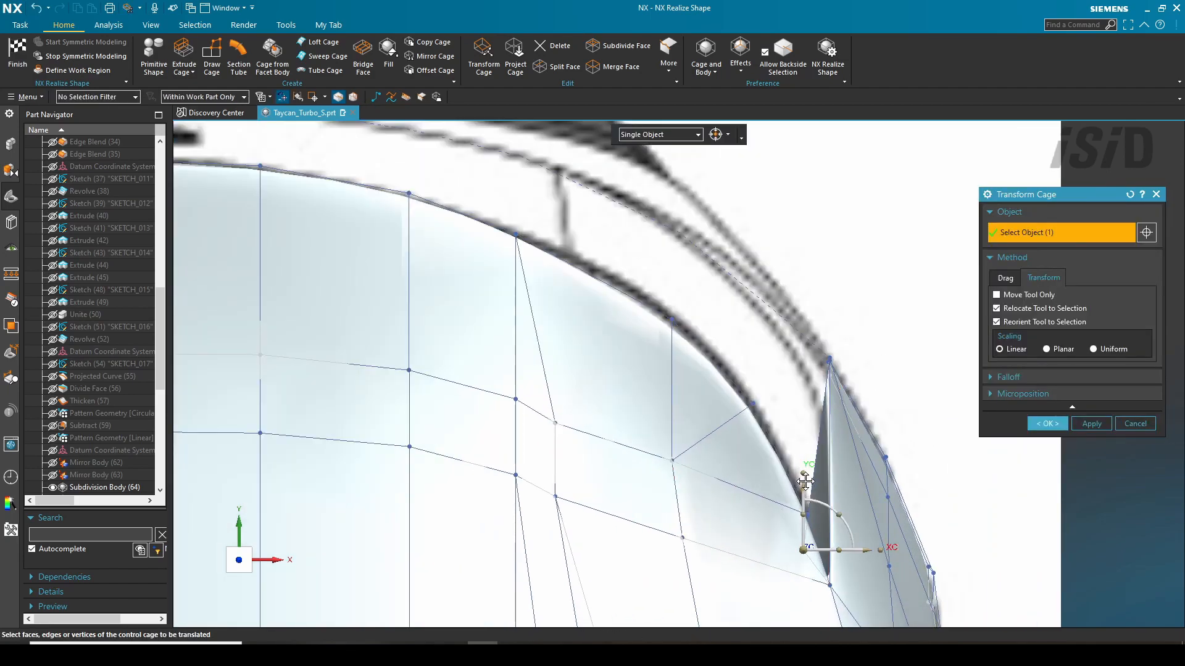
pyautogui.middleClick(877, 522)
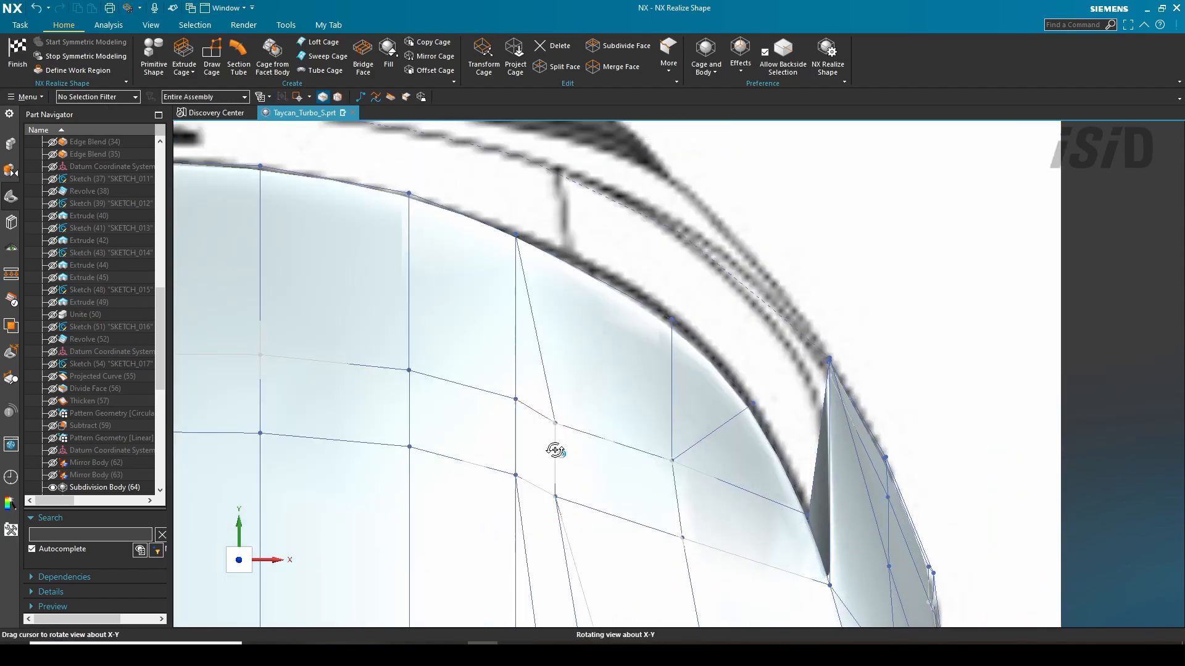
pyautogui.moveTo(555, 450); pyautogui.dragTo(592, 451, button='middle')
# Step: Sweep a cage strip along the rear bumper polyline beneath the deck edge, and leave the Sew Cage command
pyautogui.click(328, 56)
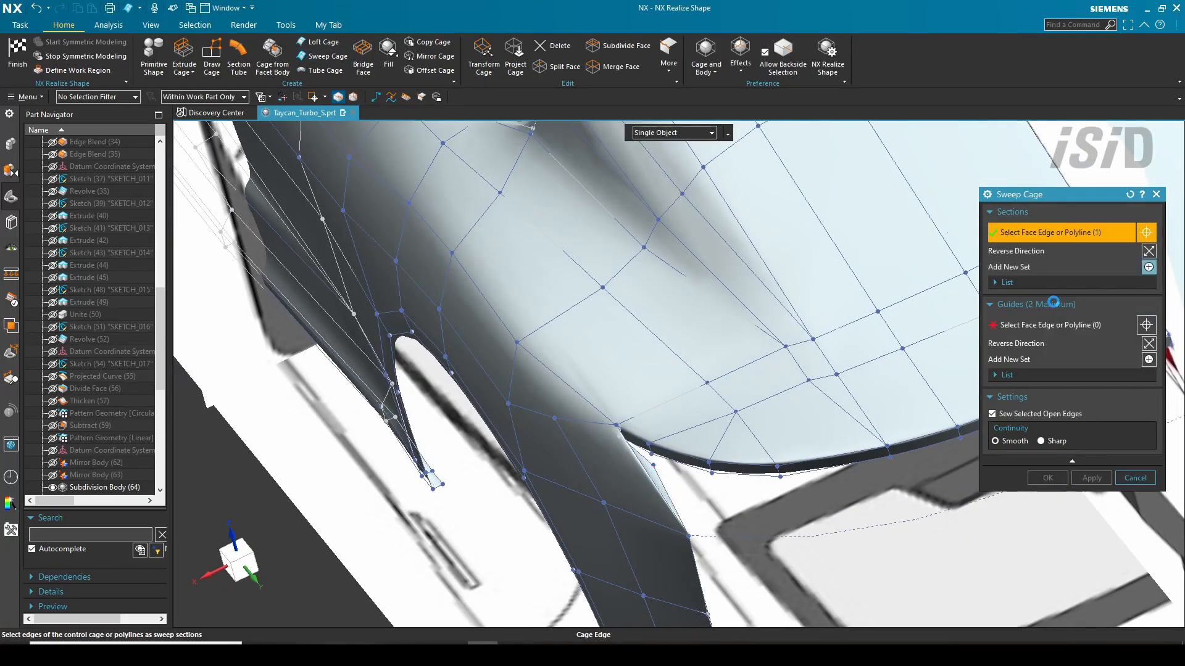
pyautogui.moveTo(872, 520); pyautogui.dragTo(709, 457, button='middle')
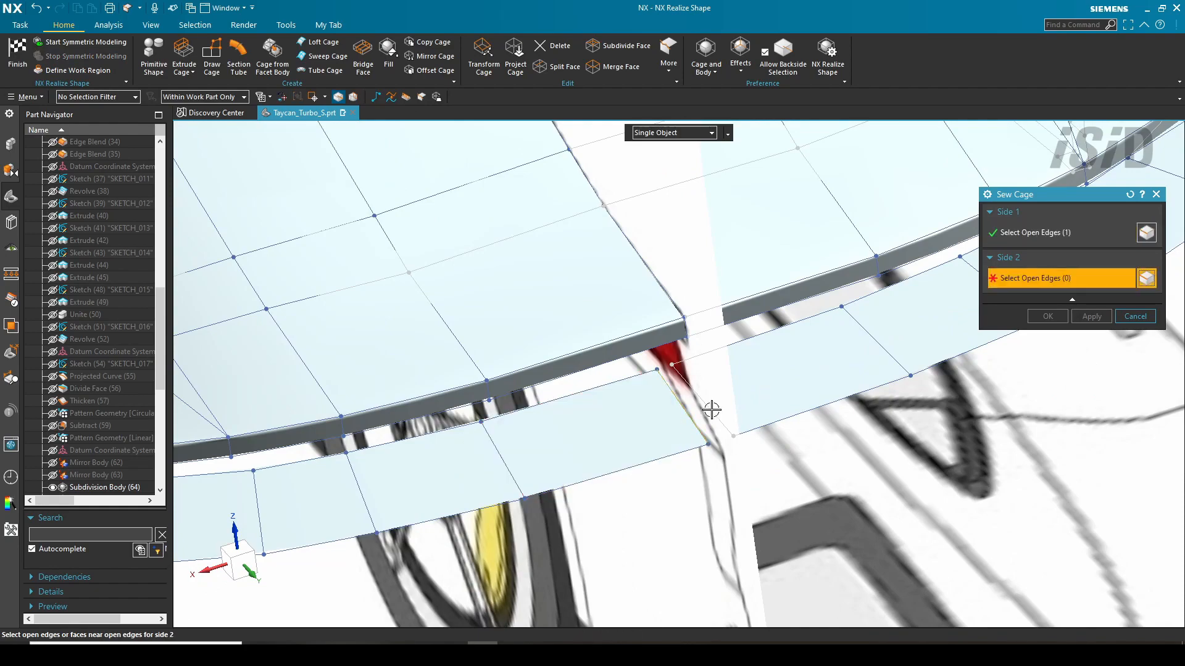
pyautogui.press('Escape')
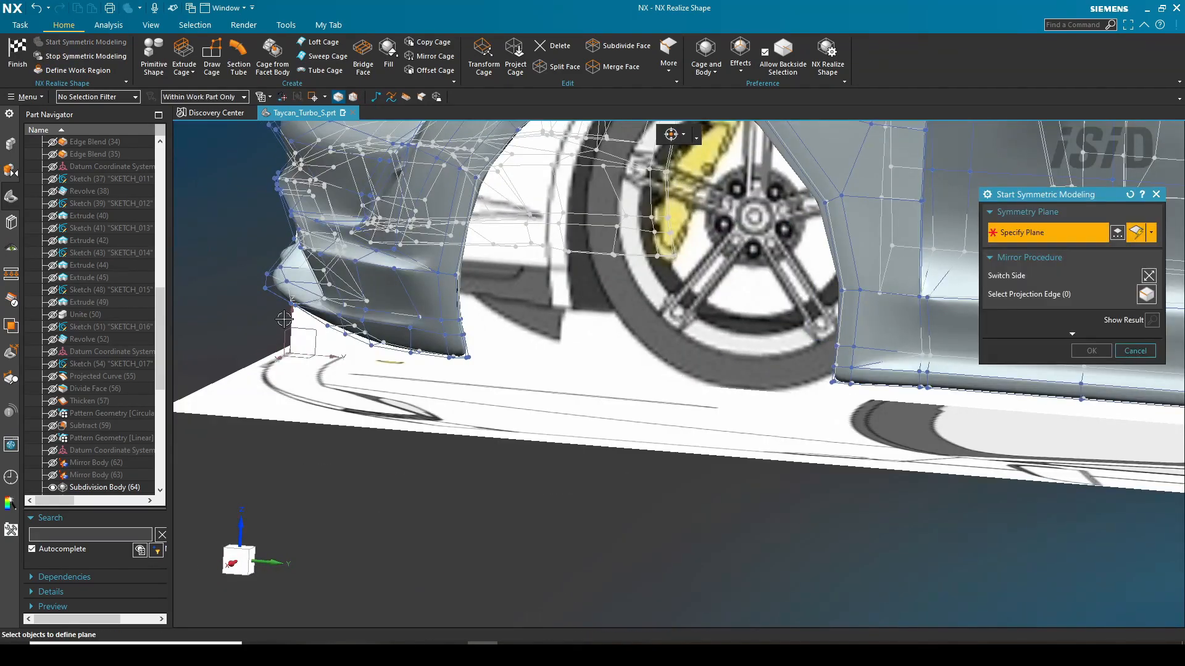
# Step: Restart symmetric modeling for the body cage and finish the shape editing session to view the smooth body
pyautogui.click(1088, 353)
pyautogui.scroll(-7, 642, 413)
pyautogui.moveTo(1061, 383); pyautogui.dragTo(987, 420, button='middle')
pyautogui.scroll(1, 987, 420)
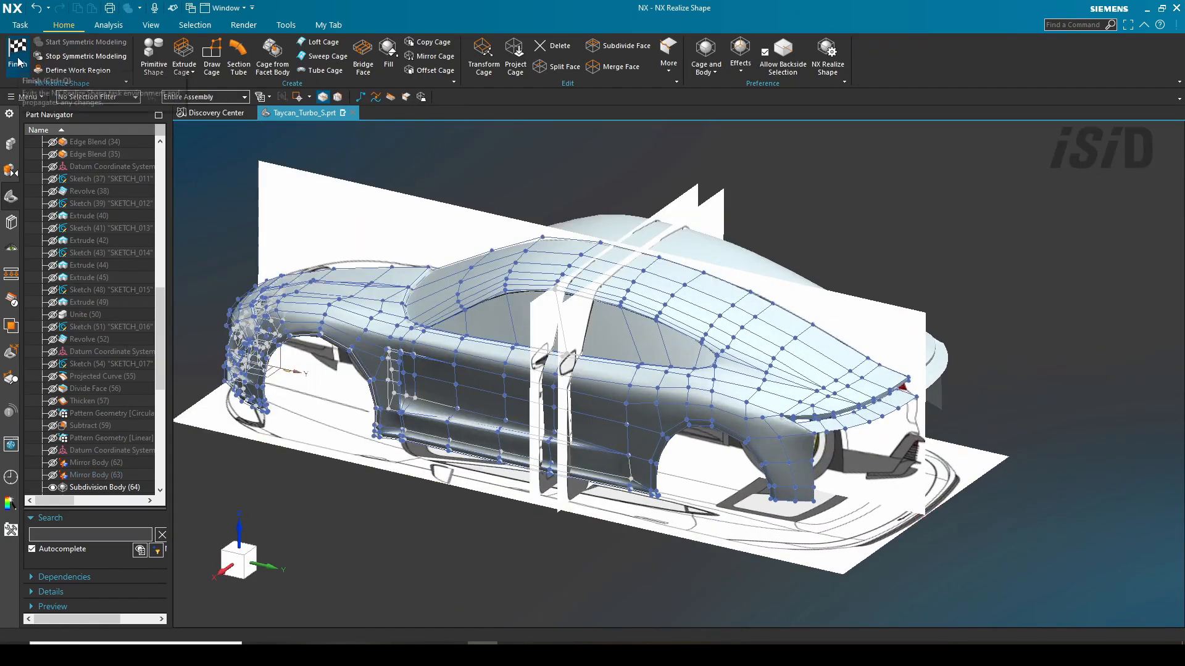
pyautogui.click(18, 54)
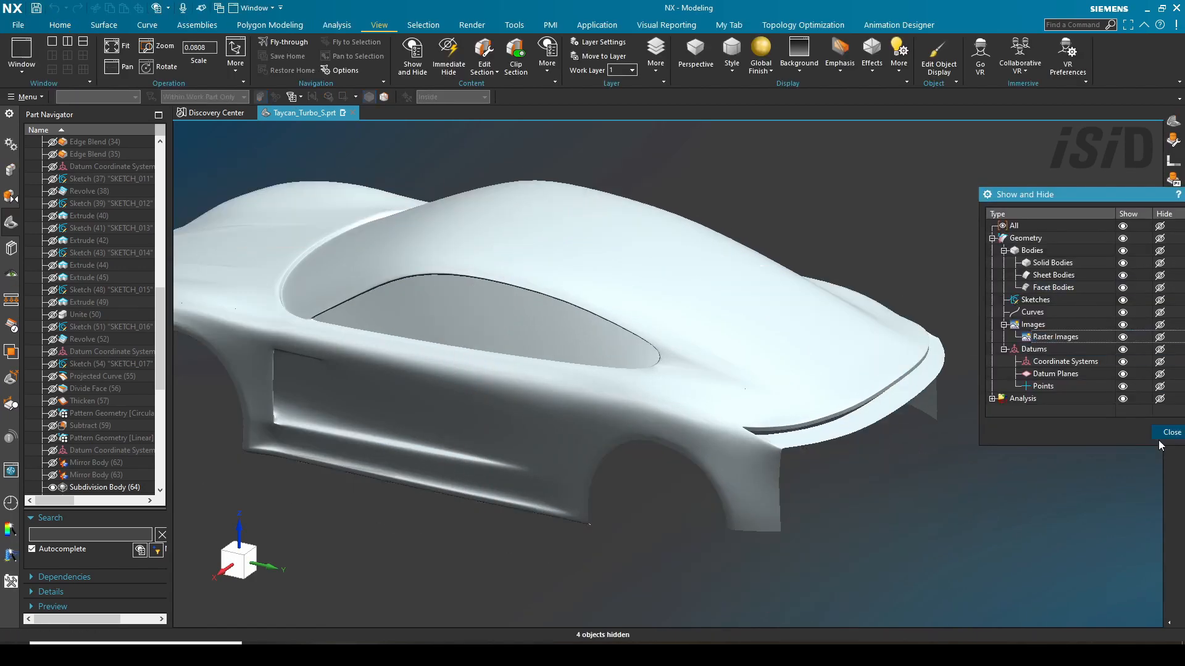
pyautogui.moveTo(1013, 370); pyautogui.dragTo(1034, 451, button='middle')
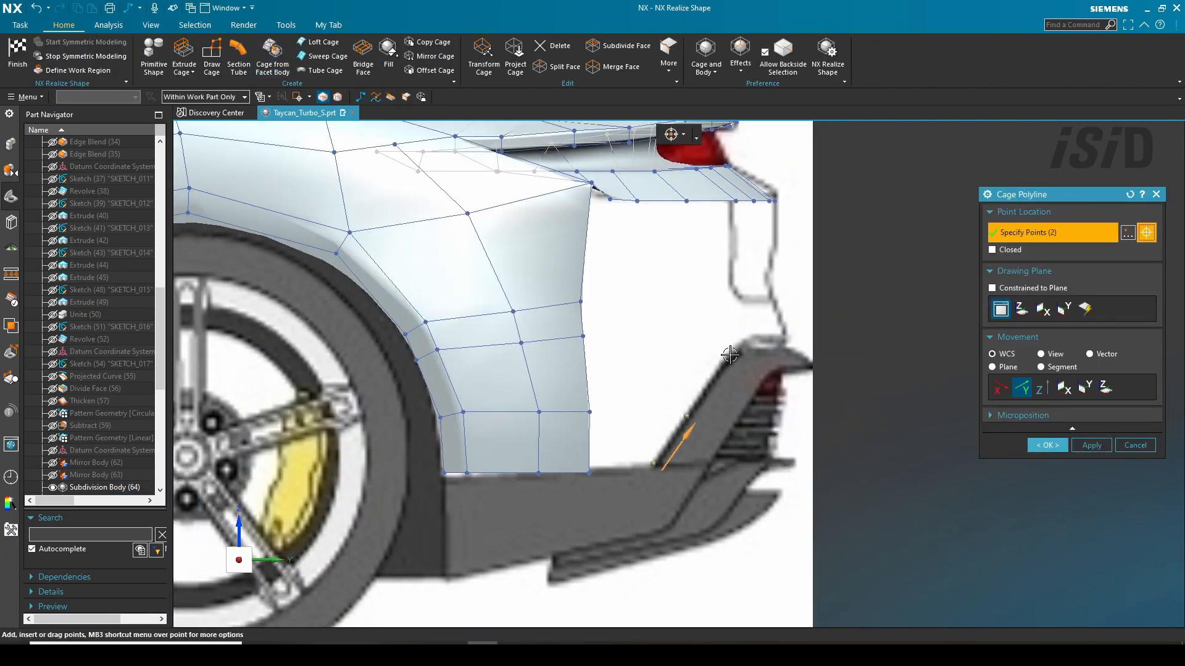
# Step: Draw a cage polyline along the slanted lower bumper cutout and move its points onto the bumper outline in the top view
pyautogui.click(1065, 450)
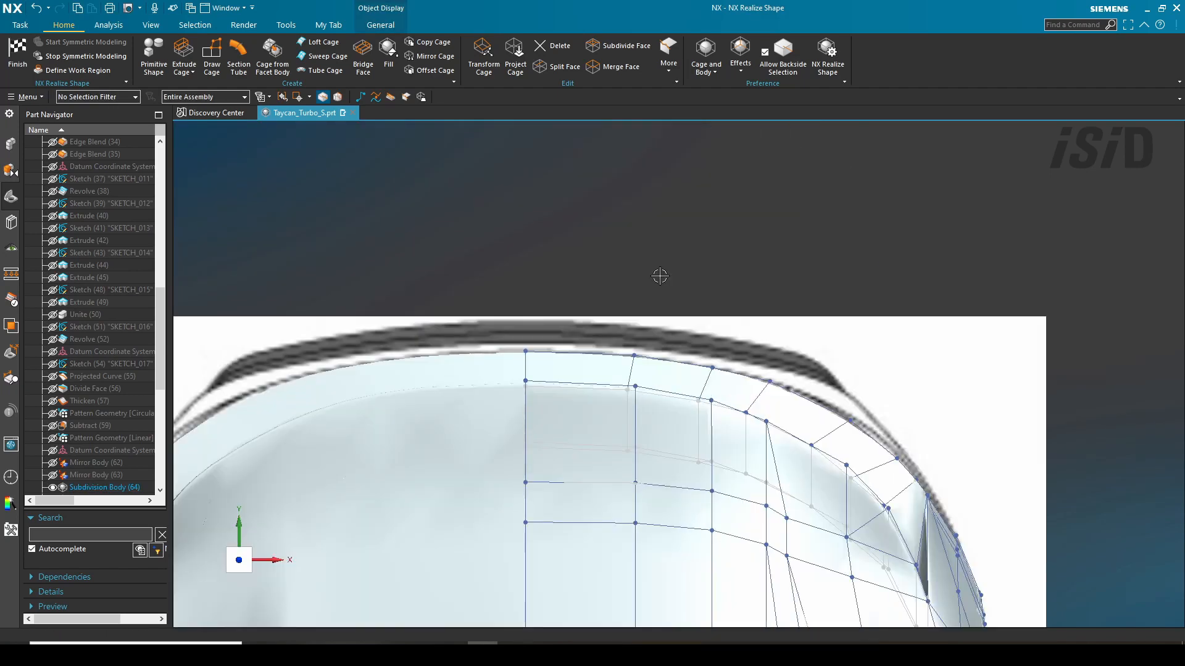
pyautogui.moveTo(659, 272); pyautogui.dragTo(578, 398, button='middle')
pyautogui.click(484, 54)
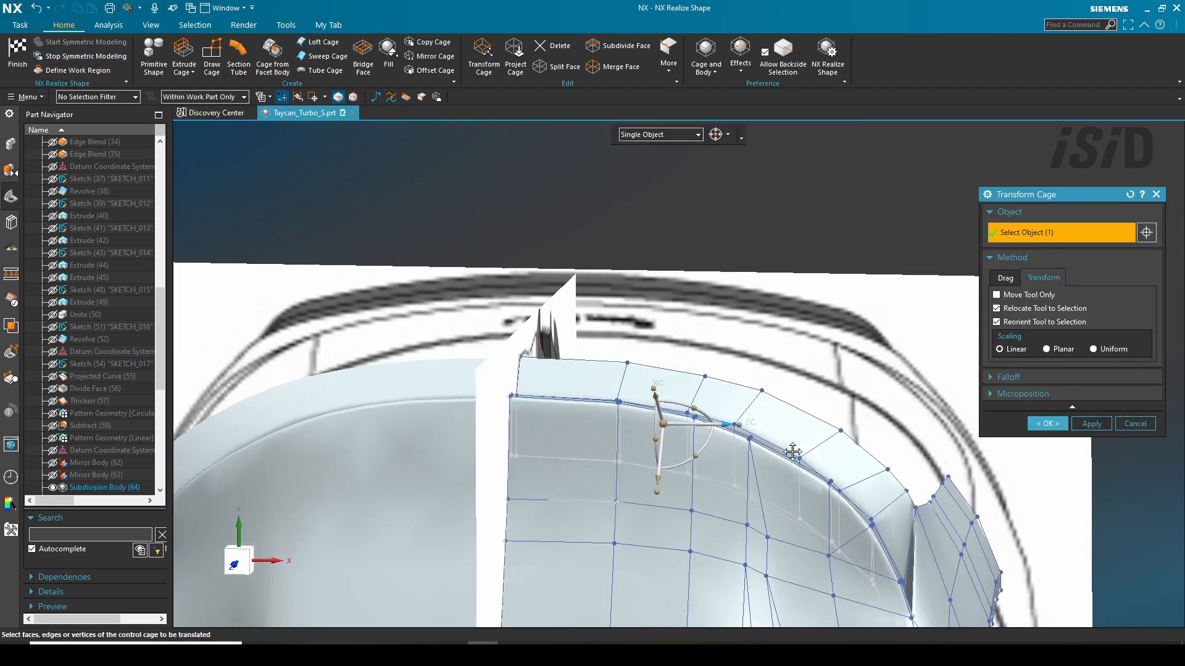
pyautogui.moveTo(793, 452); pyautogui.dragTo(944, 460)
pyautogui.press('F8')
pyautogui.scroll(3, 669, 405)
pyautogui.scroll(3, 770, 373)
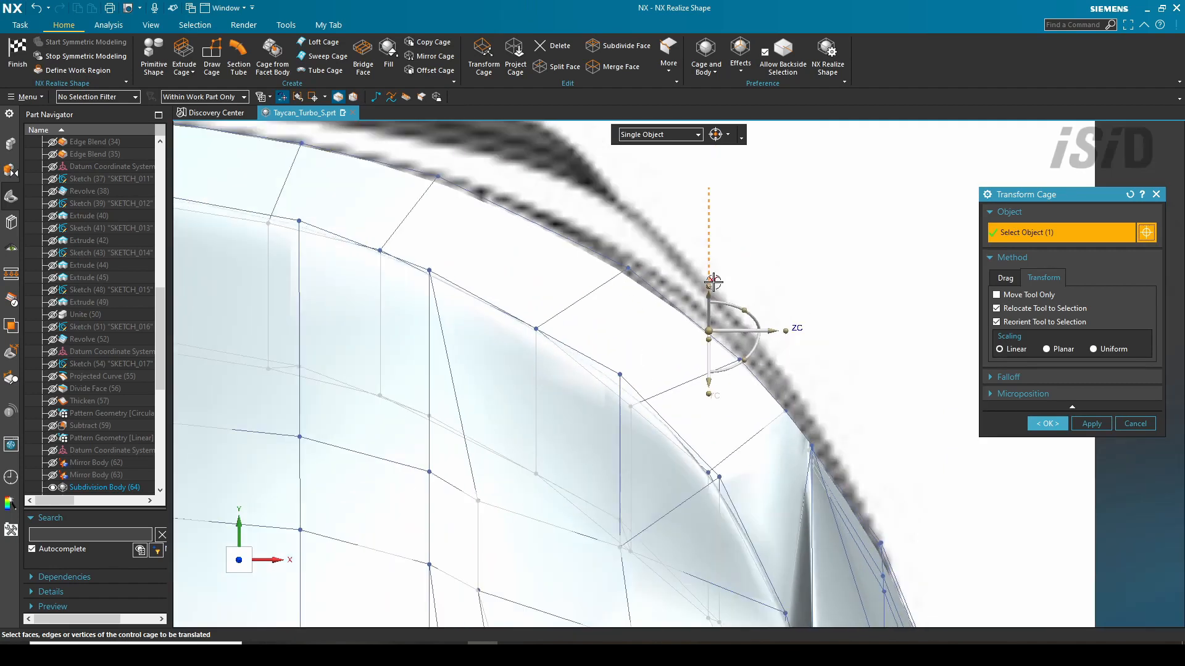
pyautogui.keyDown('shift'); pyautogui.moveTo(713, 282); pyautogui.dragTo(714, 338, button='middle'); pyautogui.keyUp('shift')
pyautogui.middleClick(929, 377)
pyautogui.doubleClick(725, 317)
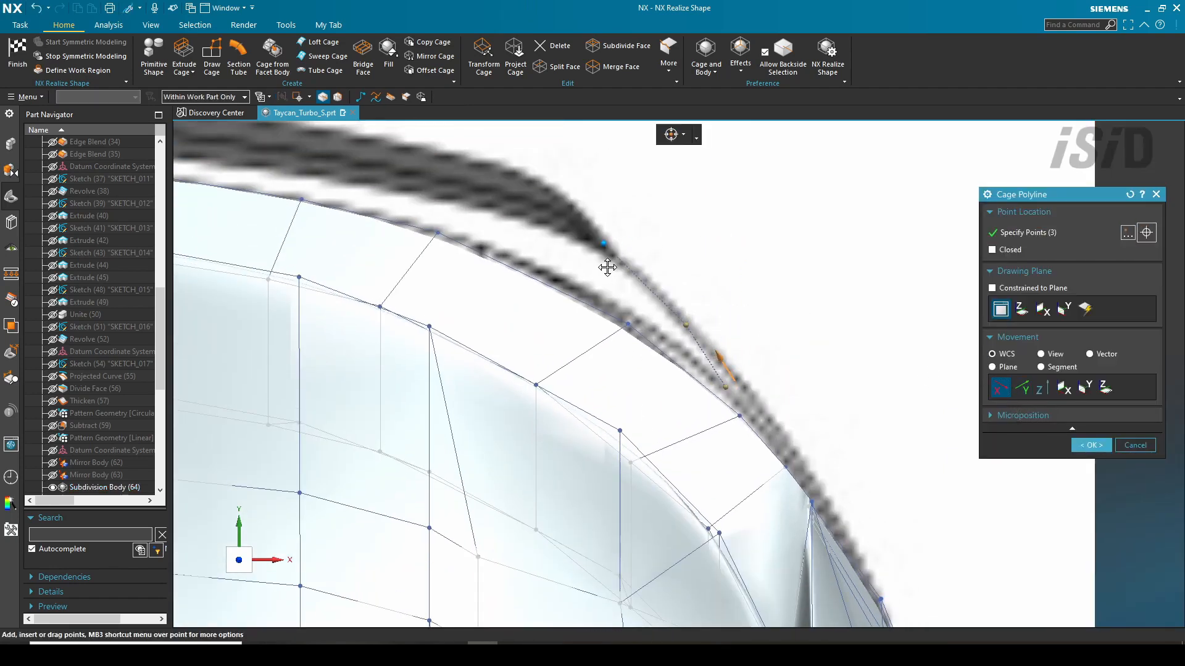
pyautogui.middleClick(607, 267)
# Step: Loft a cage from the lower rear edges of the fender to the slanted bumper polyline
pyautogui.scroll(-3, 658, 380)
pyautogui.keyDown('shift'); pyautogui.moveTo(629, 432); pyautogui.dragTo(590, 410, button='middle'); pyautogui.keyUp('shift')
pyautogui.press('F8')
pyautogui.scroll(-3, 853, 497)
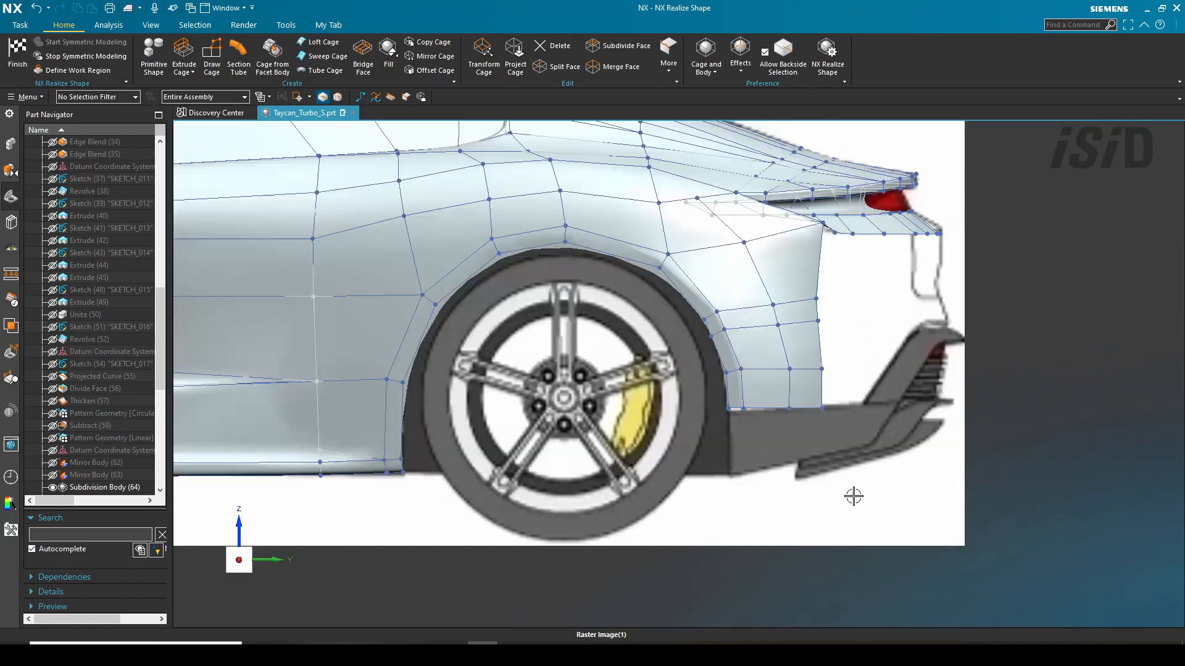
pyautogui.scroll(3, 853, 496)
pyautogui.click(322, 42)
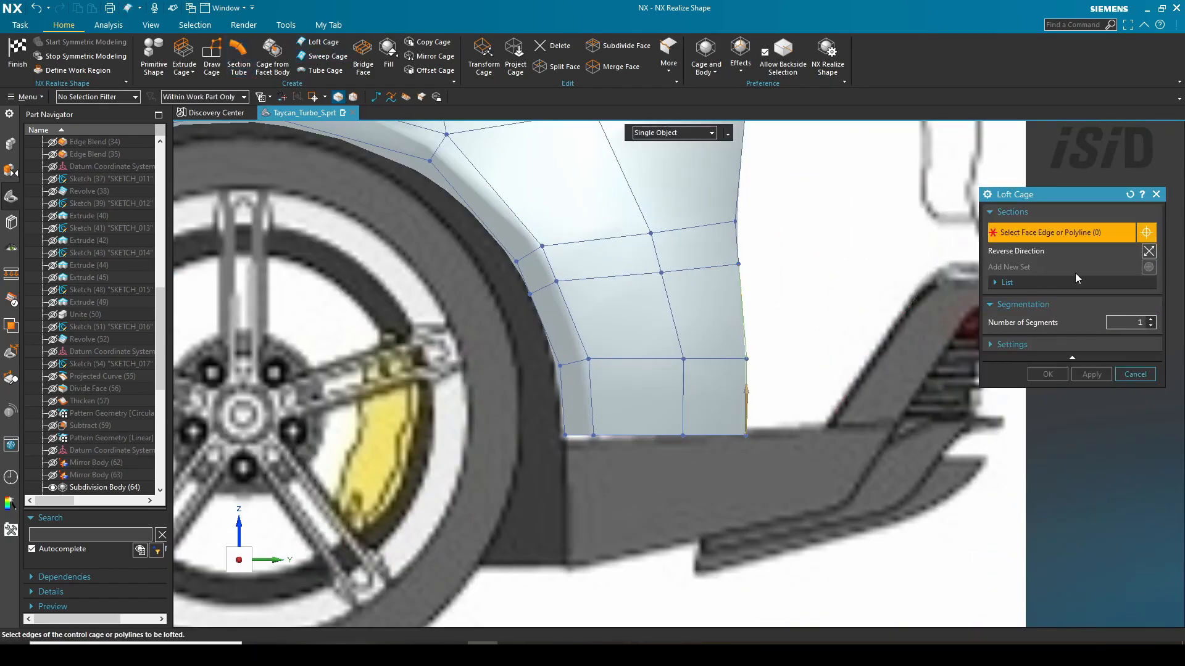
pyautogui.moveTo(859, 398); pyautogui.dragTo(1096, 449, button='middle')
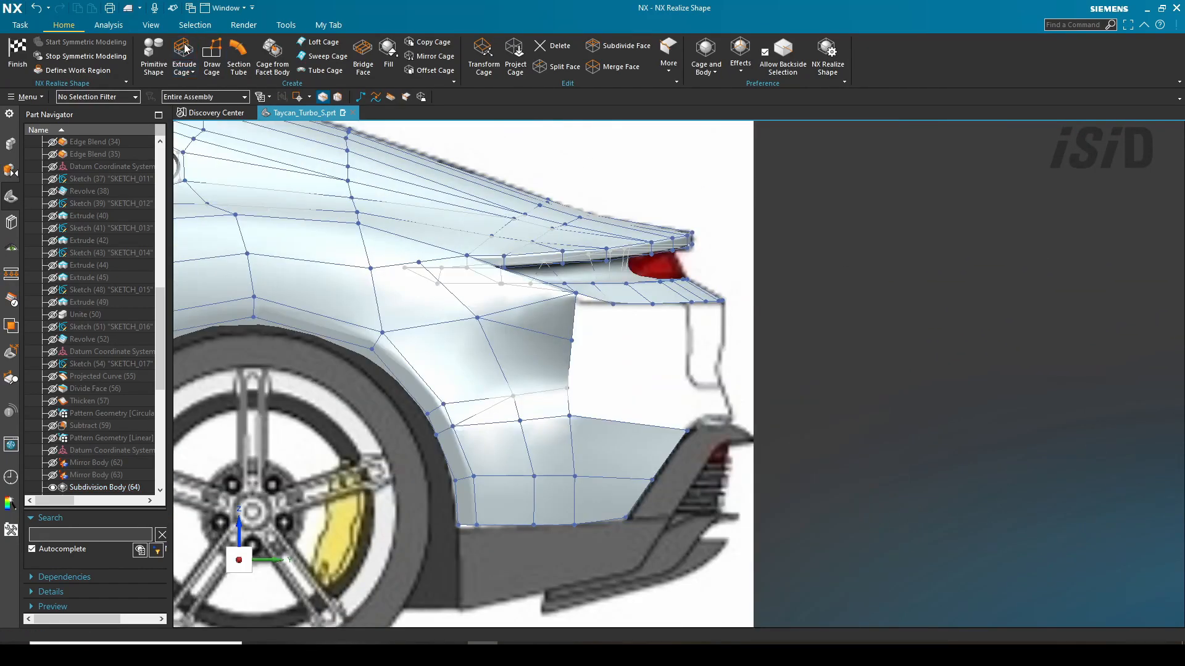
# Step: Extrude the lower cage edges of the strip beneath the tail light downward and set the weight of the edges along its bend
pyautogui.click(184, 46)
pyautogui.moveTo(811, 373); pyautogui.dragTo(600, 290)
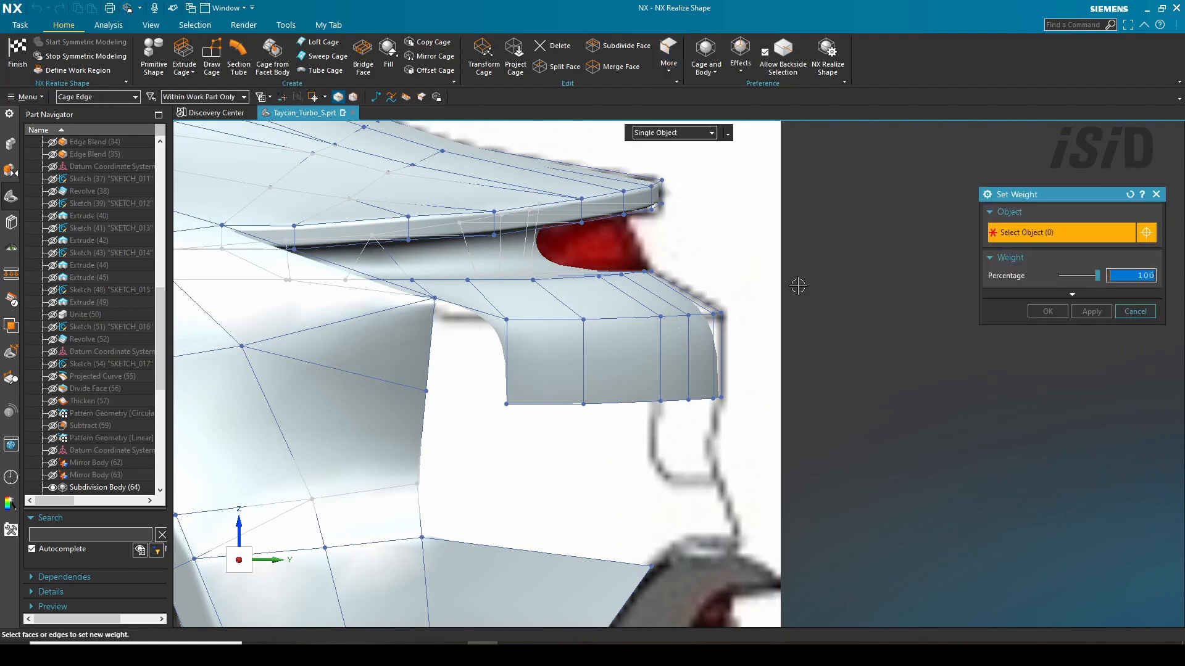
pyautogui.moveTo(412, 301); pyautogui.dragTo(687, 317)
pyautogui.middleClick(685, 318)
pyautogui.scroll(-1, 550, 362)
# Step: Fill the gap between the fender's upper rear edge and the end of the extruded bumper strip
pyautogui.moveTo(549, 363); pyautogui.dragTo(447, 291, button='middle')
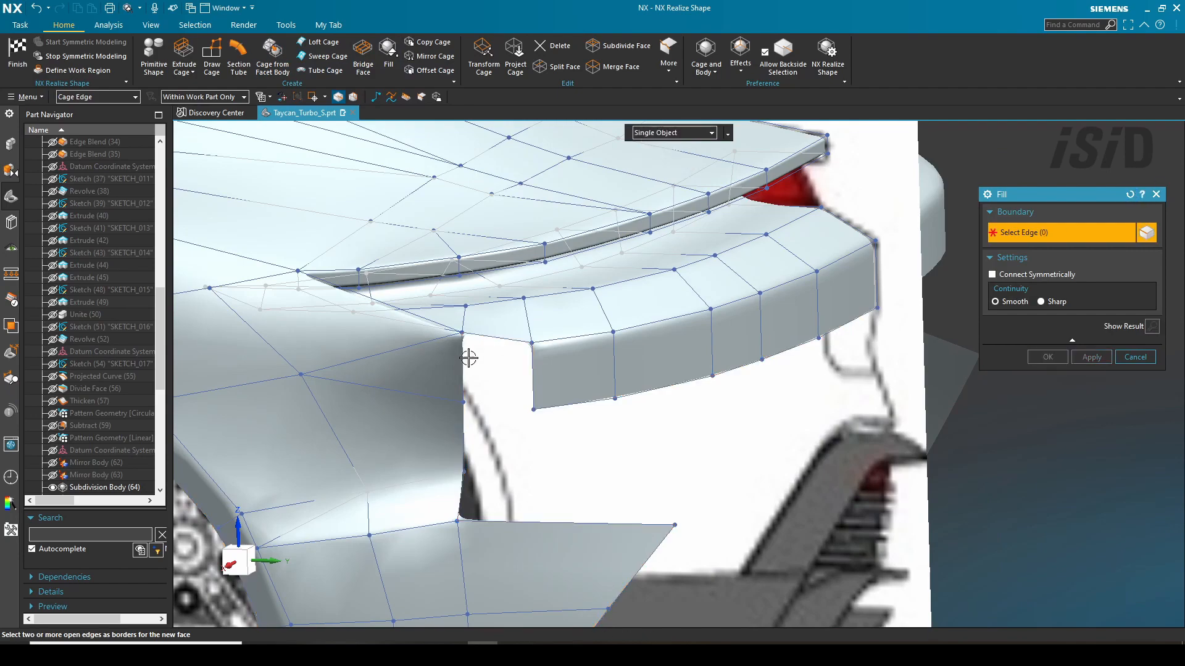
pyautogui.middleClick(538, 365)
pyautogui.scroll(-2, 582, 372)
pyautogui.moveTo(582, 373); pyautogui.dragTo(555, 333, button='middle')
pyautogui.scroll(2, 543, 365)
pyautogui.click(668, 60)
pyautogui.click(692, 164)
pyautogui.click(519, 353)
pyautogui.middleClick(695, 336)
# Step: Draw a two-point cage polyline in the side view, following the rear outline down from the extruded strip's lower corner
pyautogui.scroll(-1, 592, 343)
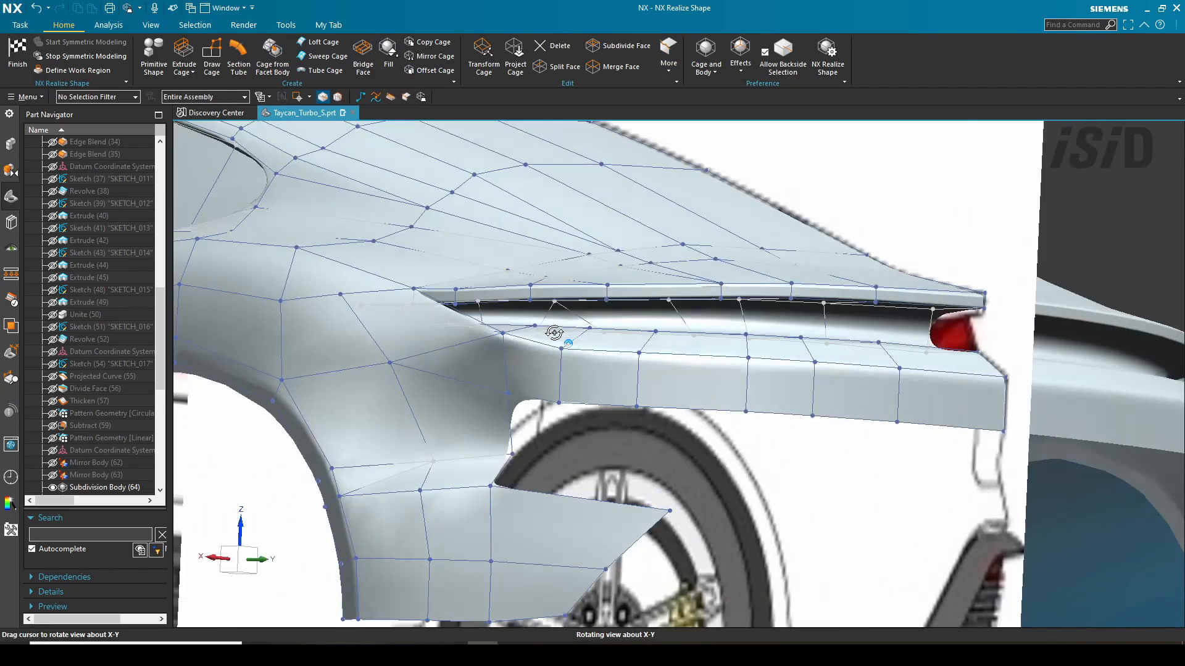
pyautogui.press('F8')
pyautogui.keyDown('shift'); pyautogui.moveTo(1099, 364); pyautogui.dragTo(864, 339, button='middle'); pyautogui.keyUp('shift')
pyautogui.scroll(5, 864, 339)
pyautogui.scroll(2, 937, 337)
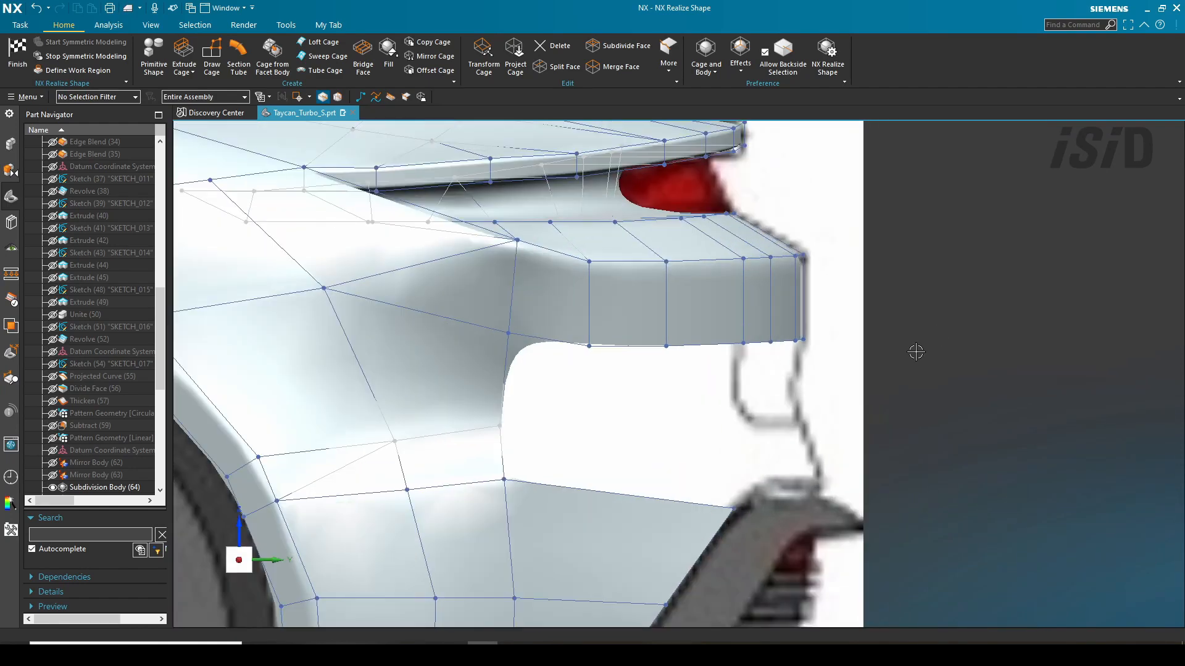
pyautogui.click(374, 99)
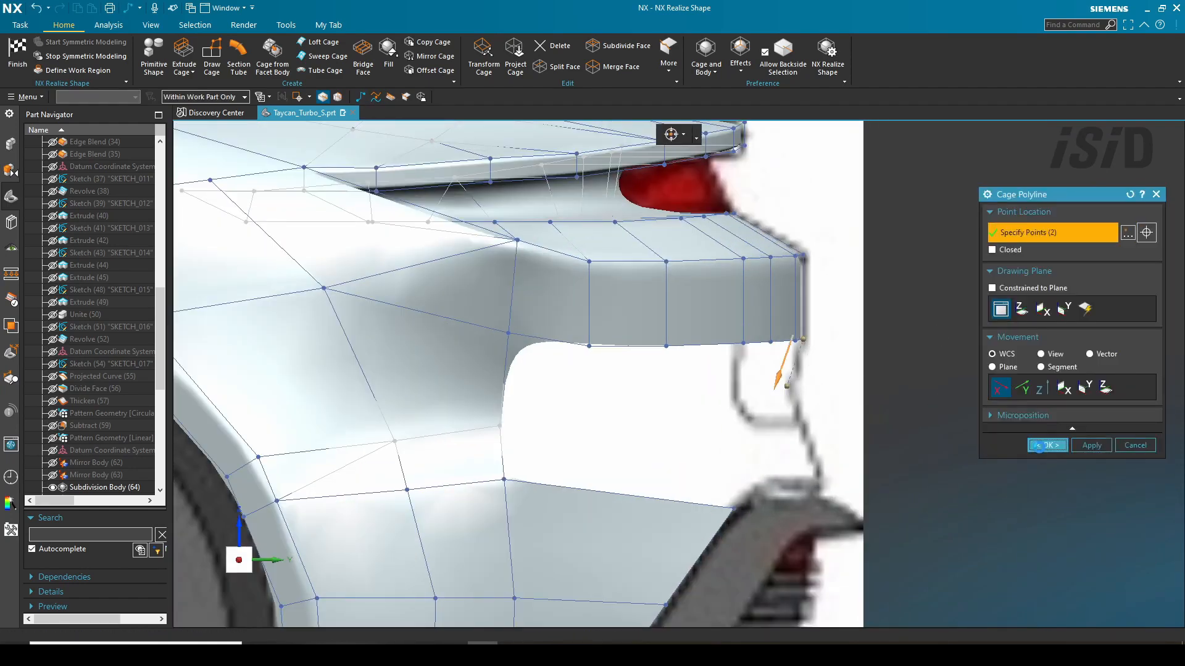
pyautogui.click(1040, 446)
# Step: Sweep the lower edges of the extruded bumper strip along the short rear polyline to add another row of cage faces
pyautogui.moveTo(815, 420); pyautogui.dragTo(767, 412, button='middle')
pyautogui.click(326, 56)
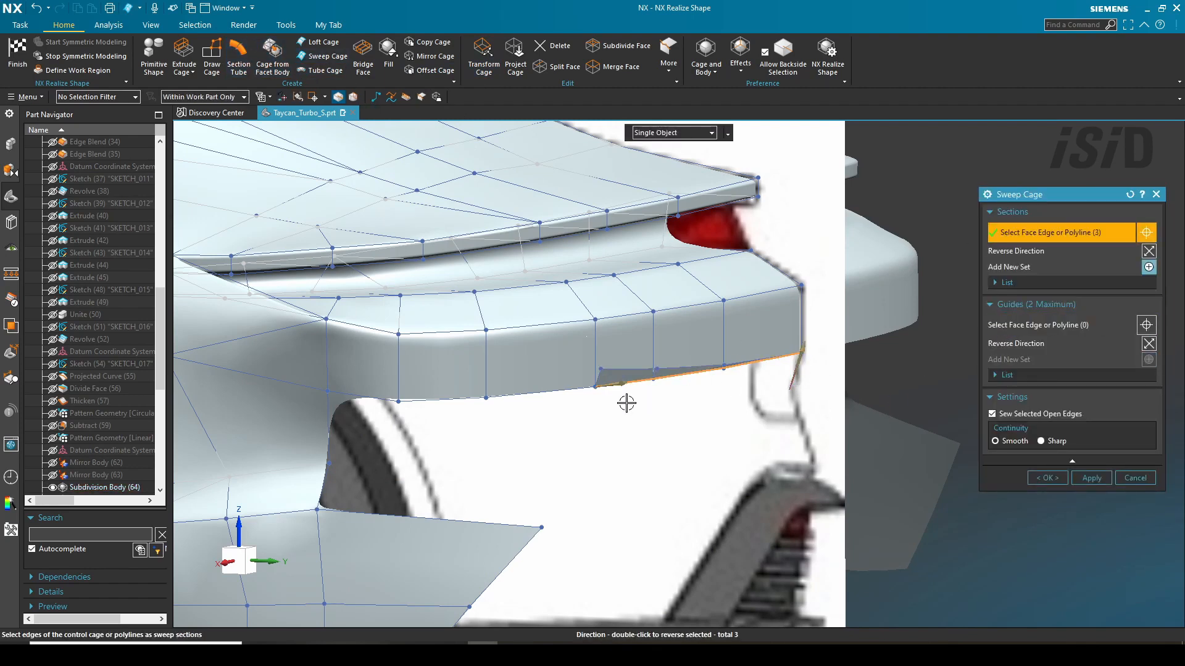
pyautogui.middleClick(935, 330)
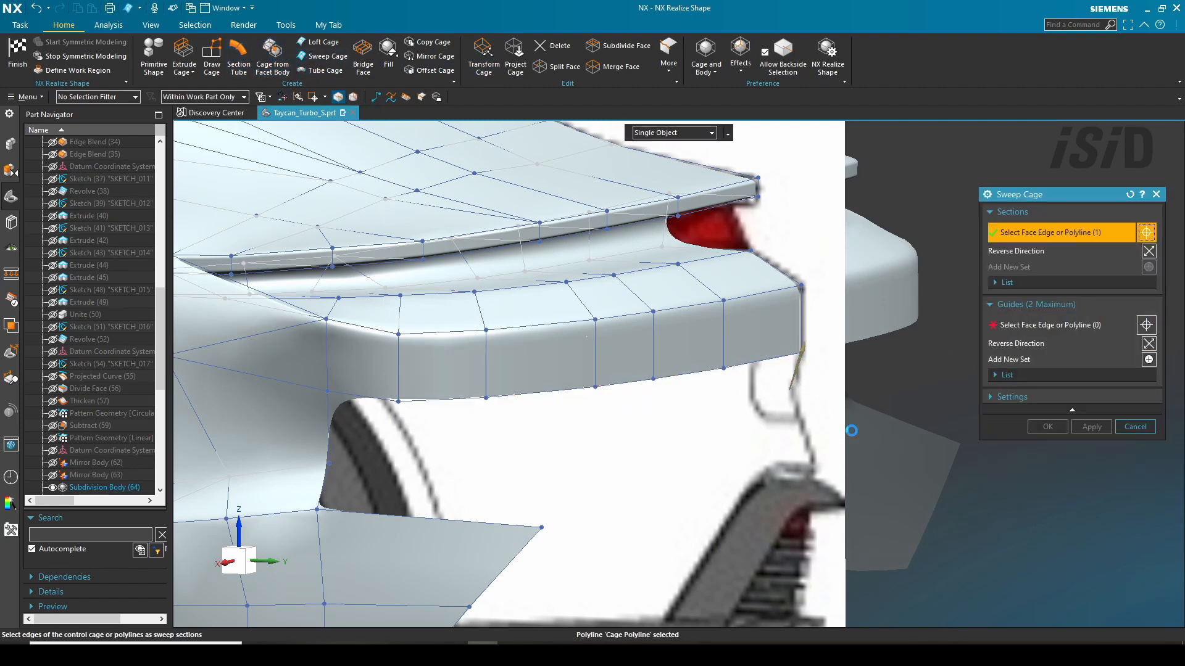
pyautogui.click(463, 395)
pyautogui.scroll(1, 323, 411)
pyautogui.scroll(-2, 555, 405)
pyautogui.moveTo(554, 404); pyautogui.dragTo(600, 399, button='middle')
pyautogui.press('F8')
pyautogui.scroll(-2, 694, 364)
pyautogui.scroll(3, 694, 364)
pyautogui.middleClick(741, 345)
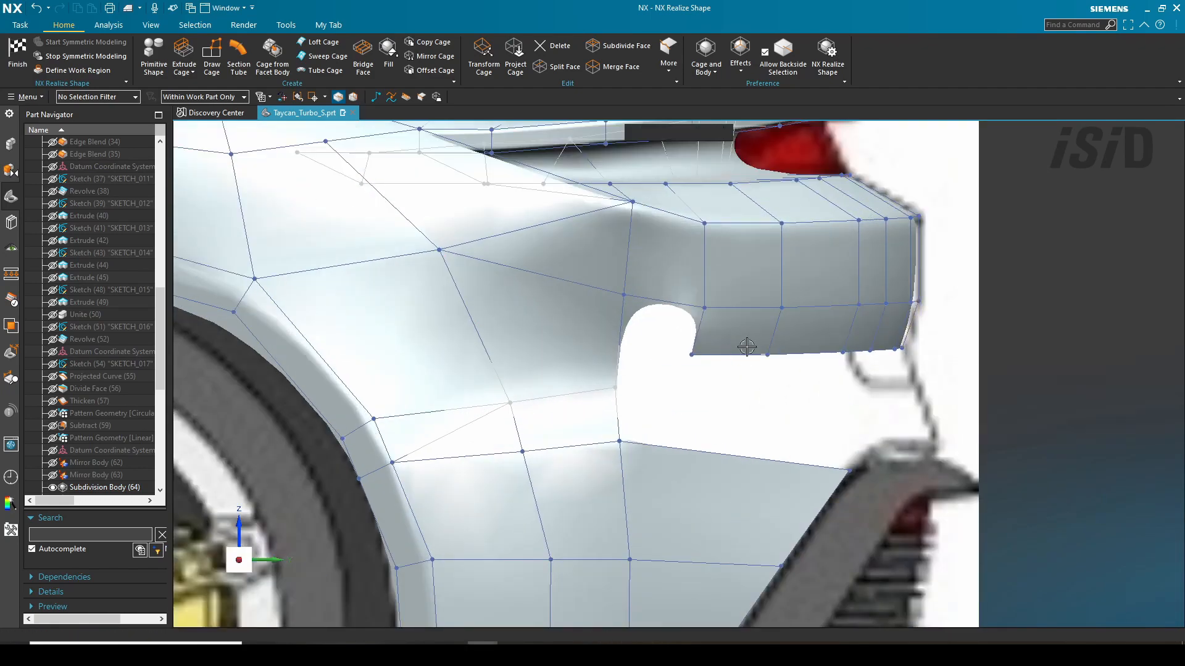
# Step: Fill the upper corner of the opening between the fender edge and the newly swept bumper row
pyautogui.click(388, 54)
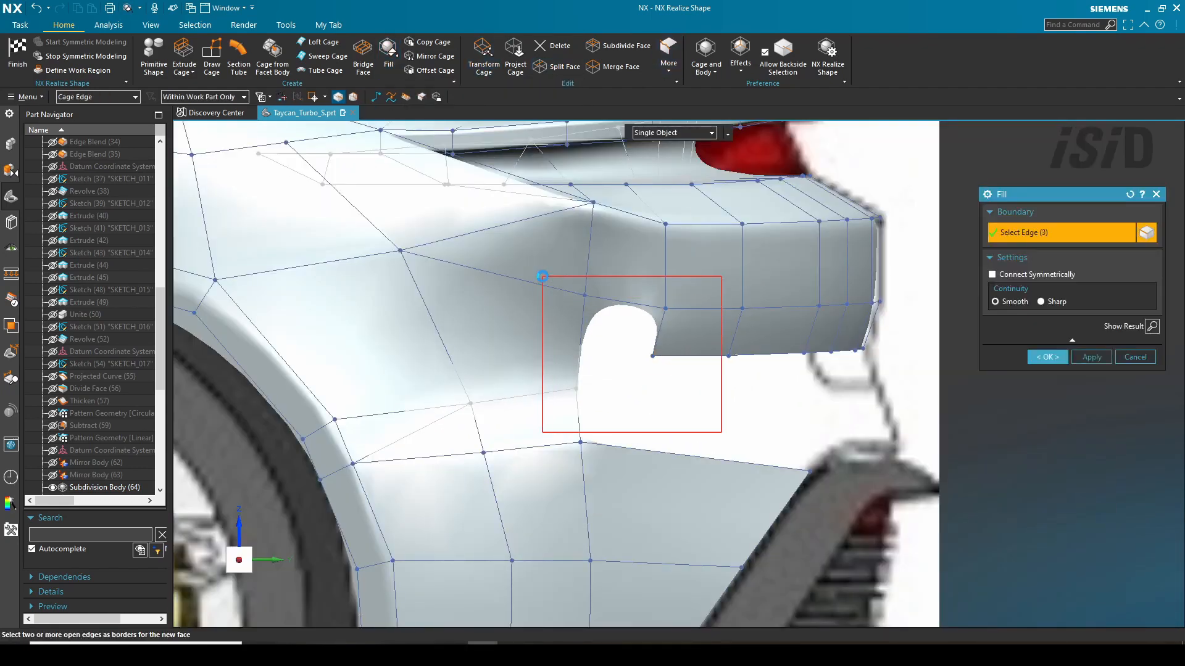
pyautogui.middleClick(546, 281)
pyautogui.scroll(-3, 624, 383)
pyautogui.moveTo(624, 383); pyautogui.dragTo(371, 370, button='middle')
# Step: Draw a two-point cage polyline in the side view from the swept row's rear corner down to the top of the diffuser
pyautogui.moveTo(555, 284); pyautogui.dragTo(943, 307, button='middle')
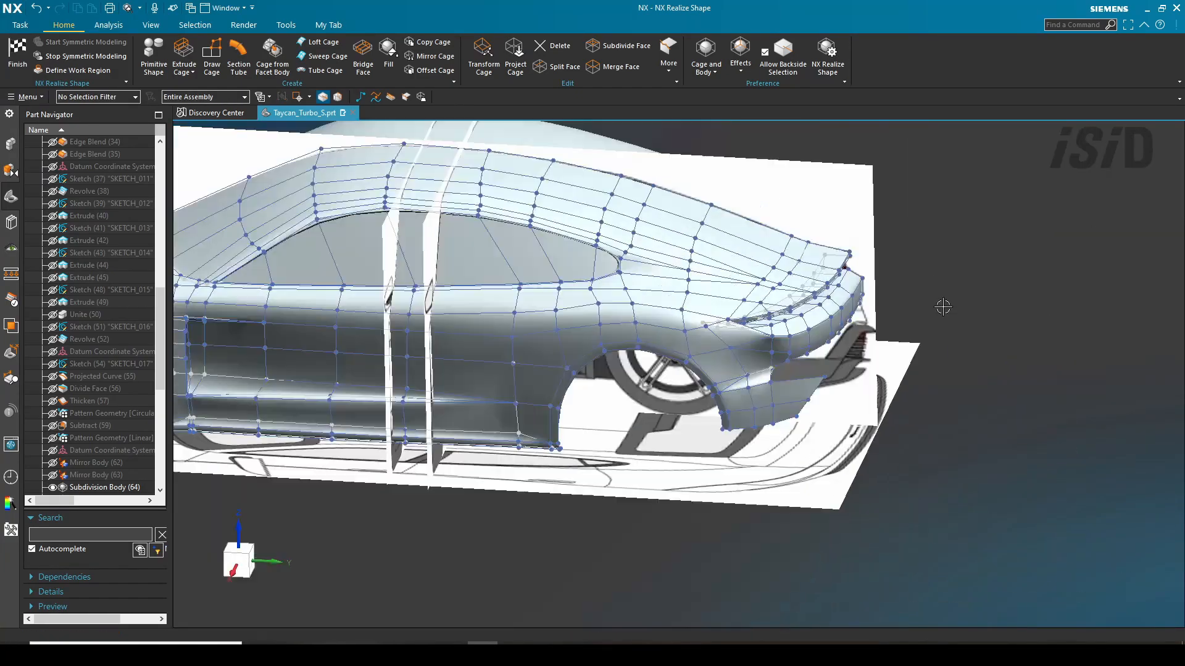
pyautogui.moveTo(679, 346); pyautogui.dragTo(762, 324, button='middle')
pyautogui.press('F8')
pyautogui.keyDown('shift'); pyautogui.moveTo(642, 345); pyautogui.dragTo(395, 373, button='middle'); pyautogui.keyUp('shift')
pyautogui.scroll(5, 899, 407)
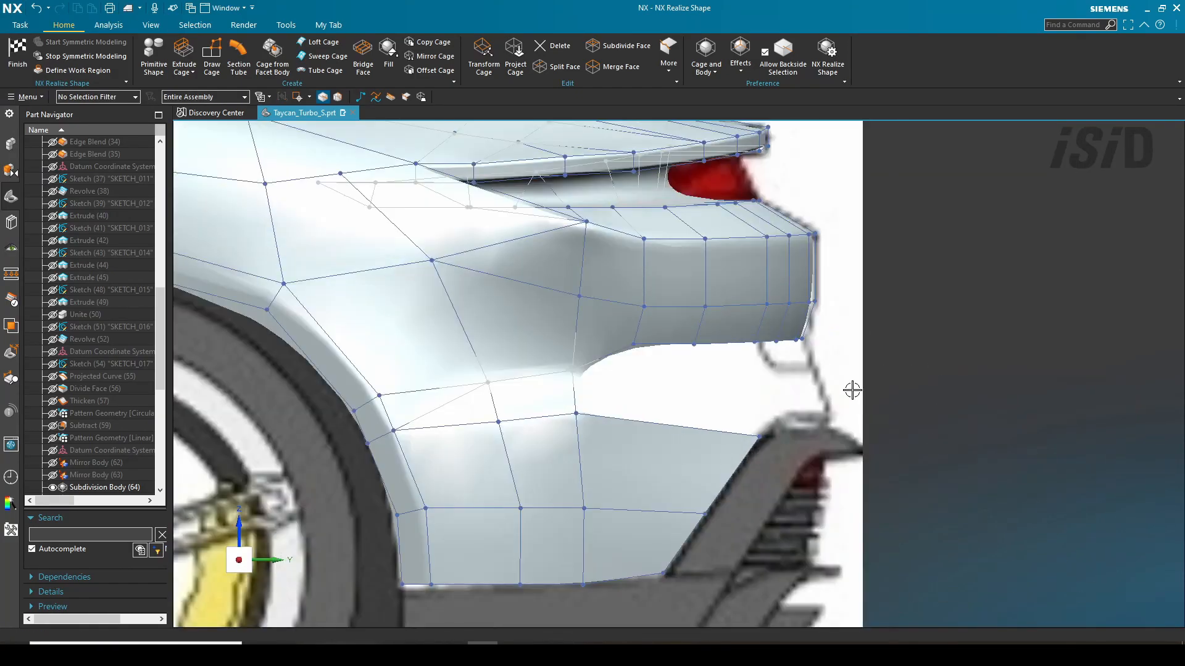
pyautogui.click(361, 97)
pyautogui.scroll(2, 835, 356)
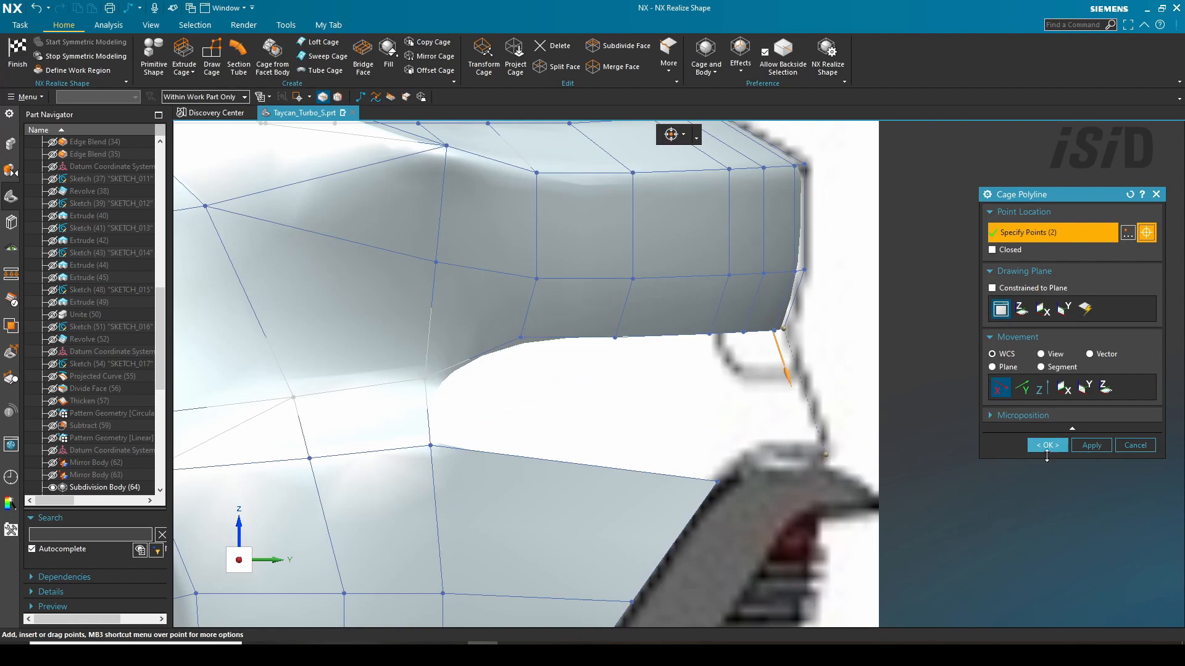
pyautogui.click(1047, 447)
# Step: Sweep the bumper's lower cage edges along the new polyline down to the diffuser
pyautogui.moveTo(640, 487); pyautogui.dragTo(633, 491, button='middle')
pyautogui.click(327, 56)
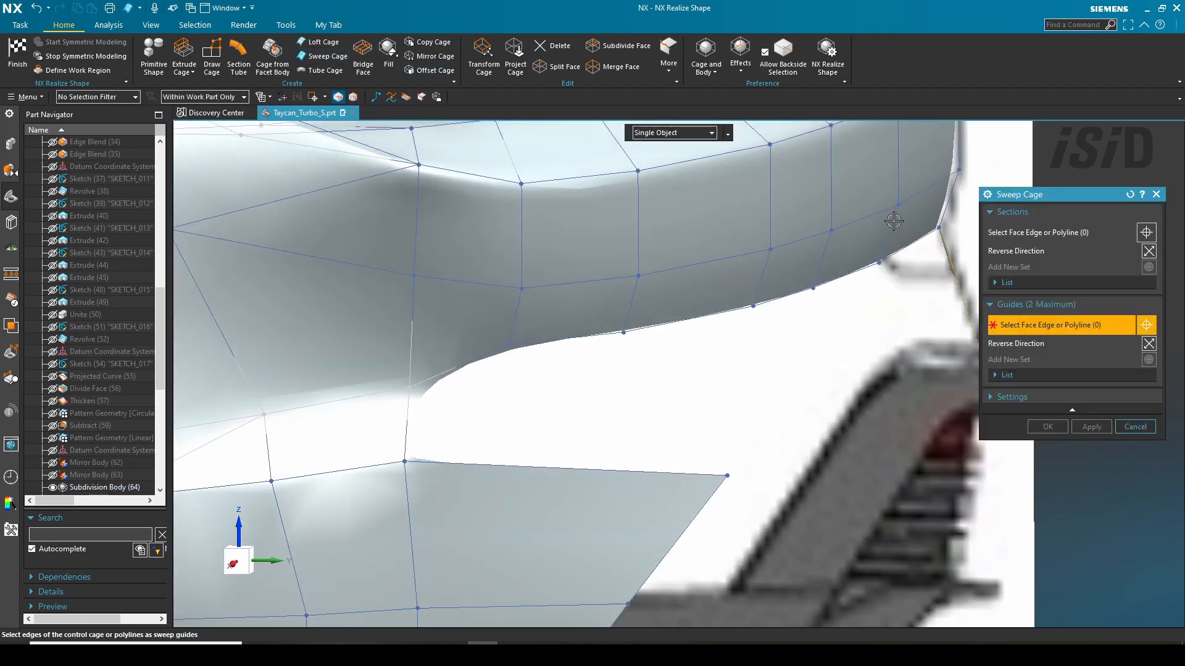
pyautogui.click(779, 302)
pyautogui.click(687, 321)
pyautogui.scroll(-3, 617, 367)
pyautogui.click(613, 365)
pyautogui.moveTo(682, 410); pyautogui.dragTo(679, 438, button='middle')
pyautogui.middleClick(650, 375)
# Step: Split the upper face of the lower side bumper uniformly once and continue the split into the face beneath it
pyautogui.scroll(2, 590, 382)
pyautogui.moveTo(590, 380); pyautogui.dragTo(525, 358, button='middle')
pyautogui.scroll(2, 666, 460)
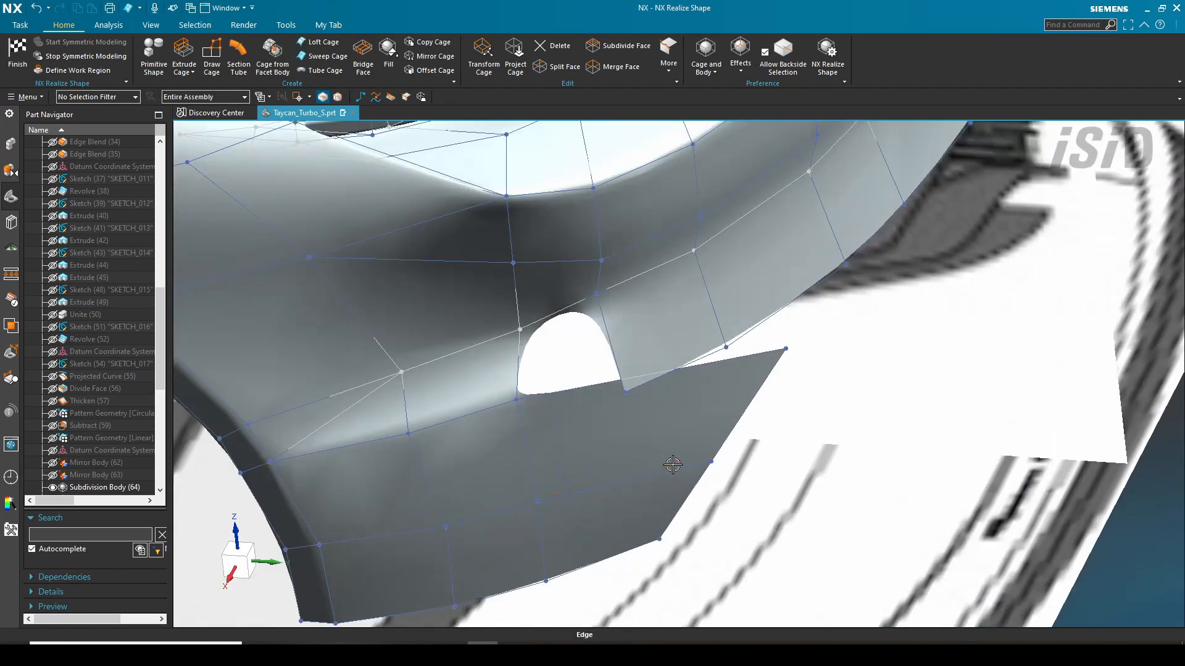
pyautogui.moveTo(672, 466); pyautogui.dragTo(669, 426, button='middle')
pyautogui.click(564, 67)
pyautogui.click(1015, 232)
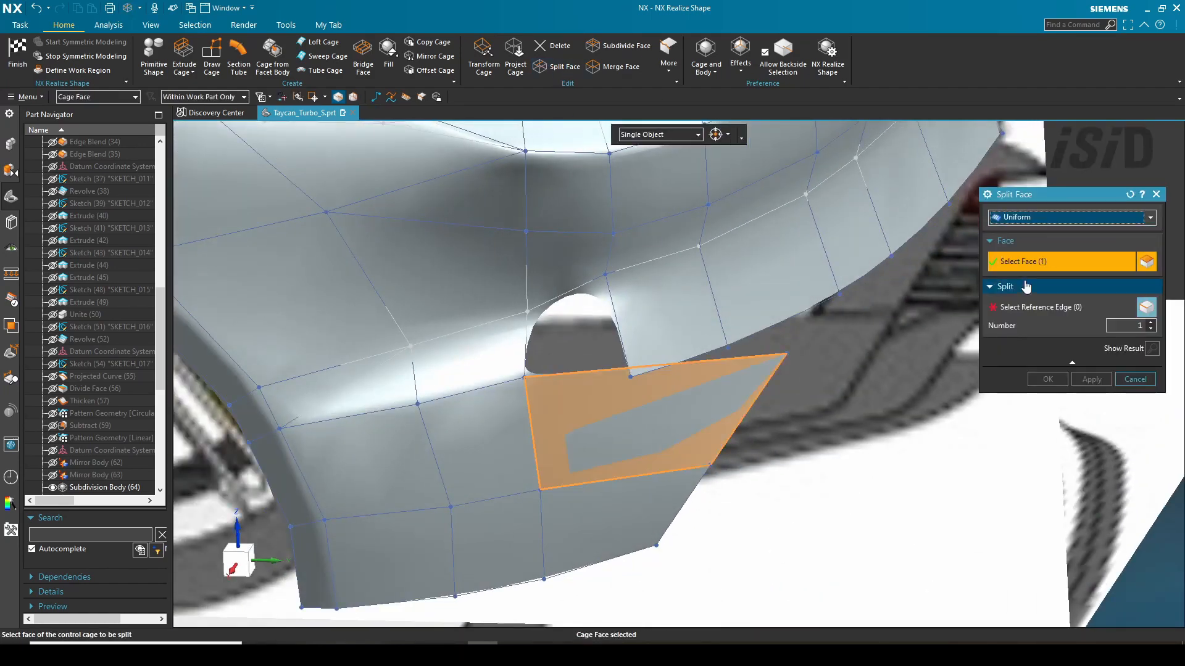
pyautogui.middleClick(643, 433)
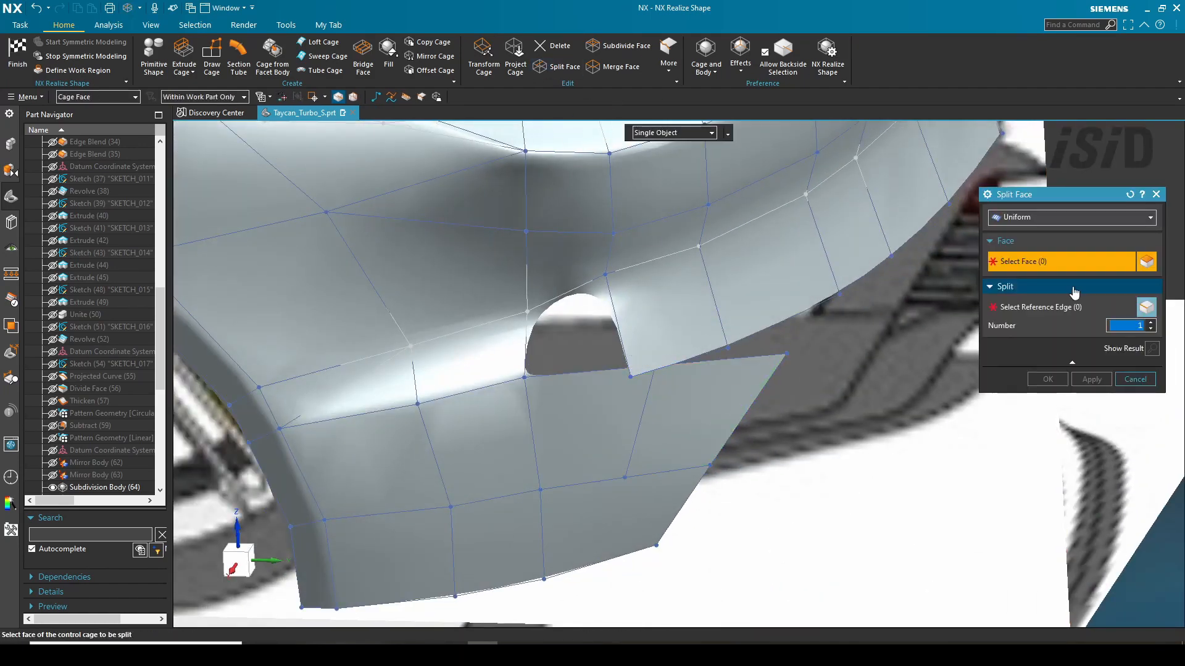
pyautogui.click(1043, 319)
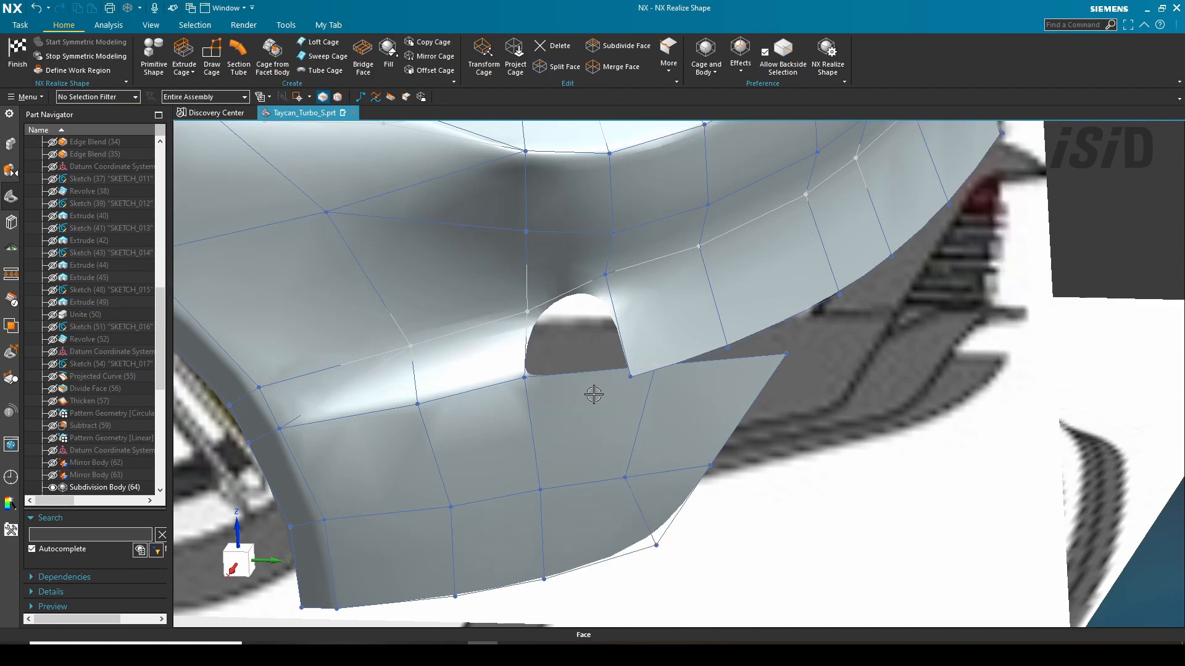
# Step: Delete the outermost face of the lowest swept bumper row beside the fender opening
pyautogui.moveTo(595, 394)
pyautogui.mouseDown(button='middle')
pyautogui.moveTo(595, 383)
pyautogui.moveTo(601, 390)
pyautogui.mouseUp(button='middle')
pyautogui.click(553, 46)
pyautogui.click(666, 290)
pyautogui.middleClick(666, 290)
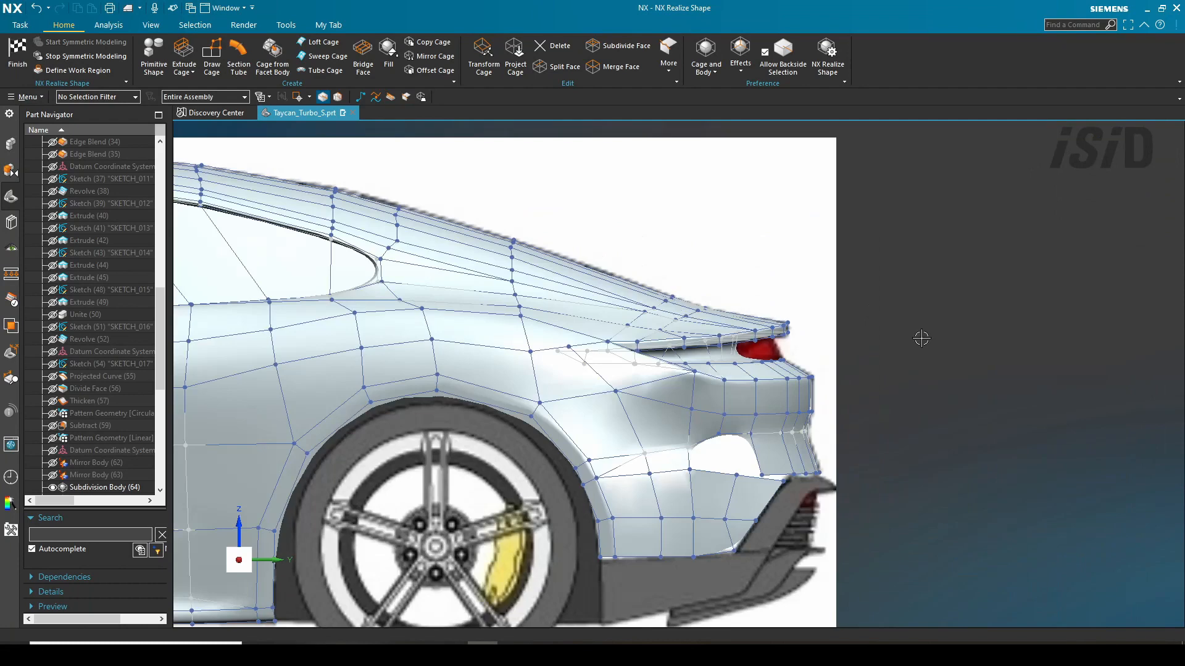
# Step: Move the outer lower vertex of the rear bumper row rearward and inward in the top view to follow the bumper outline
pyautogui.scroll(3, 825, 512)
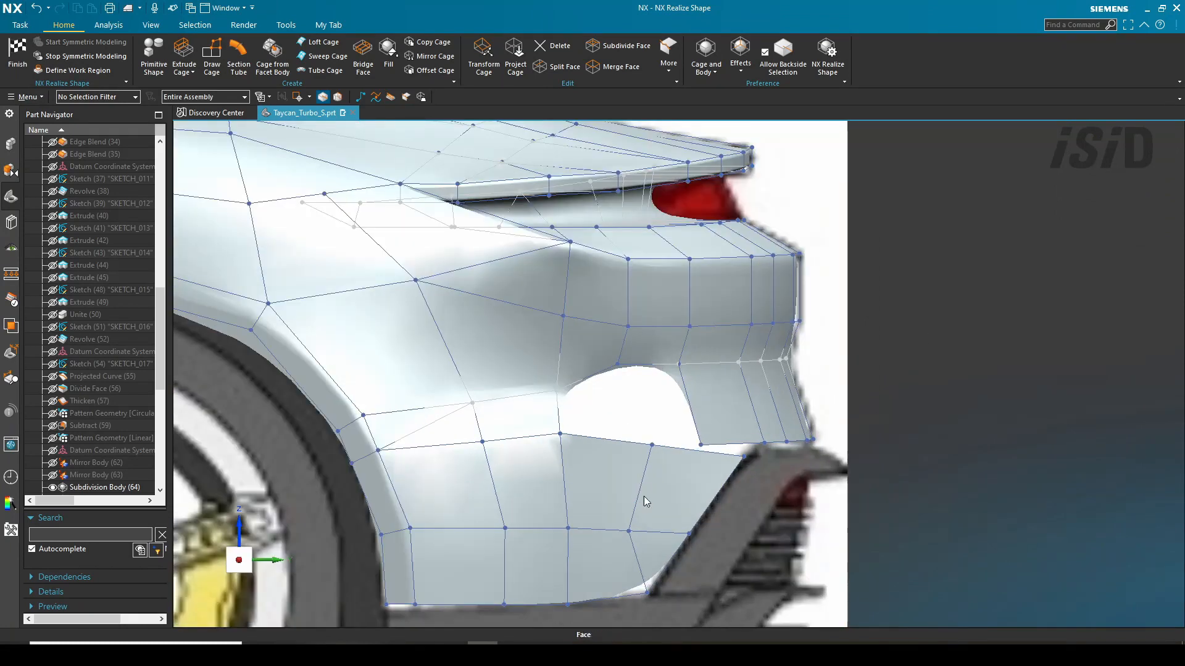
pyautogui.moveTo(643, 501); pyautogui.dragTo(651, 487, button='middle')
pyautogui.hotkey('ctrl', 'alt', 't')
pyautogui.scroll(5, 796, 252)
pyautogui.scroll(4, 783, 275)
pyautogui.click(786, 327)
pyautogui.click(807, 306)
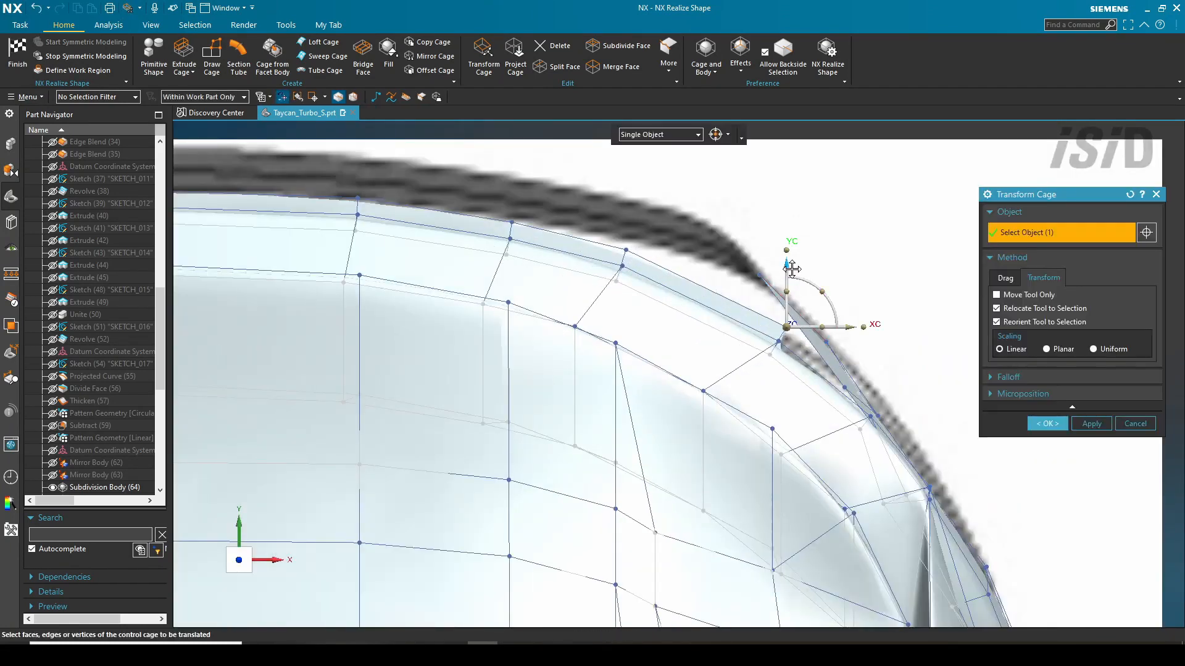
pyautogui.moveTo(787, 265); pyautogui.dragTo(787, 226)
pyautogui.moveTo(850, 288); pyautogui.dragTo(827, 289)
pyautogui.moveTo(763, 225); pyautogui.dragTo(763, 223)
# Step: Shift the next inboard lower bumper vertex rearward and outward in the top view, and finish transforming the cage
pyautogui.scroll(3, 658, 238)
pyautogui.click(595, 261)
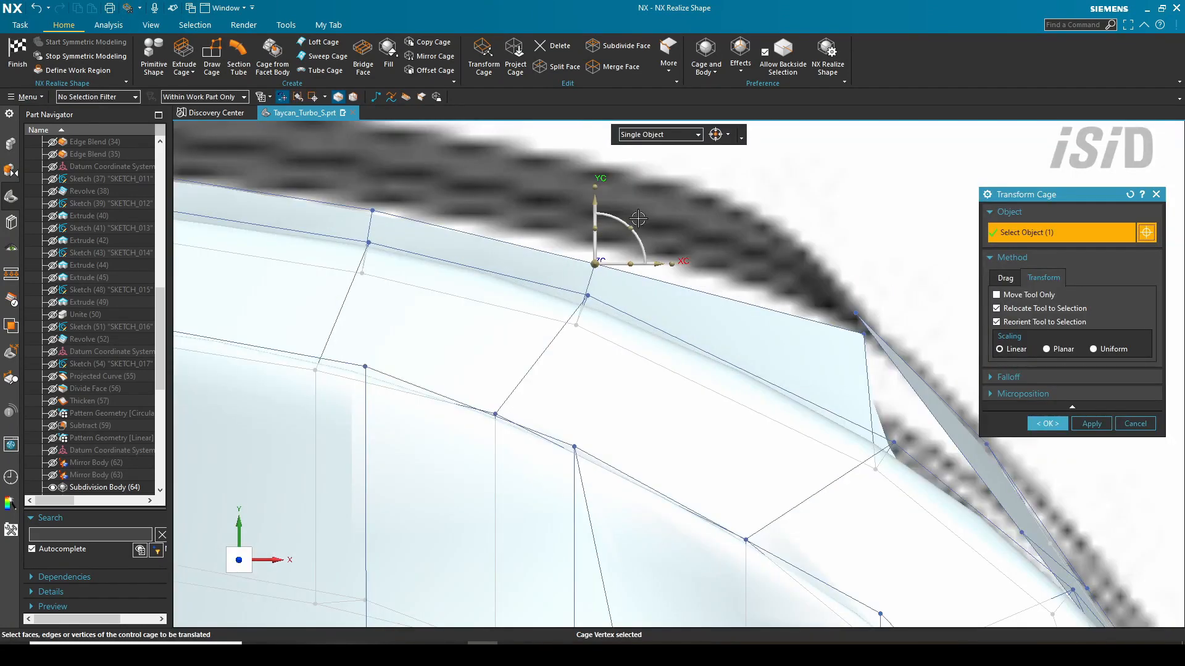
pyautogui.moveTo(595, 197); pyautogui.dragTo(595, 182)
pyautogui.moveTo(659, 246); pyautogui.dragTo(675, 246)
pyautogui.scroll(-3, 789, 422)
pyautogui.moveTo(792, 425); pyautogui.dragTo(749, 381, button='middle')
pyautogui.scroll(-5, 722, 431)
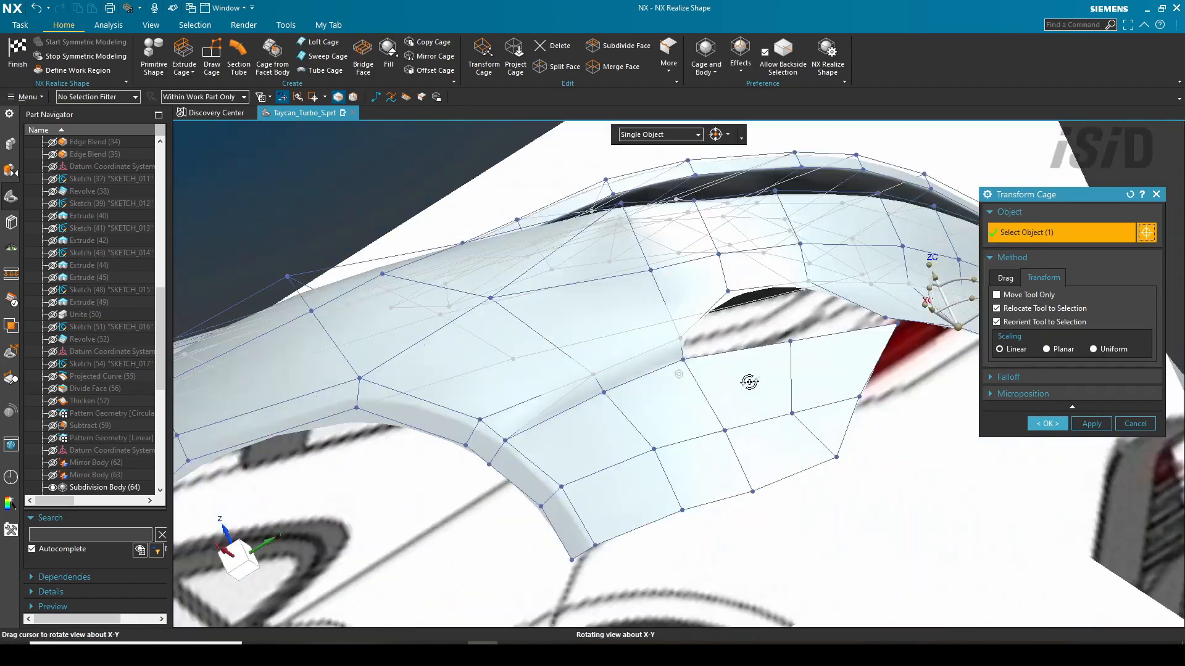
pyautogui.scroll(3, 828, 500)
pyautogui.middleClick(828, 500)
# Step: Sweep cage faces across the opening between the fender's rear edge and the bumper's side edge, guided by the opening's upper edges
pyautogui.moveTo(827, 500); pyautogui.dragTo(807, 506, button='middle')
pyautogui.click(325, 57)
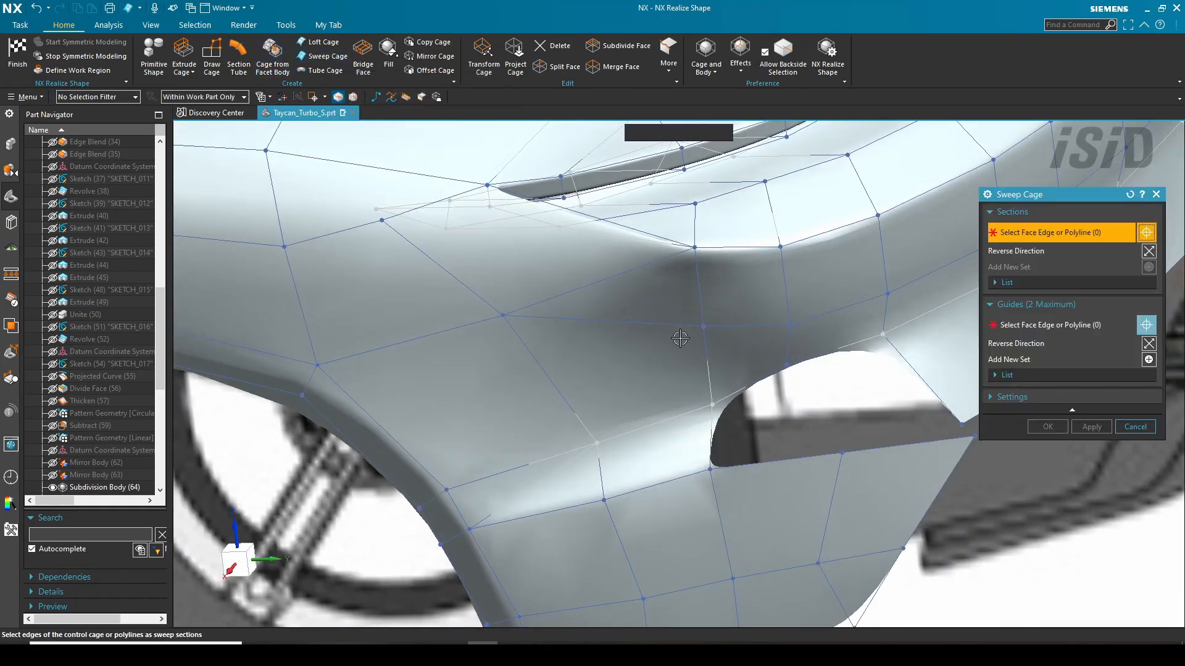
pyautogui.click(1049, 325)
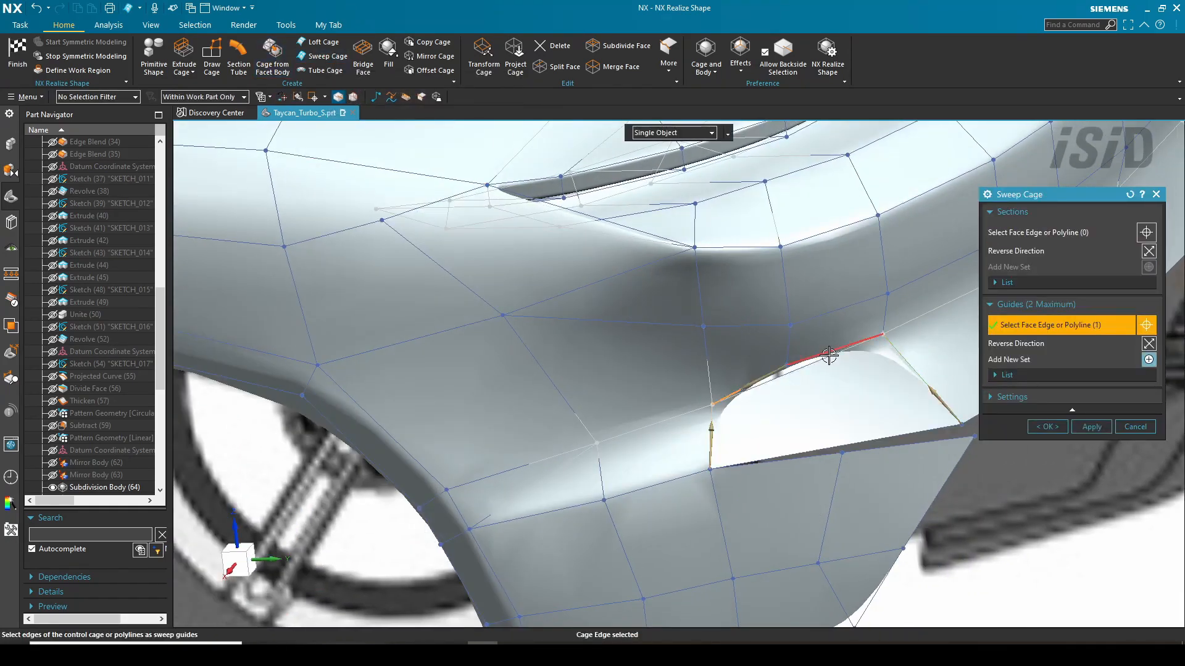
pyautogui.click(750, 382)
pyautogui.click(771, 466)
pyautogui.keyDown('shift'); pyautogui.click(862, 445); pyautogui.keyUp('shift')
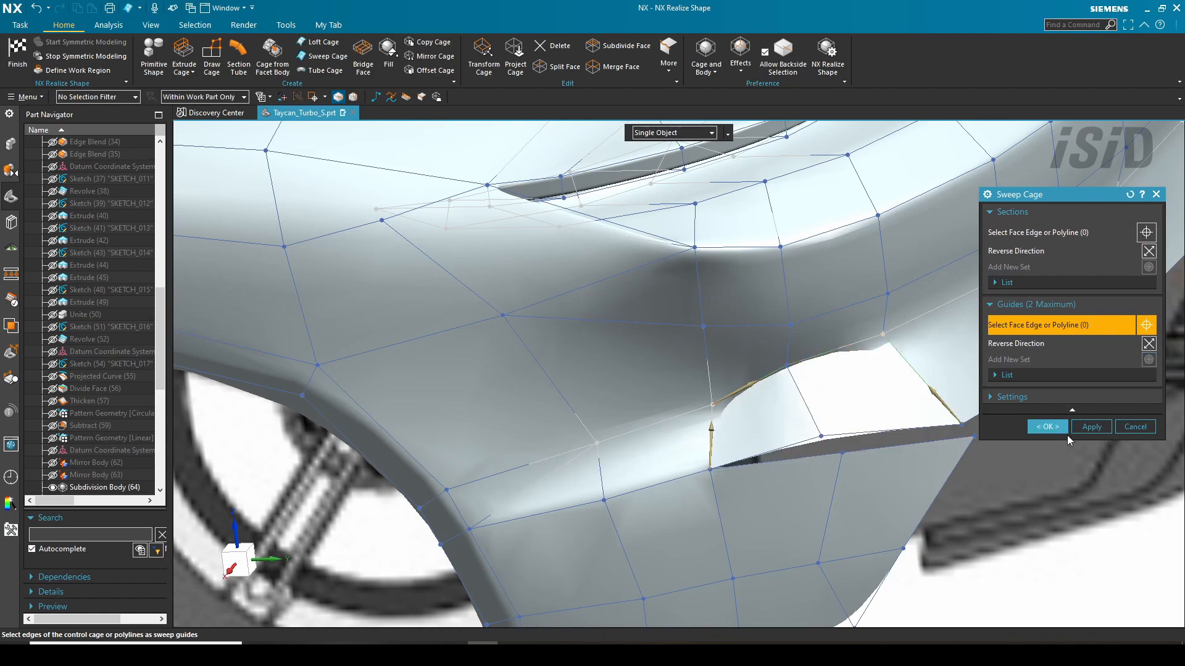
pyautogui.click(1084, 428)
# Step: Sew the lower edges of the newly swept faces to the upper edges of the lower side bumper
pyautogui.click(421, 98)
pyautogui.click(796, 479)
pyautogui.middleClick(794, 462)
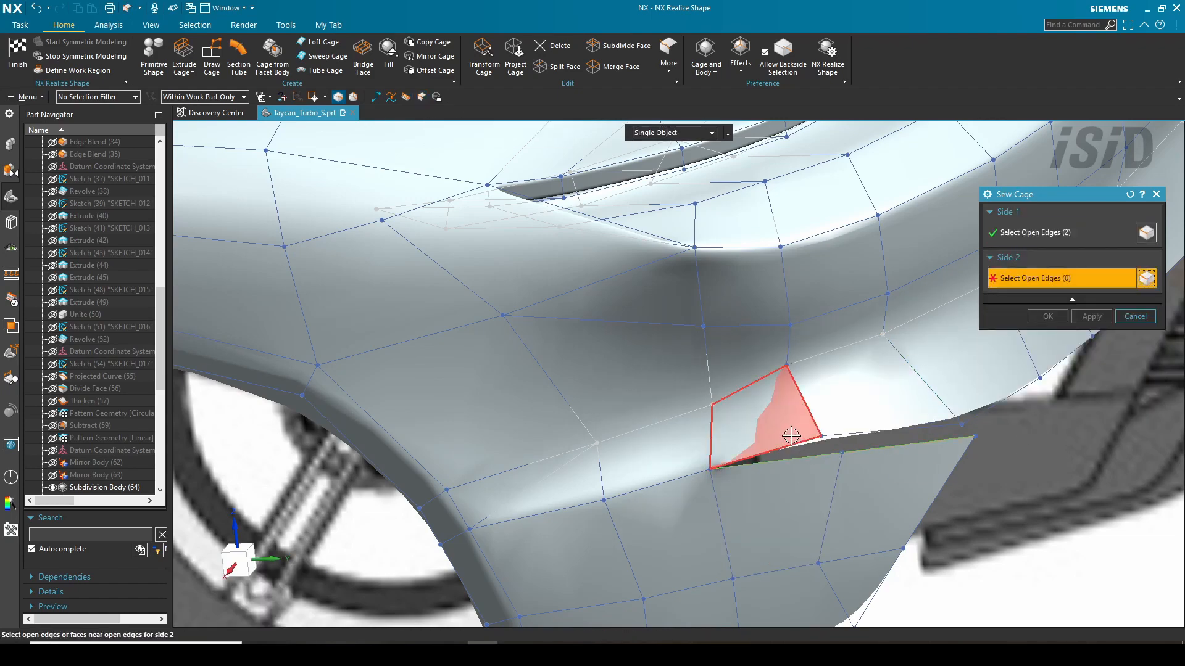
pyautogui.click(792, 436)
pyautogui.middleClick(811, 434)
# Step: Finish the shape editing session to update the smooth subdivision body
pyautogui.scroll(-3, 827, 433)
pyautogui.moveTo(796, 449); pyautogui.dragTo(771, 401, button='middle')
pyautogui.scroll(-6, 602, 331)
pyautogui.keyDown('shift'); pyautogui.moveTo(603, 330); pyautogui.dragTo(748, 324, button='middle'); pyautogui.keyUp('shift')
pyautogui.hotkey('ctrl', 'q')
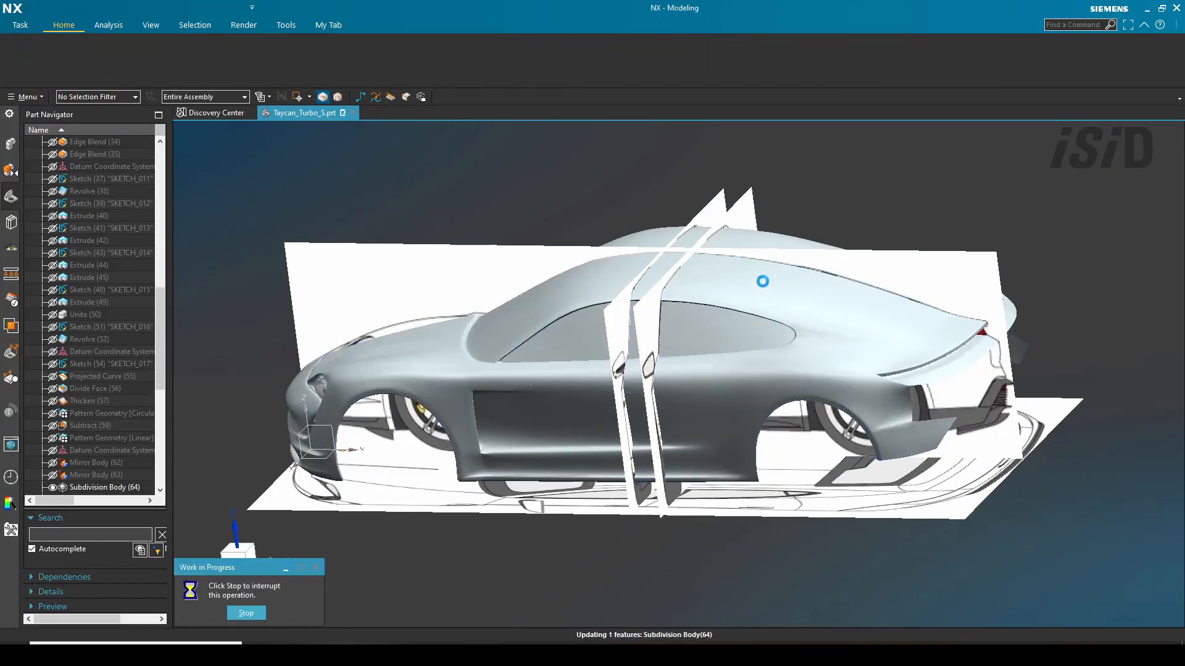
# Step: Examine the car body from the front, side and rear
pyautogui.scroll(-1, 846, 441)
pyautogui.moveTo(846, 441); pyautogui.dragTo(953, 265, button='middle')
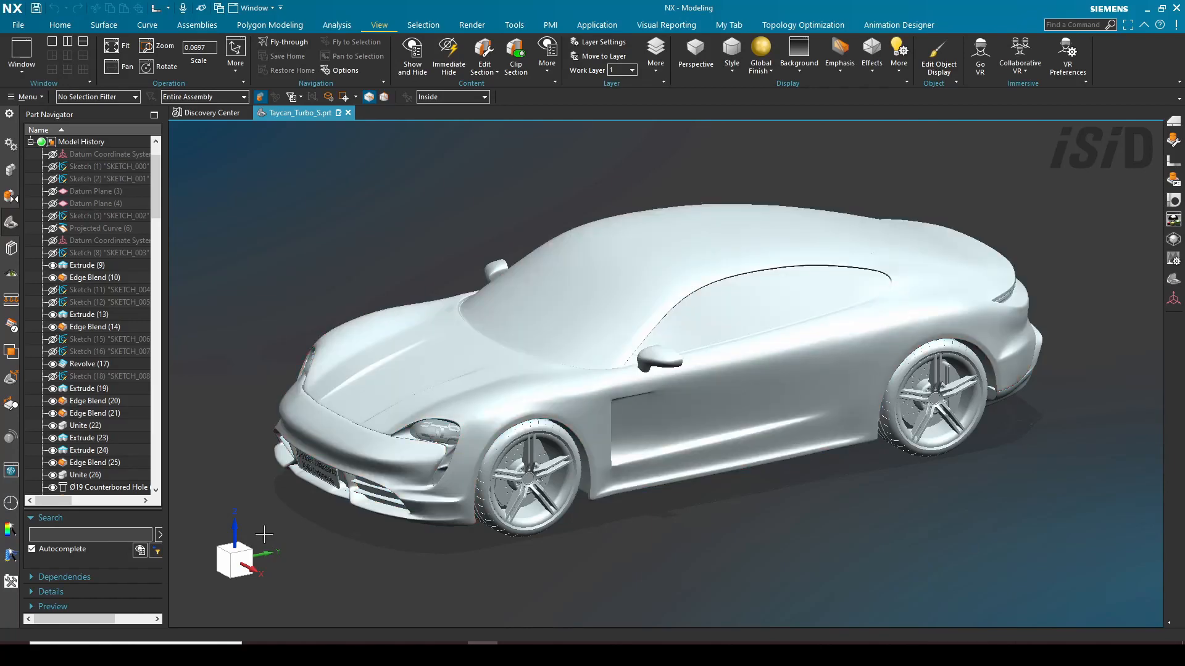
pyautogui.moveTo(832, 505); pyautogui.dragTo(724, 471, button='middle')
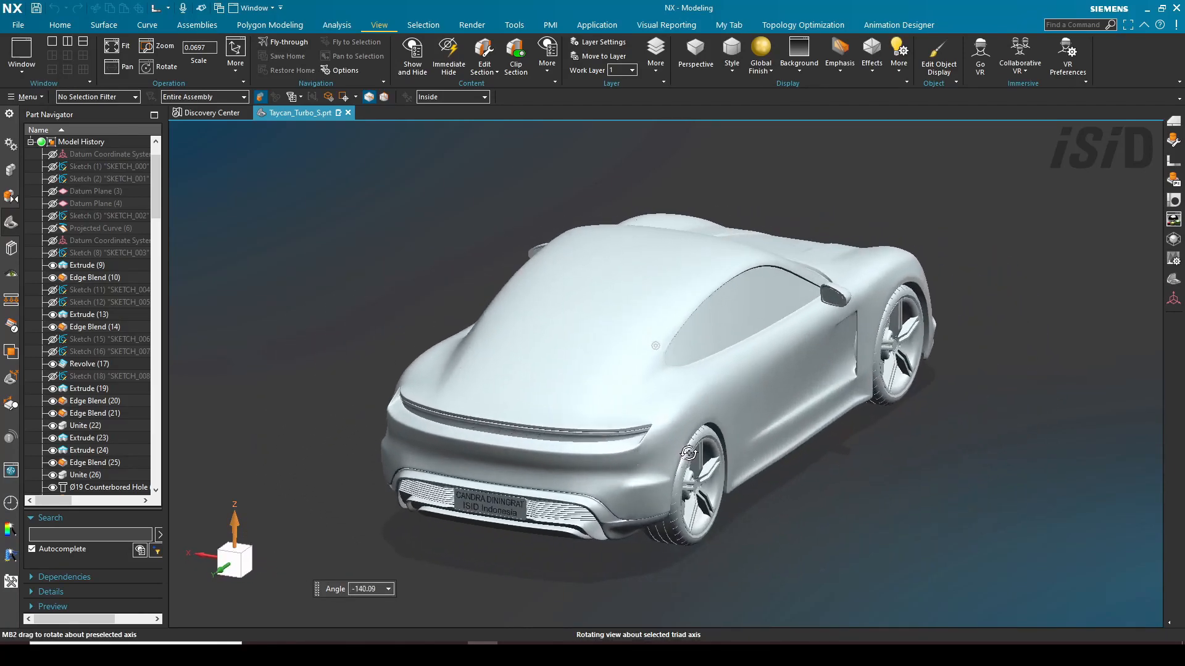
pyautogui.moveTo(668, 443); pyautogui.dragTo(837, 424, button='middle')
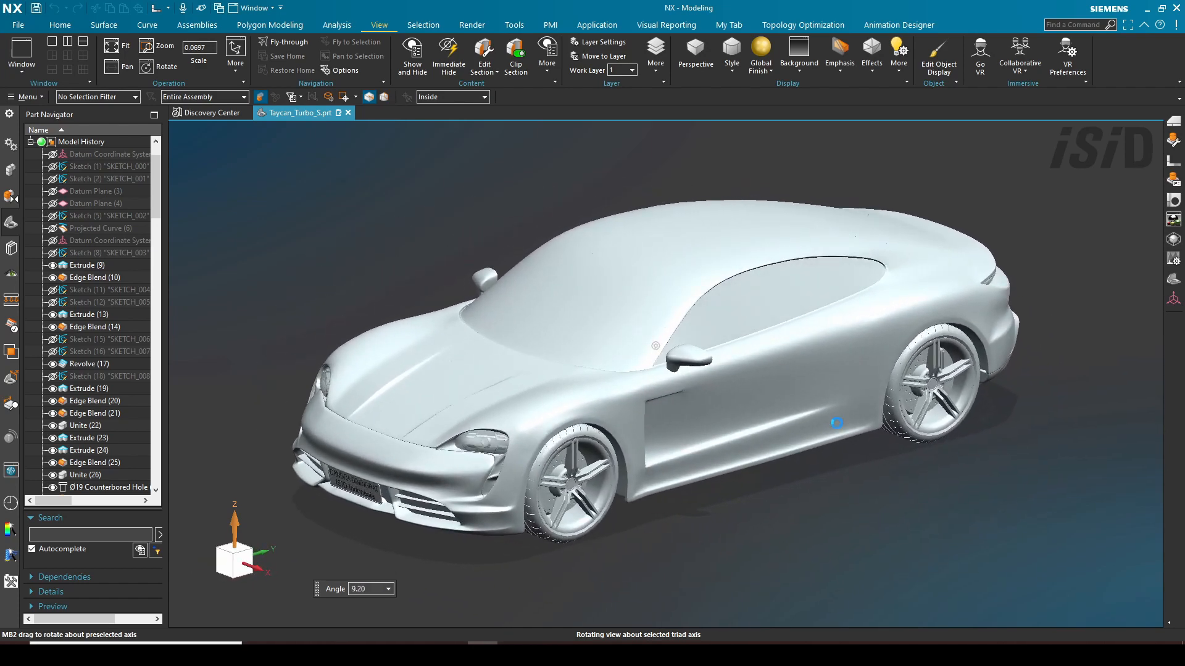